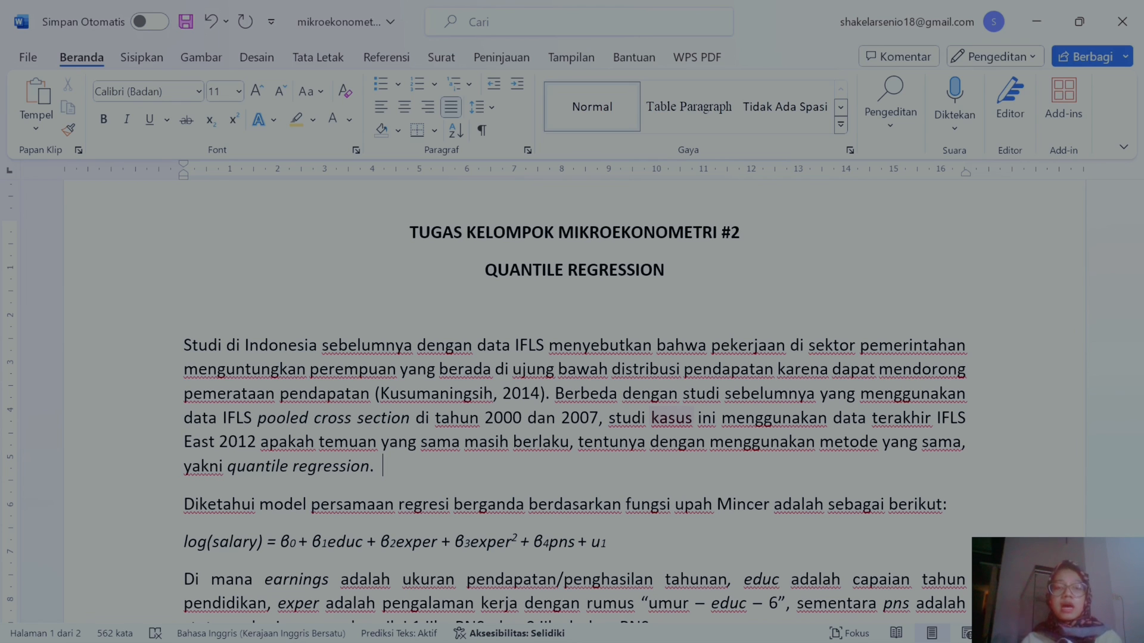
Step: Read the Mincer wage equation and the variable identification table in the quantile regression assignment
{"action": "scroll", "coordinate": [574, 399], "scroll_direction": "down", "scroll_amount": 3}
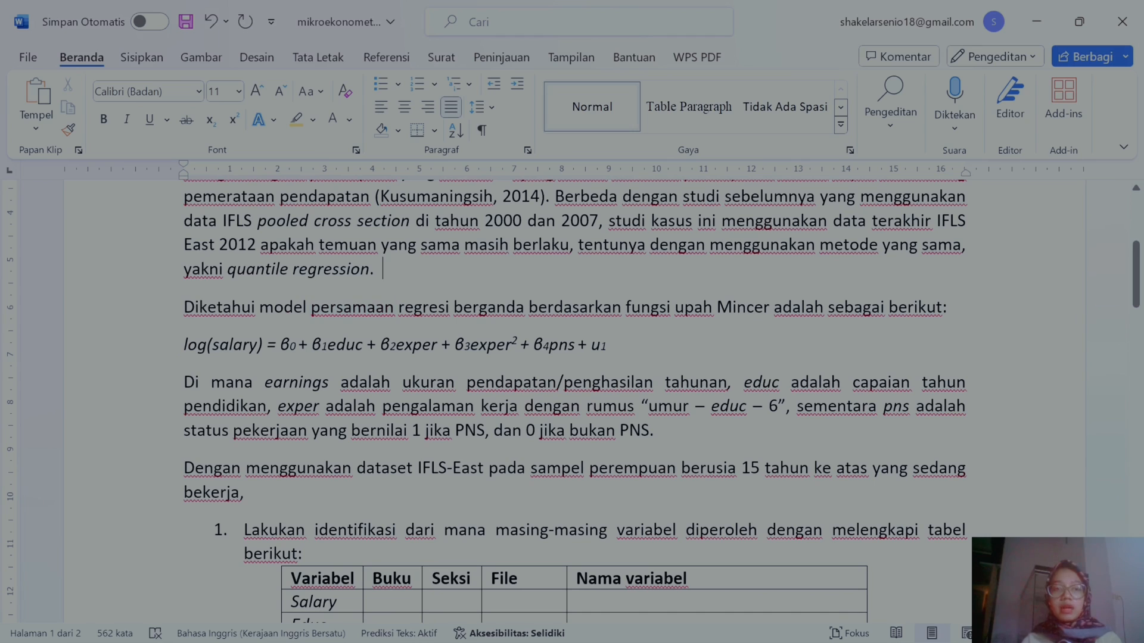
{"action": "left_click_drag", "start_coordinate": [260, 307], "coordinate": [613, 346]}
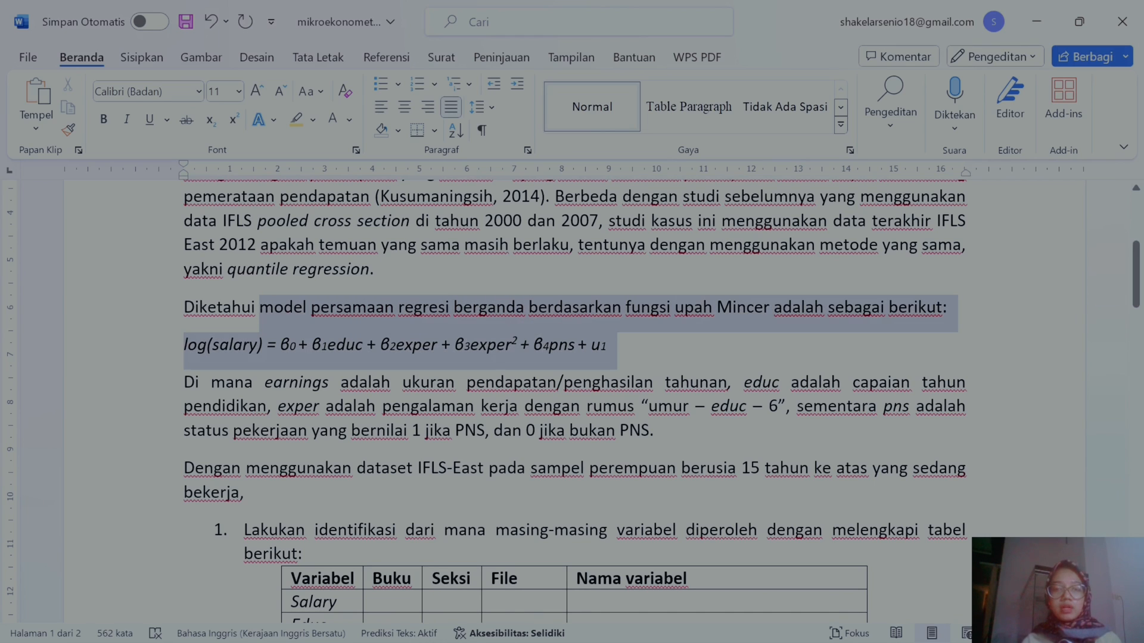
{"action": "left_click", "coordinate": [192, 350]}
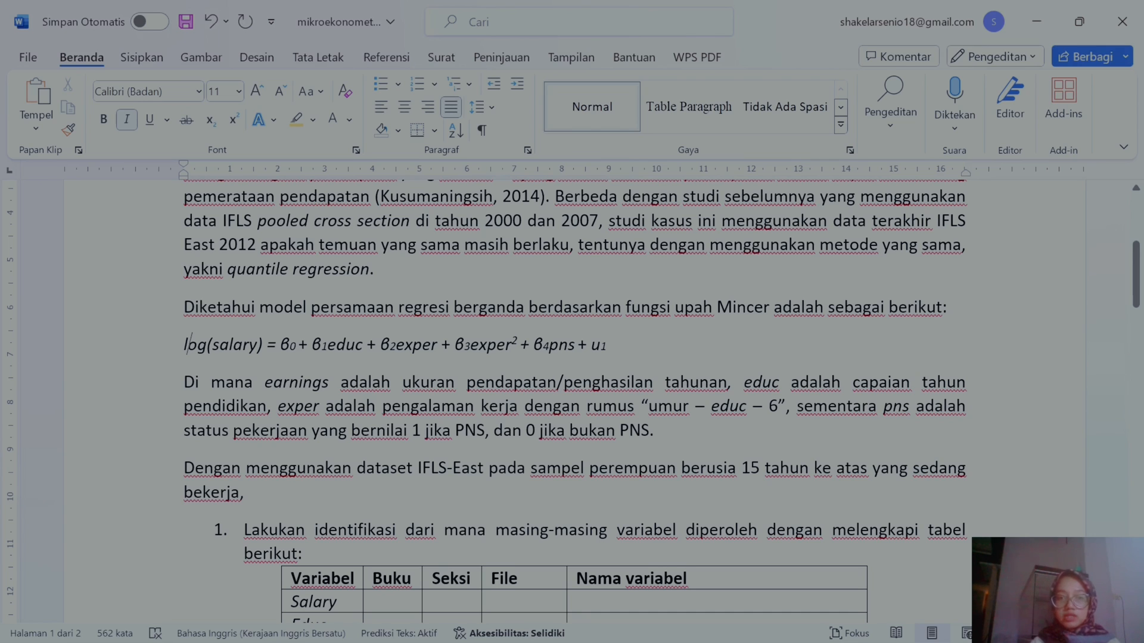
{"action": "double_click", "coordinate": [599, 346]}
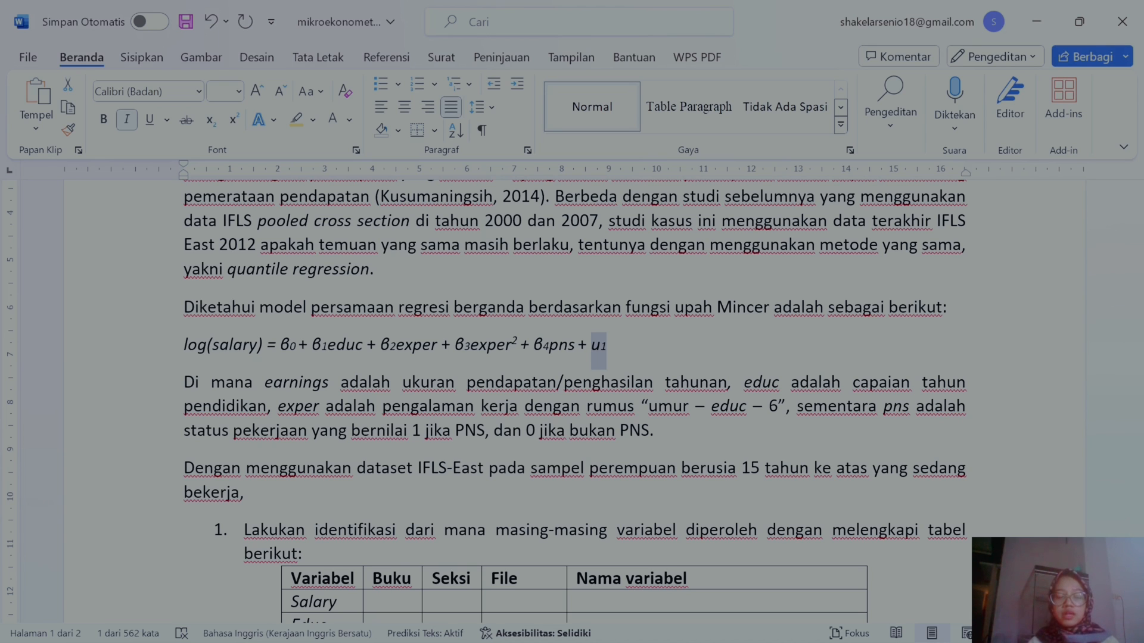
{"action": "scroll", "coordinate": [274, 422], "scroll_direction": "down", "scroll_amount": 4}
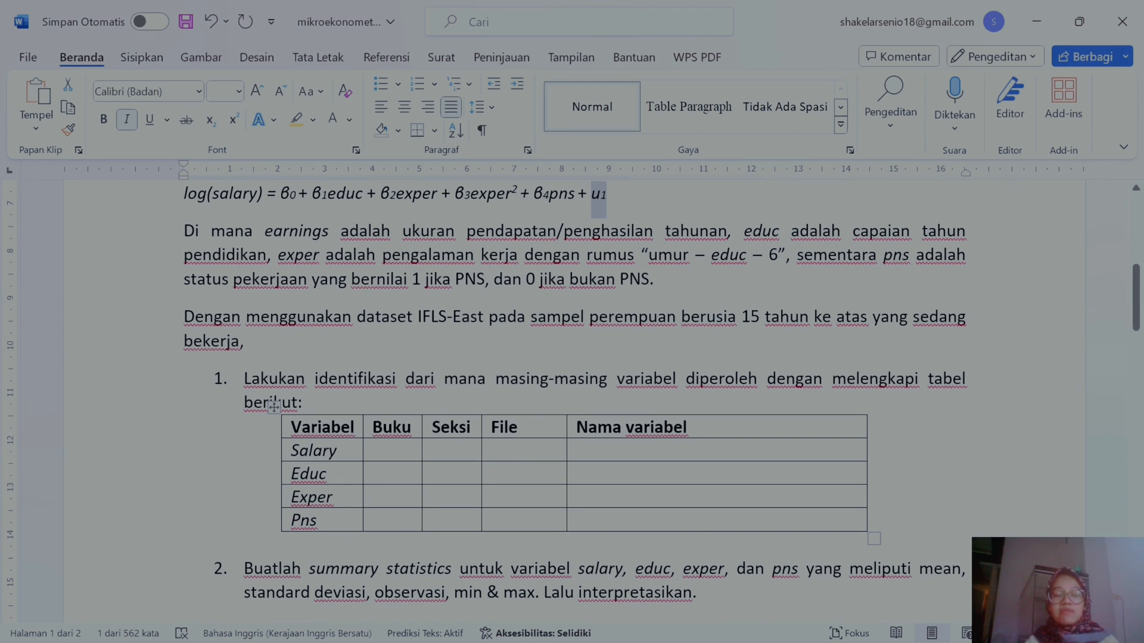
{"action": "scroll", "coordinate": [572, 402], "scroll_direction": "up", "scroll_amount": 1}
{"action": "scroll", "coordinate": [572, 402], "scroll_direction": "down", "scroll_amount": 3}
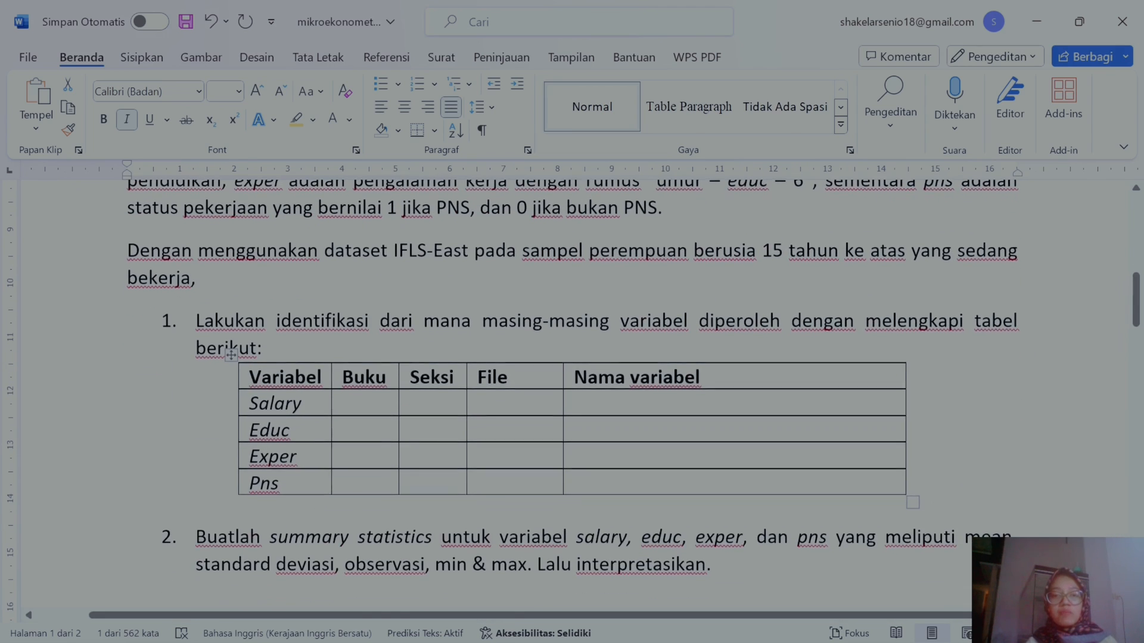
{"action": "scroll", "coordinate": [572, 402], "scroll_direction": "up", "scroll_amount": 1}
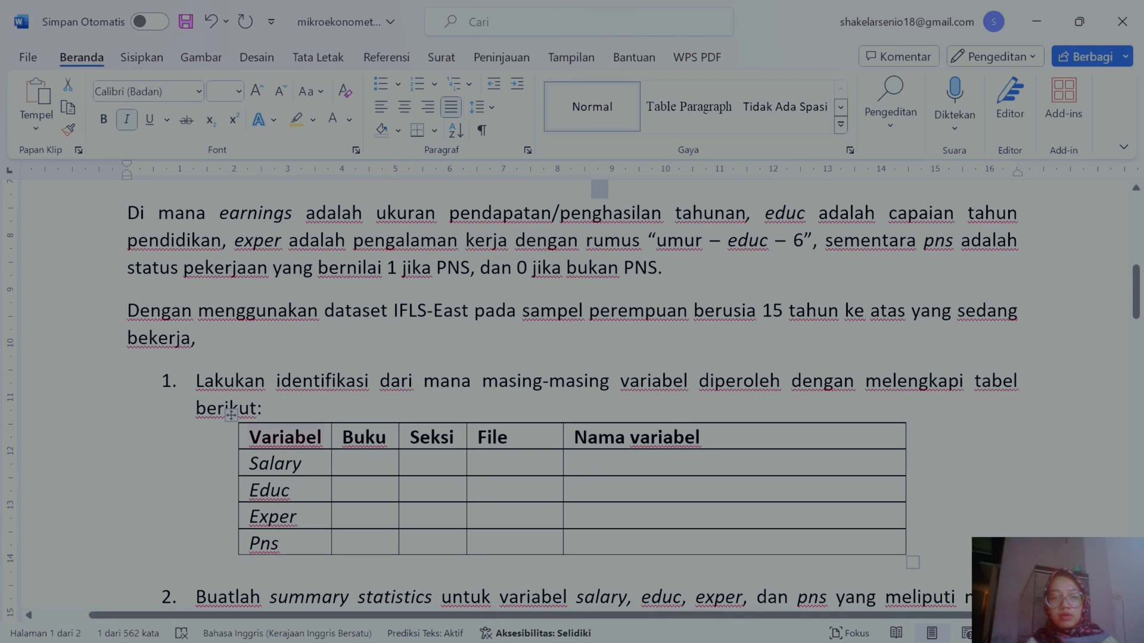
{"action": "scroll", "coordinate": [512, 394], "scroll_direction": "up", "scroll_amount": 1}
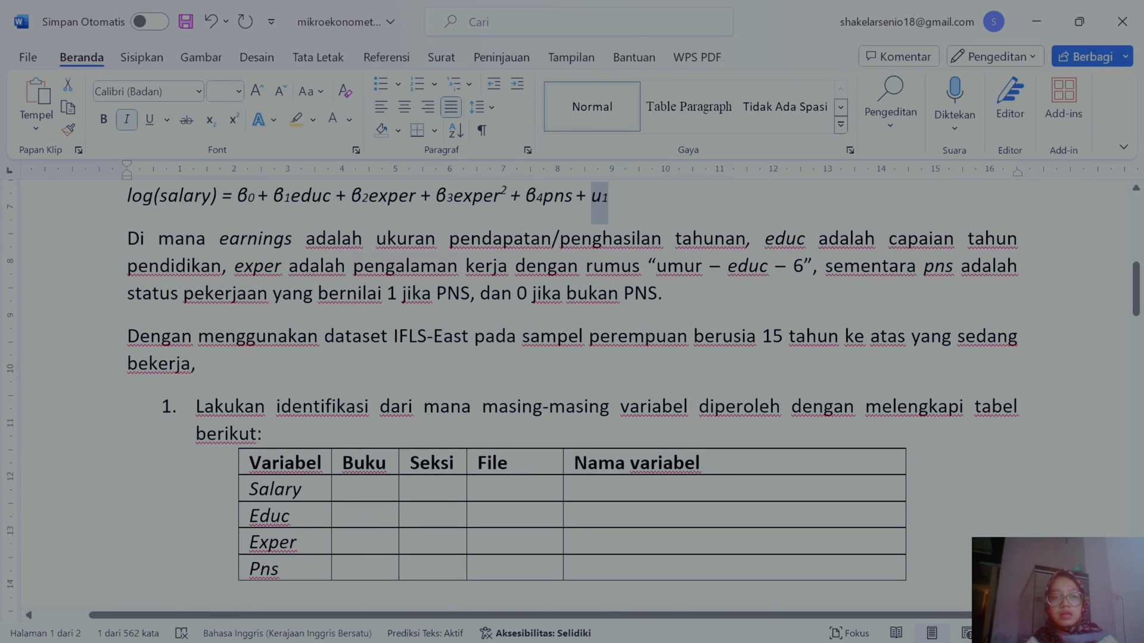
Step: Switch to the Book K survey PDF and search it for EARNING to locate the total earnings question
{"action": "mouse_move", "coordinate": [704, 631]}
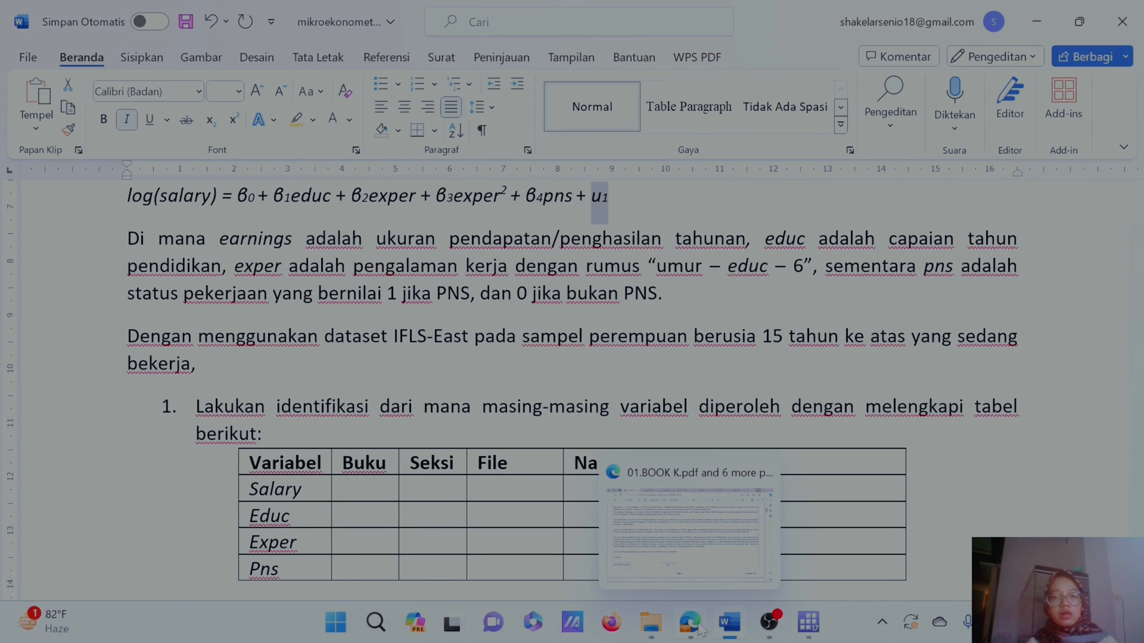
{"action": "left_click", "coordinate": [676, 506]}
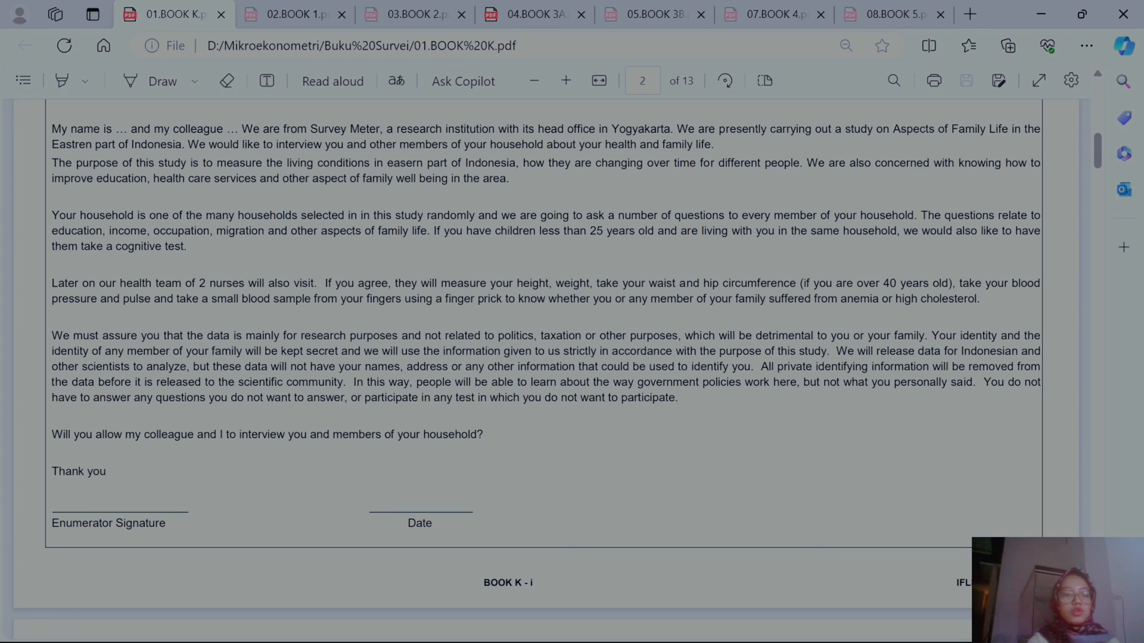
{"action": "key", "text": "ctrl+f"}
{"action": "type", "text": "EARNING"}
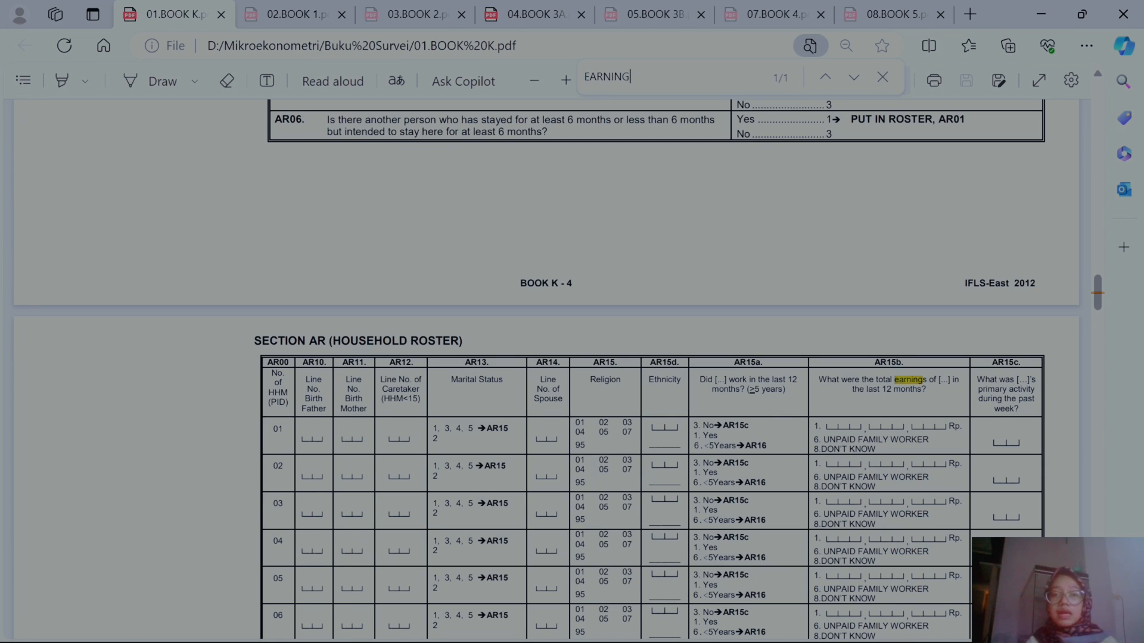
{"action": "scroll", "coordinate": [882, 307], "scroll_direction": "down", "scroll_amount": 1}
{"action": "scroll", "coordinate": [882, 307], "scroll_direction": "down", "scroll_amount": 1}
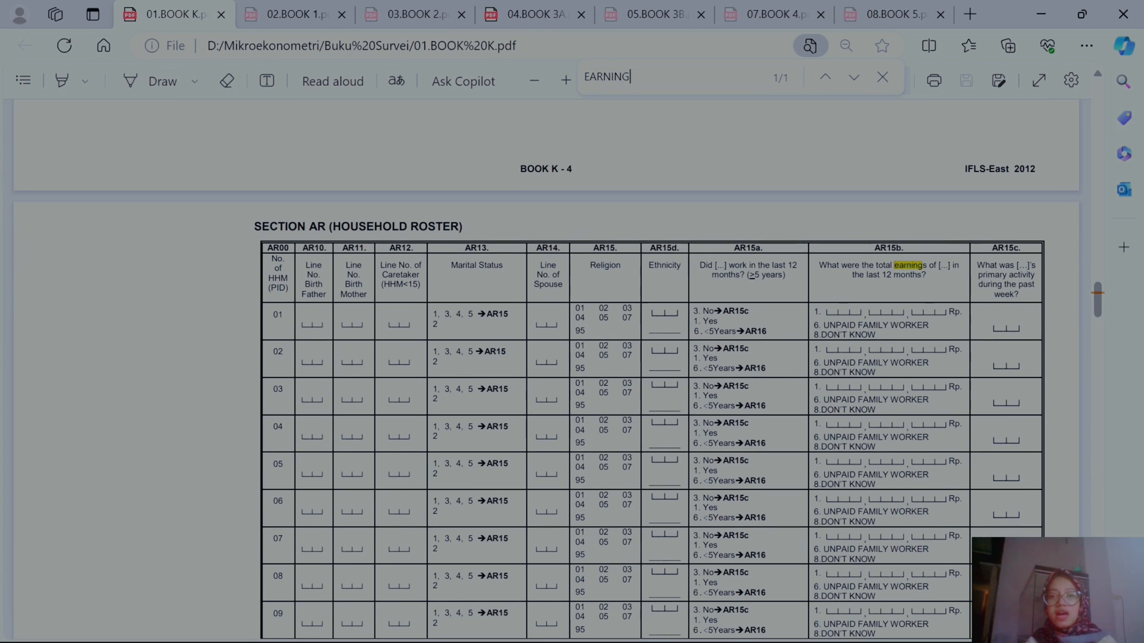
{"action": "left_click_drag", "start_coordinate": [868, 265], "coordinate": [926, 276]}
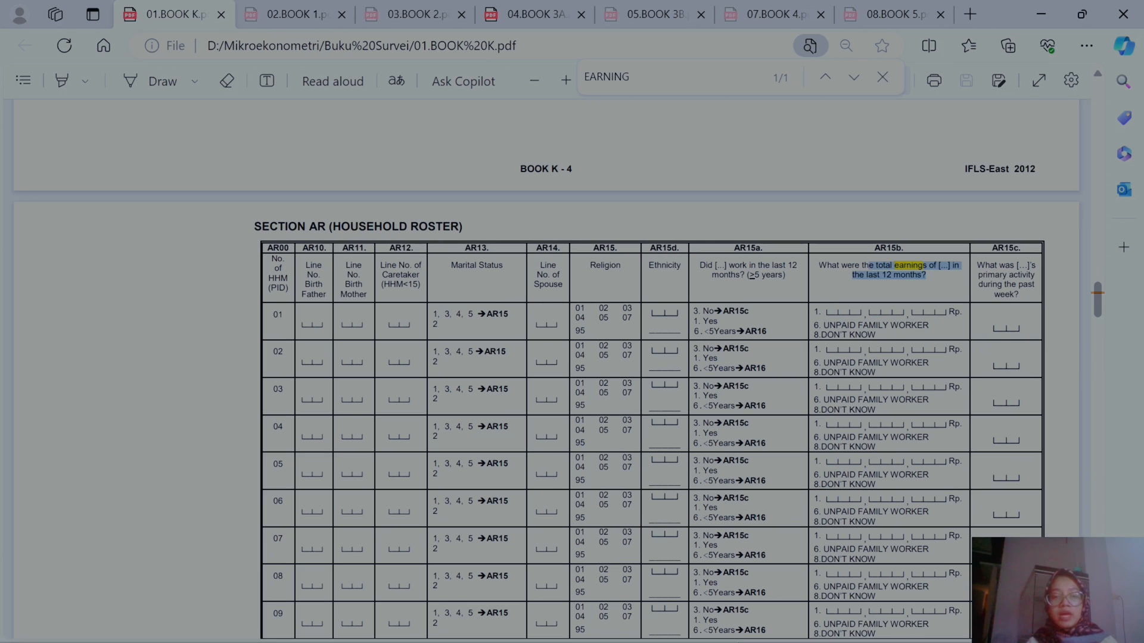
Step: Back in the document, set the Salary row's variable name ar15b to a blue font color
{"action": "mouse_move", "coordinate": [712, 630]}
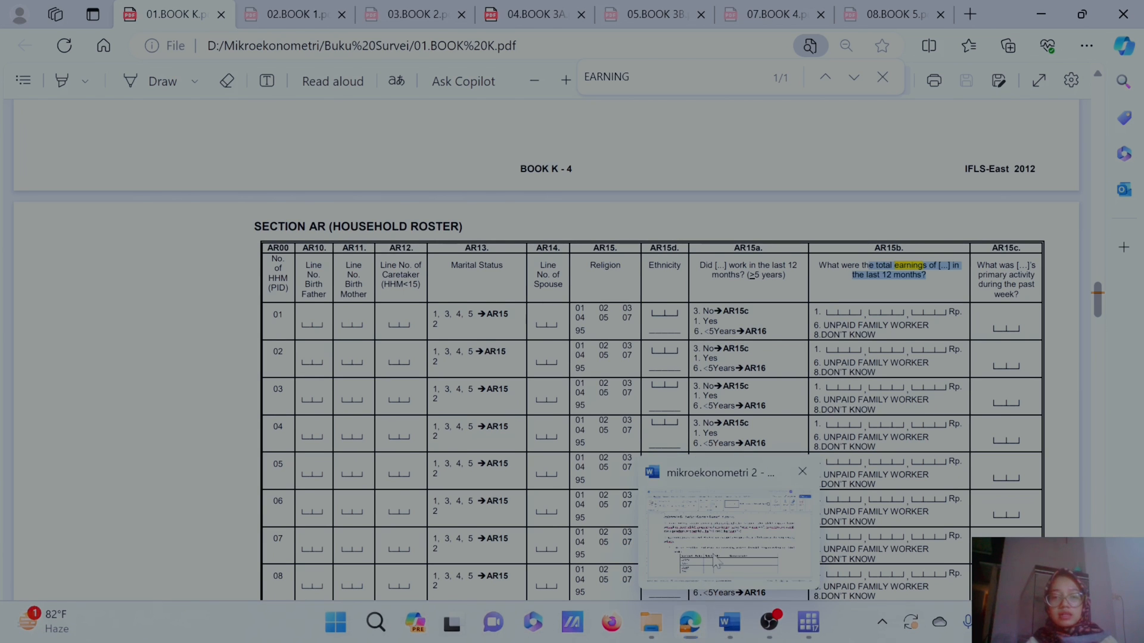
{"action": "left_click", "coordinate": [726, 624]}
{"action": "left_click", "coordinate": [728, 491]}
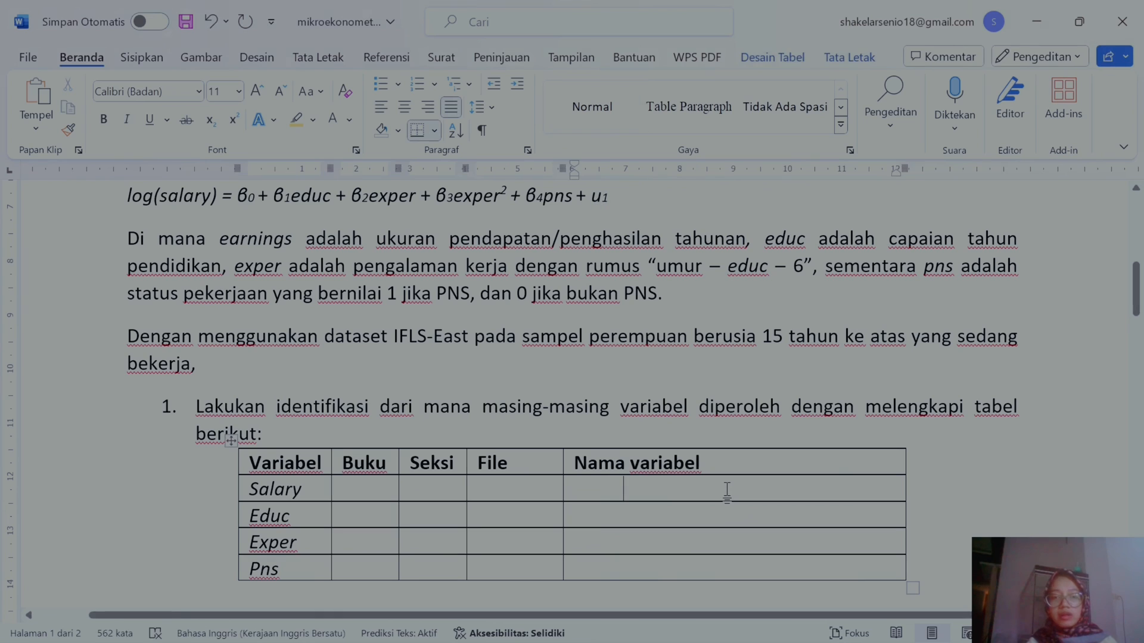
{"action": "left_click_drag", "start_coordinate": [619, 487], "coordinate": [564, 488]}
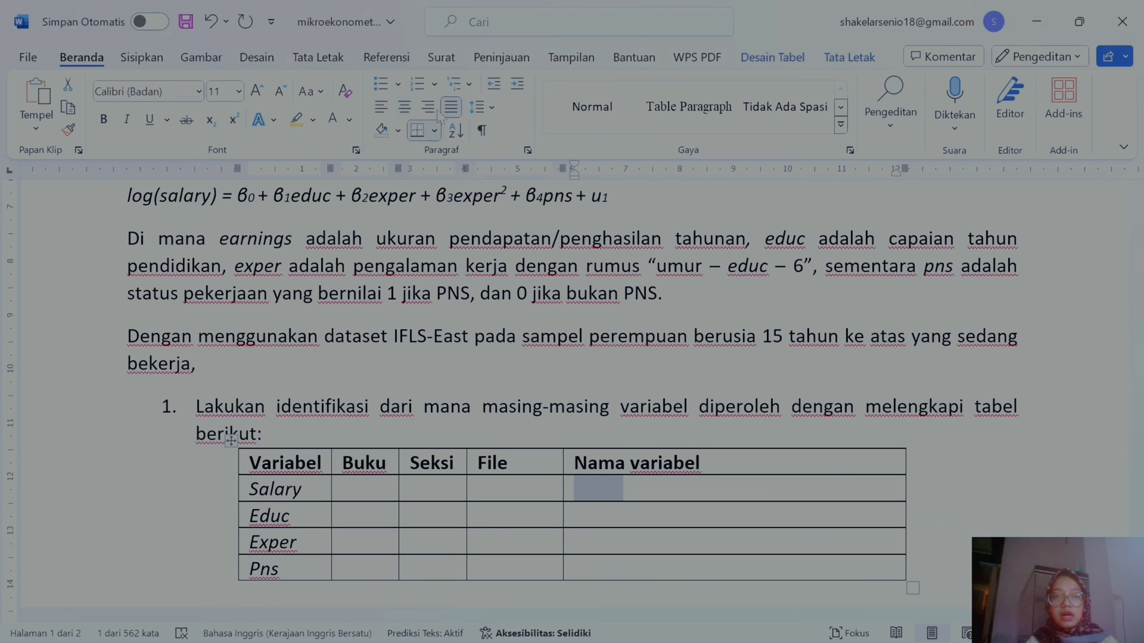
{"action": "left_click", "coordinate": [349, 119]}
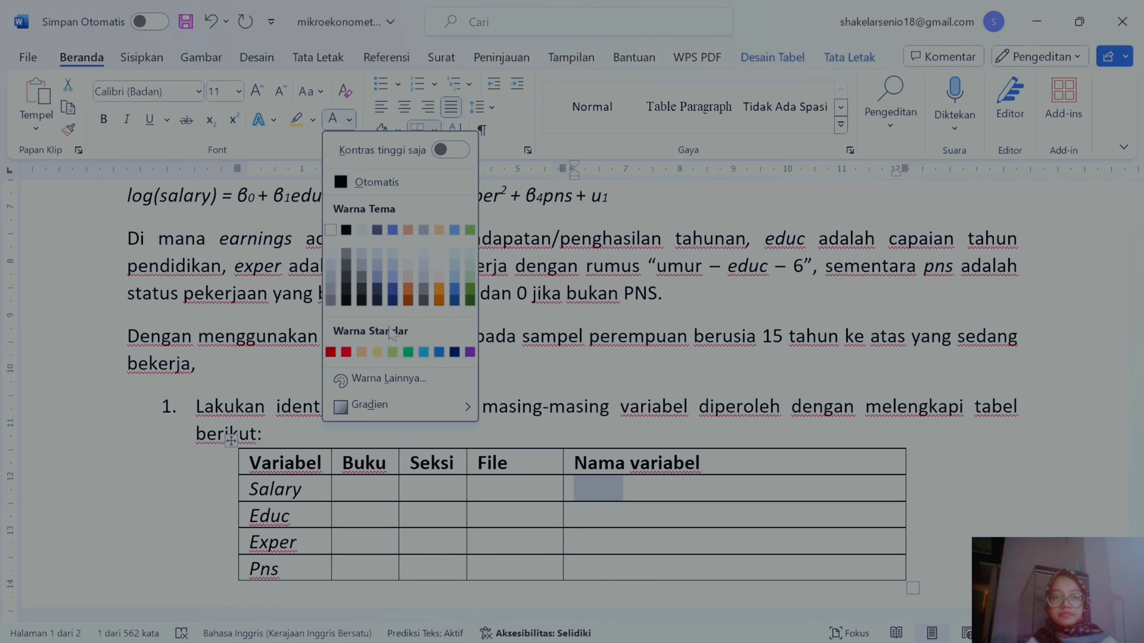
{"action": "left_click", "coordinate": [439, 353]}
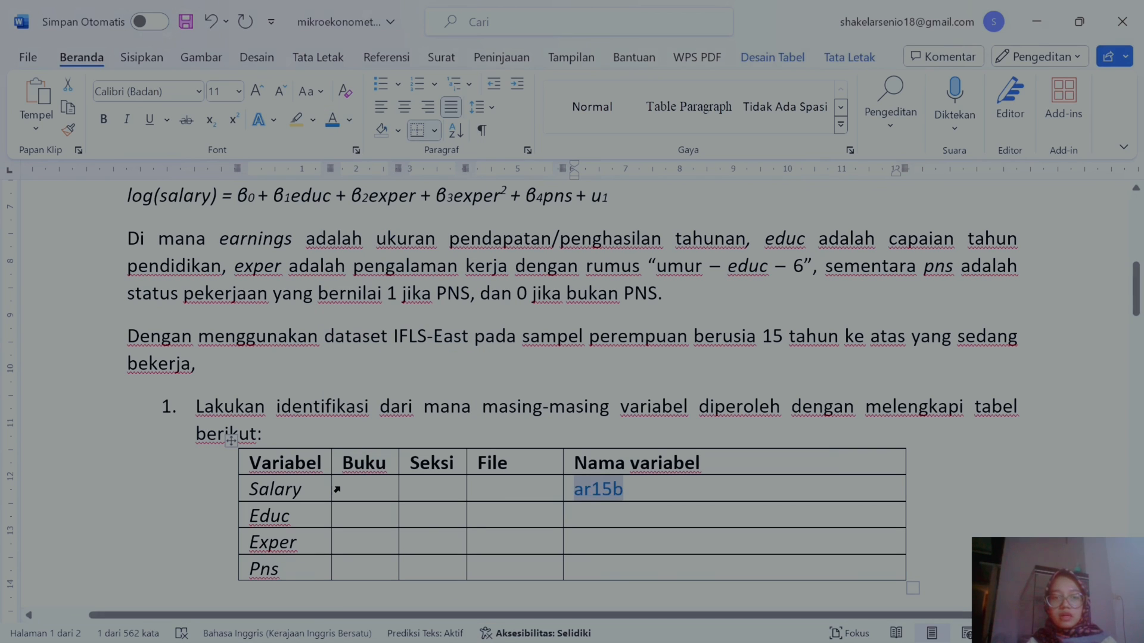
Step: Apply the blue font color to the Salary row's Buku and Seksi entries, K and AR
{"action": "left_click_drag", "start_coordinate": [365, 488], "coordinate": [432, 488]}
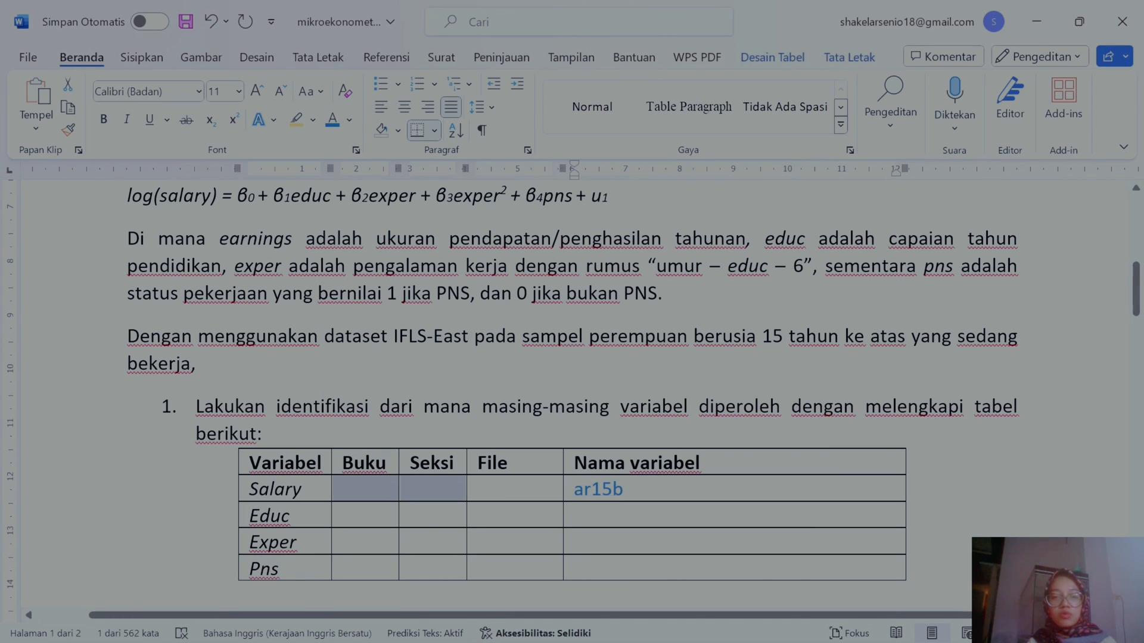
{"action": "left_click", "coordinate": [332, 119]}
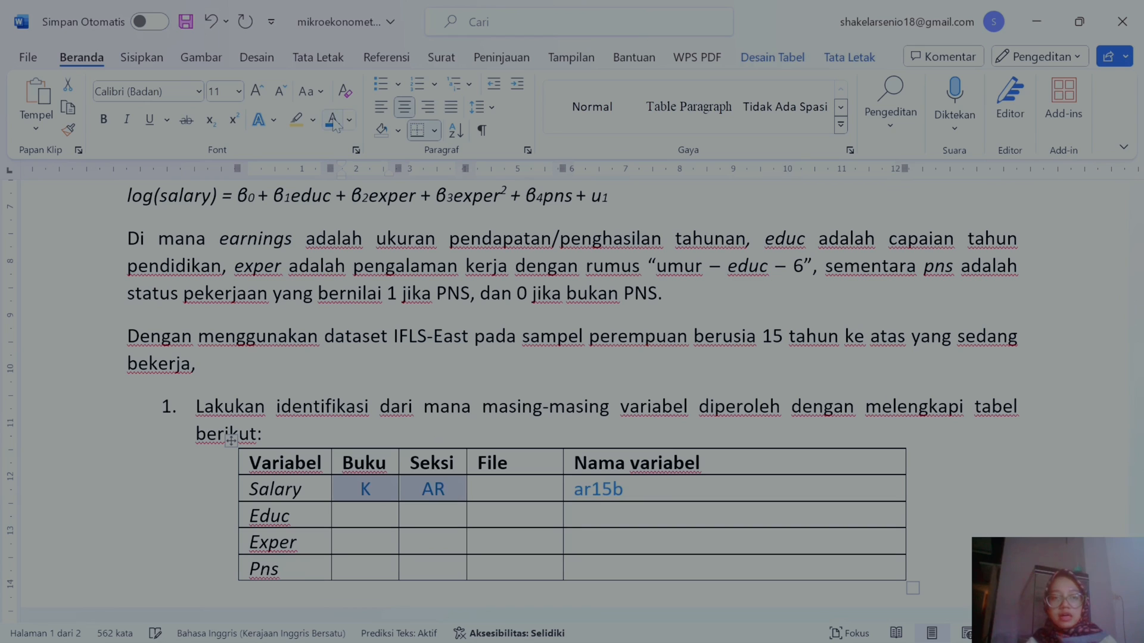
{"action": "scroll", "coordinate": [571, 387], "scroll_direction": "down", "scroll_amount": 1}
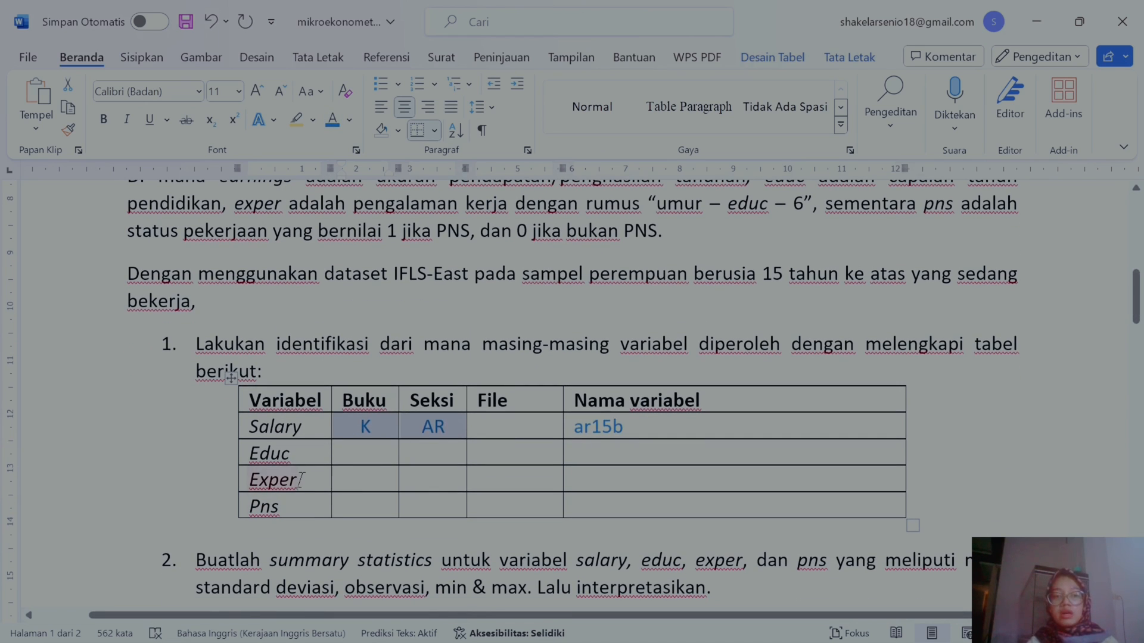
{"action": "scroll", "coordinate": [572, 387], "scroll_direction": "up", "scroll_amount": 1}
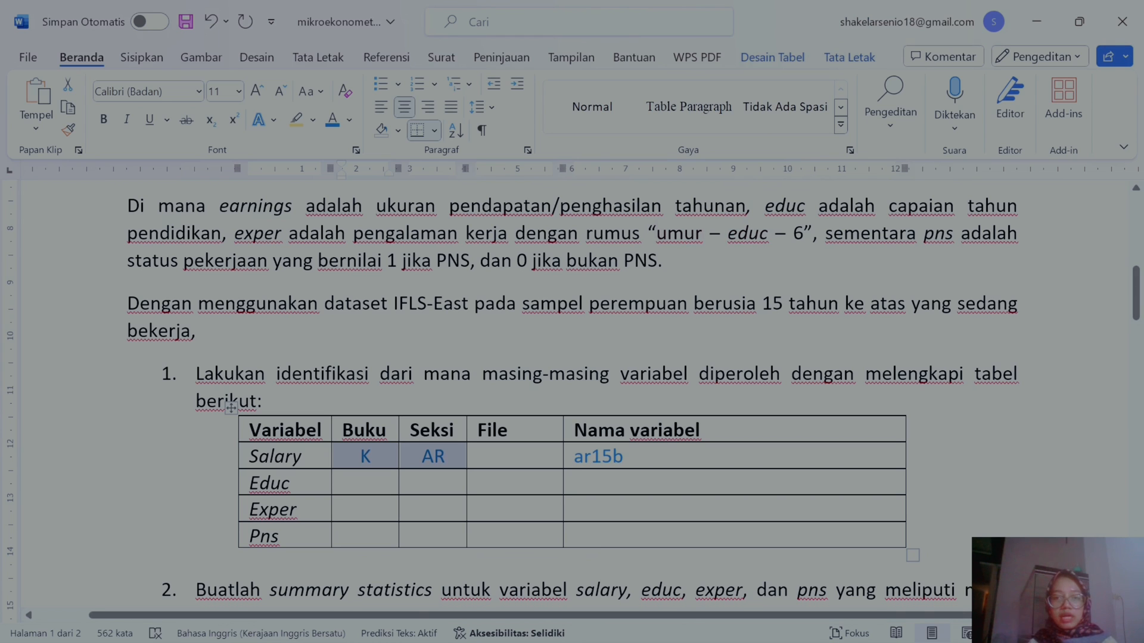
Step: Search the Book K PDF for AGE and step through the matches to find the age question
{"action": "mouse_move", "coordinate": [691, 623]}
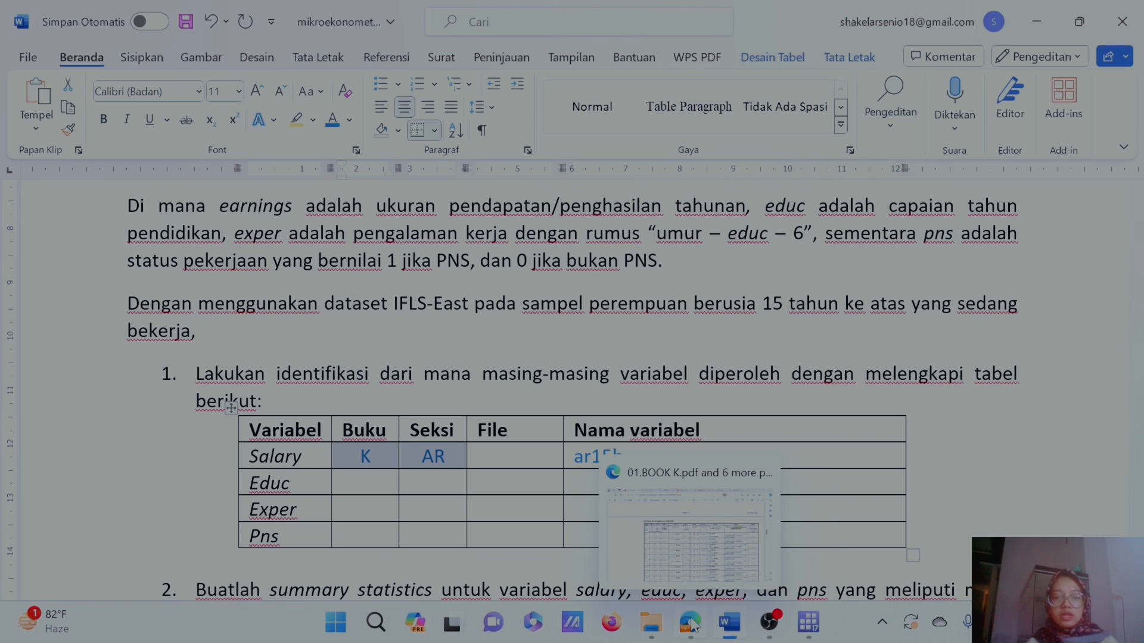
{"action": "left_click", "coordinate": [648, 538]}
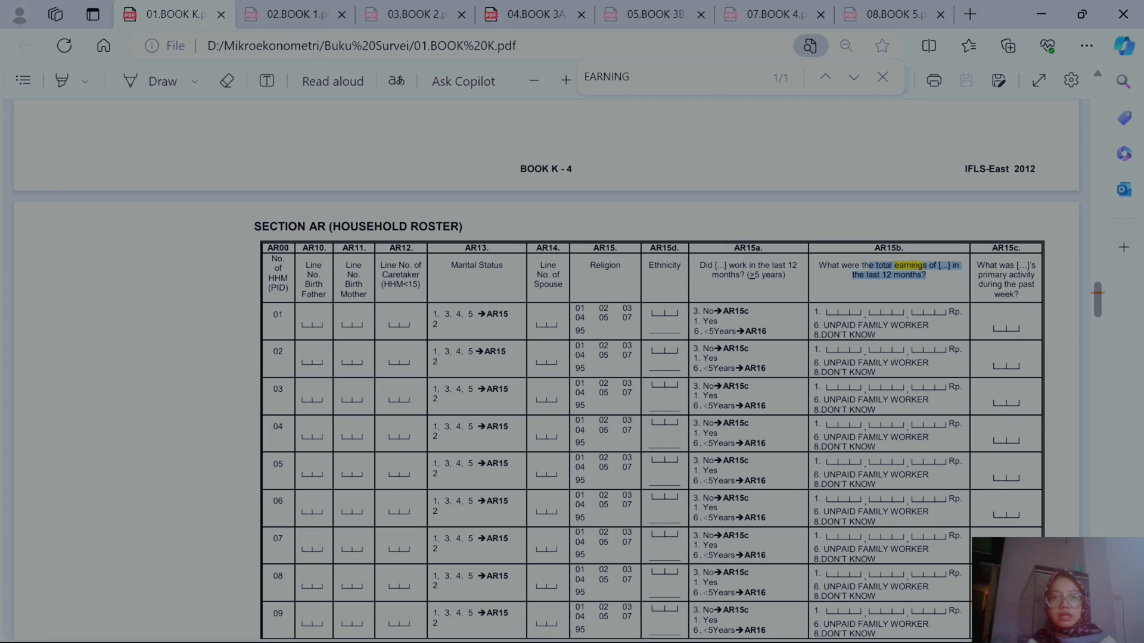
{"action": "type", "text": "AGE"}
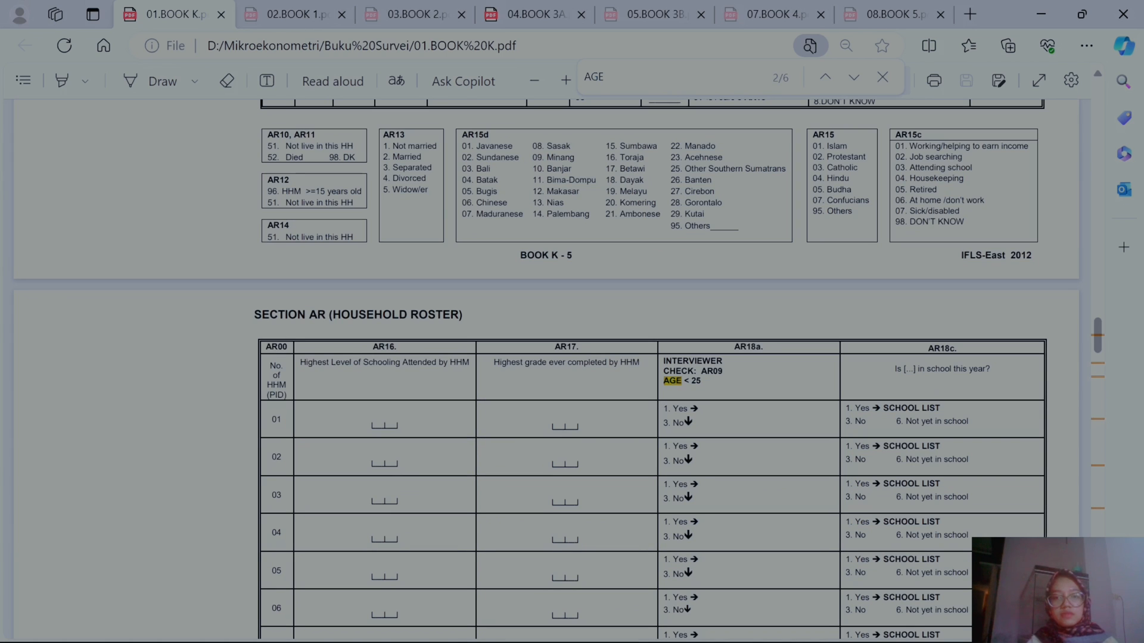
{"action": "left_click", "coordinate": [854, 78]}
{"action": "scroll", "coordinate": [787, 412], "scroll_direction": "down", "scroll_amount": 1}
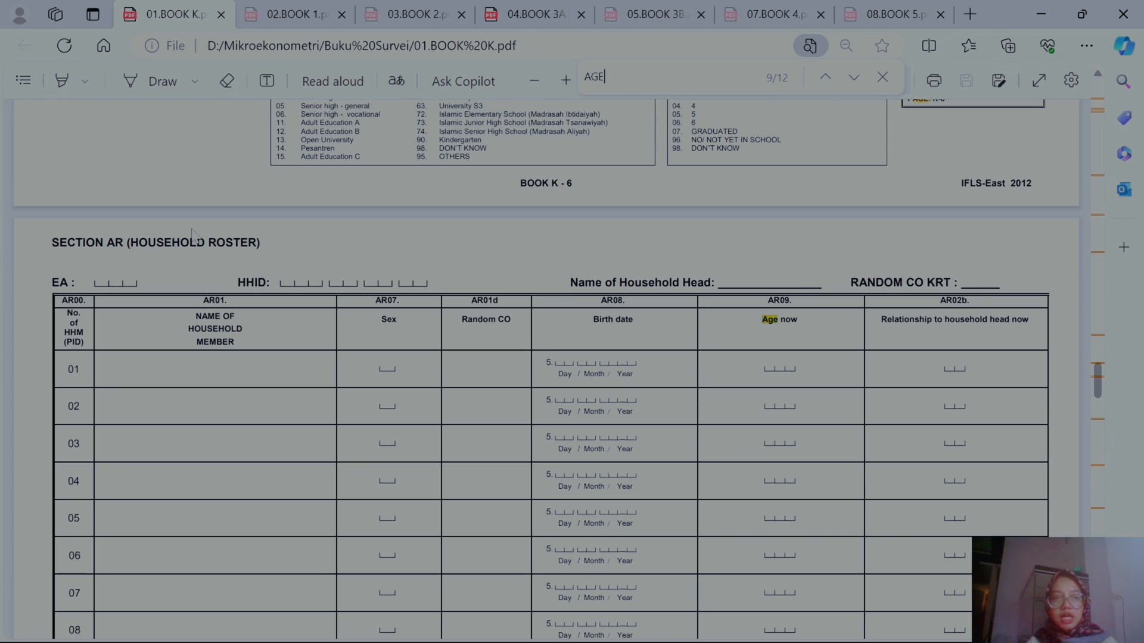
{"action": "left_click", "coordinate": [1041, 14]}
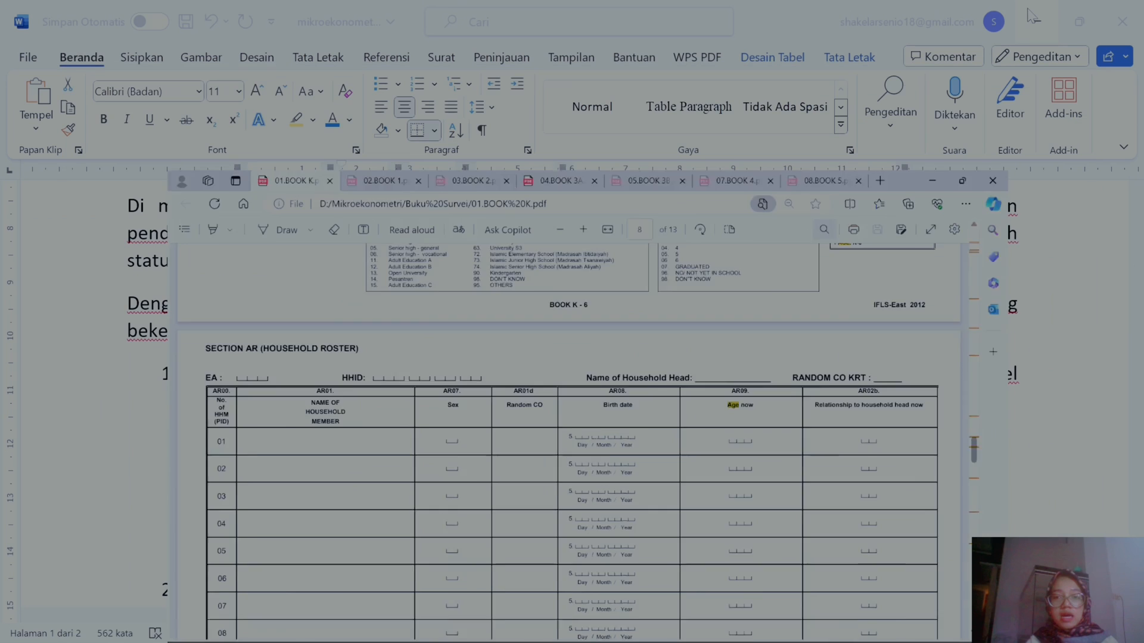
Step: Set the Exper row's variable name ar09 to the blue font color
{"action": "left_click", "coordinate": [617, 504]}
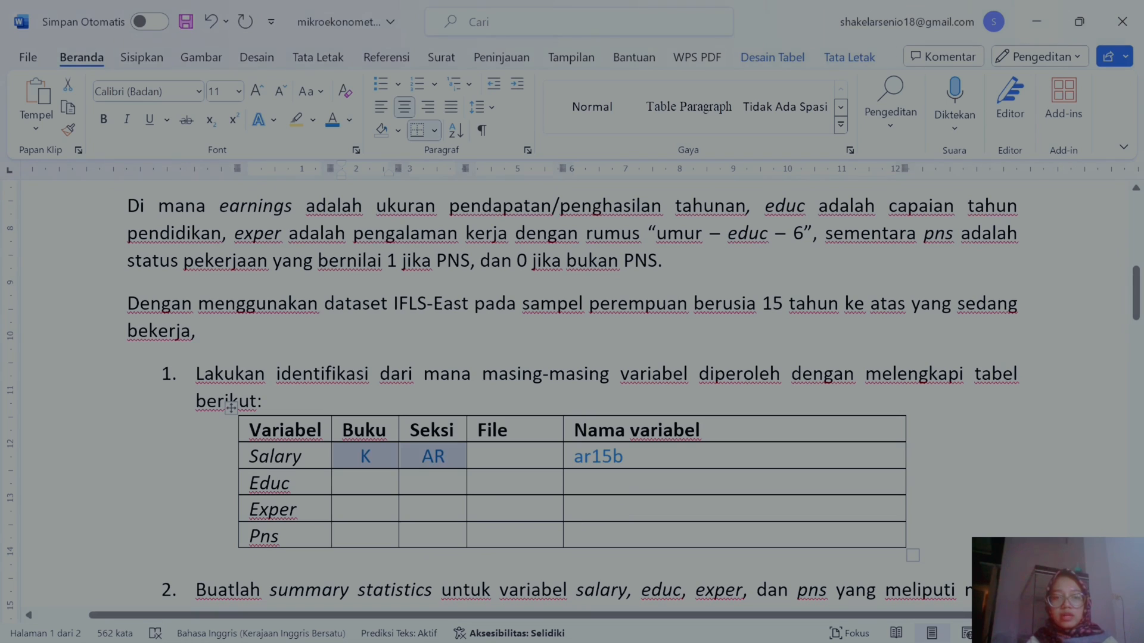
{"action": "left_click", "coordinate": [613, 507]}
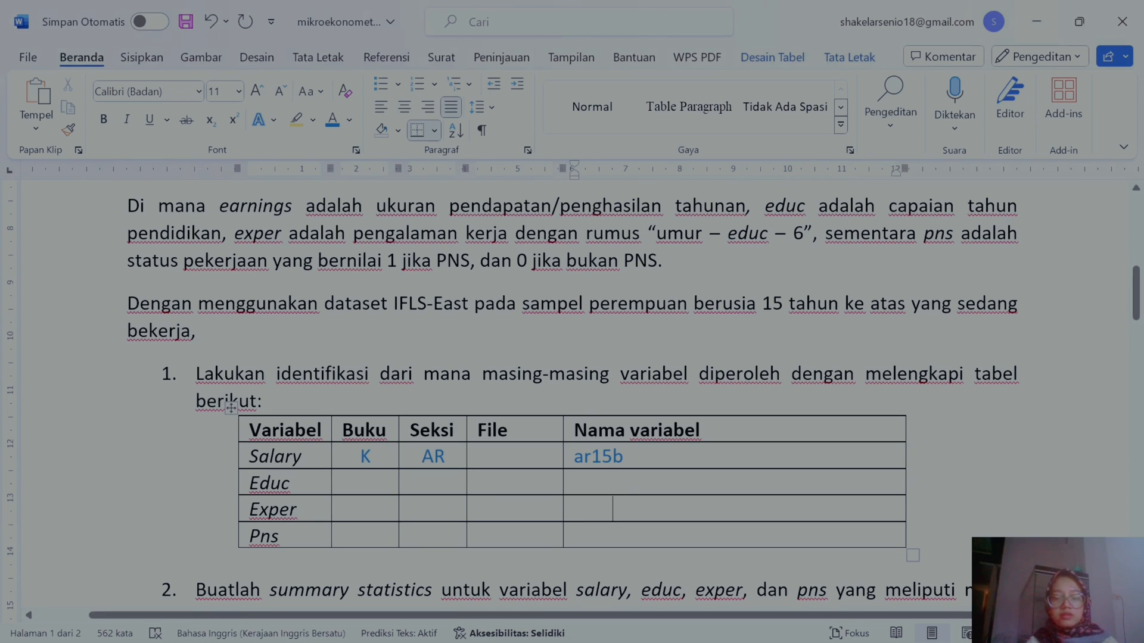
{"action": "left_click_drag", "start_coordinate": [613, 508], "coordinate": [537, 509]}
{"action": "left_click", "coordinate": [612, 510]}
{"action": "left_click_drag", "start_coordinate": [612, 509], "coordinate": [575, 509]}
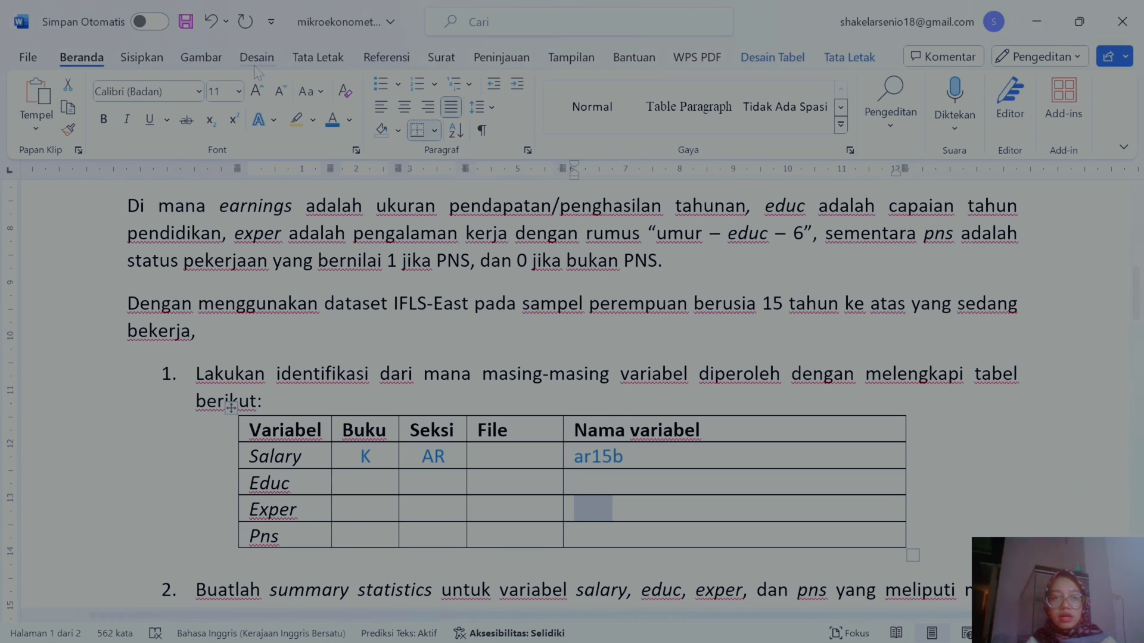
{"action": "left_click", "coordinate": [332, 119]}
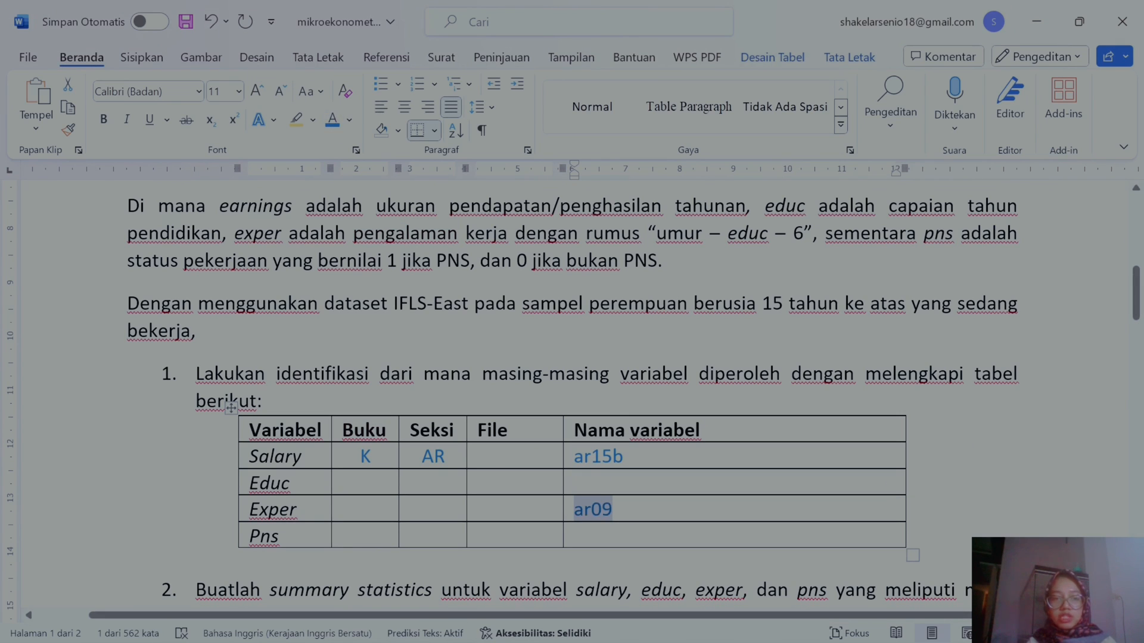
Step: Fill the Exper row's Buku and Seksi cells with K and AR
{"action": "left_click_drag", "start_coordinate": [361, 511], "coordinate": [428, 516]}
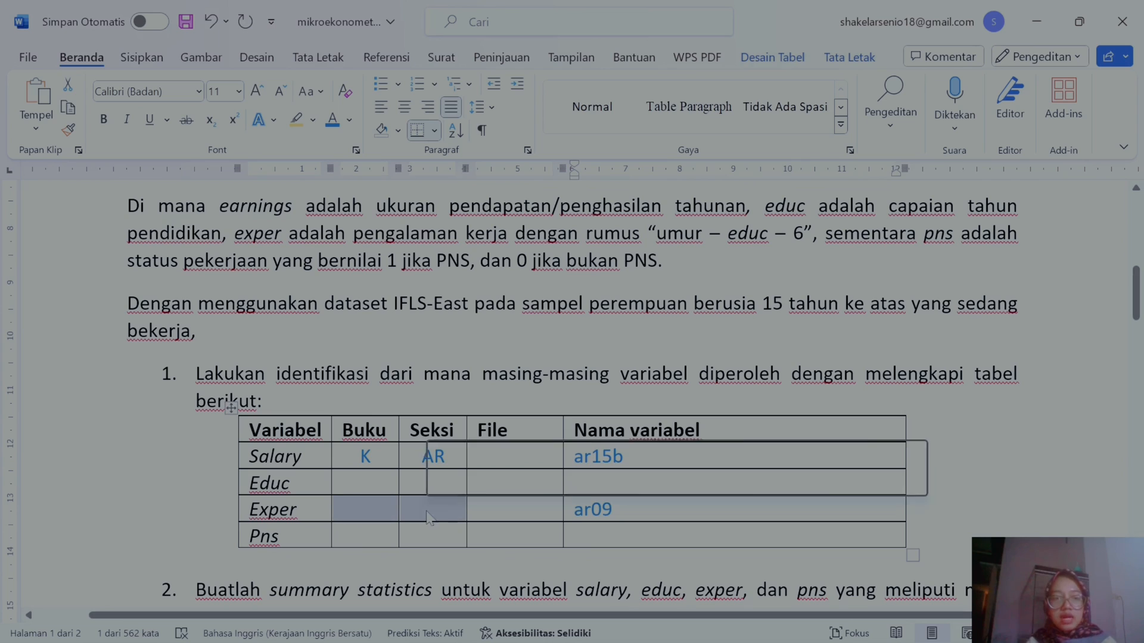
{"action": "type", "text": "K\tAR"}
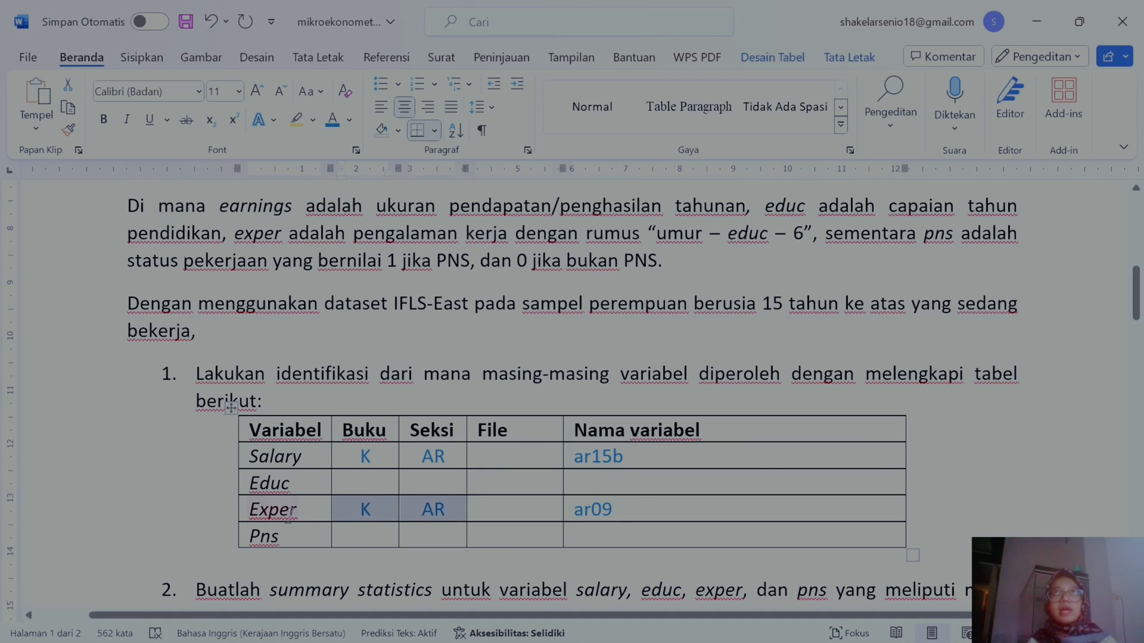
{"action": "scroll", "coordinate": [572, 393], "scroll_direction": "up", "scroll_amount": 3}
{"action": "scroll", "coordinate": [571, 393], "scroll_direction": "down", "scroll_amount": 2}
{"action": "scroll", "coordinate": [572, 393], "scroll_direction": "down", "scroll_amount": 1}
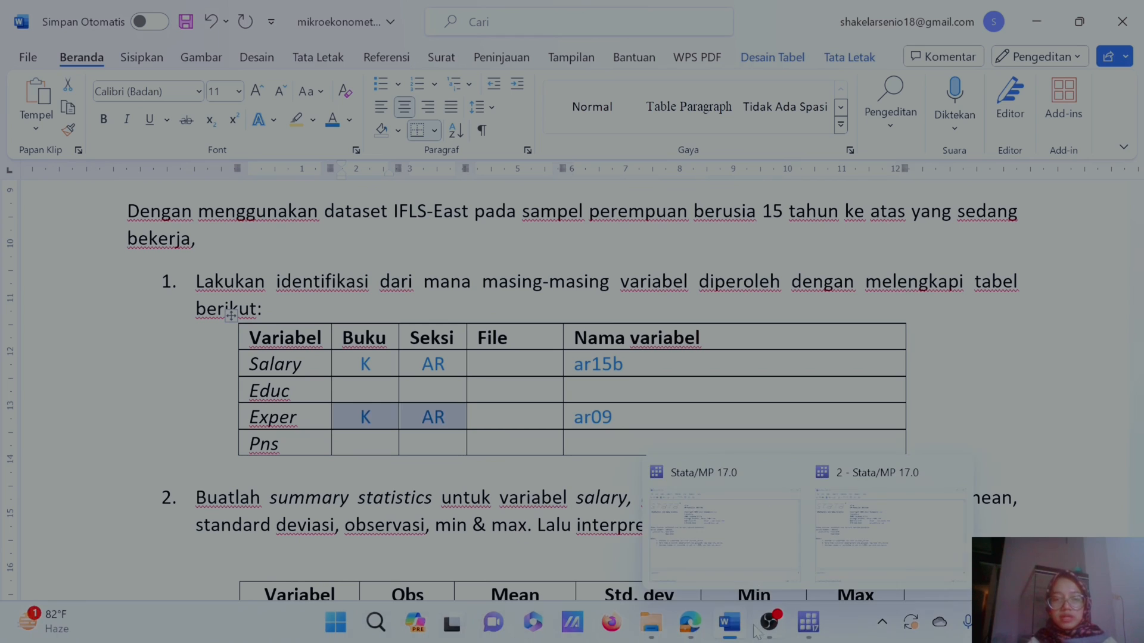
{"action": "mouse_move", "coordinate": [690, 623]}
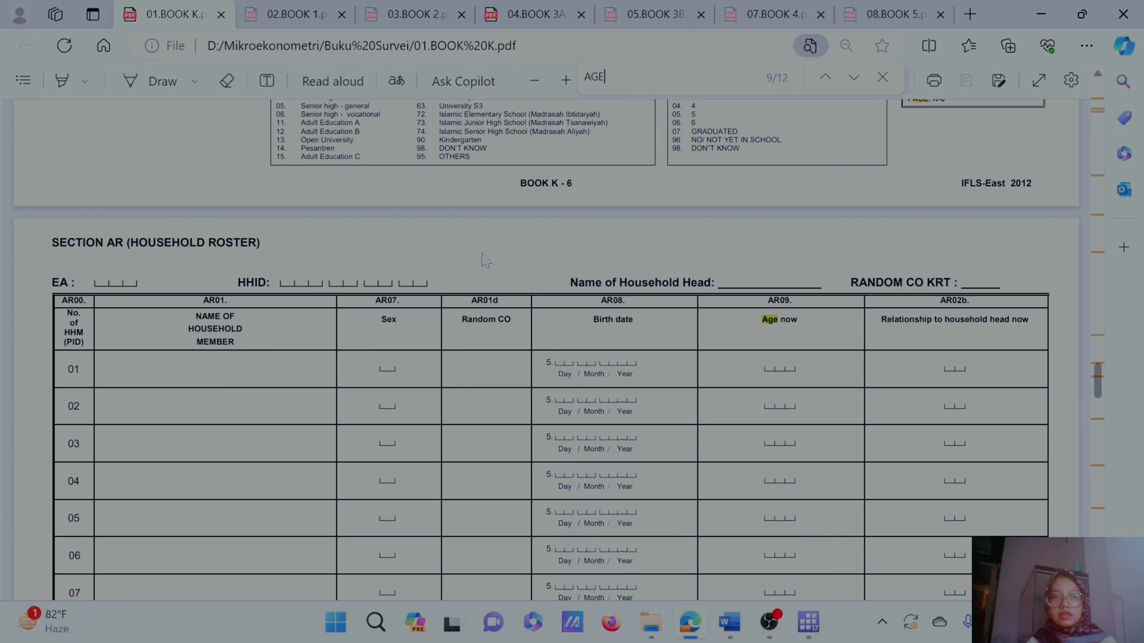
Step: Search Book K for government, then step through the government matches in Book 1
{"action": "left_click_drag", "start_coordinate": [605, 77], "coordinate": [585, 78]}
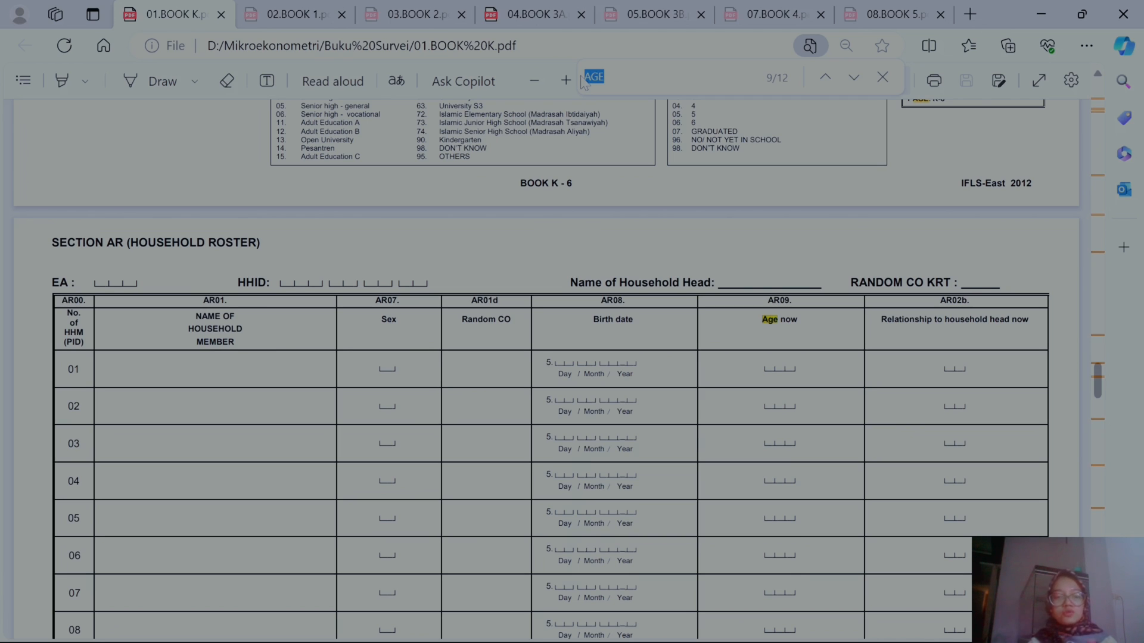
{"action": "type", "text": "GOVERN"}
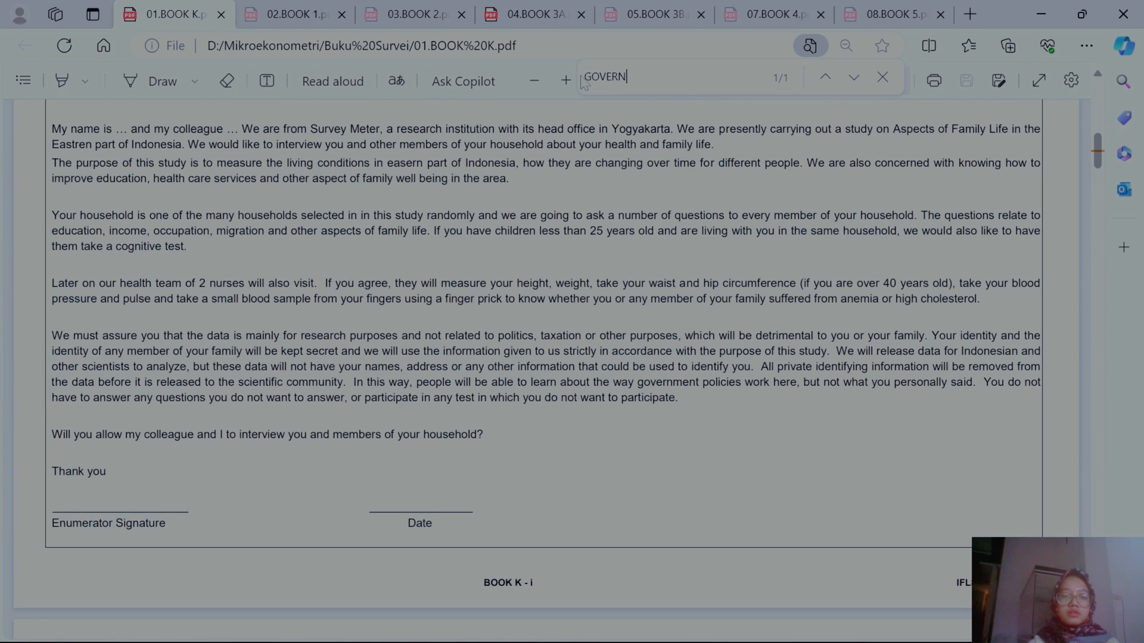
{"action": "type", "text": "MENT"}
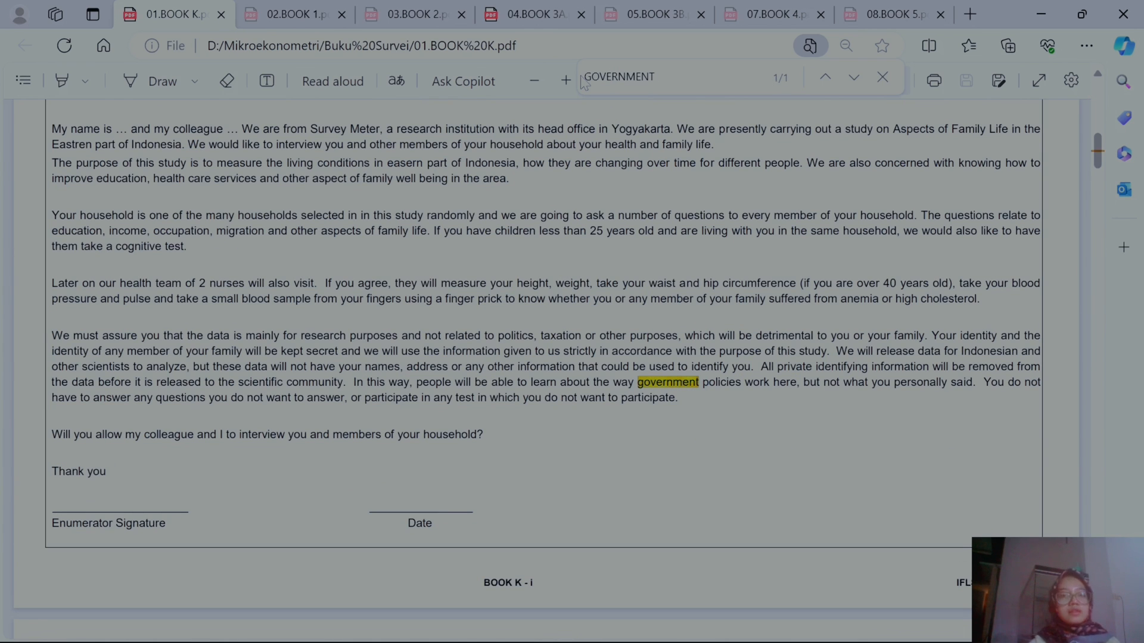
{"action": "left_click", "coordinate": [338, 6]}
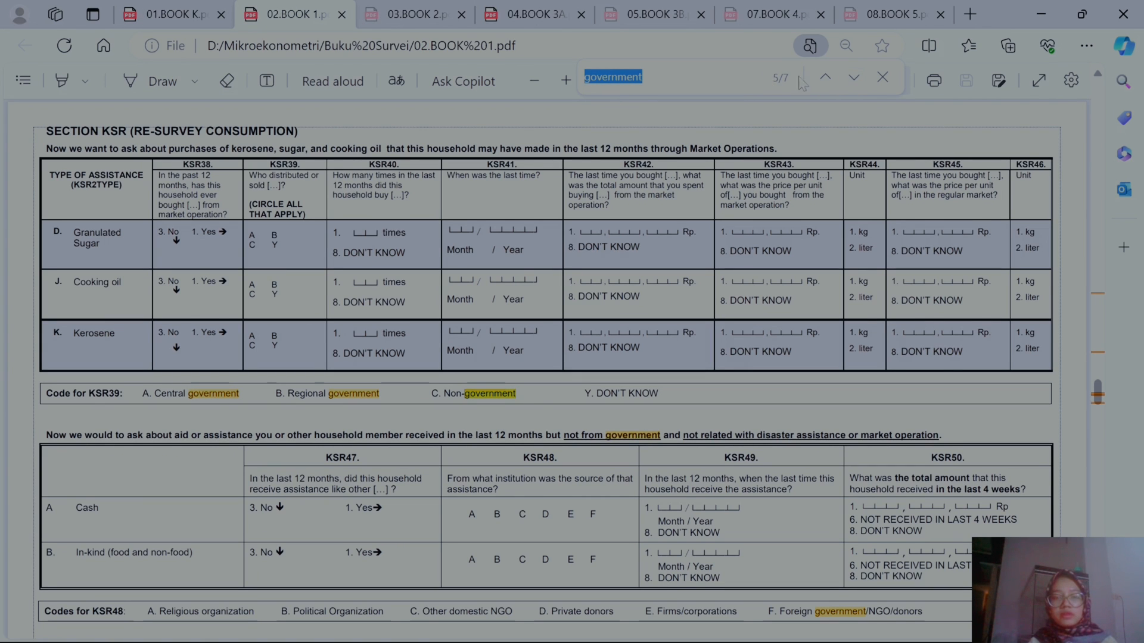
{"action": "left_click", "coordinate": [854, 77]}
{"action": "left_click", "coordinate": [854, 77]}
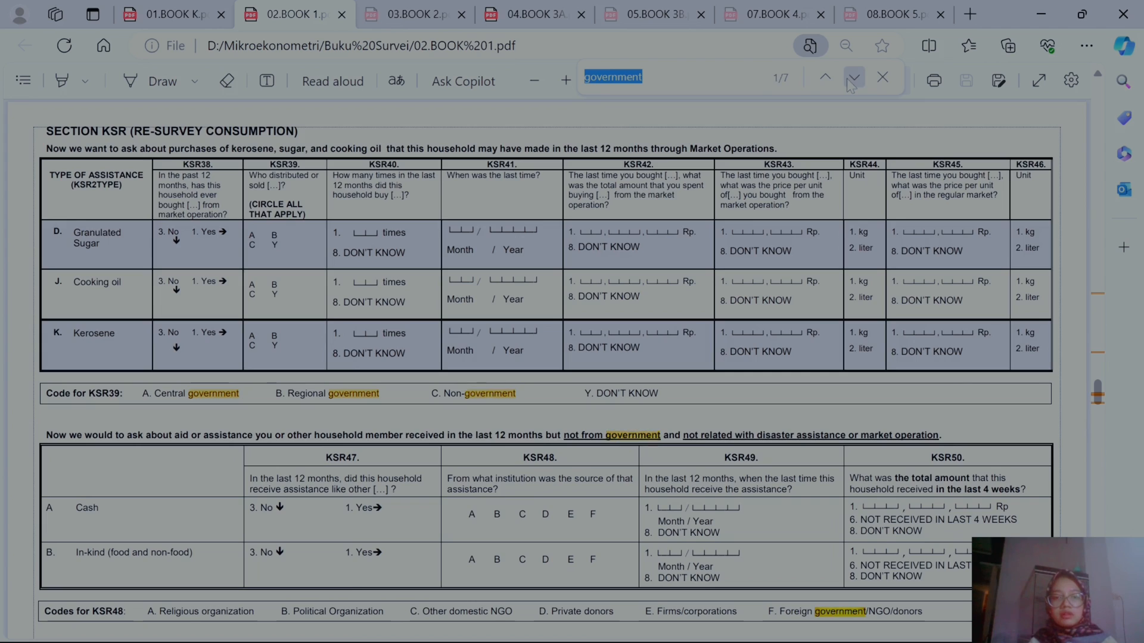
{"action": "left_click", "coordinate": [853, 77]}
{"action": "left_click", "coordinate": [854, 77]}
{"action": "scroll", "coordinate": [664, 264], "scroll_direction": "up", "scroll_amount": 10}
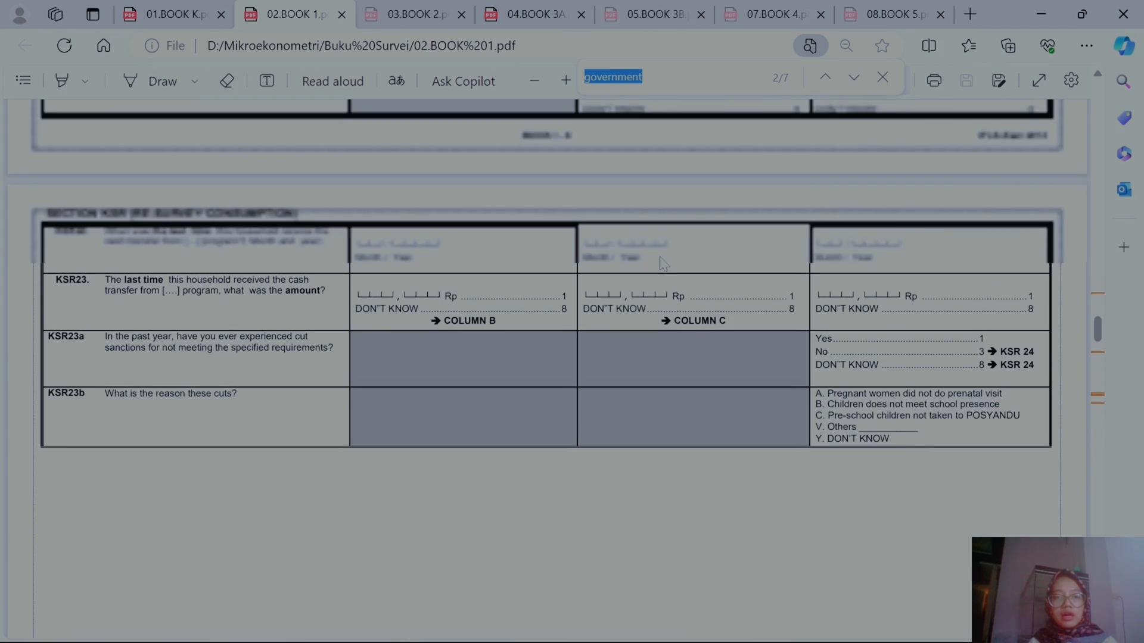
{"action": "scroll", "coordinate": [662, 264], "scroll_direction": "up", "scroll_amount": 10}
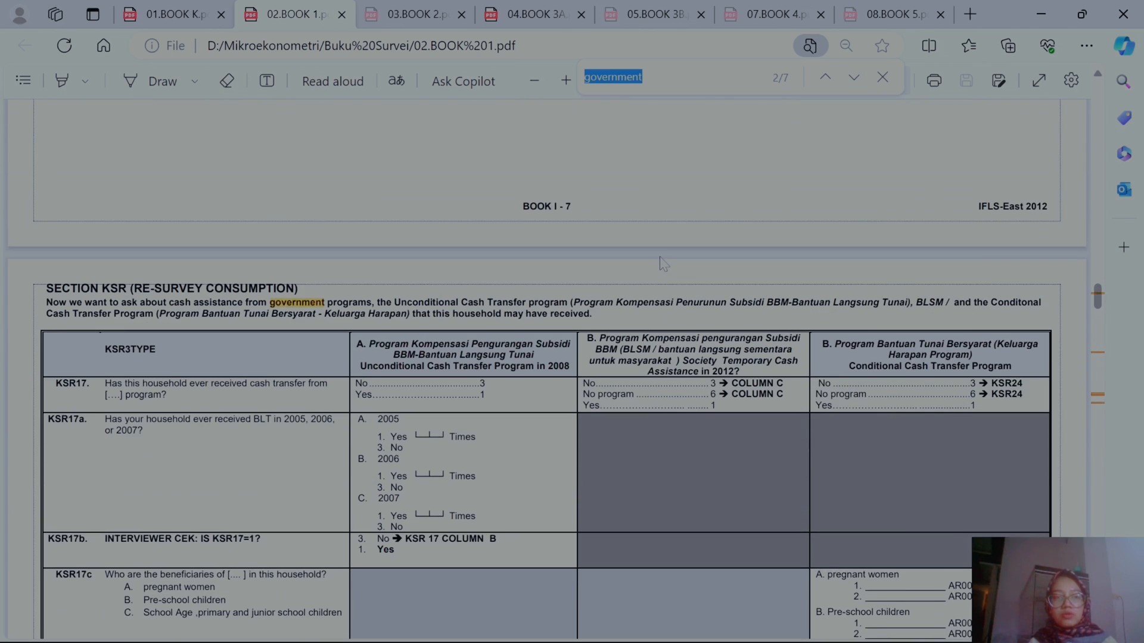
Step: Step through the government matches in Book 2 to look for a civil-servant question
{"action": "left_click", "coordinate": [403, 12]}
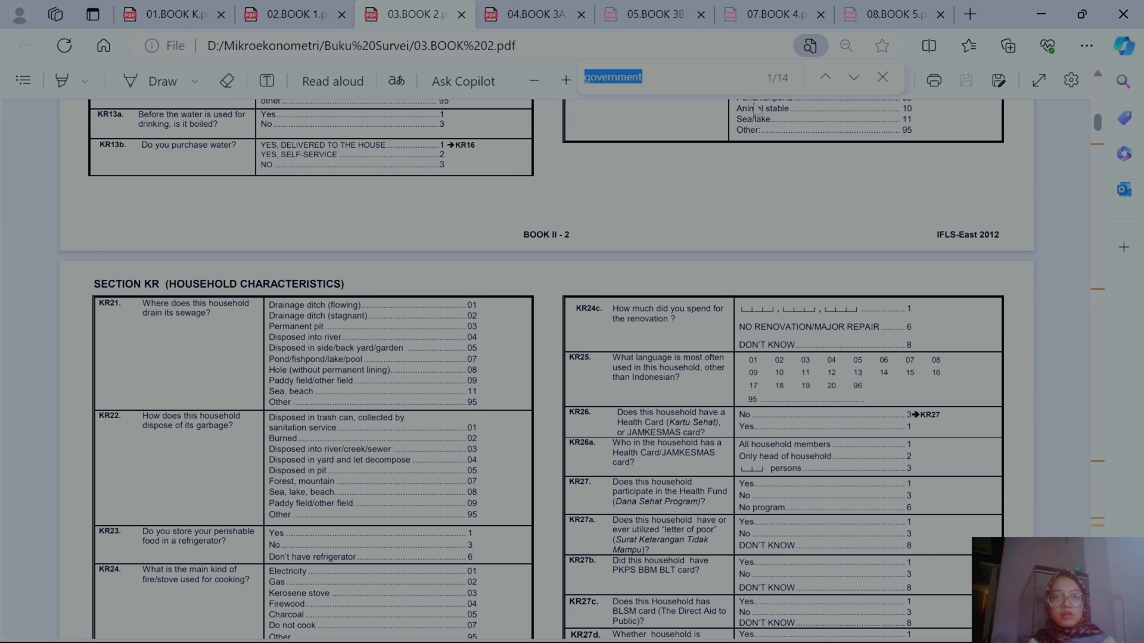
{"action": "left_click", "coordinate": [853, 78]}
{"action": "left_click", "coordinate": [854, 77]}
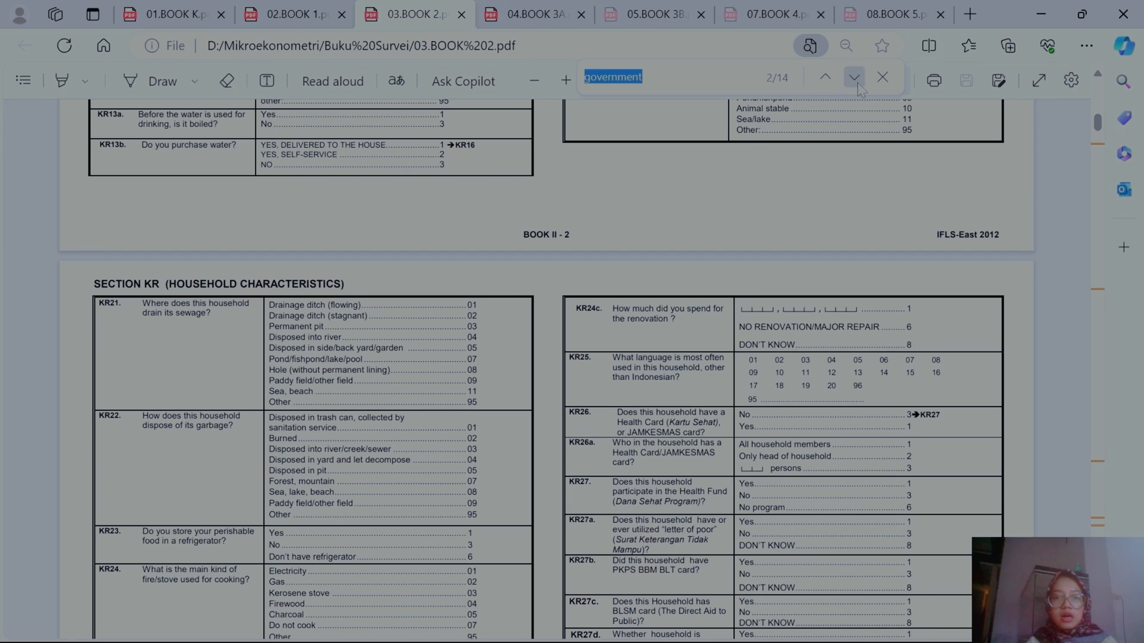
{"action": "key", "text": "Return"}
{"action": "key", "text": "Return"}
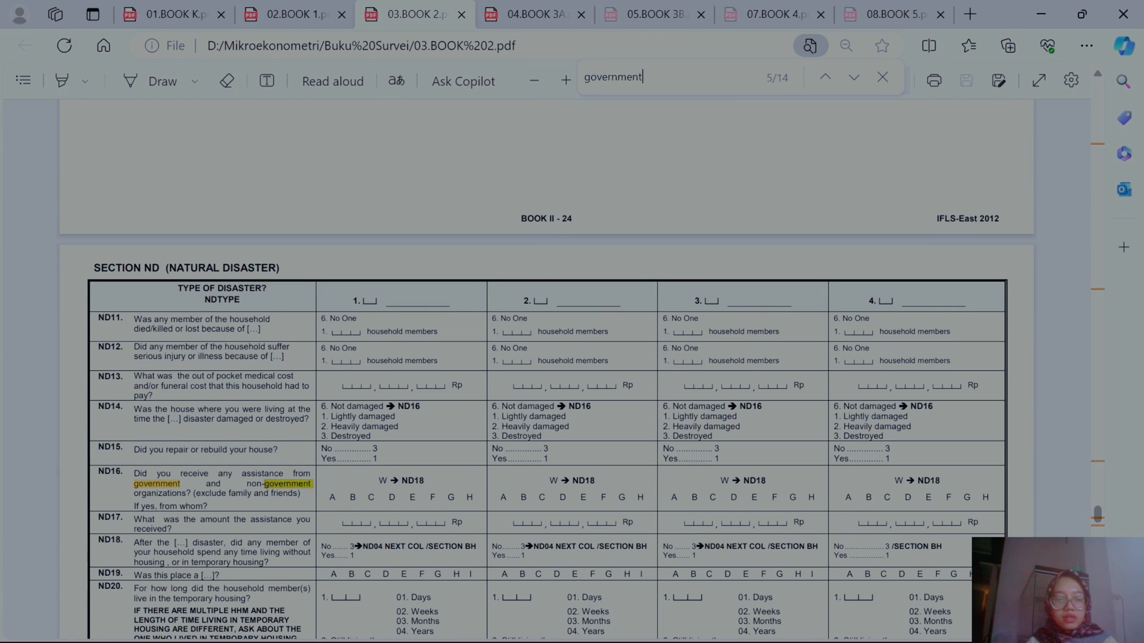
{"action": "scroll", "coordinate": [547, 370], "scroll_direction": "down", "scroll_amount": 6}
{"action": "scroll", "coordinate": [547, 369], "scroll_direction": "down", "scroll_amount": 14}
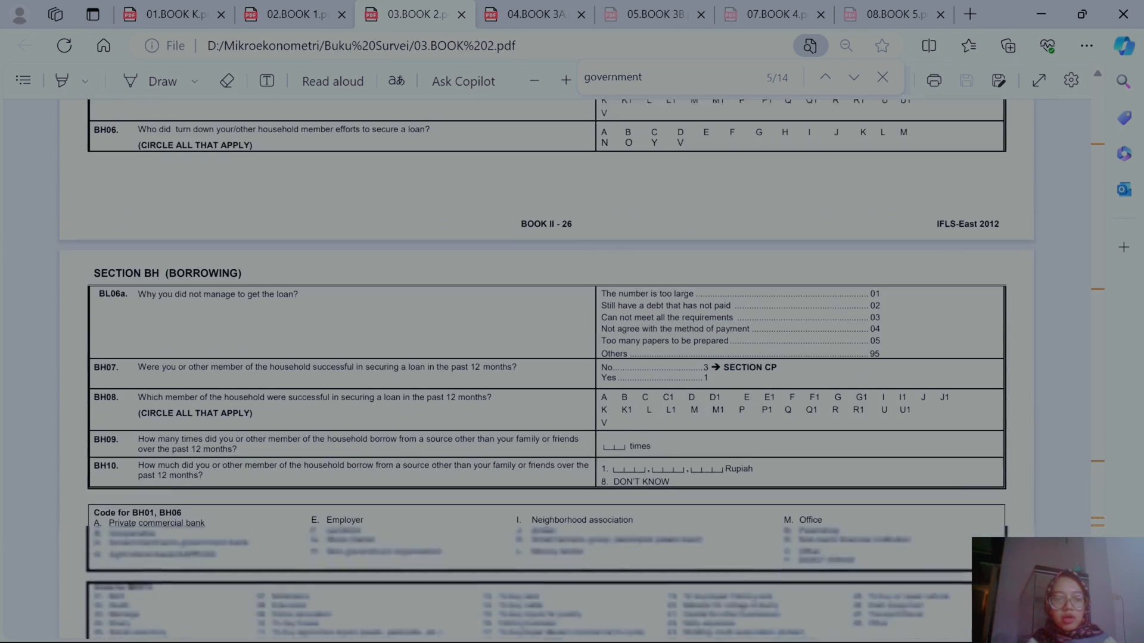
{"action": "scroll", "coordinate": [546, 369], "scroll_direction": "down", "scroll_amount": 20}
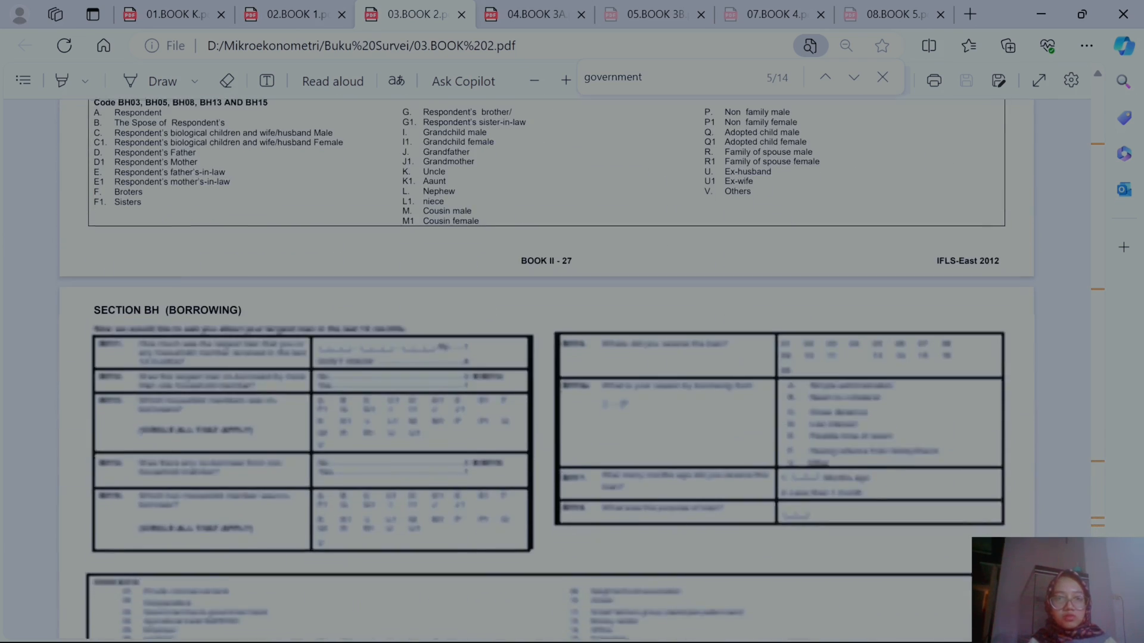
Step: Examine Book 3A's employment section TK, especially the job-category question TK24A with its government worker option
{"action": "left_click", "coordinate": [489, 6]}
{"action": "scroll", "coordinate": [544, 378], "scroll_direction": "up", "scroll_amount": 8}
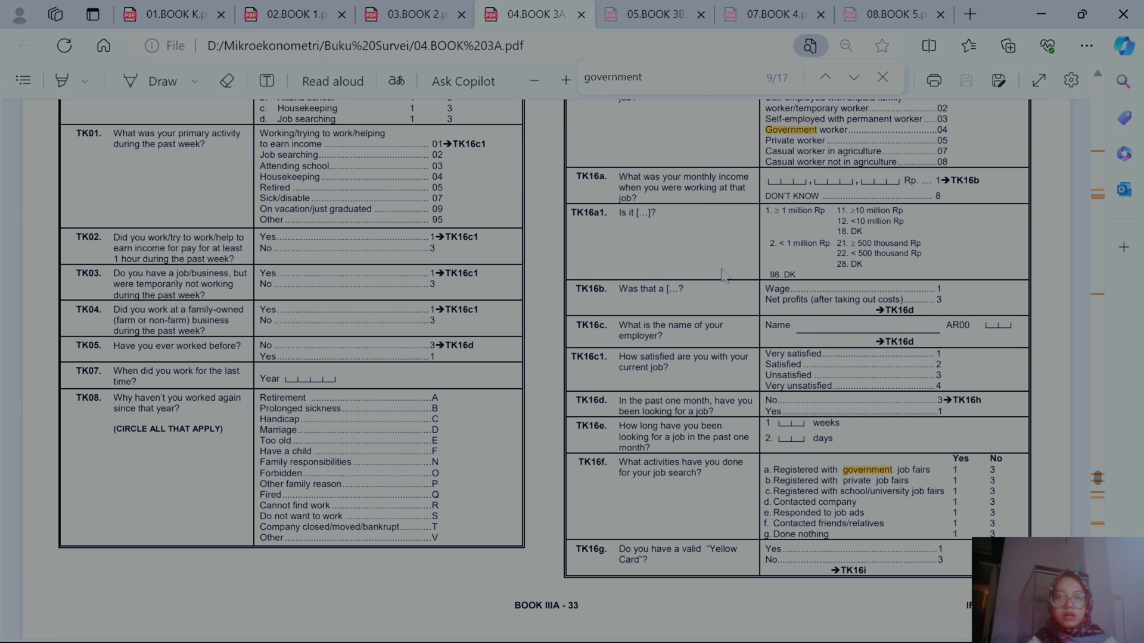
{"action": "scroll", "coordinate": [827, 225], "scroll_direction": "up", "scroll_amount": 2}
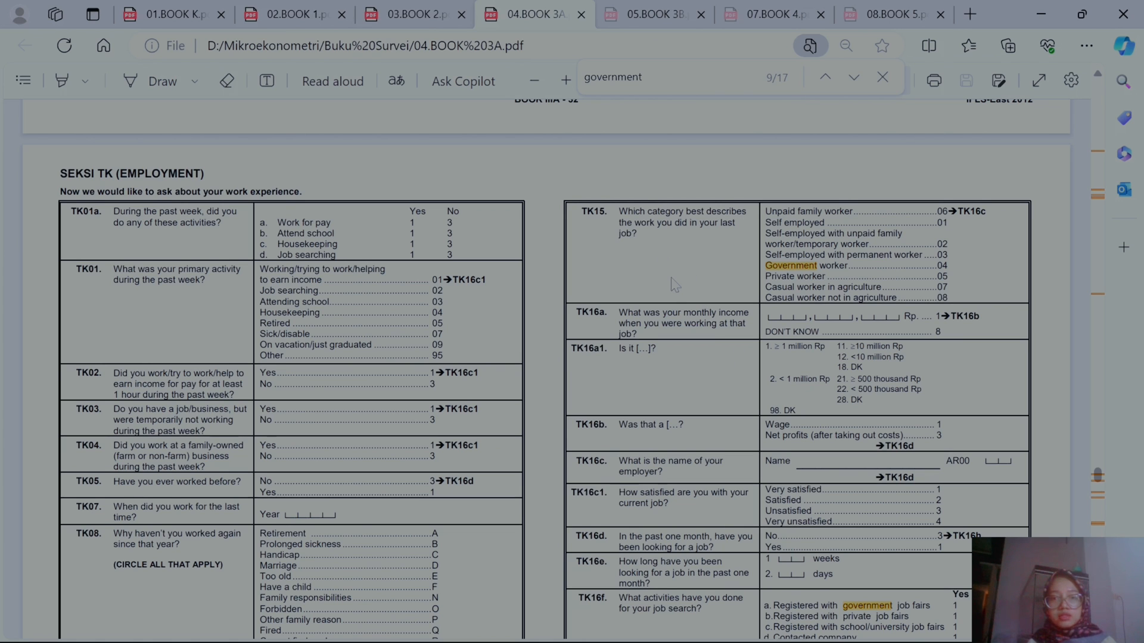
{"action": "scroll", "coordinate": [675, 285], "scroll_direction": "down", "scroll_amount": 15}
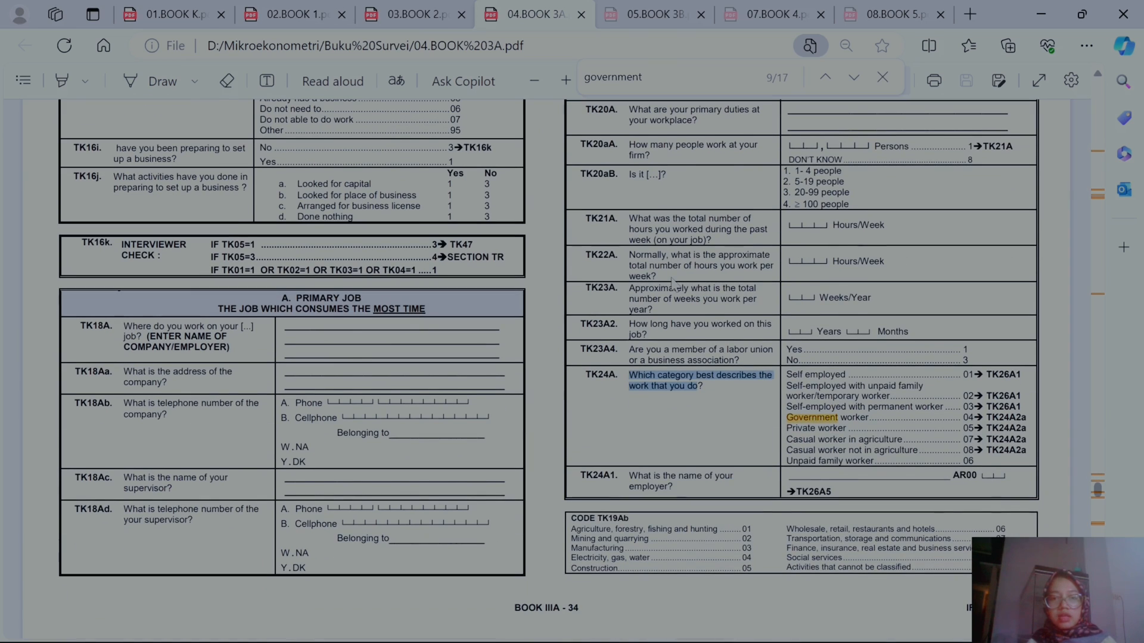
{"action": "left_click", "coordinate": [722, 398]}
{"action": "left_click_drag", "start_coordinate": [703, 388], "coordinate": [623, 378]}
{"action": "left_click", "coordinate": [702, 398]}
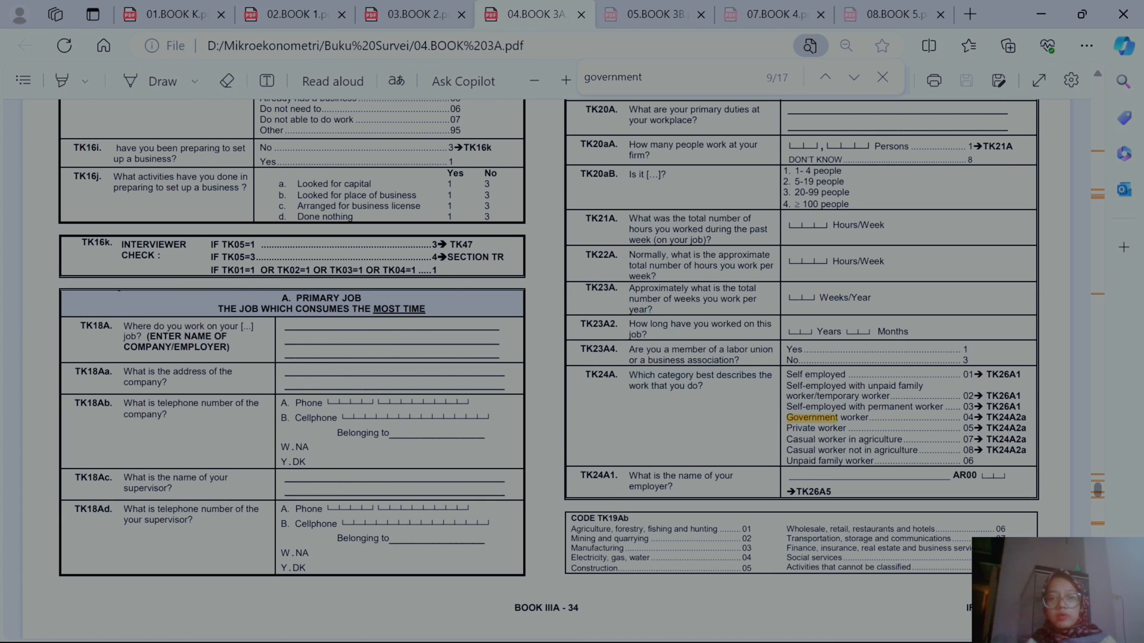
{"action": "scroll", "coordinate": [549, 360], "scroll_direction": "up", "scroll_amount": 1}
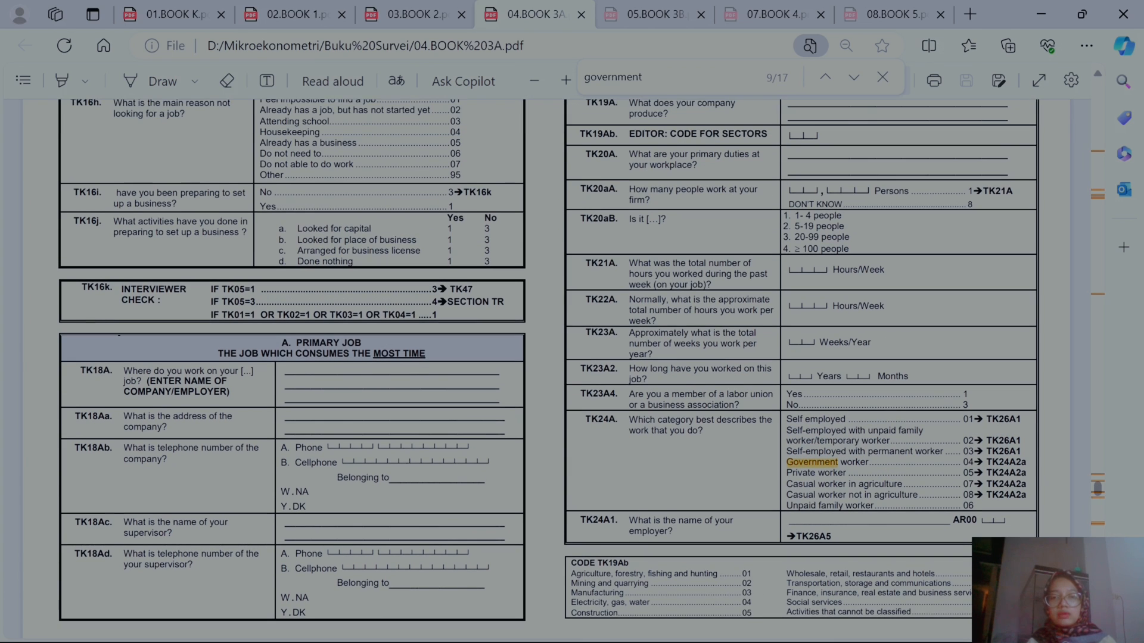
{"action": "scroll", "coordinate": [427, 332], "scroll_direction": "up", "scroll_amount": 6}
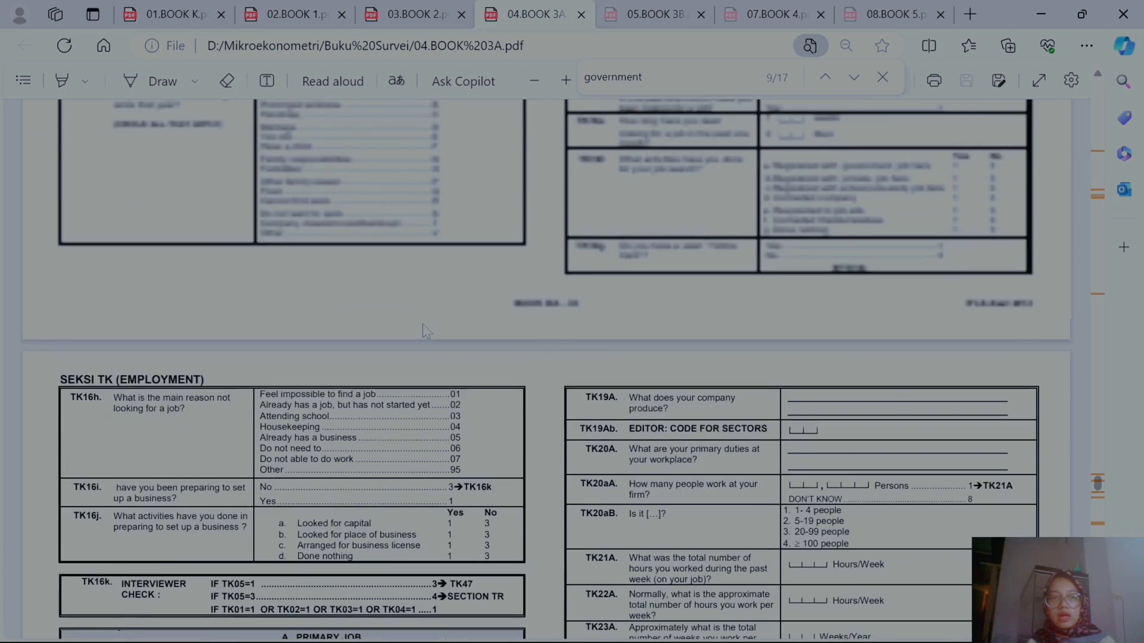
{"action": "left_click_drag", "start_coordinate": [59, 429], "coordinate": [112, 429]}
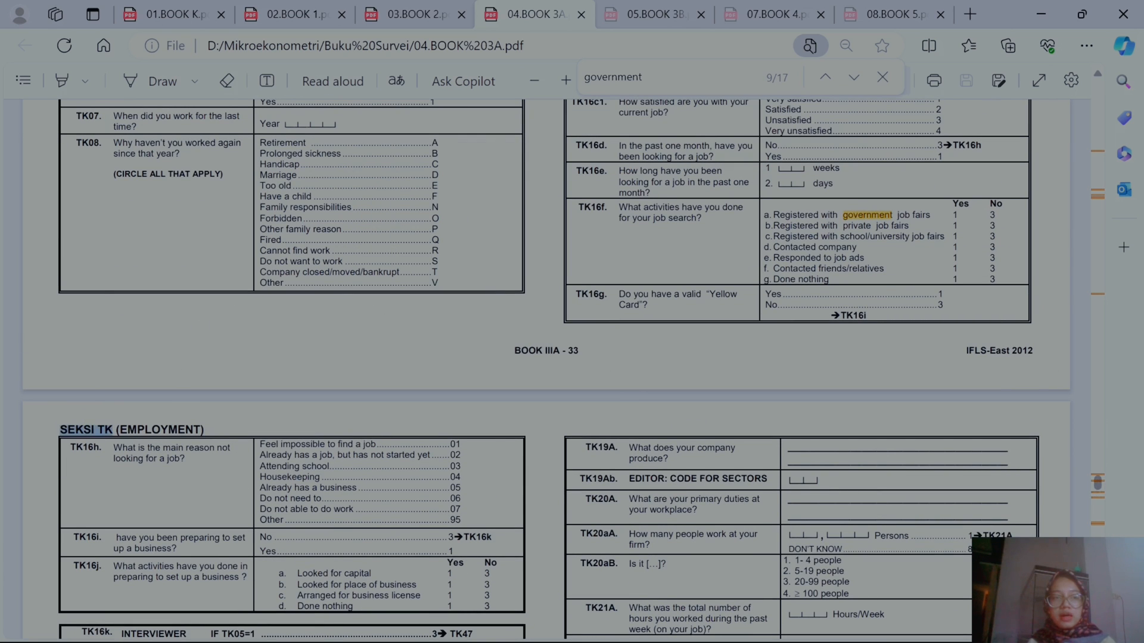
Step: Fill the Pns row with variable name tk24a, Buku 3A and Seksi TK in the blue font color
{"action": "left_click", "coordinate": [1053, 8]}
{"action": "left_click_drag", "start_coordinate": [621, 443], "coordinate": [573, 443]}
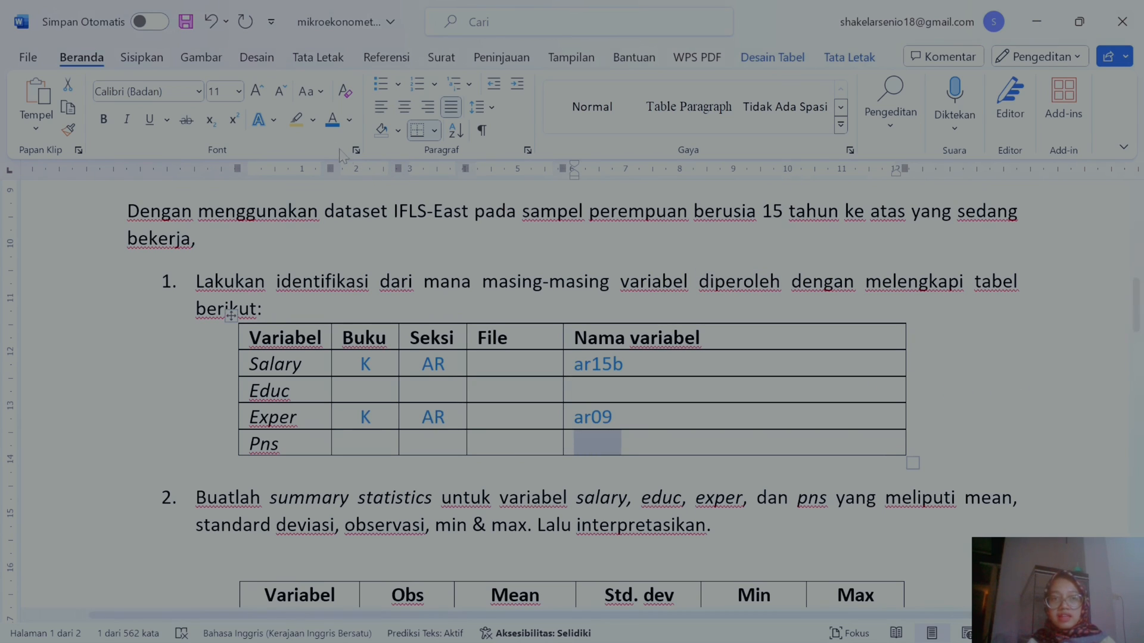
{"action": "left_click", "coordinate": [332, 119]}
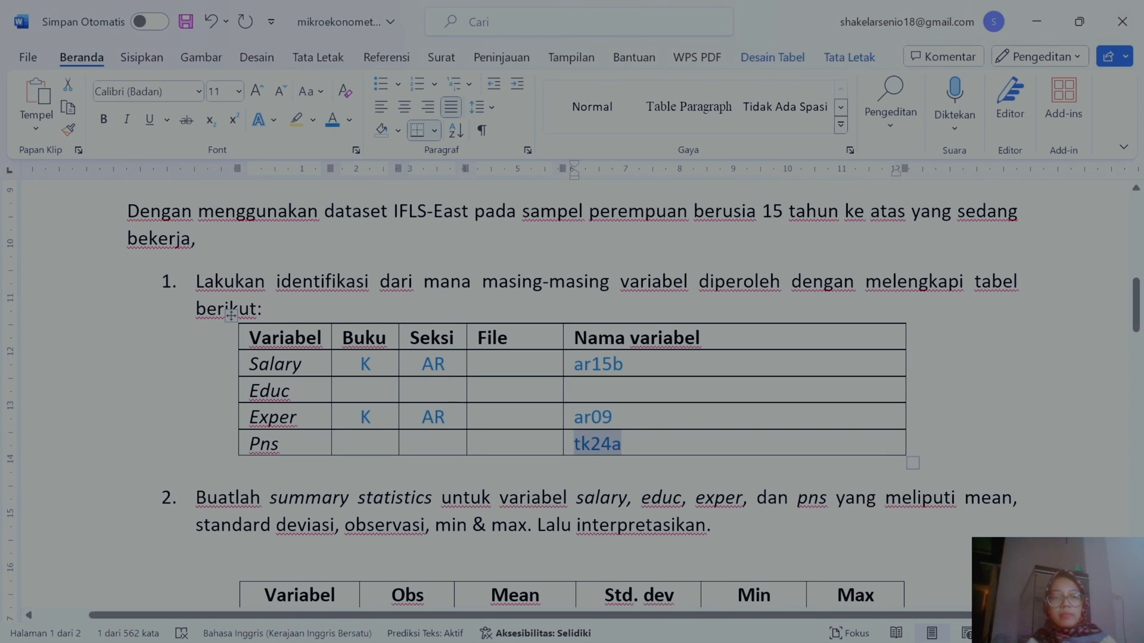
{"action": "left_click_drag", "start_coordinate": [441, 444], "coordinate": [357, 444]}
{"action": "left_click", "coordinate": [329, 124]}
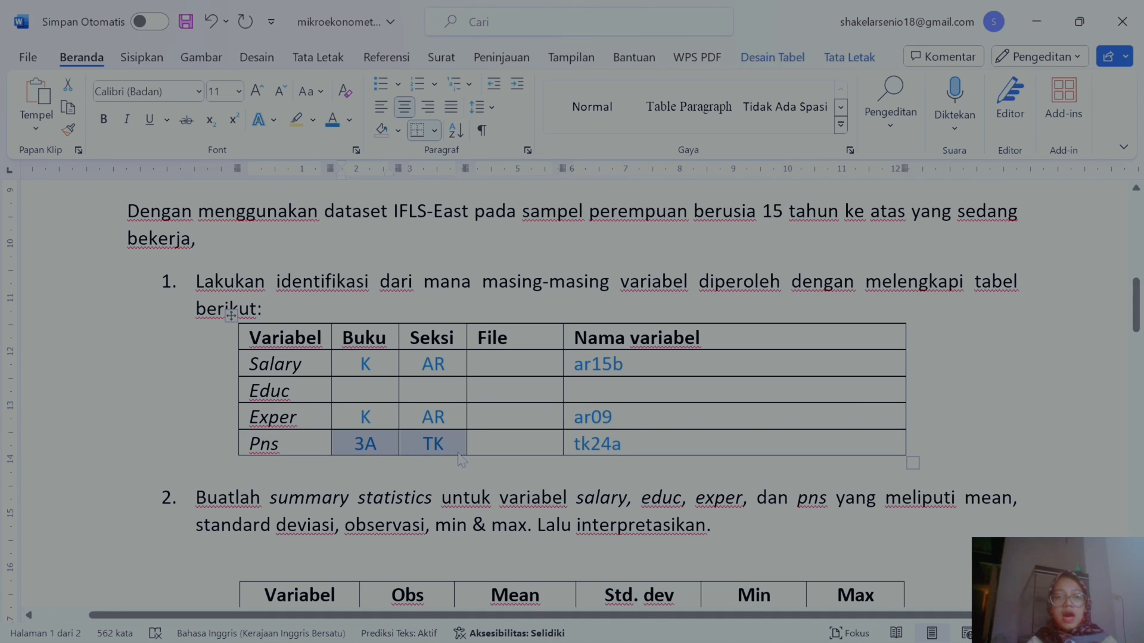
Step: Switch to Stata, open BK_AR0.dta from the Mikroekonometri Dataset HH folder on drive D, and show the Variables window
{"action": "mouse_move", "coordinate": [808, 623]}
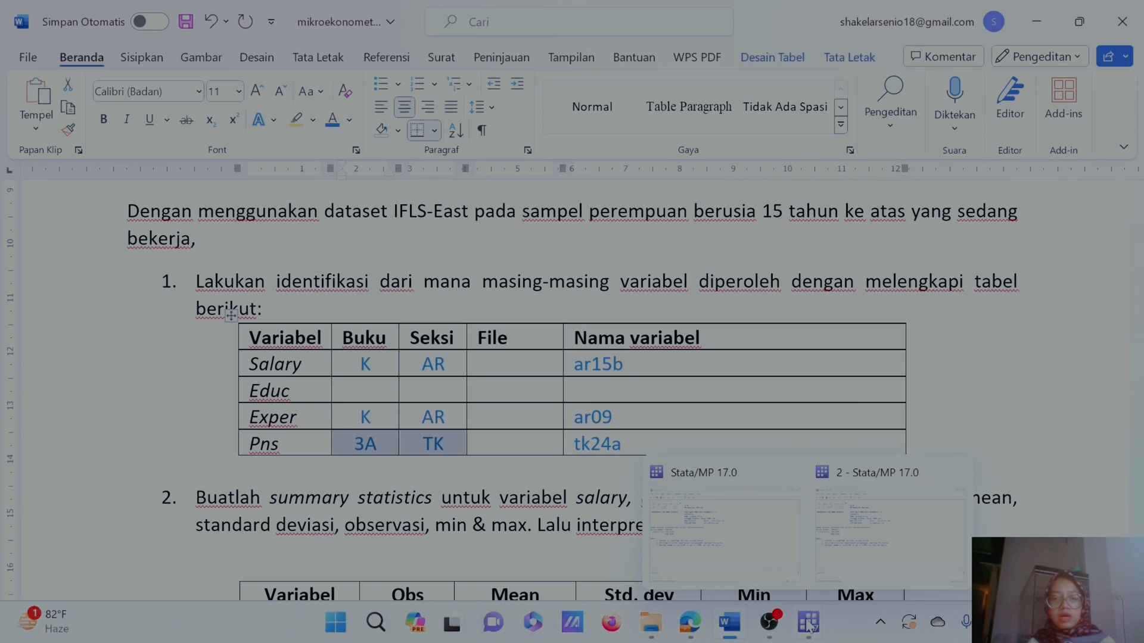
{"action": "left_click", "coordinate": [775, 551]}
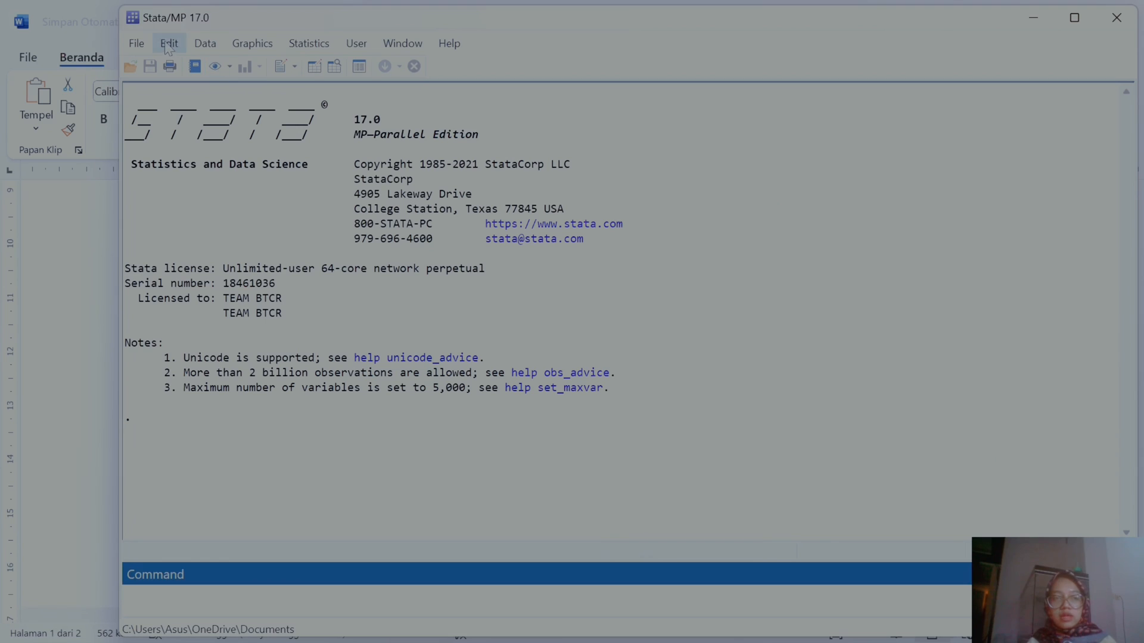
{"action": "left_click", "coordinate": [143, 47]}
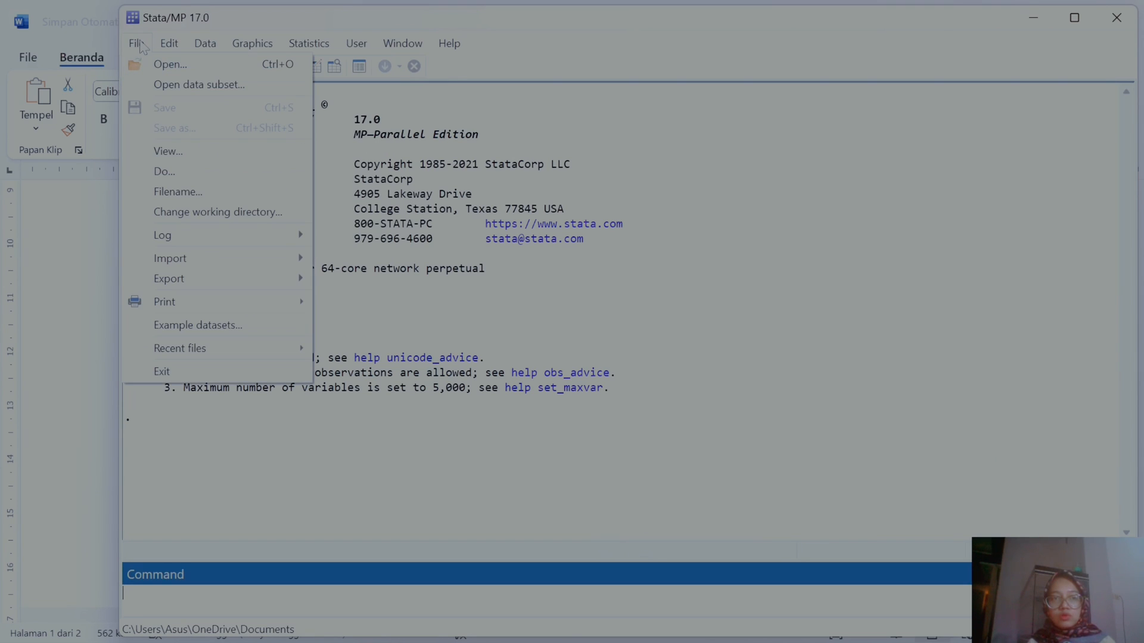
{"action": "left_click", "coordinate": [154, 66]}
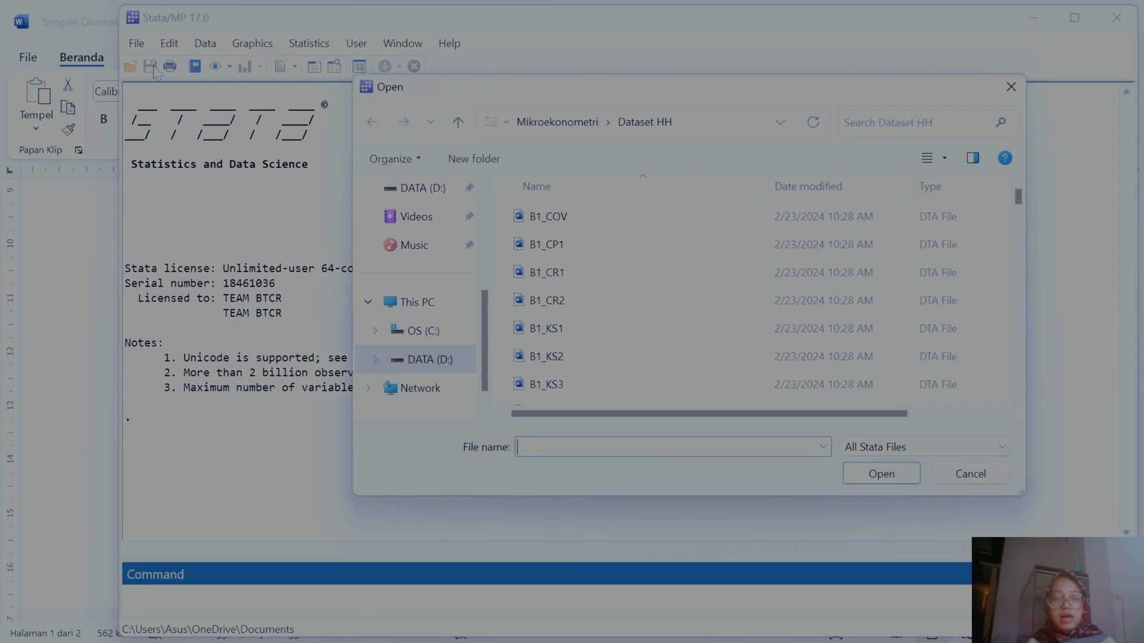
{"action": "left_click", "coordinate": [450, 370]}
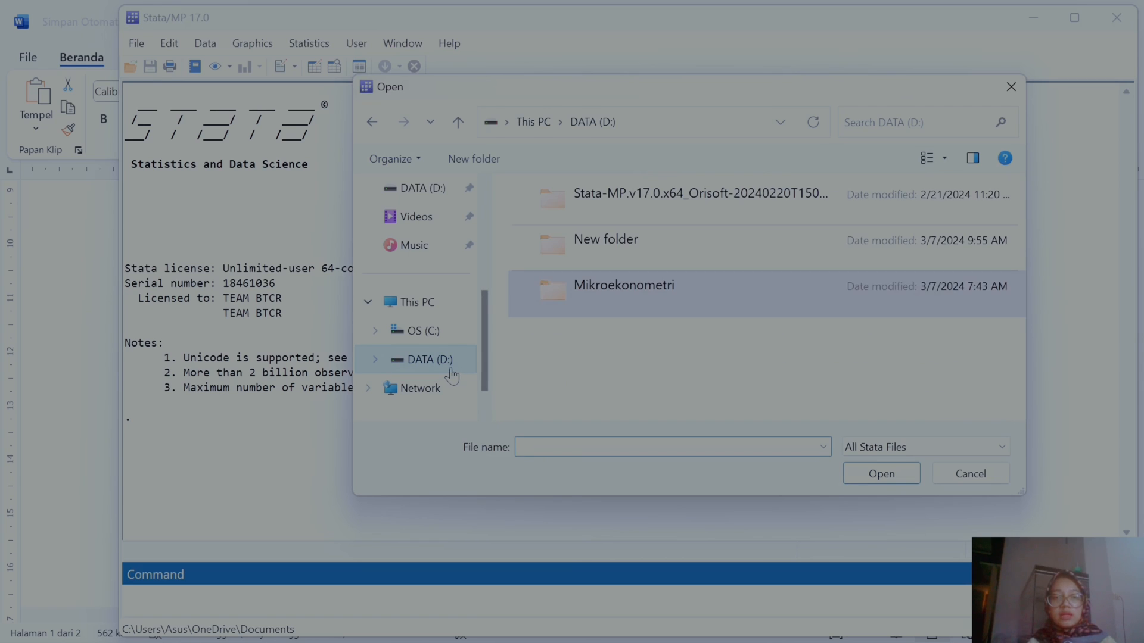
{"action": "double_click", "coordinate": [641, 289]}
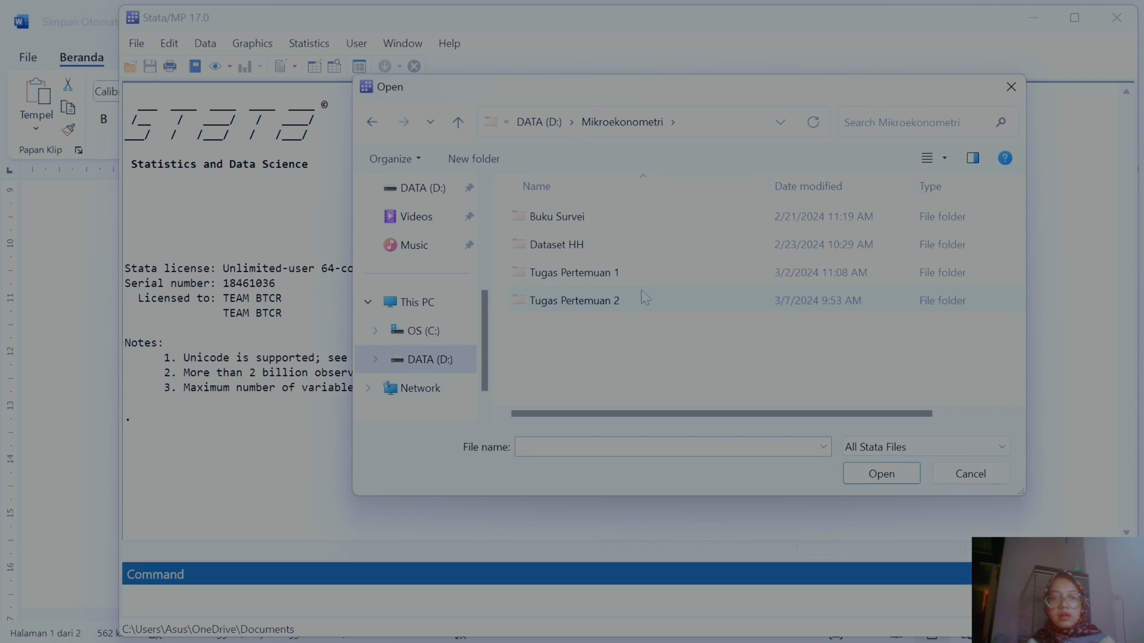
{"action": "double_click", "coordinate": [604, 250]}
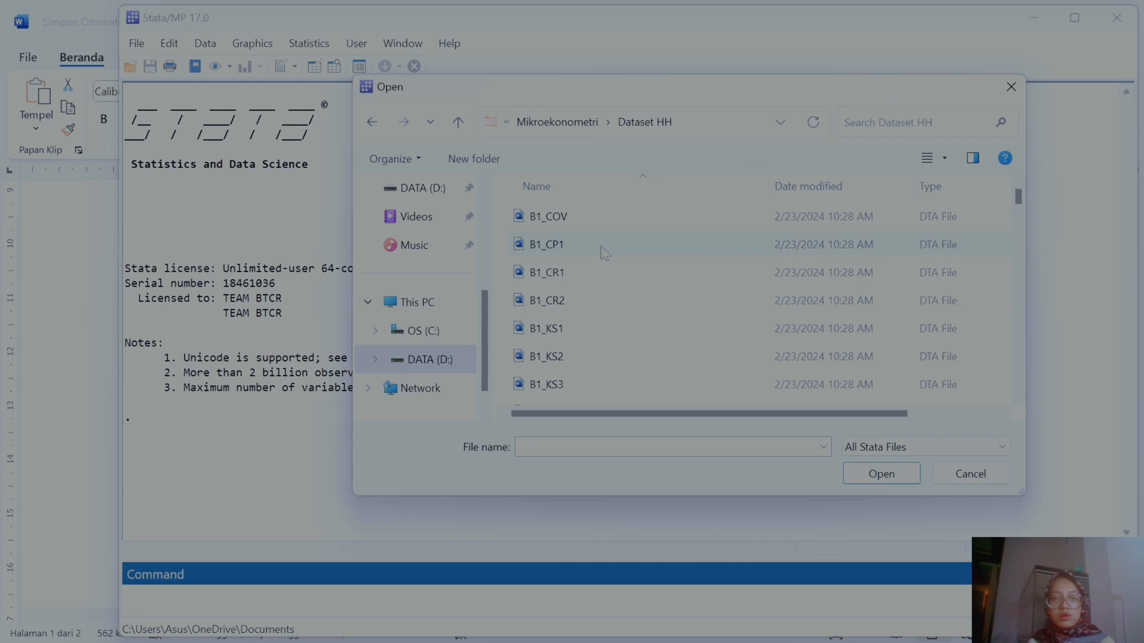
{"action": "type", "text": "BK"}
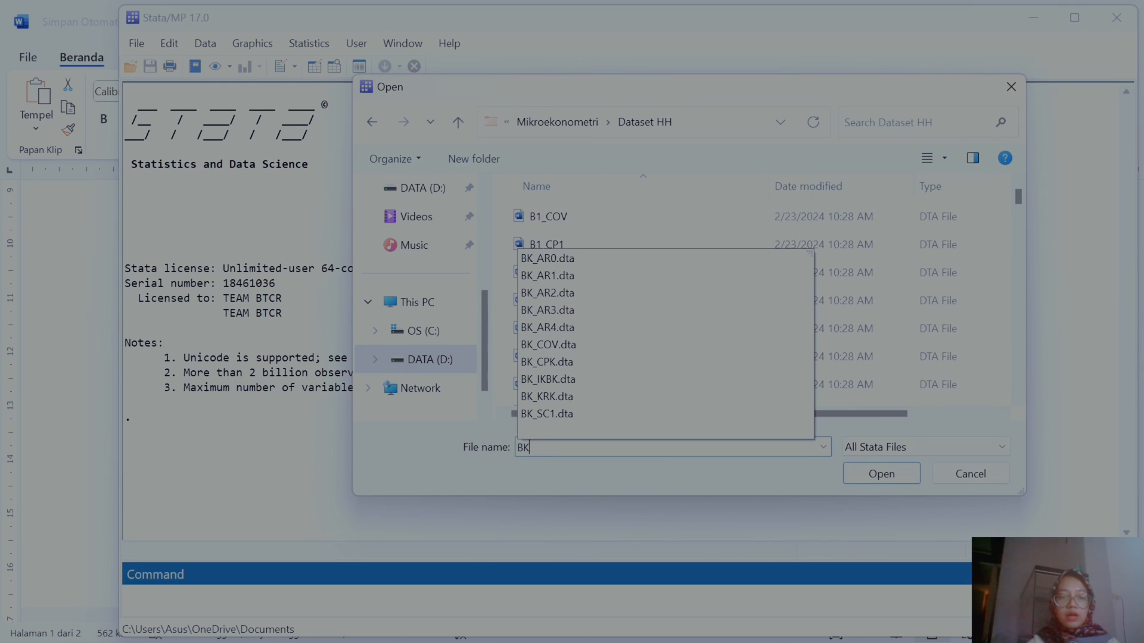
{"action": "type", "text": "_AR"}
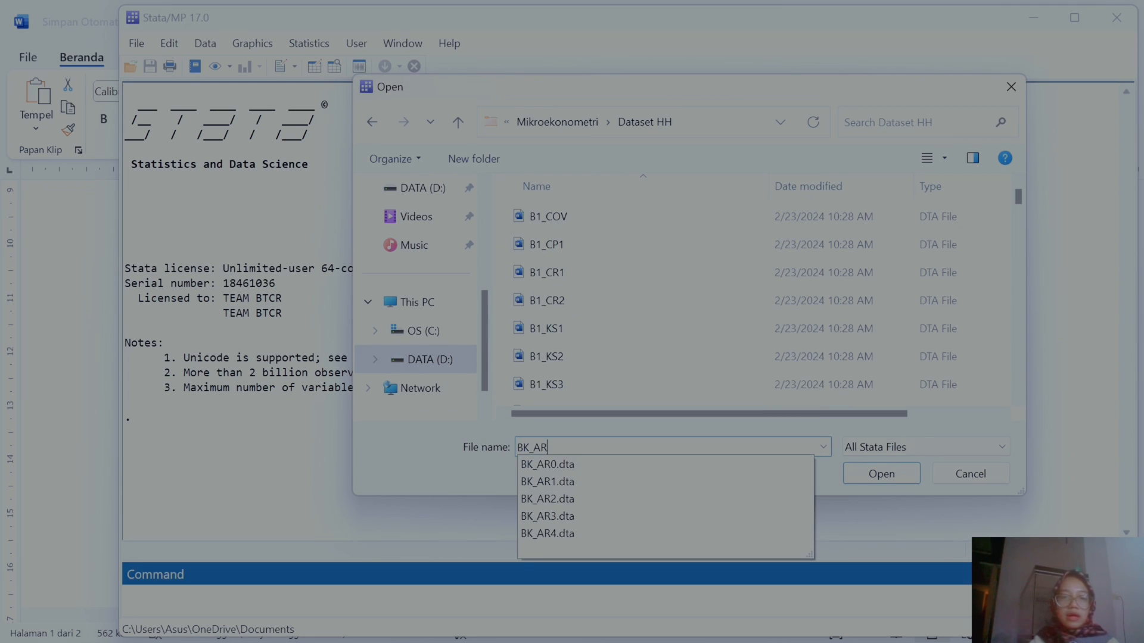
{"action": "left_click", "coordinate": [561, 470]}
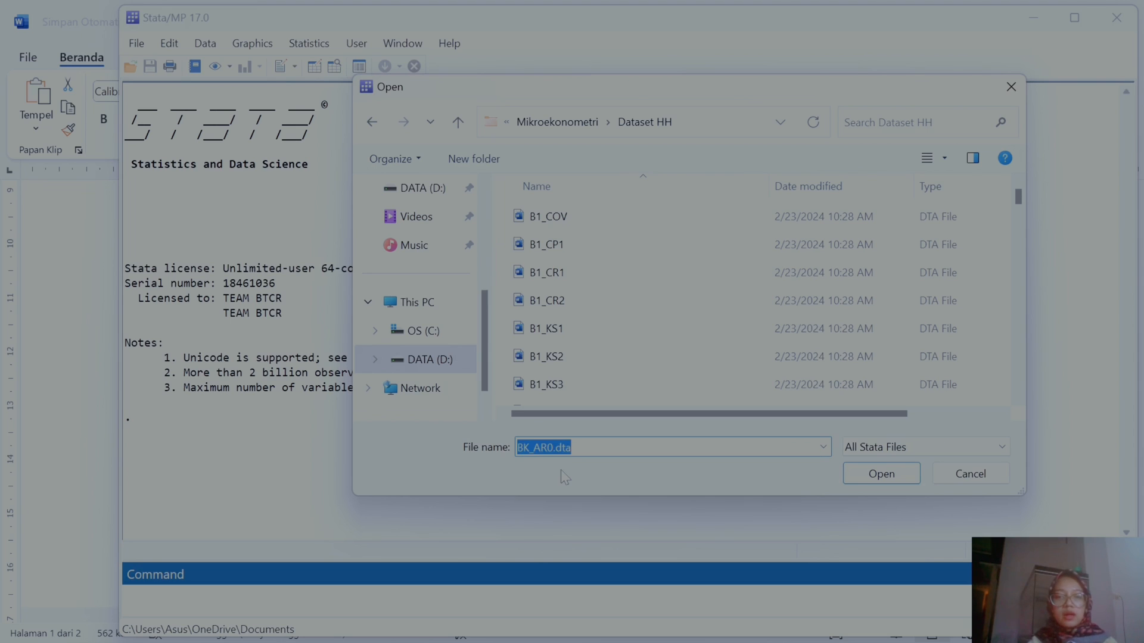
{"action": "left_click", "coordinate": [880, 474]}
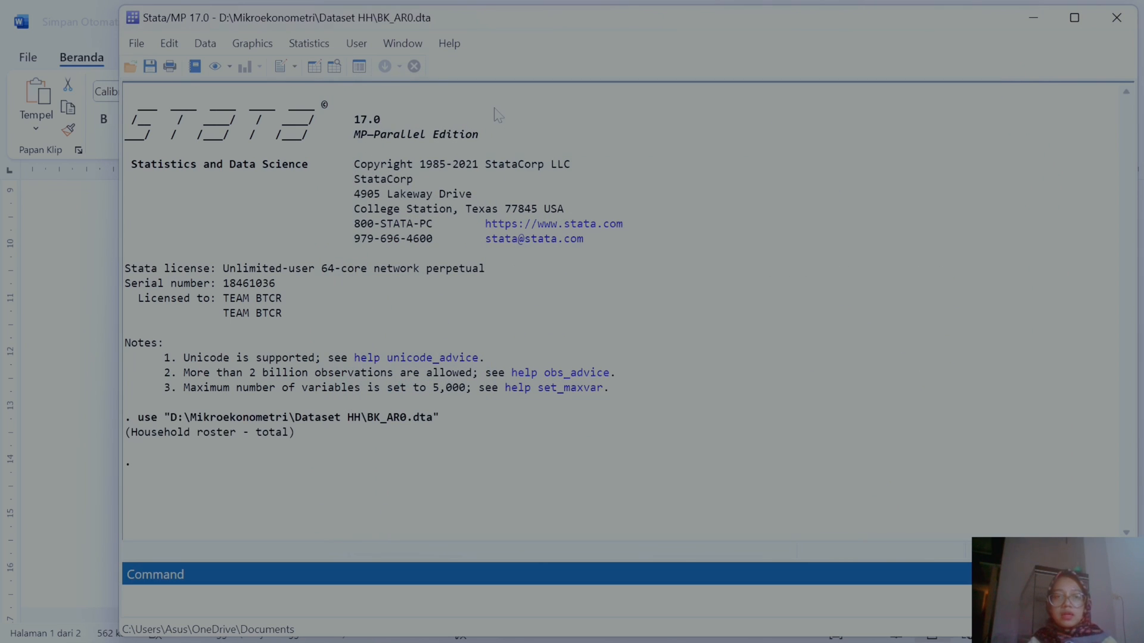
{"action": "left_click", "coordinate": [397, 45]}
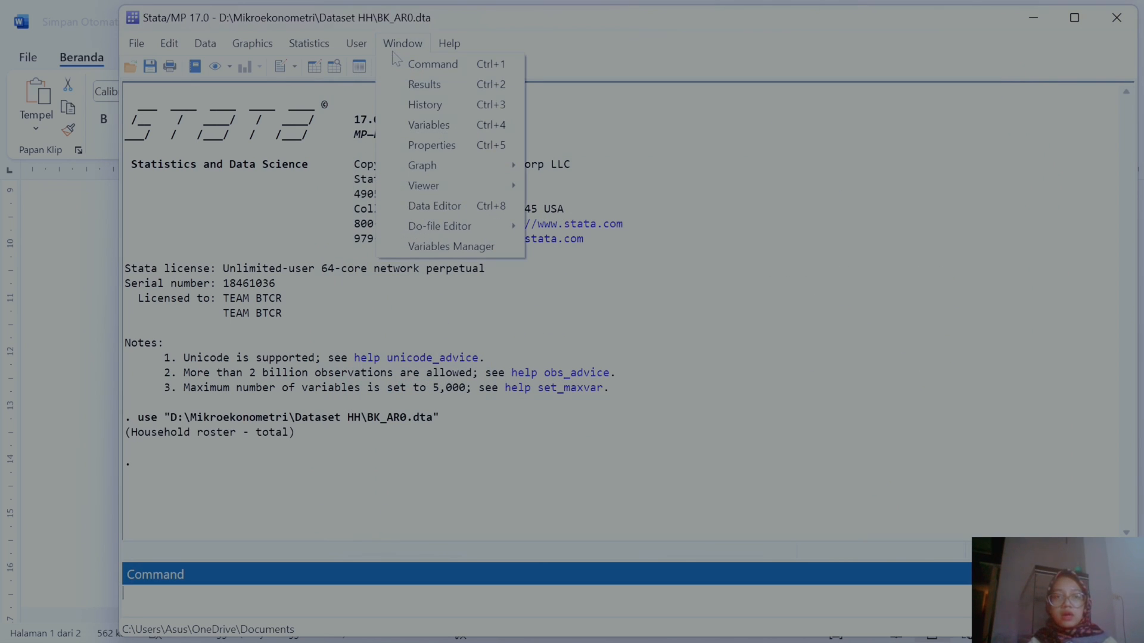
{"action": "left_click", "coordinate": [433, 126]}
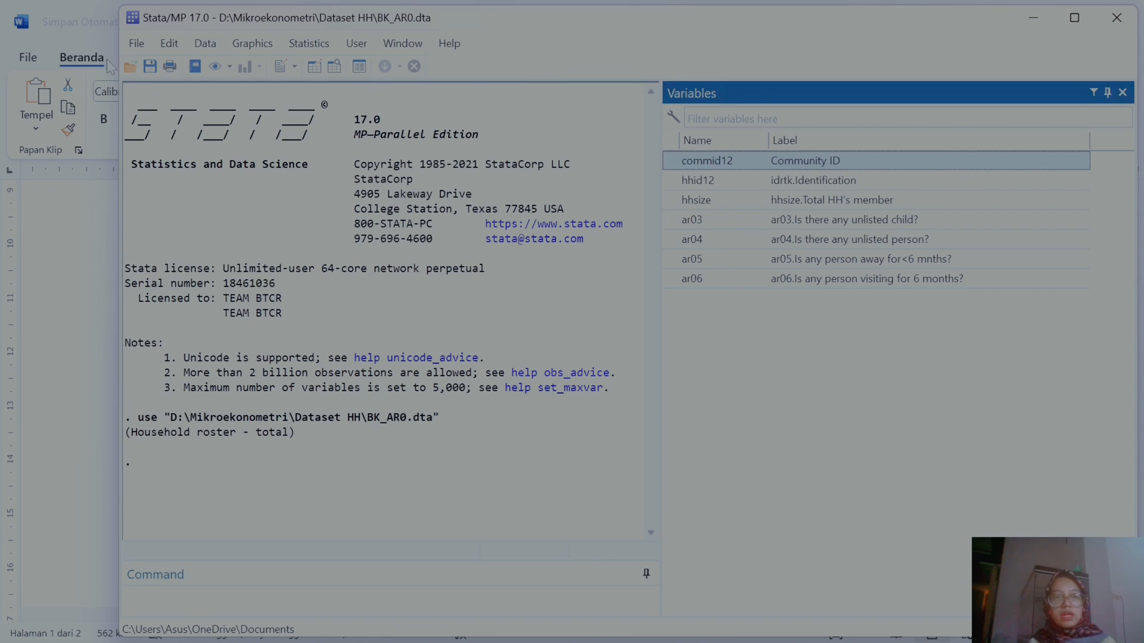
Step: Open the dataset BK_AR1.dta from the Dataset HH folder
{"action": "left_click", "coordinate": [137, 44]}
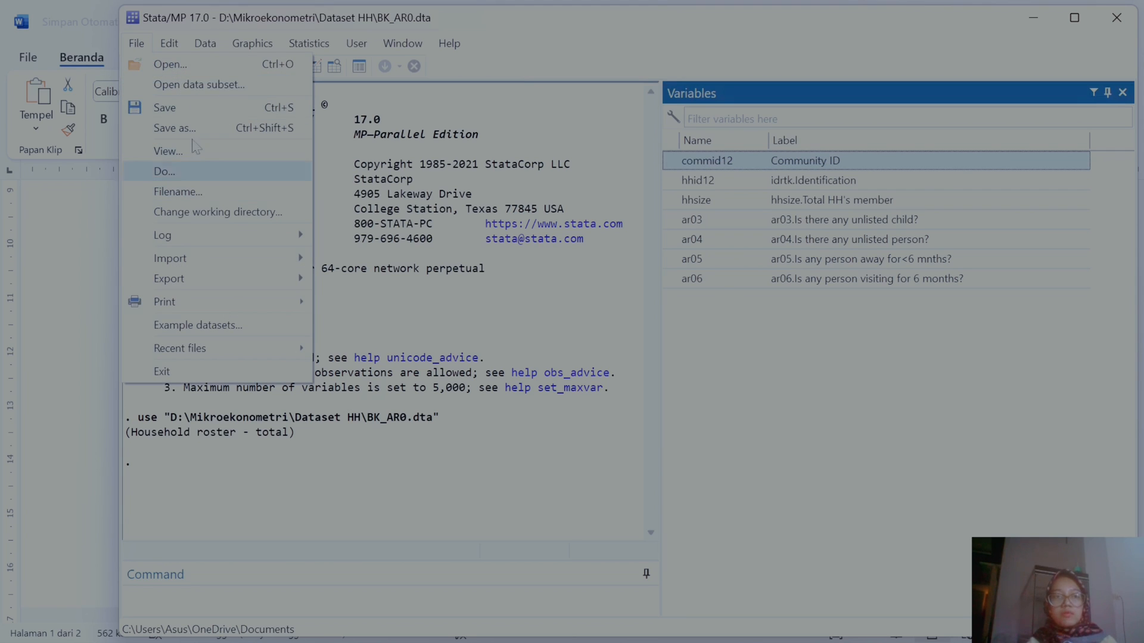
{"action": "left_click", "coordinate": [170, 64]}
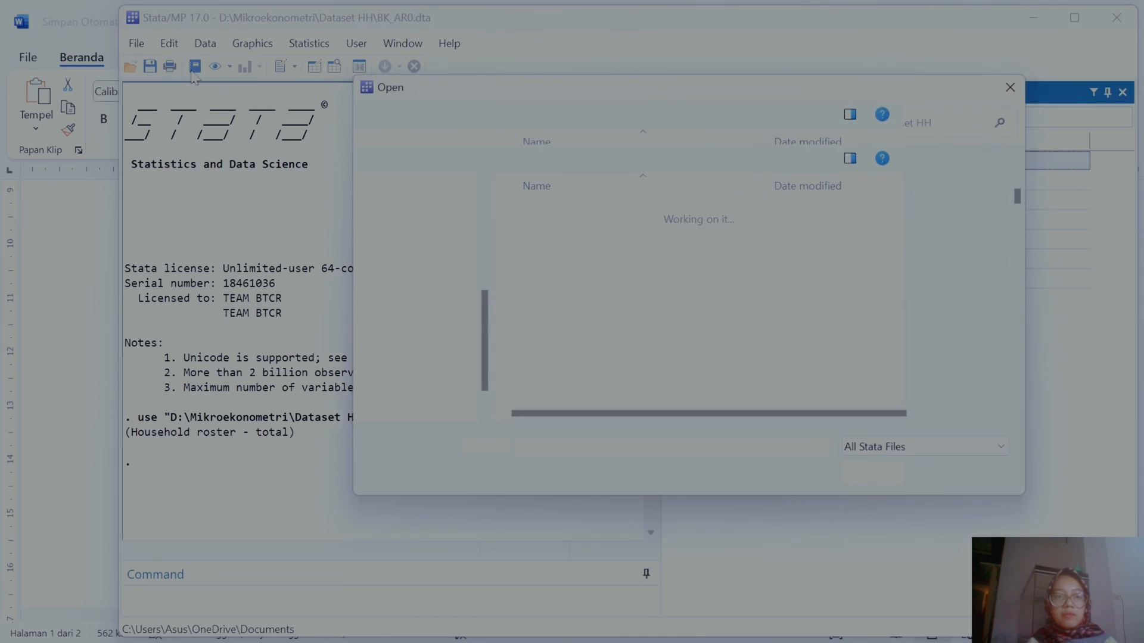
{"action": "type", "text": "BK"}
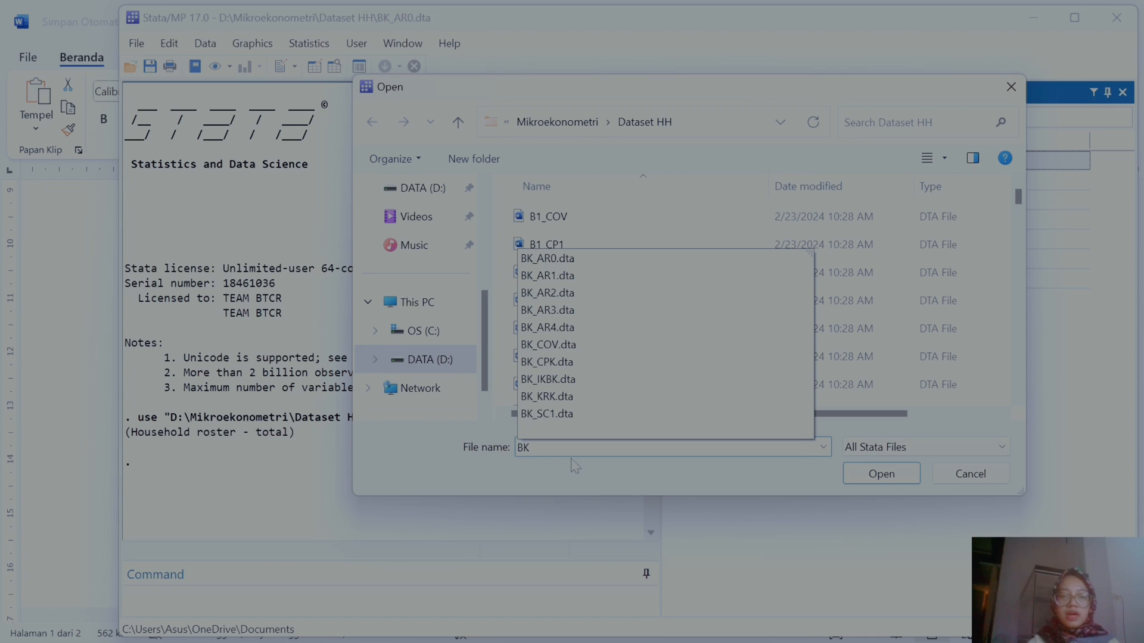
{"action": "left_click", "coordinate": [578, 276]}
{"action": "left_click", "coordinate": [879, 480]}
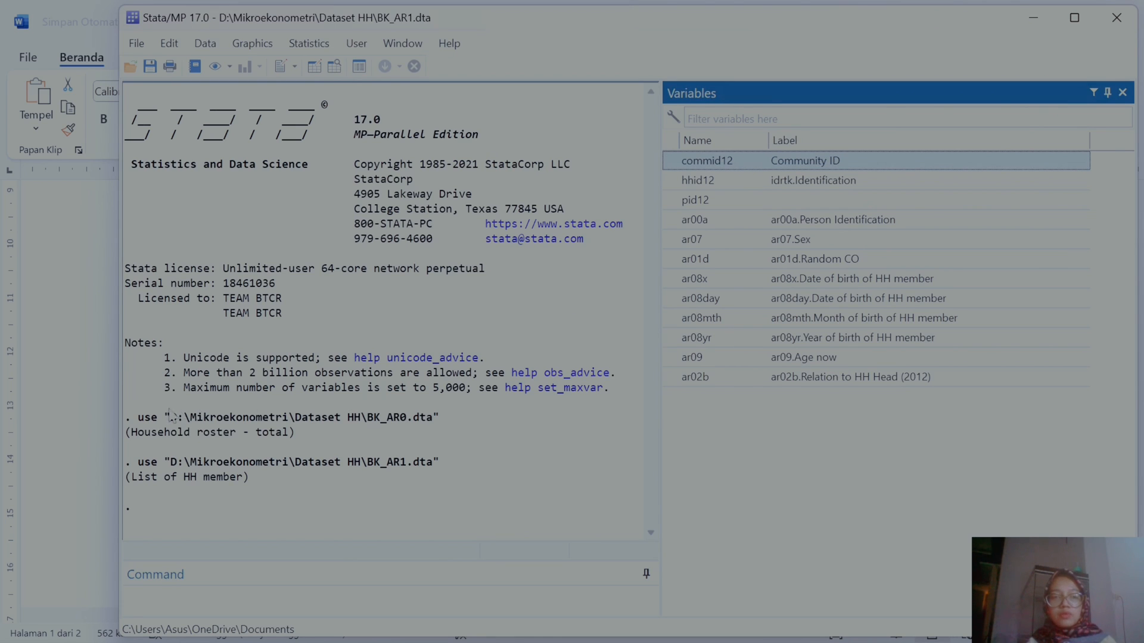
Step: Switch to the Word document and fill the Exper row's File cell with BK_AR1 in the blue font color
{"action": "left_click", "coordinate": [94, 437]}
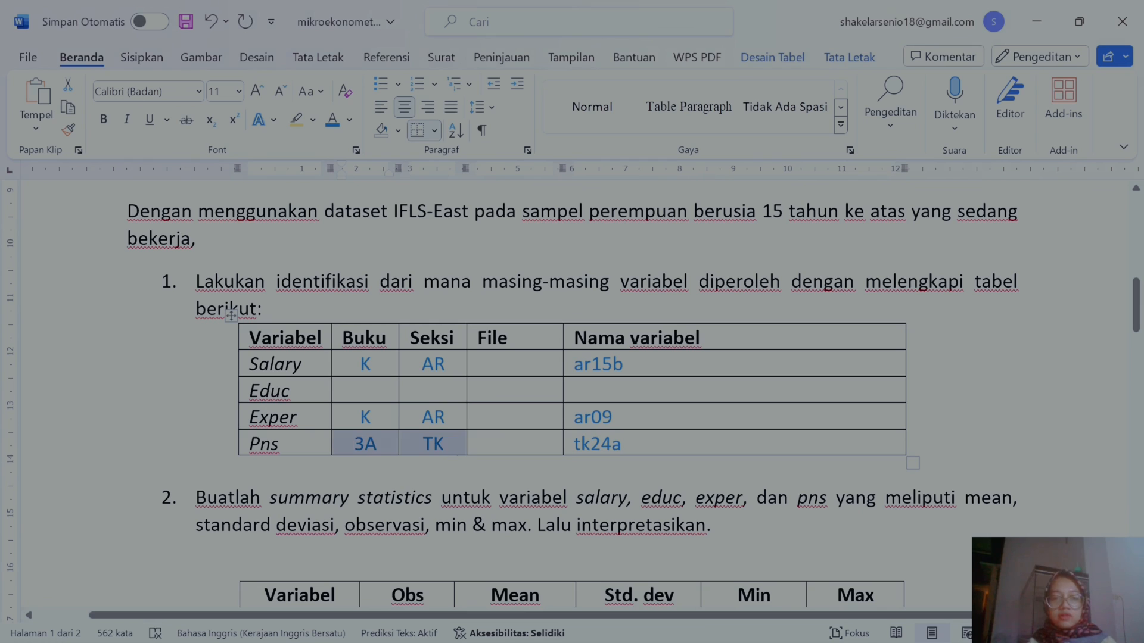
{"action": "left_click_drag", "start_coordinate": [544, 417], "coordinate": [477, 418]}
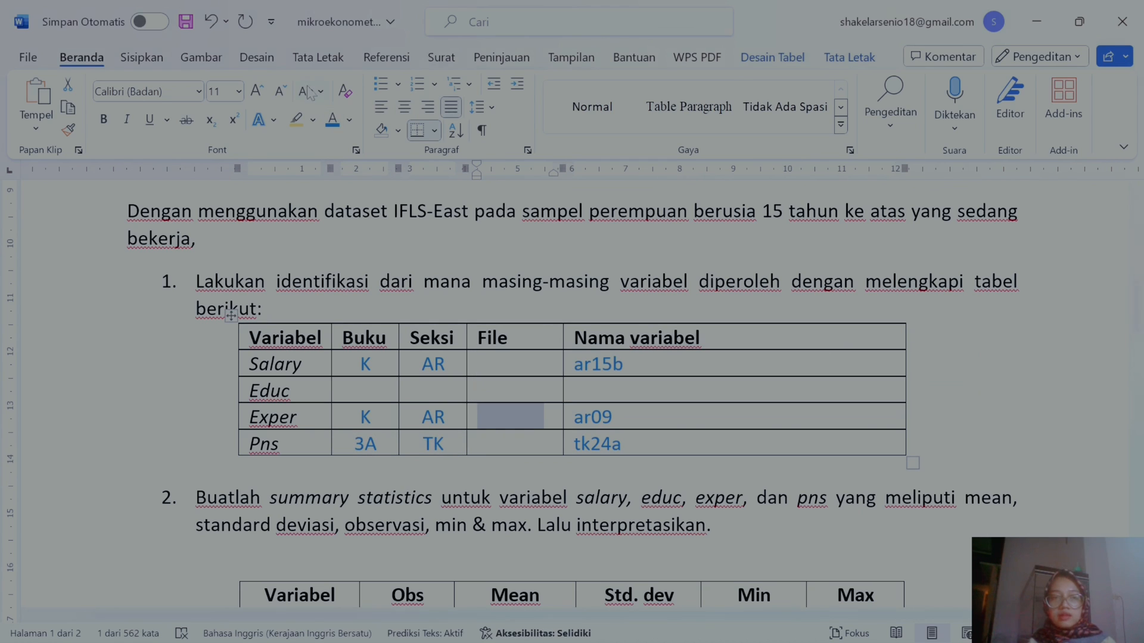
{"action": "left_click", "coordinate": [333, 121]}
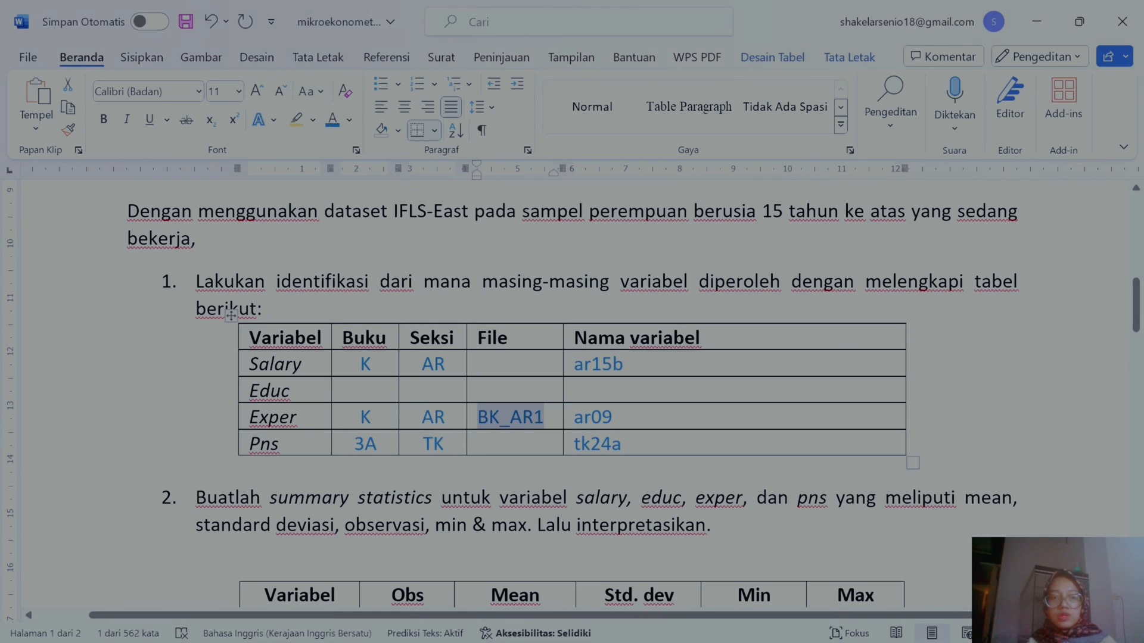
Step: Switch back to Stata and open the dataset BK_AR2.dta from the Dataset HH folder
{"action": "mouse_move", "coordinate": [807, 623]}
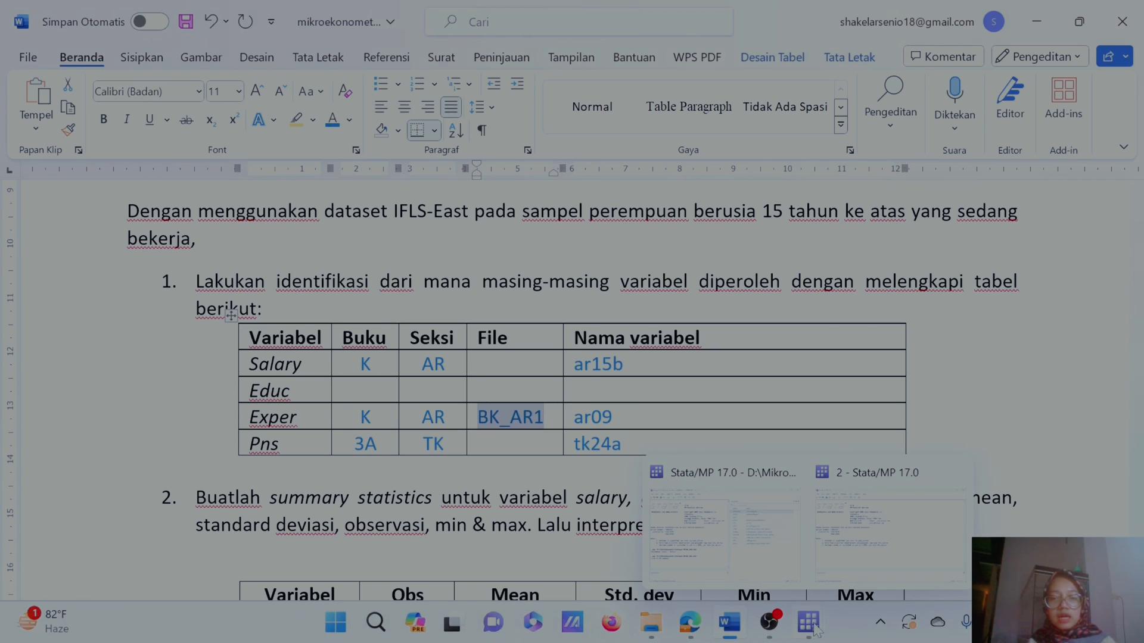
{"action": "left_click", "coordinate": [756, 557]}
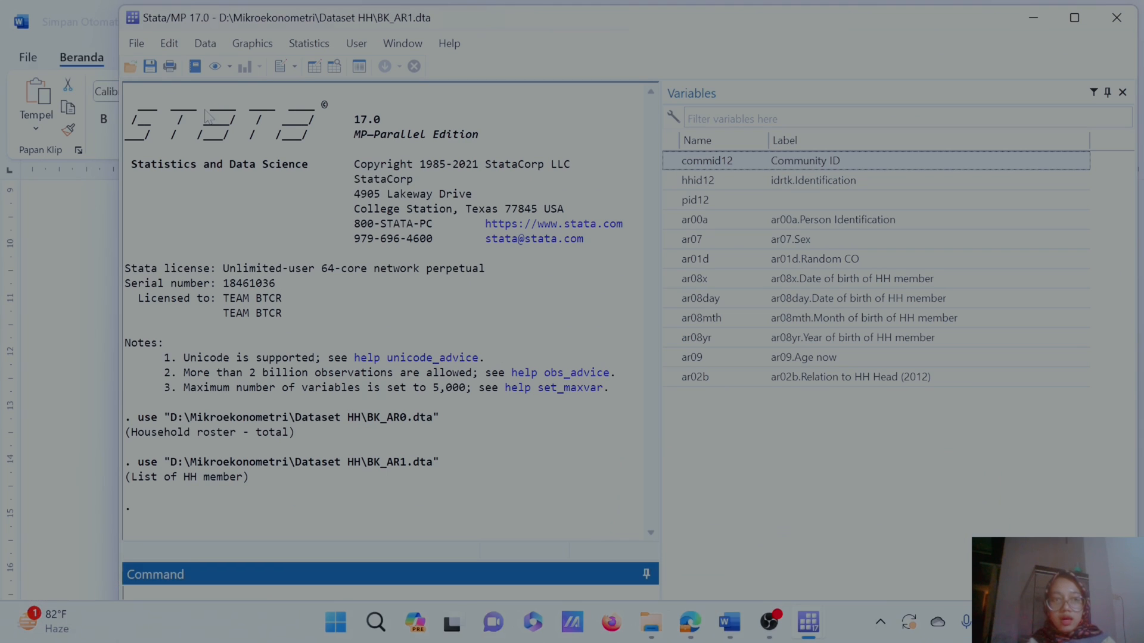
{"action": "left_click", "coordinate": [137, 43]}
{"action": "left_click", "coordinate": [160, 64]}
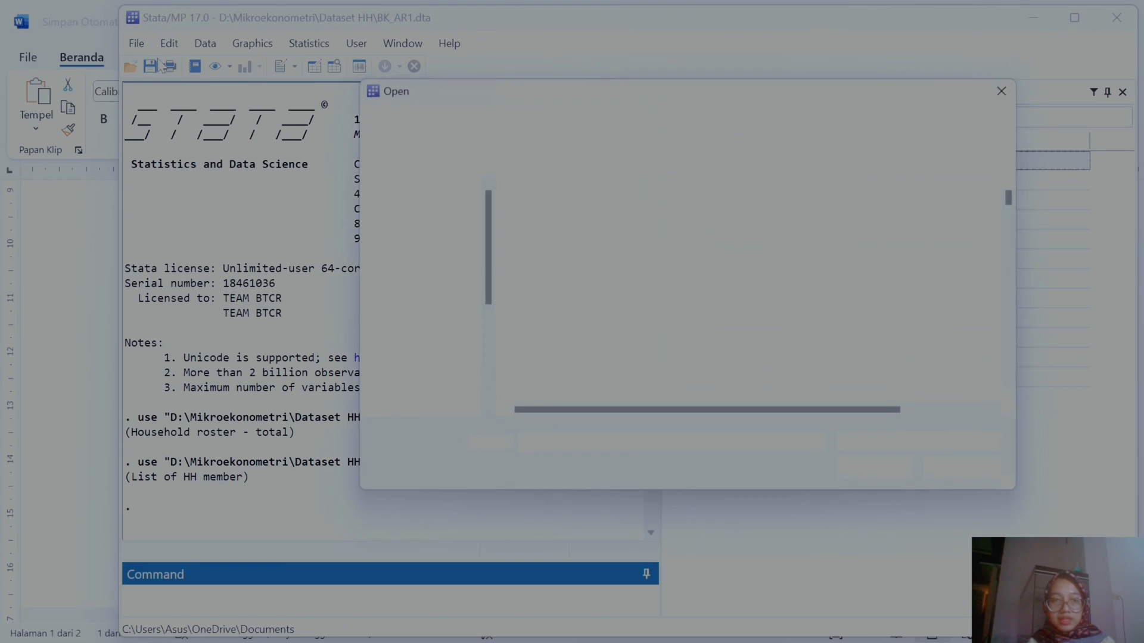
{"action": "type", "text": "BK"}
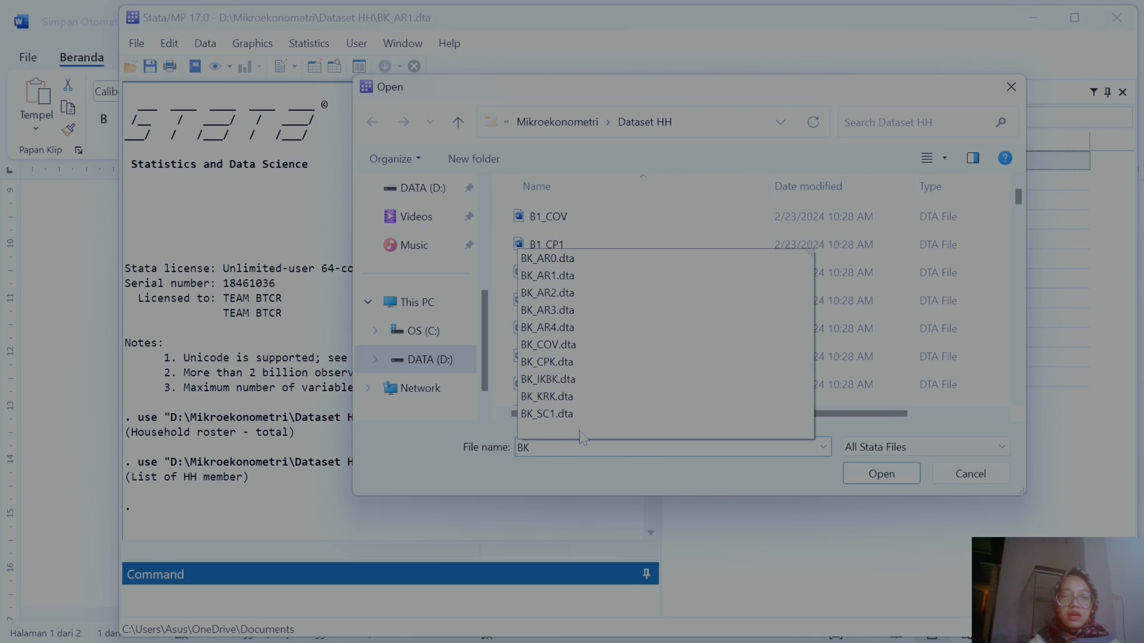
{"action": "left_click", "coordinate": [553, 300]}
{"action": "left_click", "coordinate": [881, 477]}
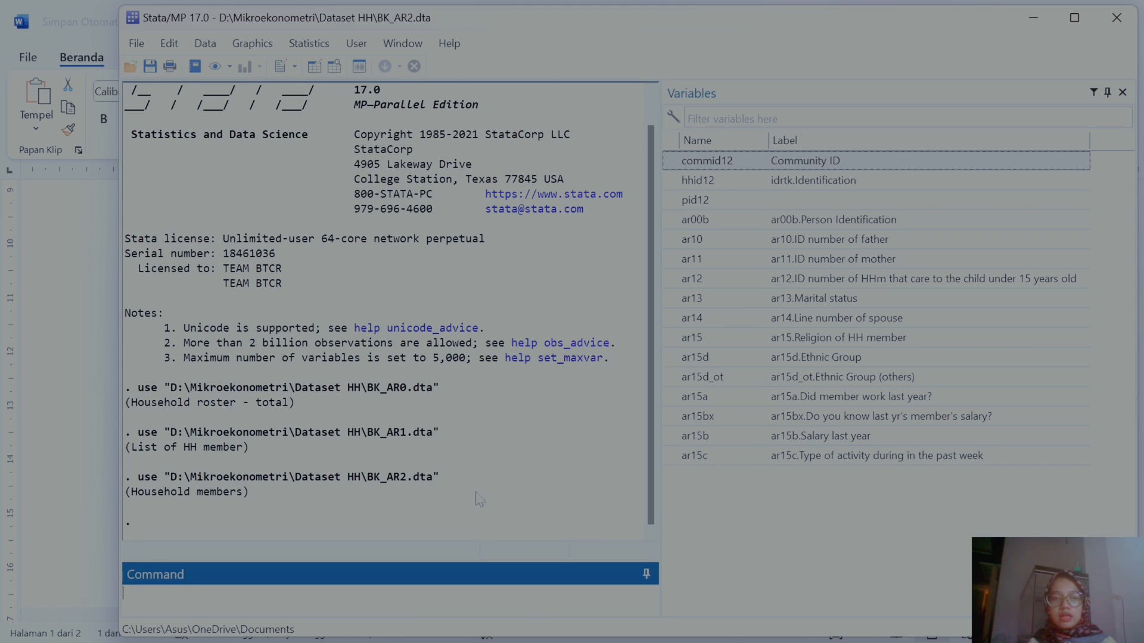
Step: Return to the document and fill the Salary row's File cell with BK_AR2 in the blue font color
{"action": "left_click", "coordinate": [1025, 20]}
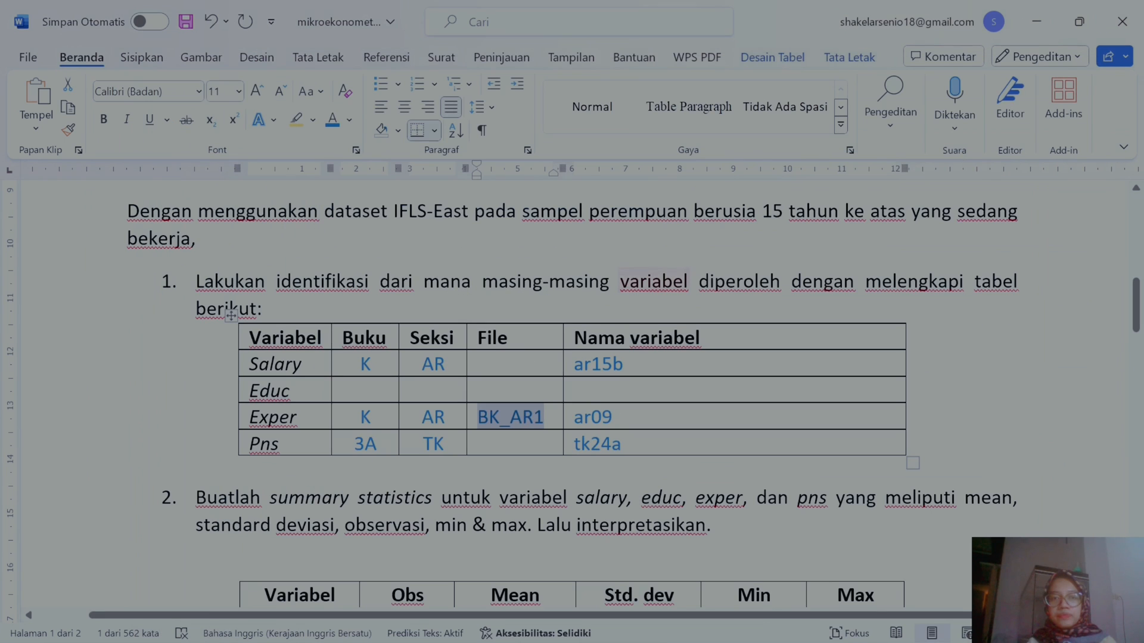
{"action": "left_click_drag", "start_coordinate": [545, 364], "coordinate": [477, 365]}
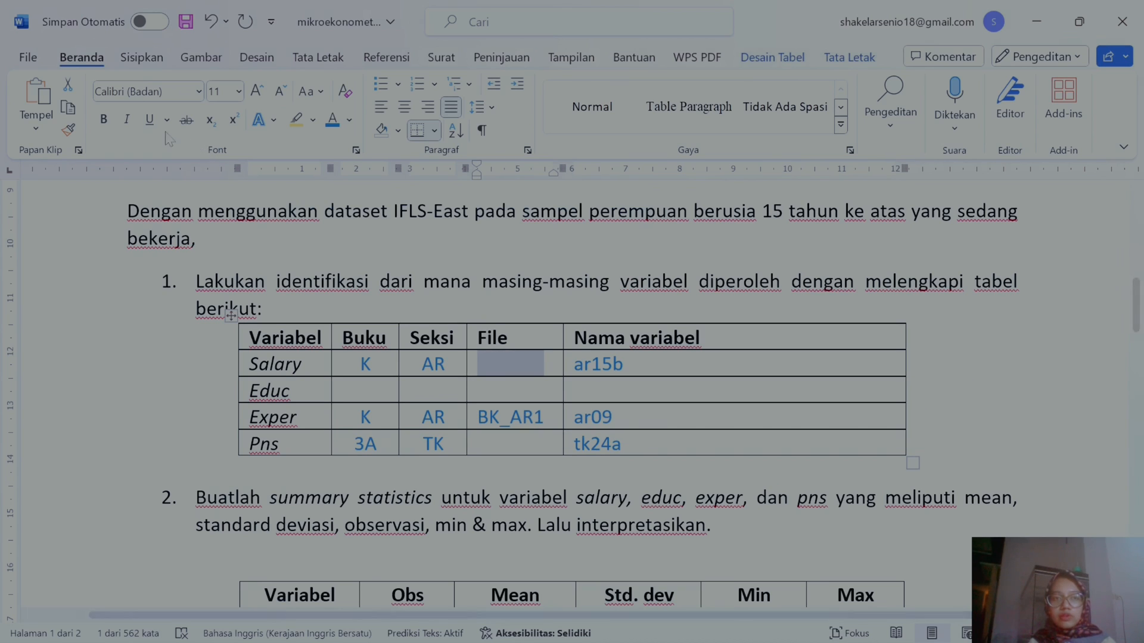
{"action": "left_click", "coordinate": [103, 121]}
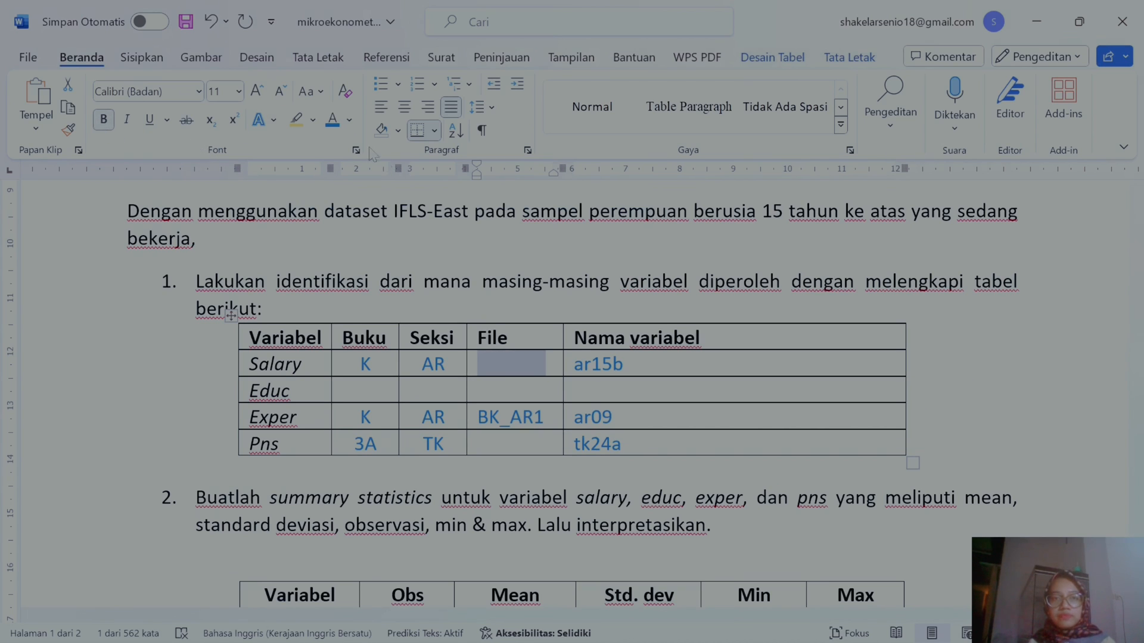
{"action": "left_click", "coordinate": [333, 124]}
{"action": "left_click", "coordinate": [104, 120]}
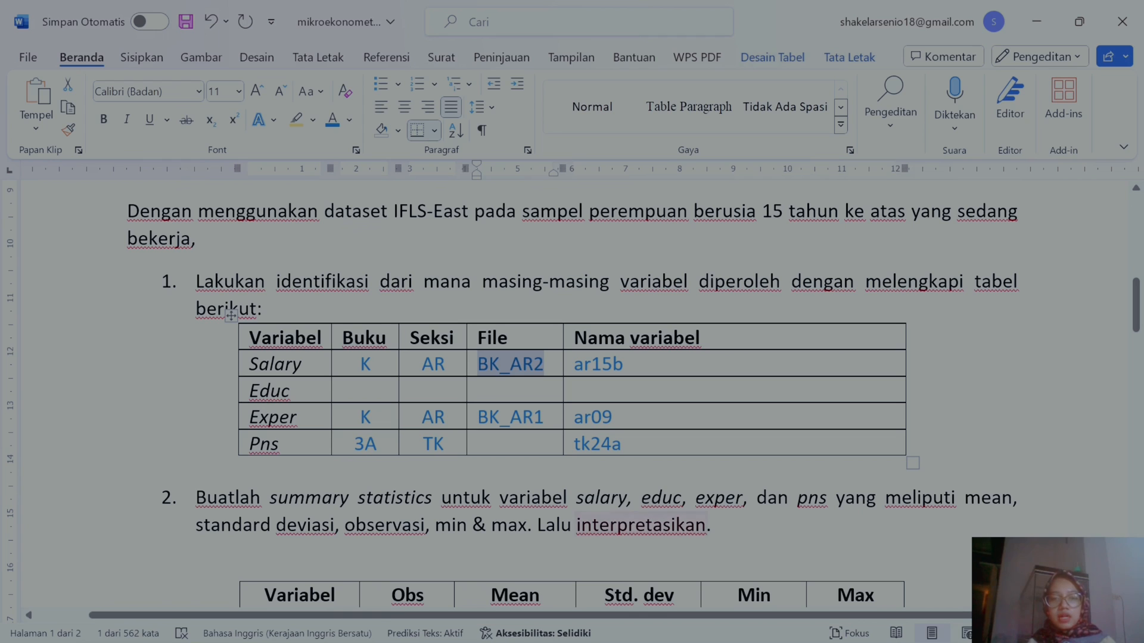
Step: Switch to Stata, open B3A_TK1.dta from the Dataset HH folder, and browse its variable list
{"action": "mouse_move", "coordinate": [747, 629]}
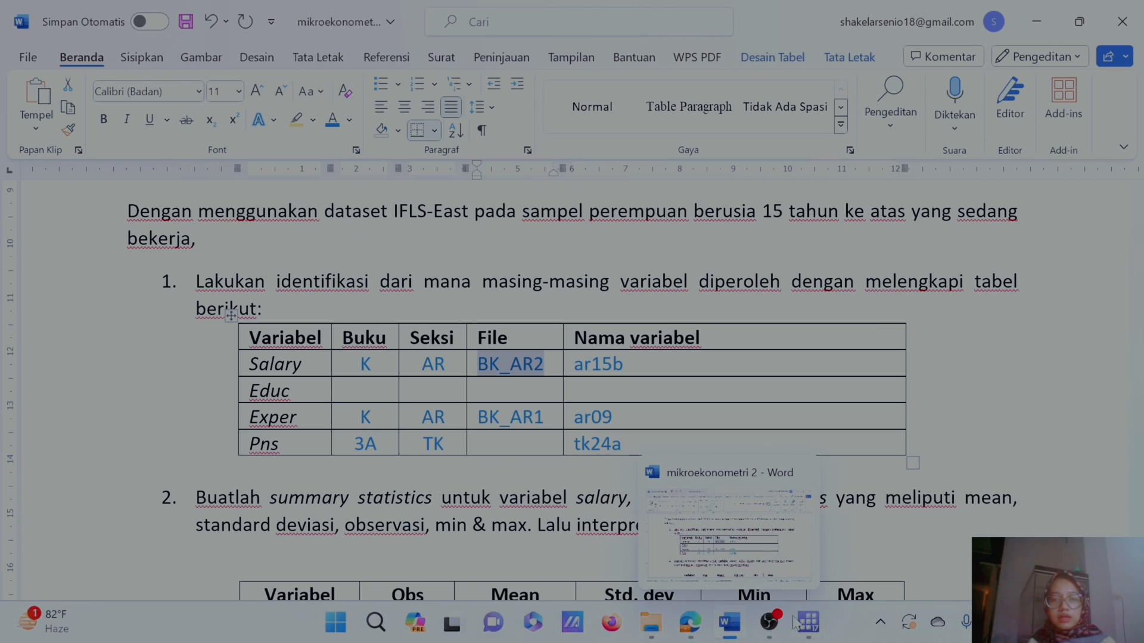
{"action": "mouse_move", "coordinate": [798, 623]}
{"action": "left_click", "coordinate": [752, 554]}
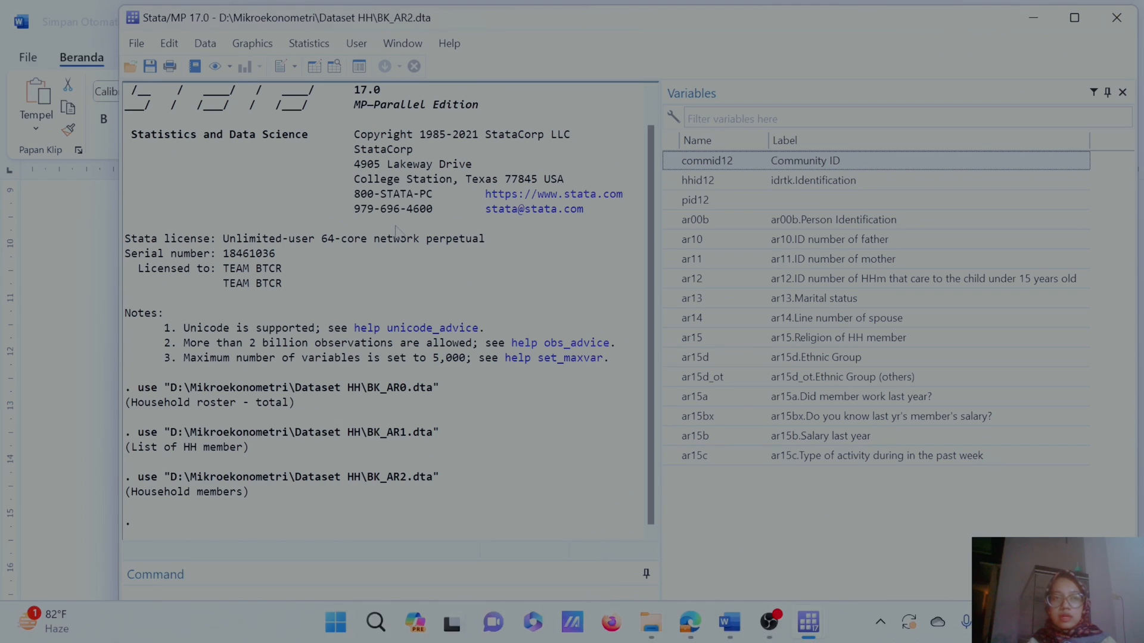
{"action": "left_click", "coordinate": [136, 43]}
{"action": "left_click", "coordinate": [171, 75]}
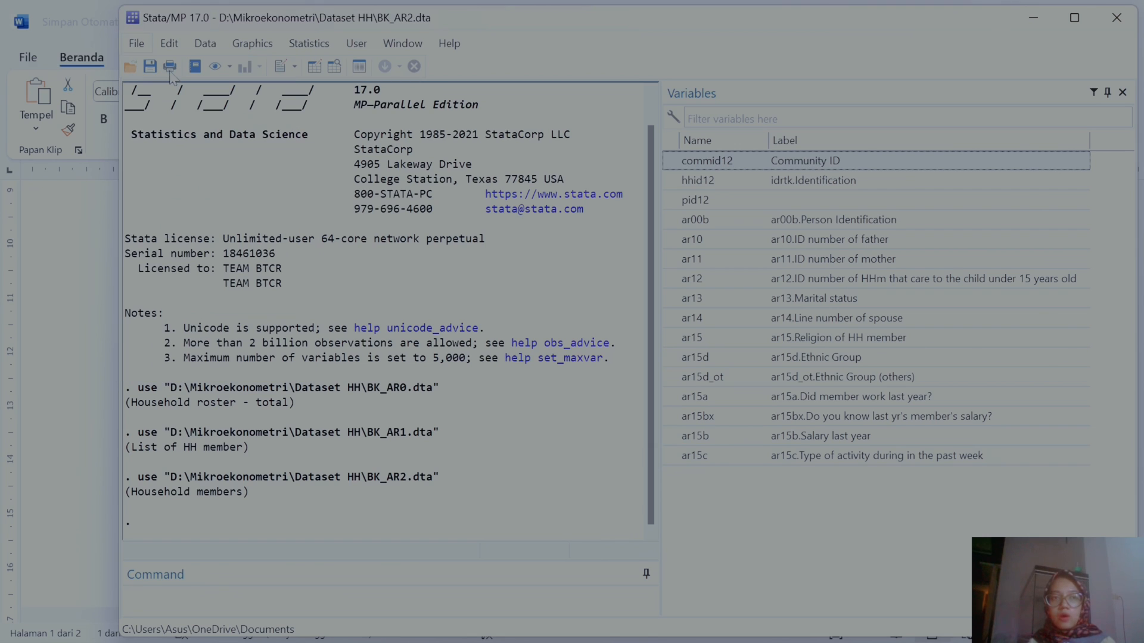
{"action": "type", "text": "B3"}
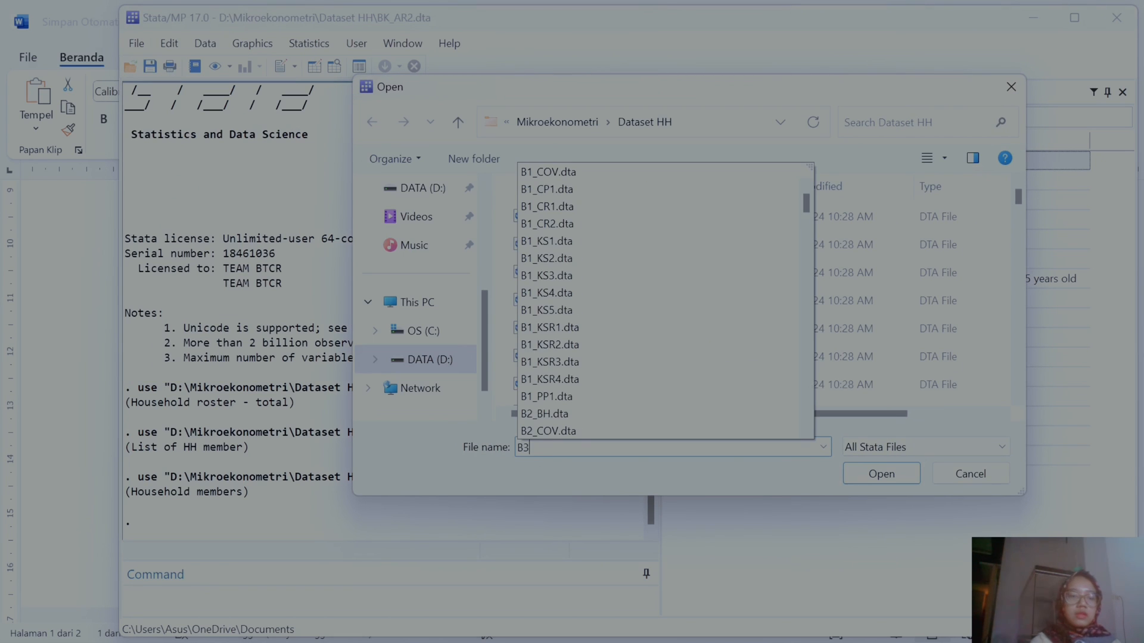
{"action": "type", "text": "A"}
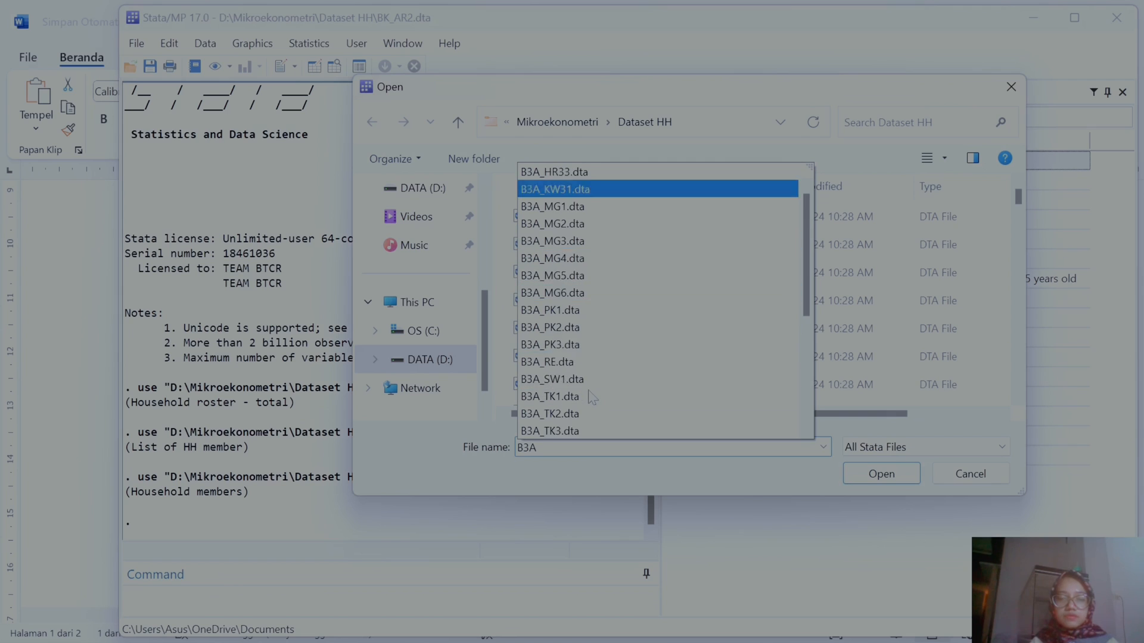
{"action": "scroll", "coordinate": [592, 398], "scroll_direction": "down", "scroll_amount": 1}
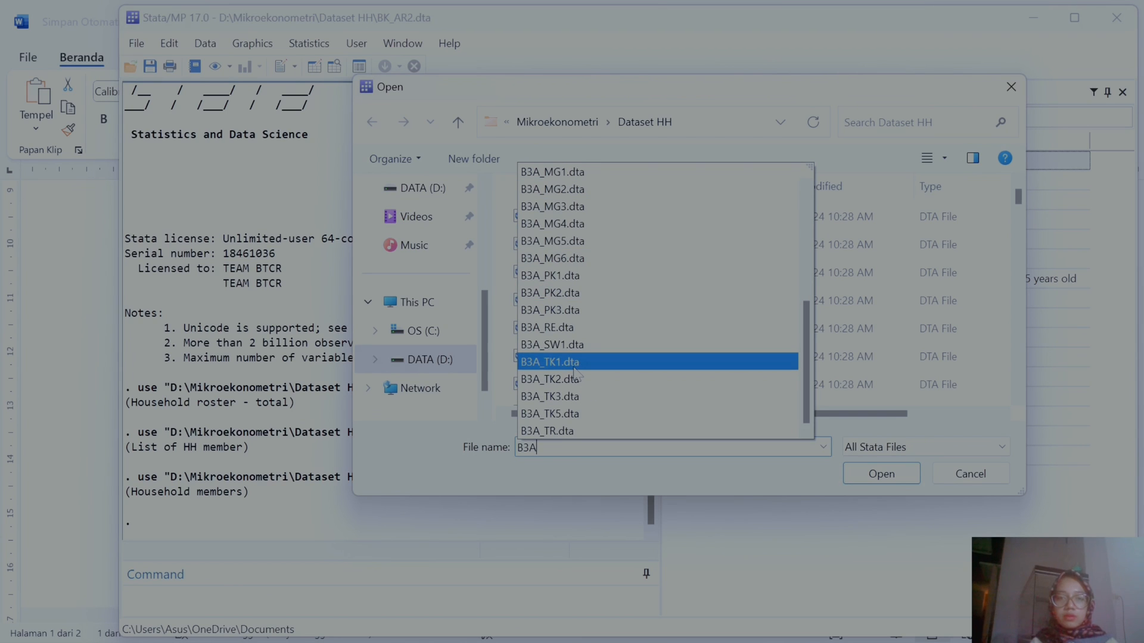
{"action": "left_click", "coordinate": [572, 362]}
{"action": "left_click", "coordinate": [857, 477]}
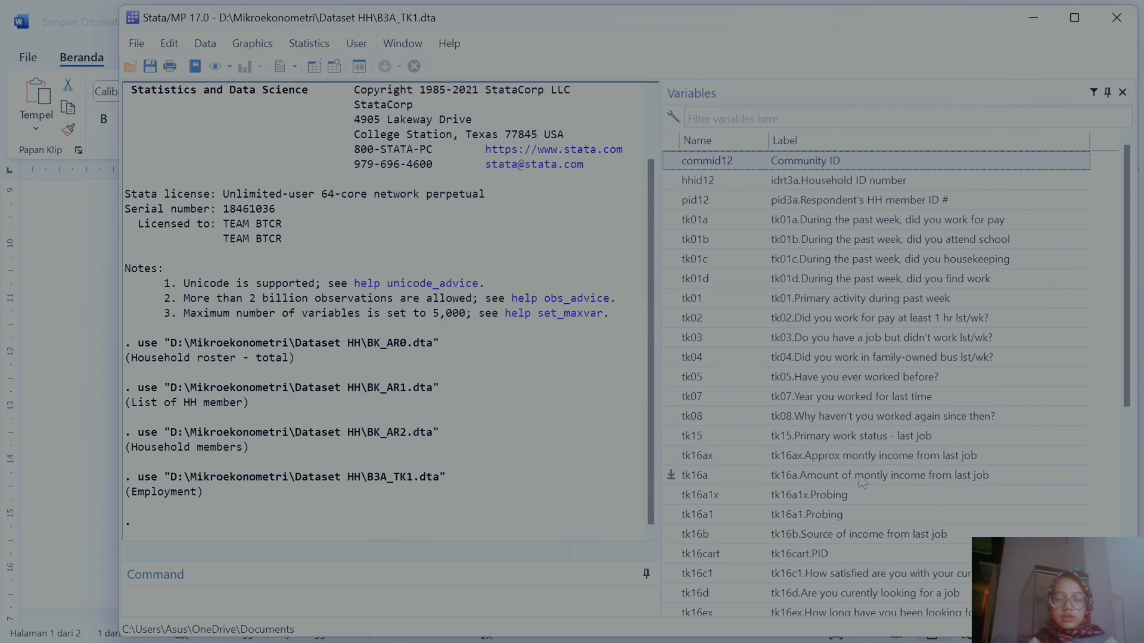
{"action": "scroll", "coordinate": [862, 482], "scroll_direction": "down", "scroll_amount": 6}
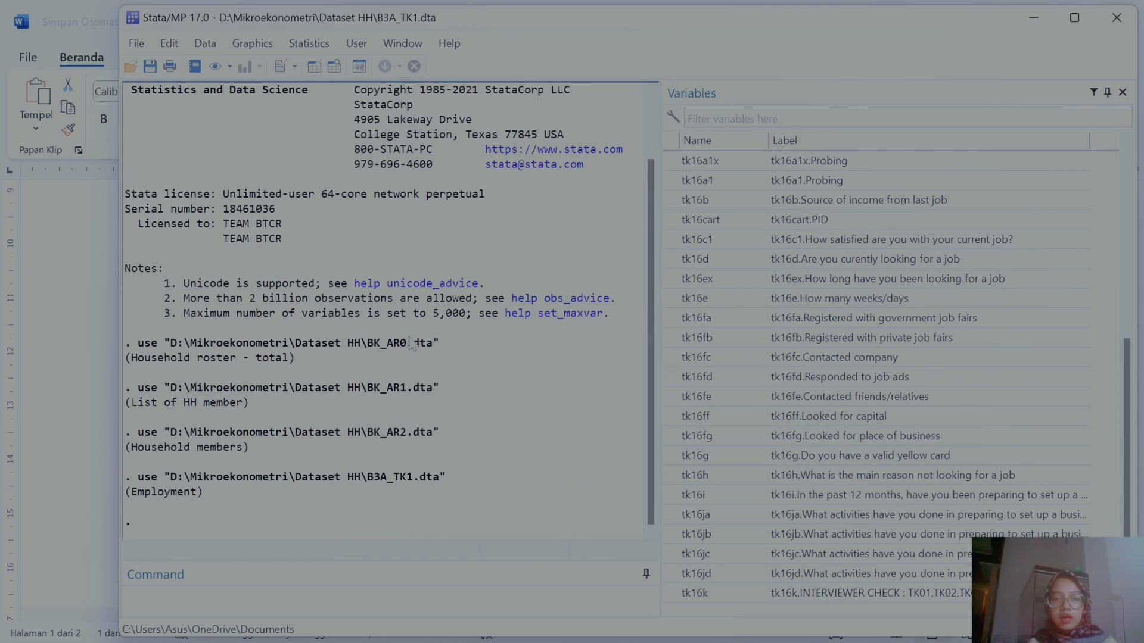
Step: Open B3A_TK2.dta and locate the tk24a working-status variable in the variable list
{"action": "left_click", "coordinate": [136, 44]}
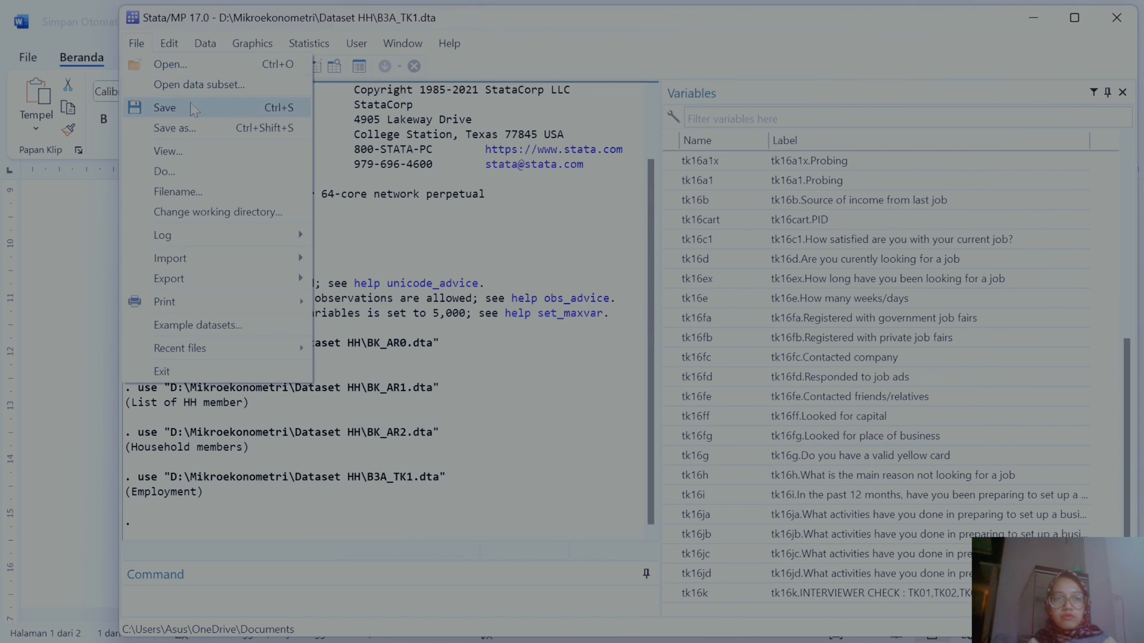
{"action": "left_click", "coordinate": [174, 67]}
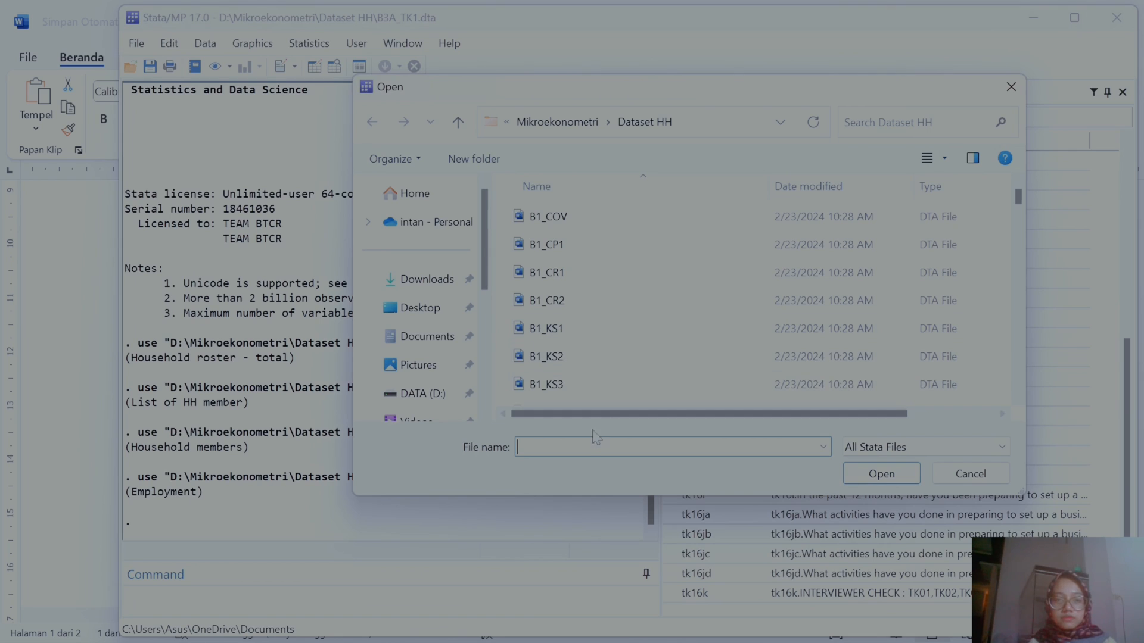
{"action": "type", "text": "B3A"}
{"action": "scroll", "coordinate": [599, 402], "scroll_direction": "down", "scroll_amount": 5}
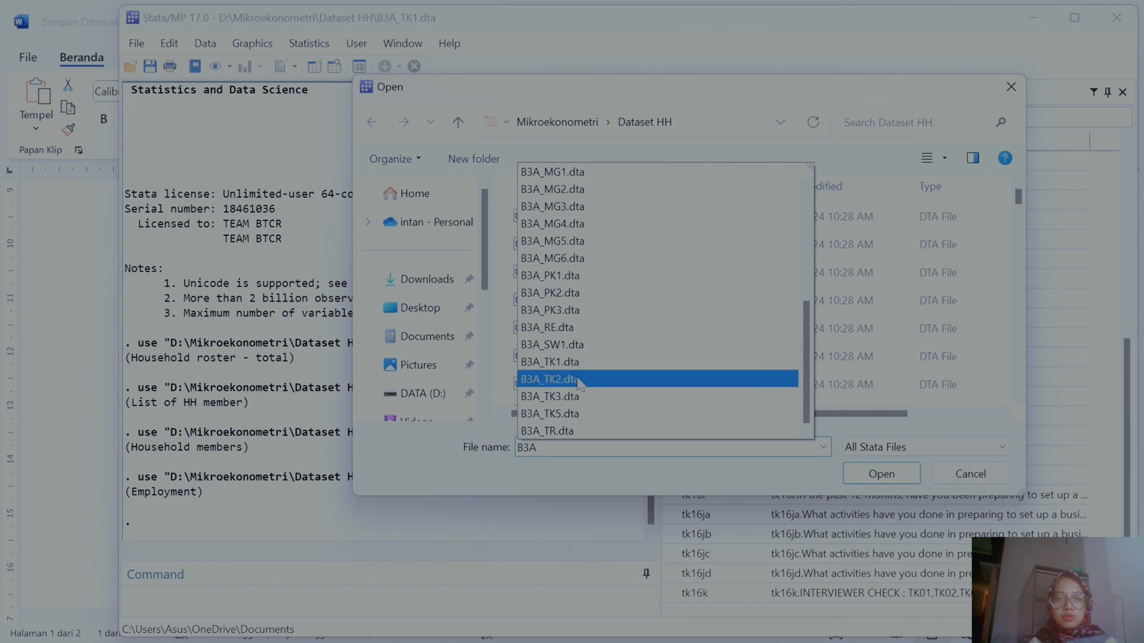
{"action": "left_click", "coordinate": [576, 380]}
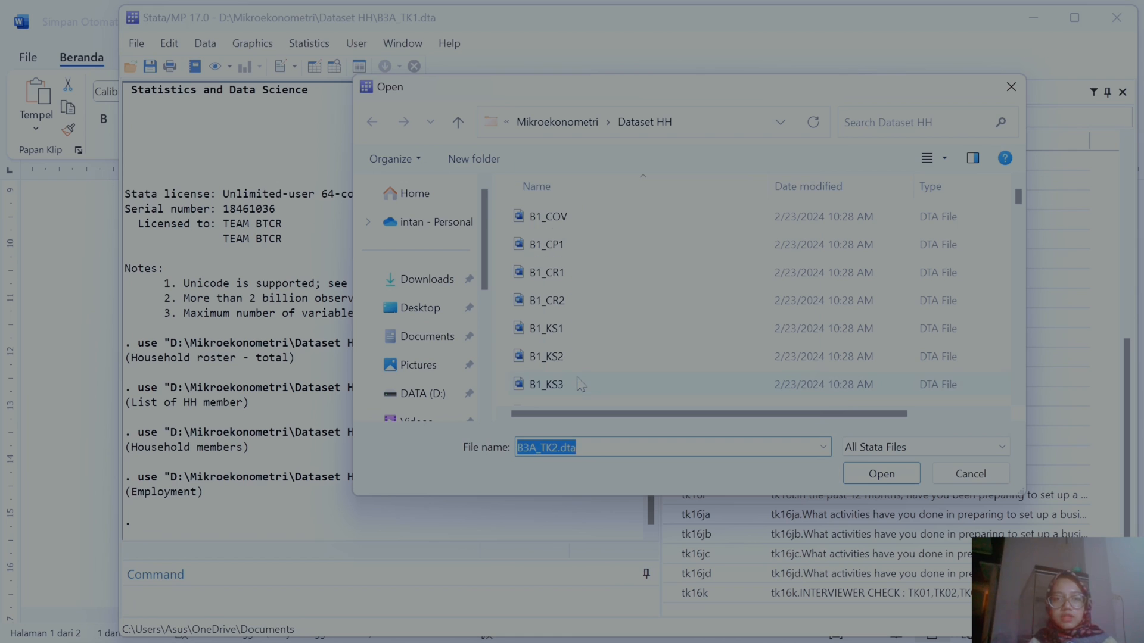
{"action": "left_click", "coordinate": [881, 474]}
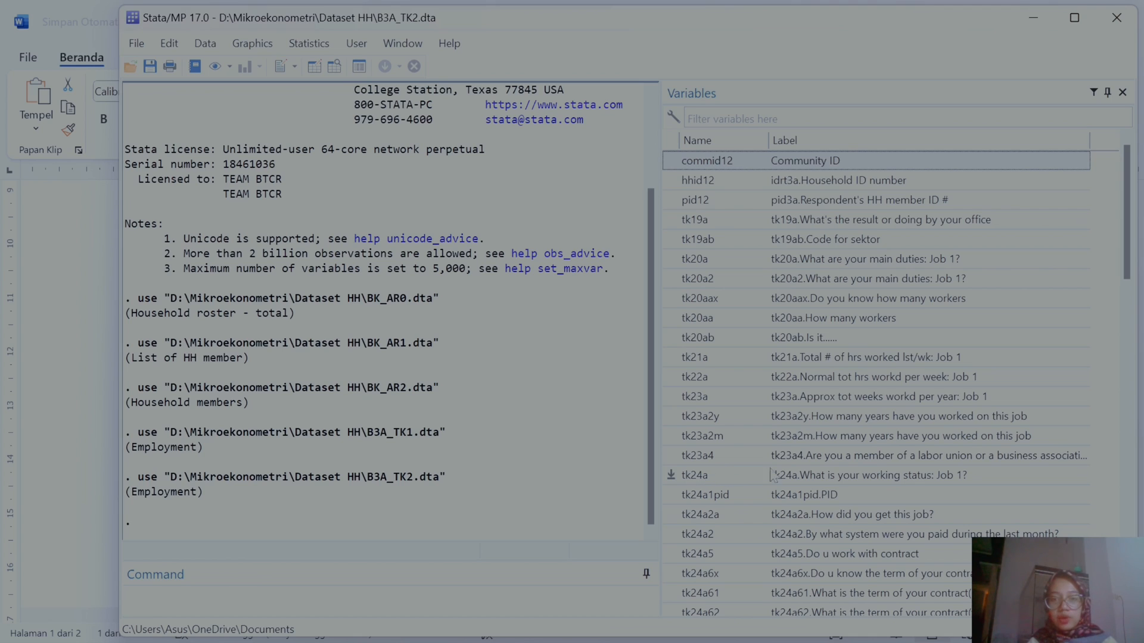
{"action": "left_click", "coordinate": [842, 476]}
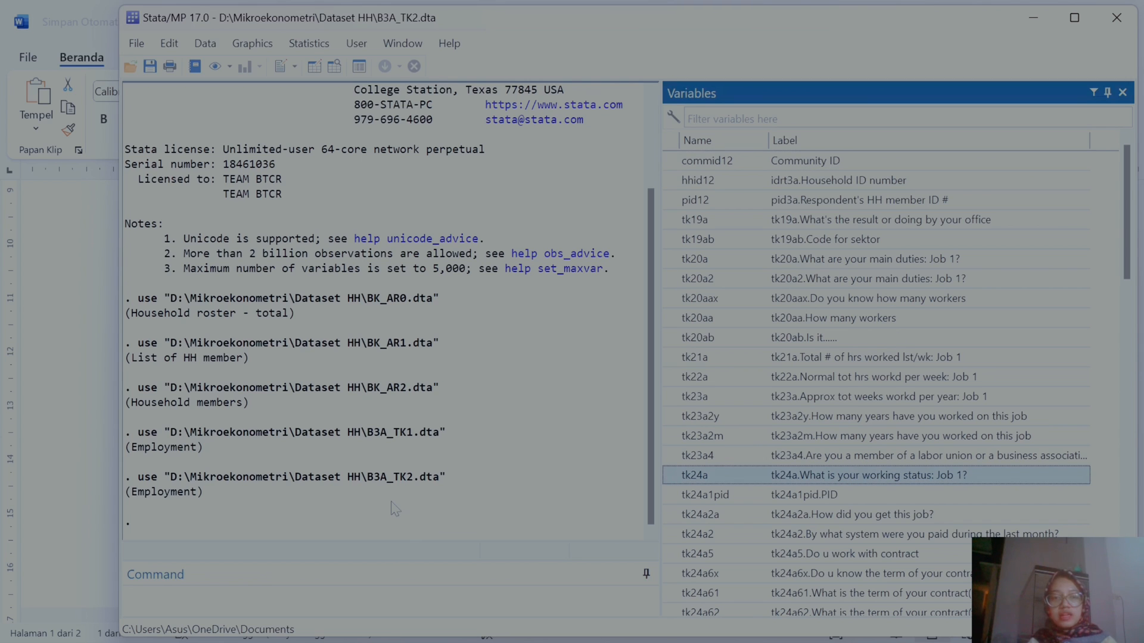
Step: Return to the document and fill the Pns row's File cell with B3A_TK2
{"action": "left_click", "coordinate": [1033, 18]}
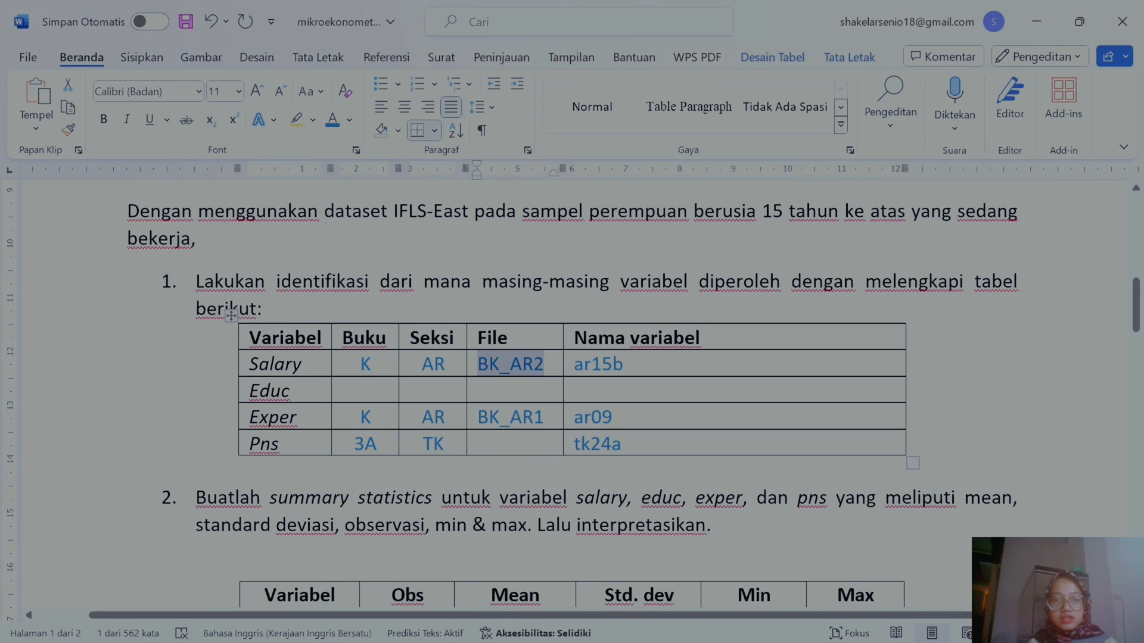
{"action": "left_click", "coordinate": [473, 443]}
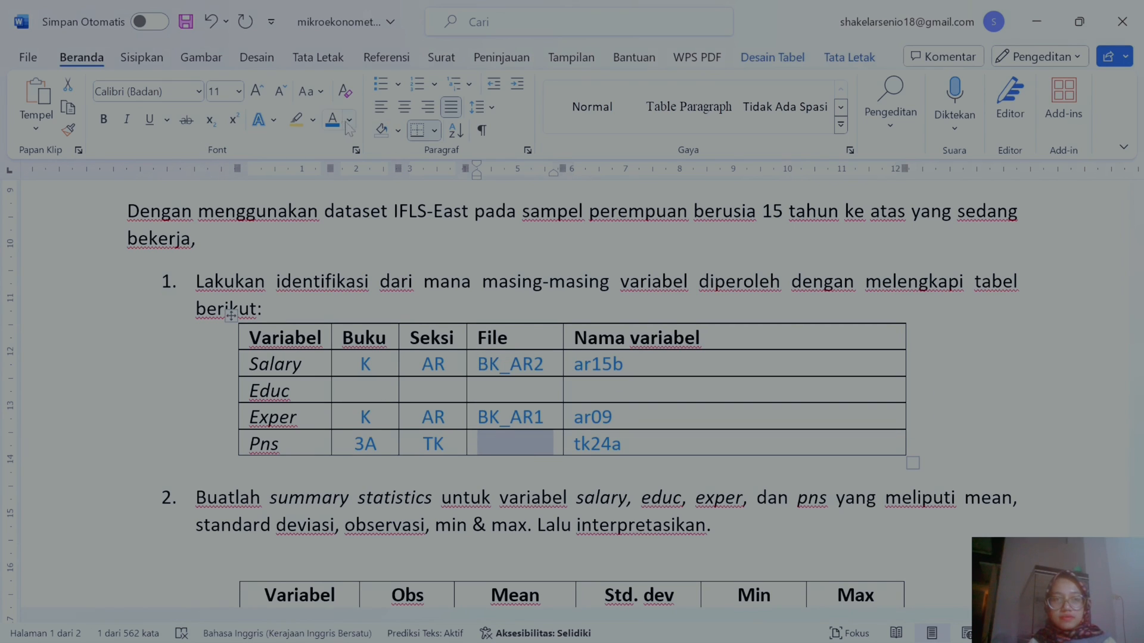
{"action": "type", "text": "B3A_TK2"}
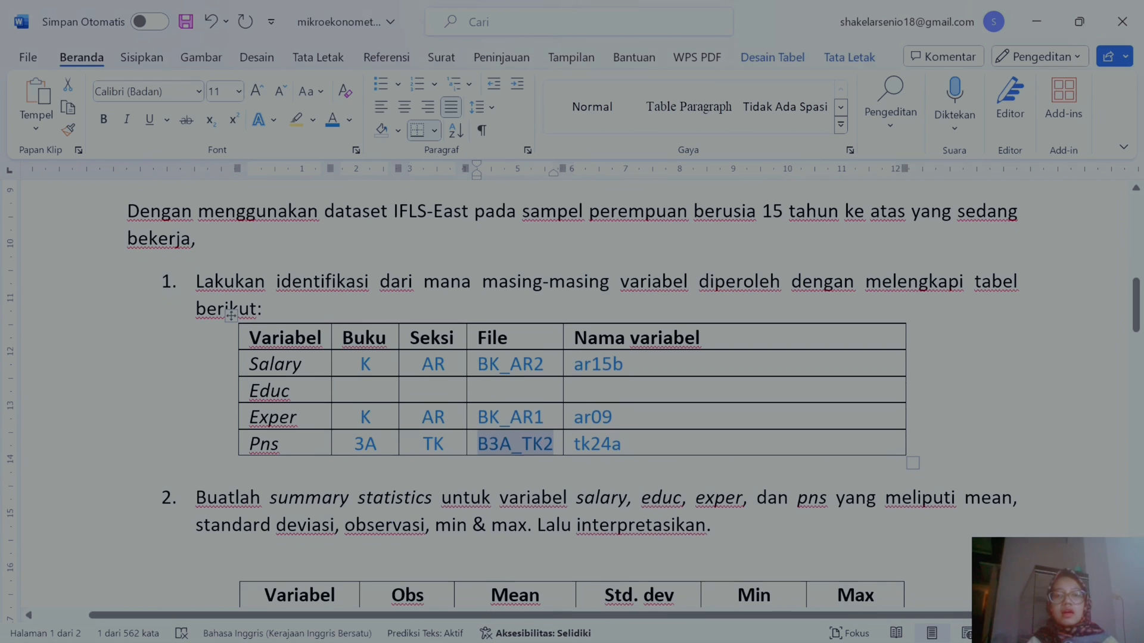
{"action": "scroll", "coordinate": [513, 394], "scroll_direction": "up", "scroll_amount": 1}
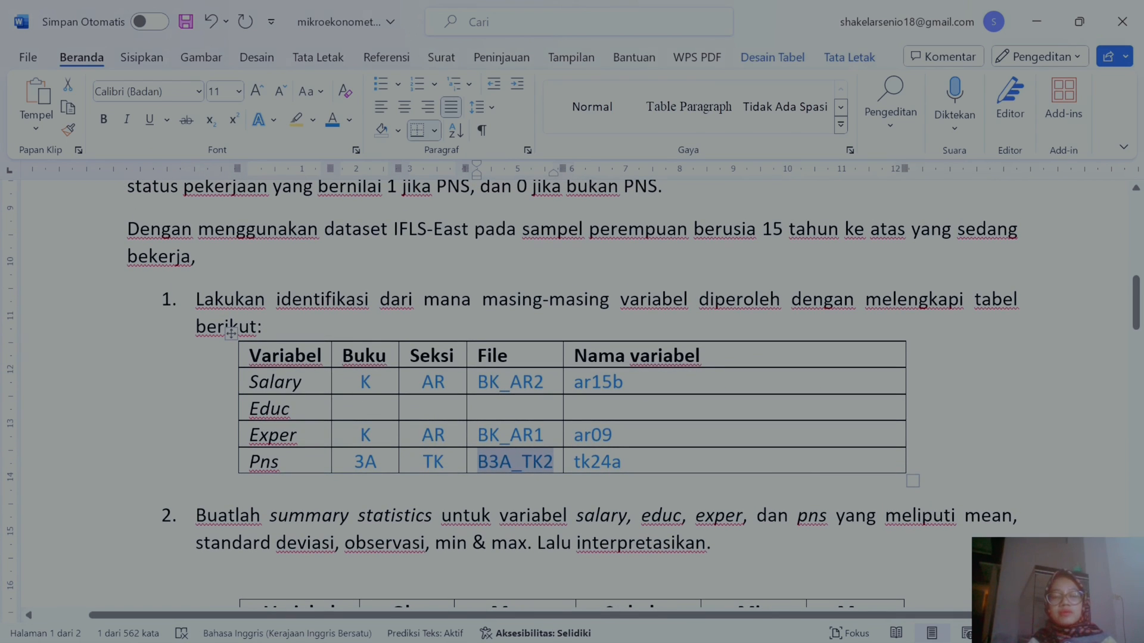
{"action": "left_click", "coordinate": [360, 407]}
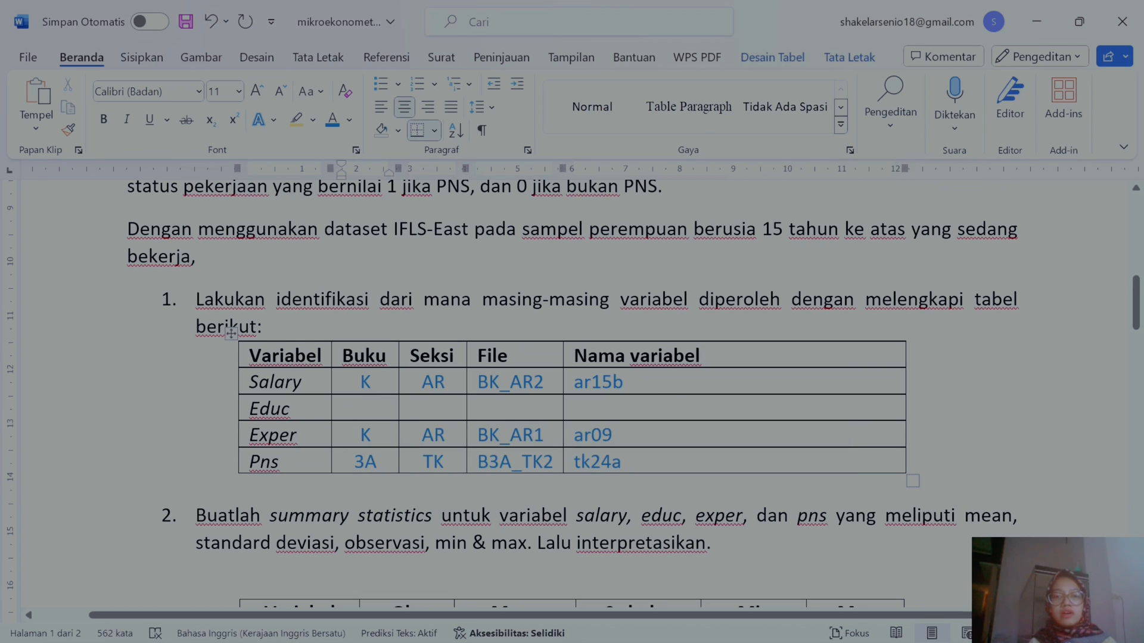
{"action": "left_click_drag", "start_coordinate": [631, 408], "coordinate": [365, 407]}
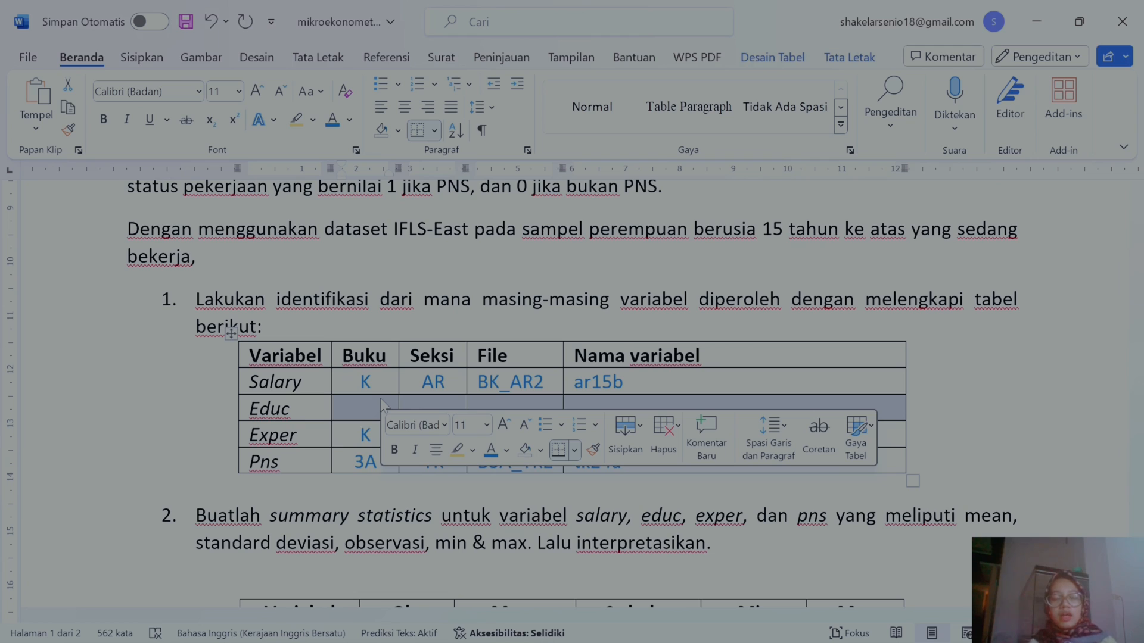
{"action": "left_click", "coordinate": [640, 542]}
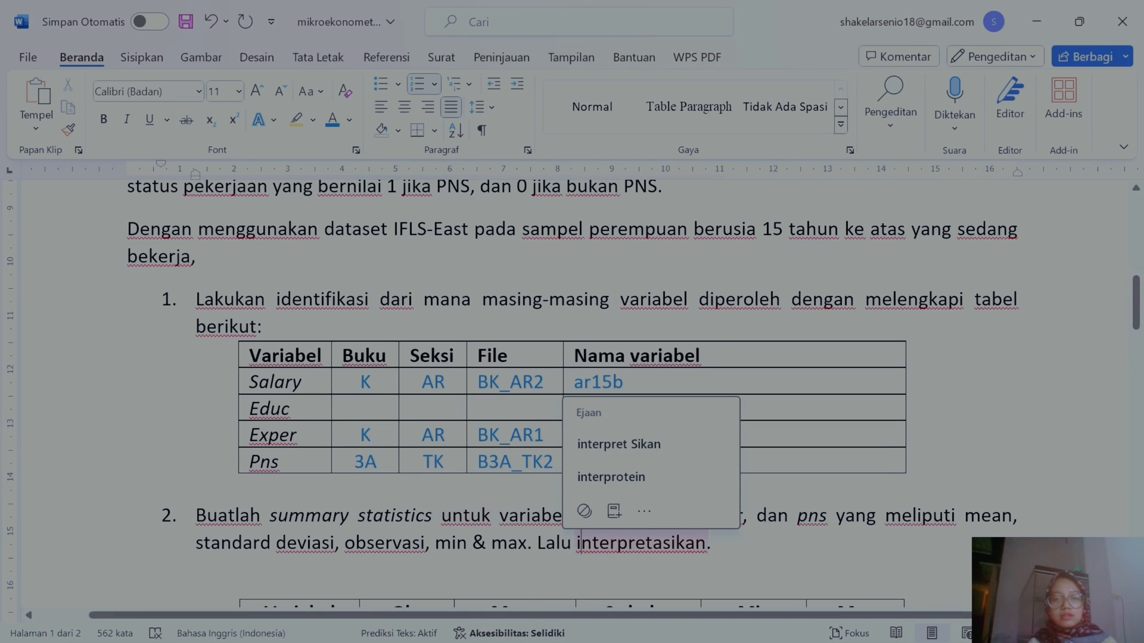
{"action": "left_click", "coordinate": [487, 543]}
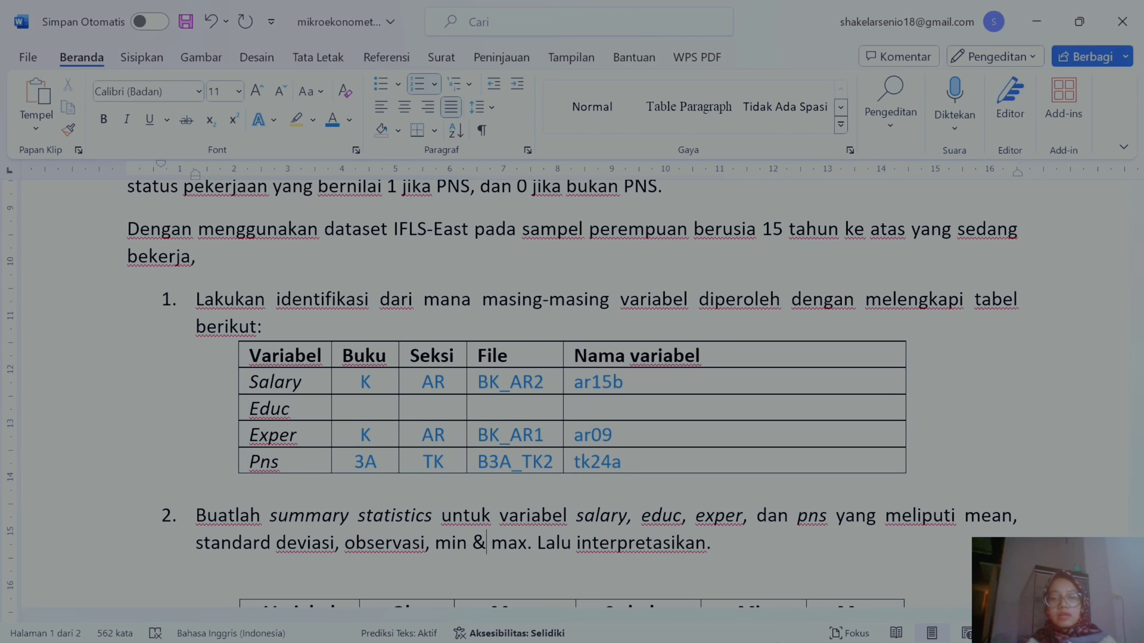
{"action": "mouse_move", "coordinate": [774, 622]}
{"action": "left_click", "coordinate": [773, 555]}
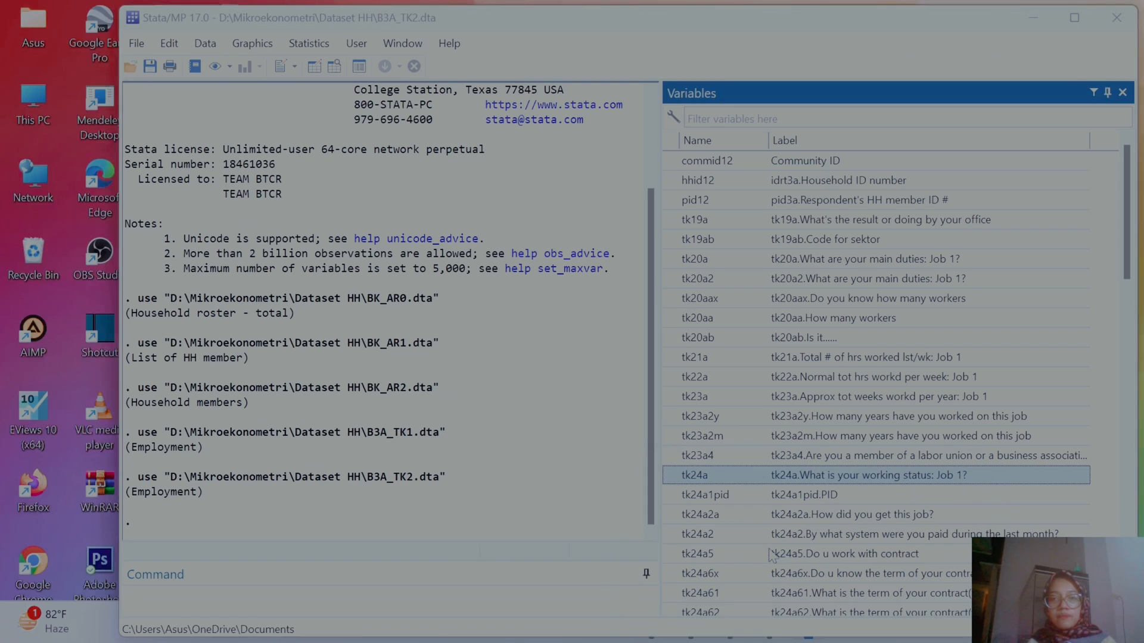
Step: Close the Stata window with the loaded dataset and reopen a fresh Stata session
{"action": "left_click", "coordinate": [1116, 18]}
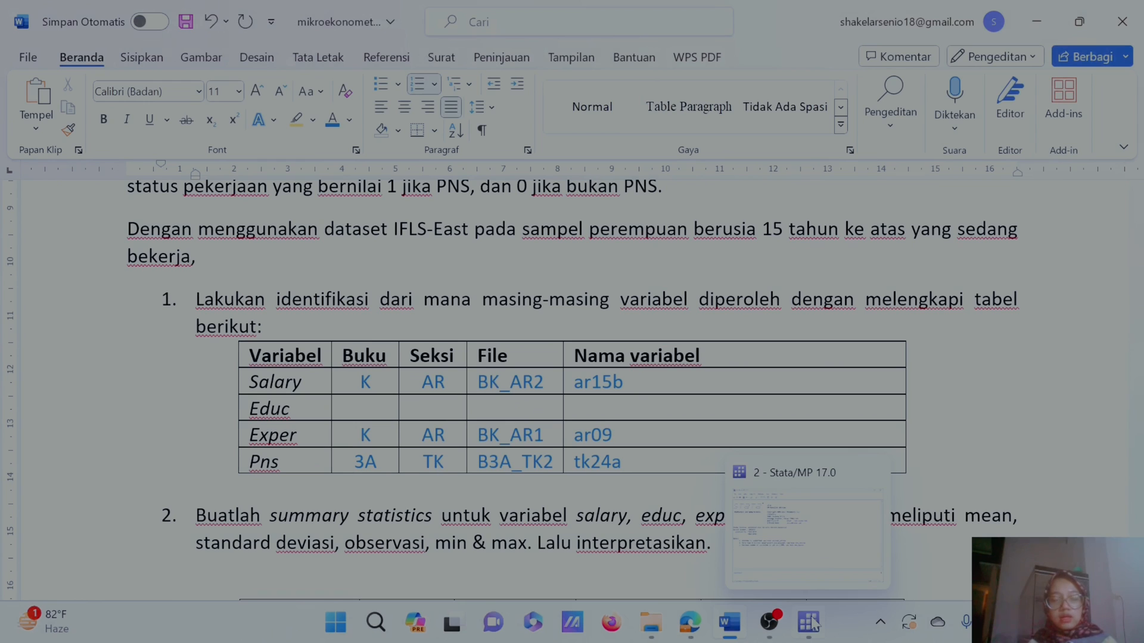
{"action": "left_click", "coordinate": [811, 623]}
{"action": "right_click", "coordinate": [813, 622]}
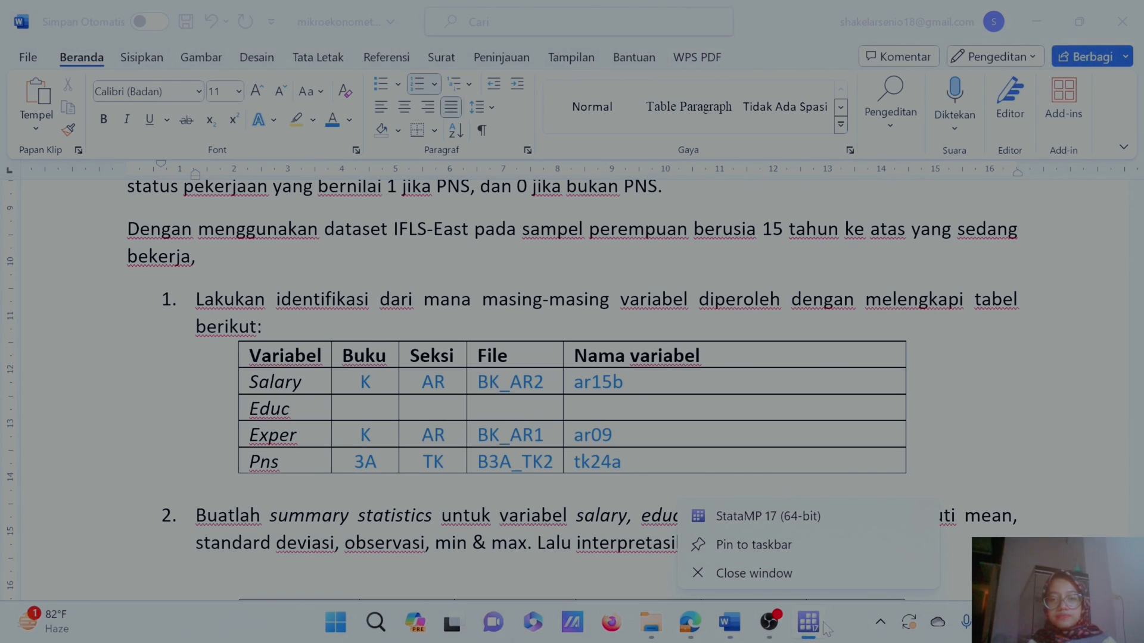
{"action": "left_click", "coordinate": [768, 570]}
{"action": "left_click", "coordinate": [811, 627]}
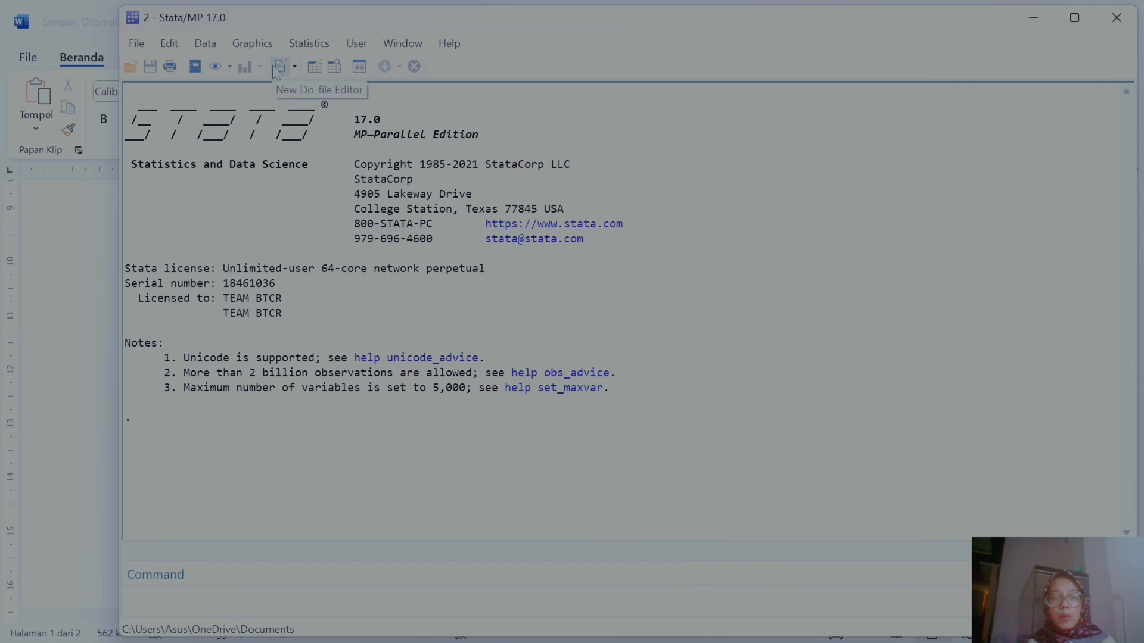
Step: Open do file tugas 2.do from Downloads in the Do-file Editor, close the empty tabs, and tile it beside Stata
{"action": "left_click", "coordinate": [276, 71]}
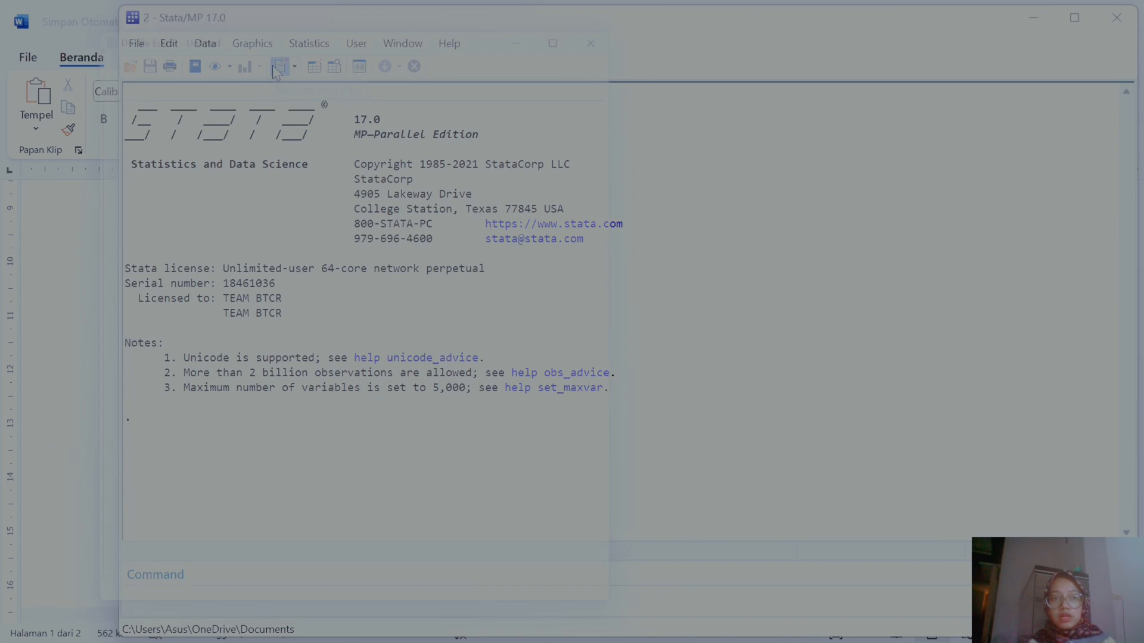
{"action": "left_click", "coordinate": [94, 40]}
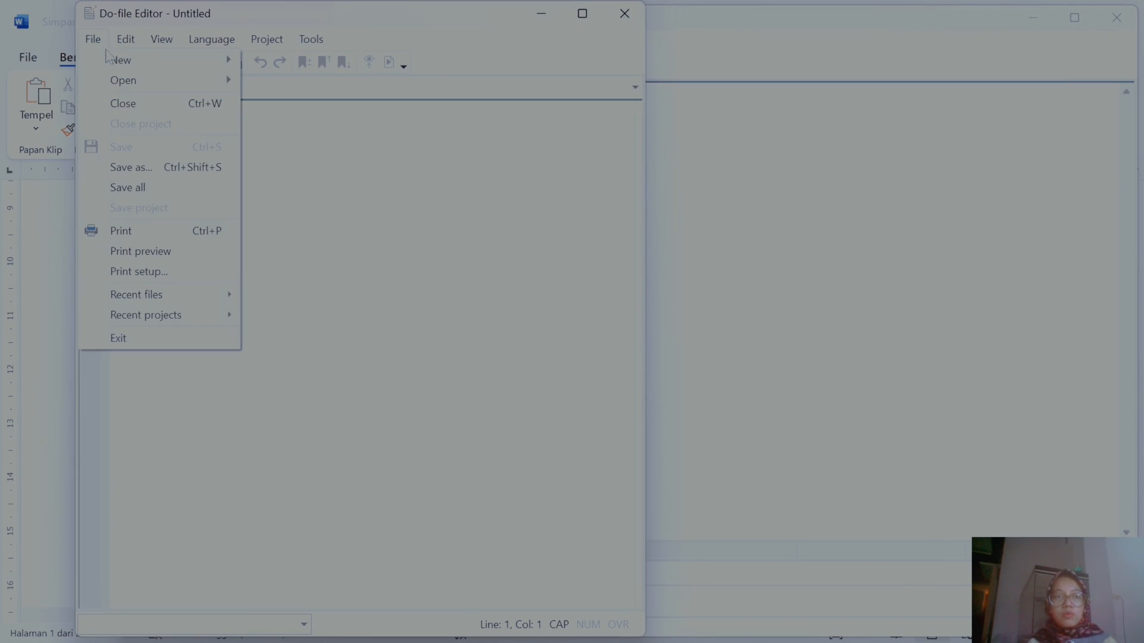
{"action": "mouse_move", "coordinate": [119, 59]}
{"action": "left_click", "coordinate": [280, 59]}
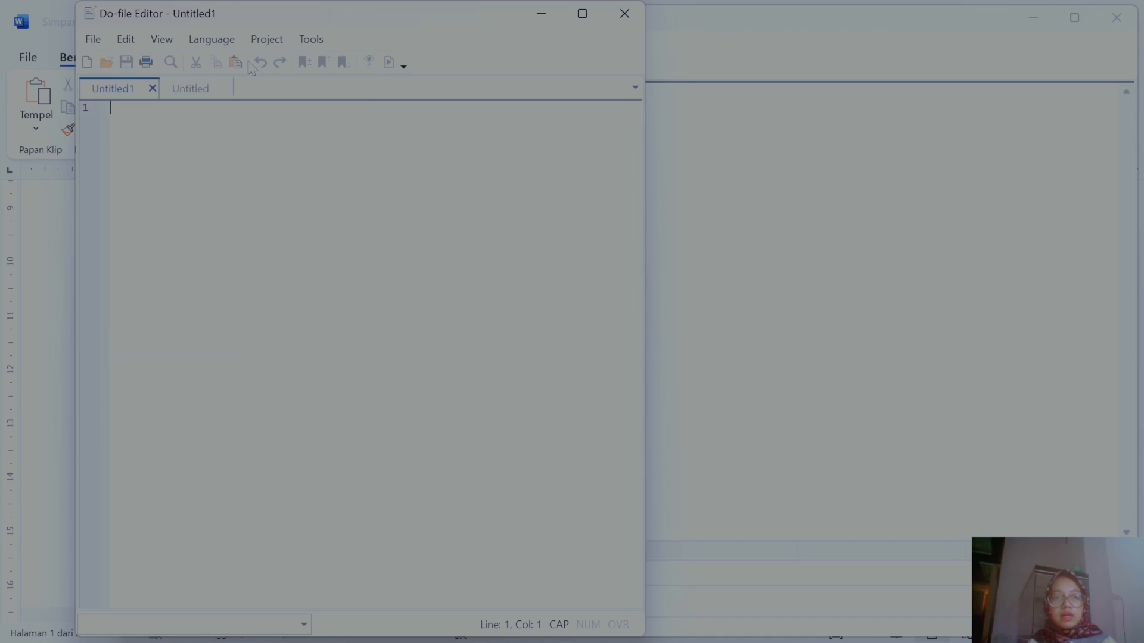
{"action": "left_click", "coordinate": [96, 40]}
{"action": "mouse_move", "coordinate": [132, 83]}
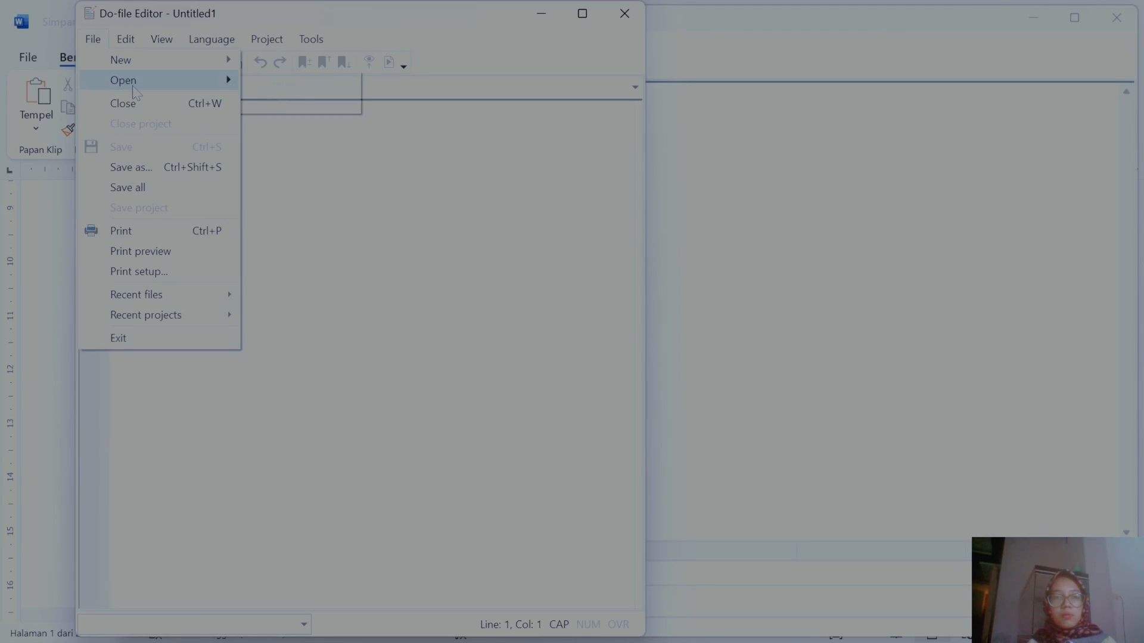
{"action": "left_click", "coordinate": [285, 82]}
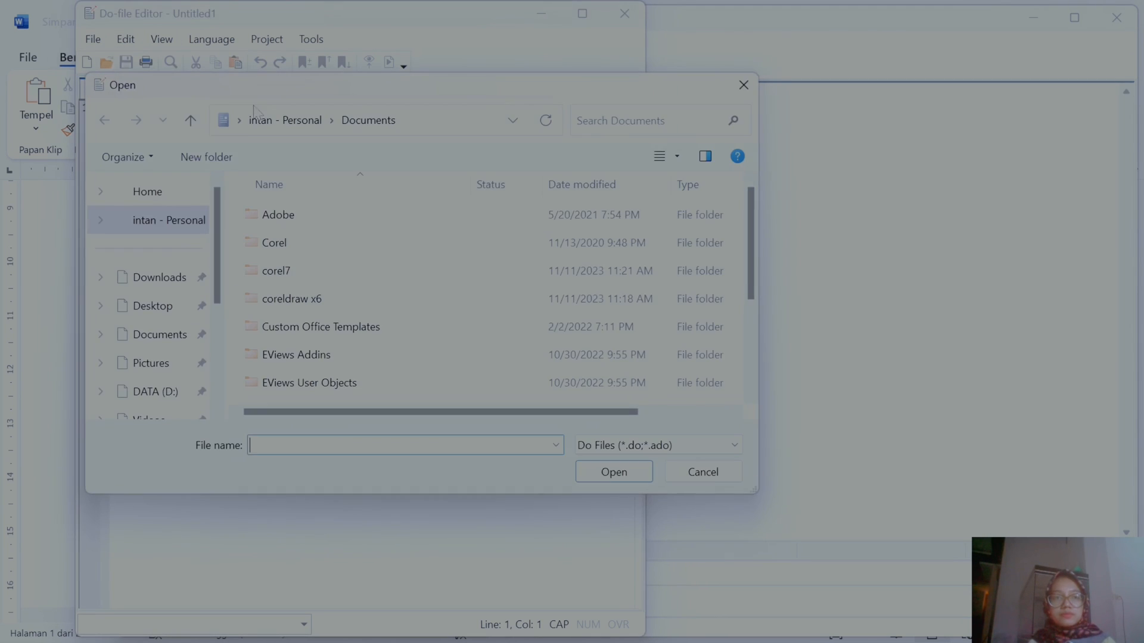
{"action": "scroll", "coordinate": [203, 229], "scroll_direction": "down", "scroll_amount": 1}
{"action": "left_click", "coordinate": [161, 243]}
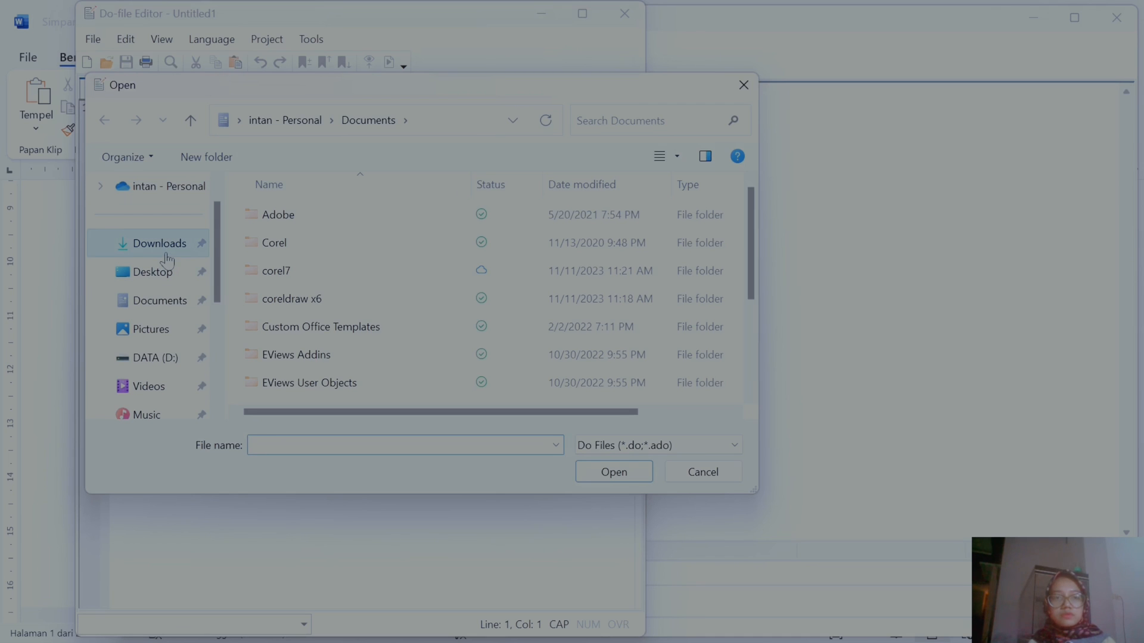
{"action": "double_click", "coordinate": [278, 239]}
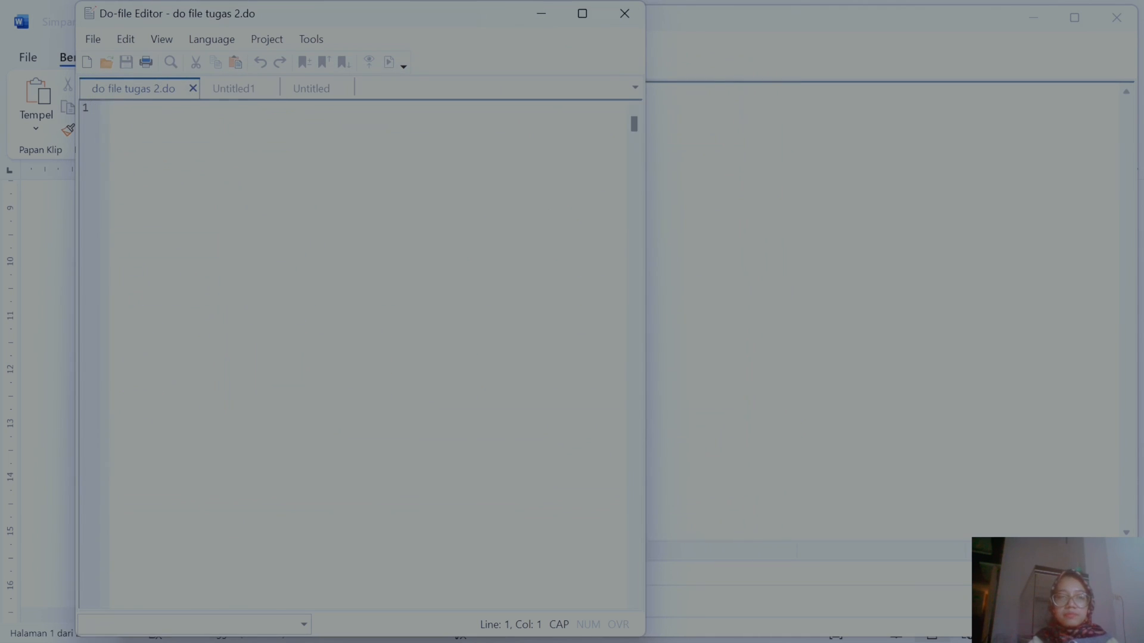
{"action": "left_click", "coordinate": [273, 89]}
{"action": "left_click", "coordinate": [267, 89]}
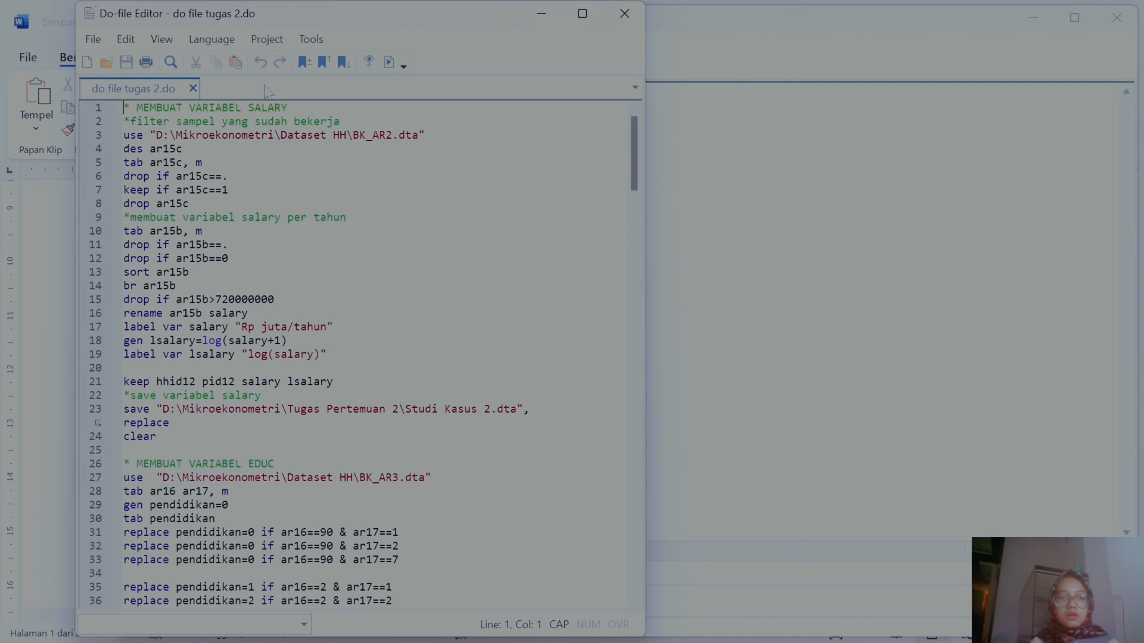
{"action": "key", "text": "super+Right"}
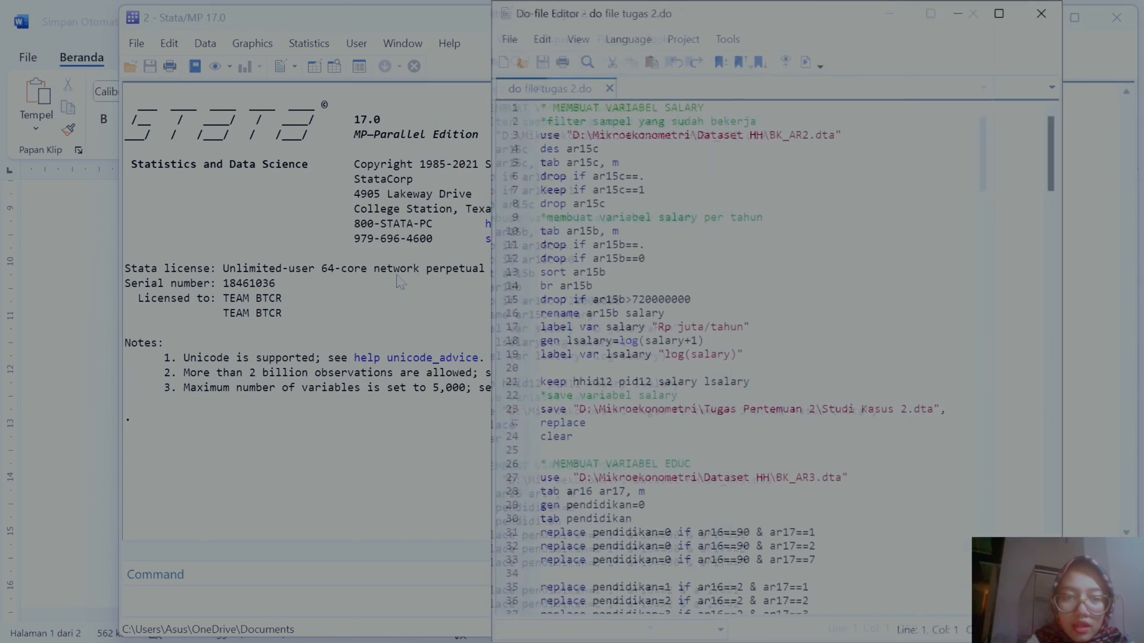
{"action": "left_click", "coordinate": [153, 185]}
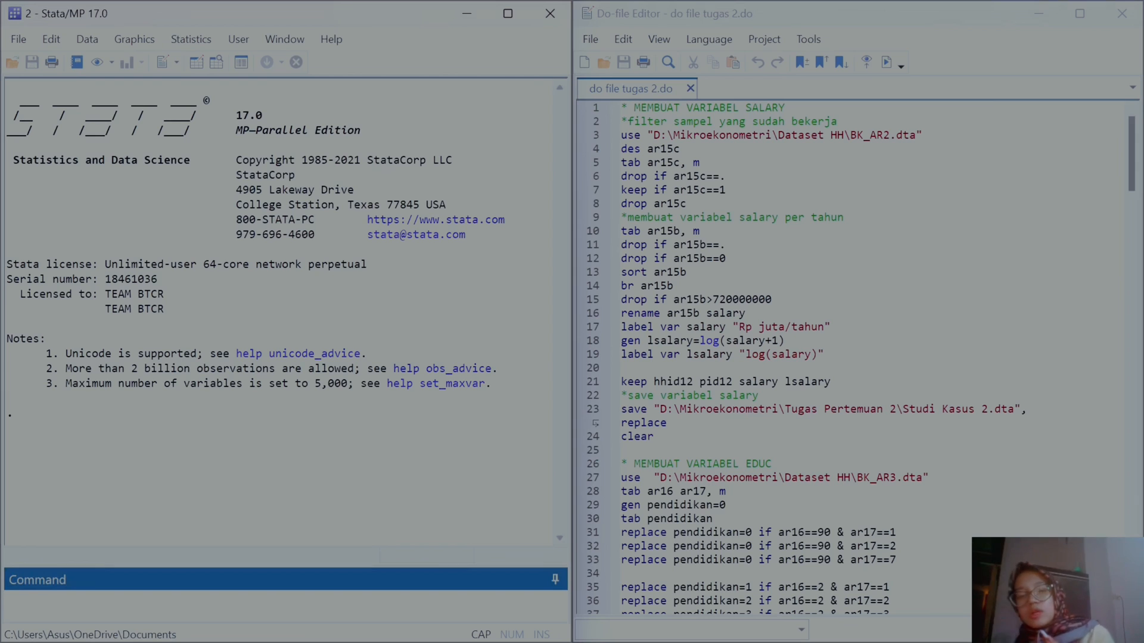
Step: Switch to the document and review the filled variable identification table
{"action": "mouse_move", "coordinate": [683, 628]}
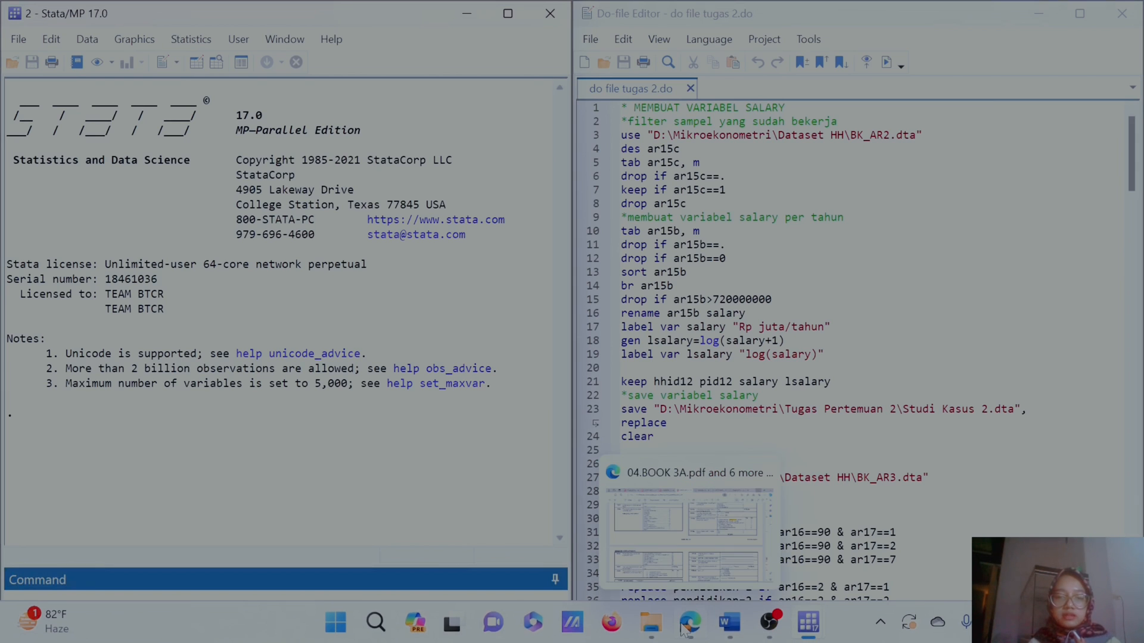
{"action": "left_click", "coordinate": [730, 625]}
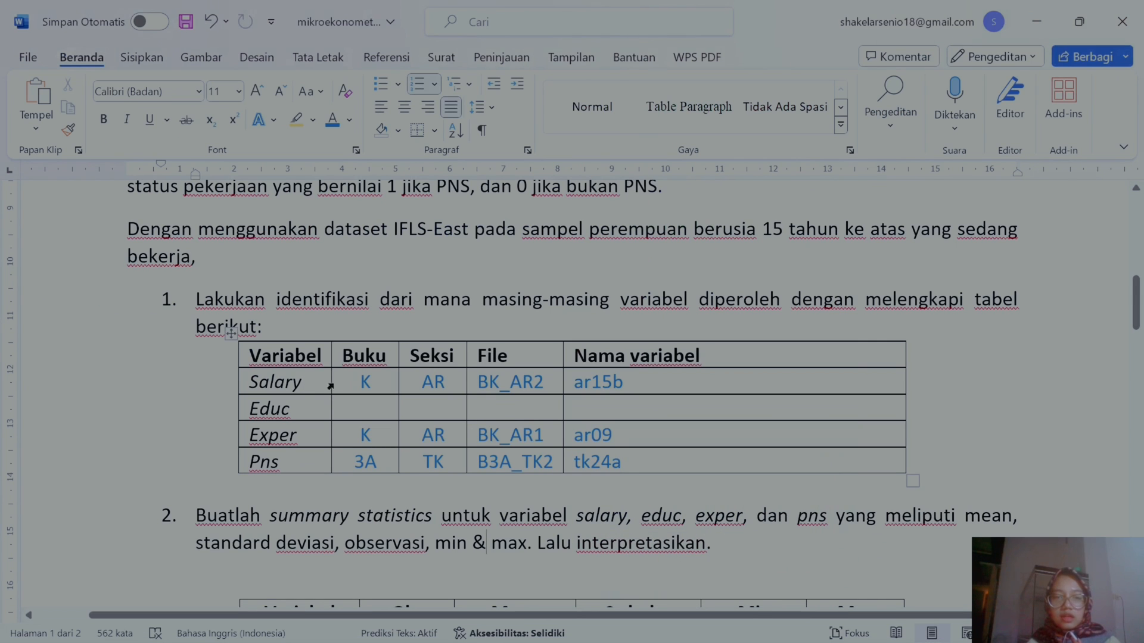
{"action": "left_click", "coordinate": [360, 382]}
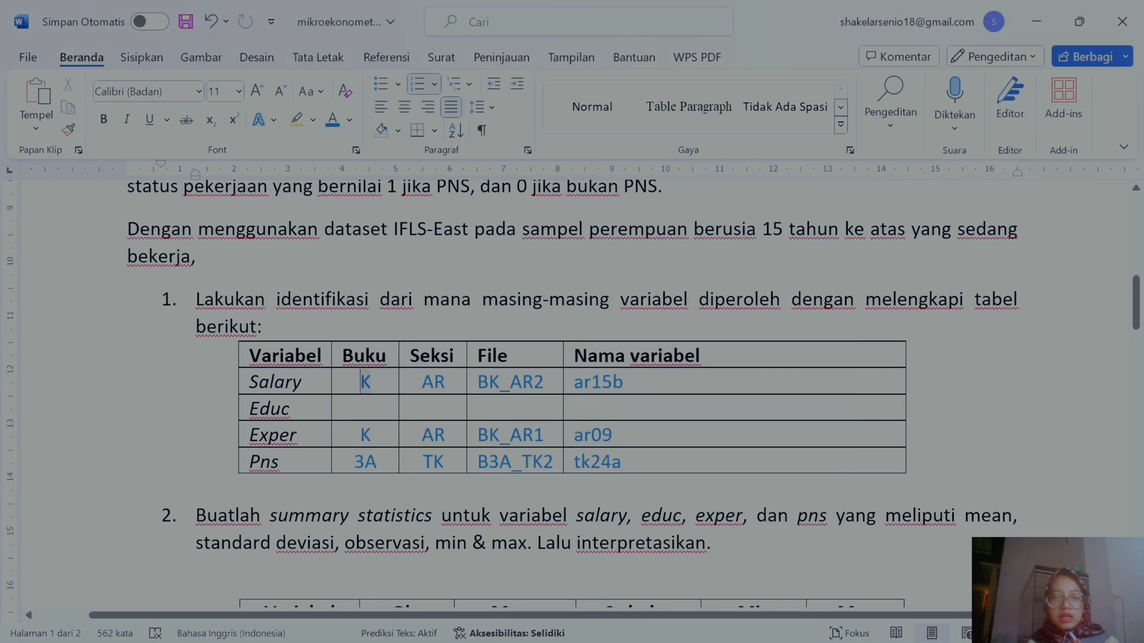
{"action": "left_click_drag", "start_coordinate": [361, 381], "coordinate": [602, 410]}
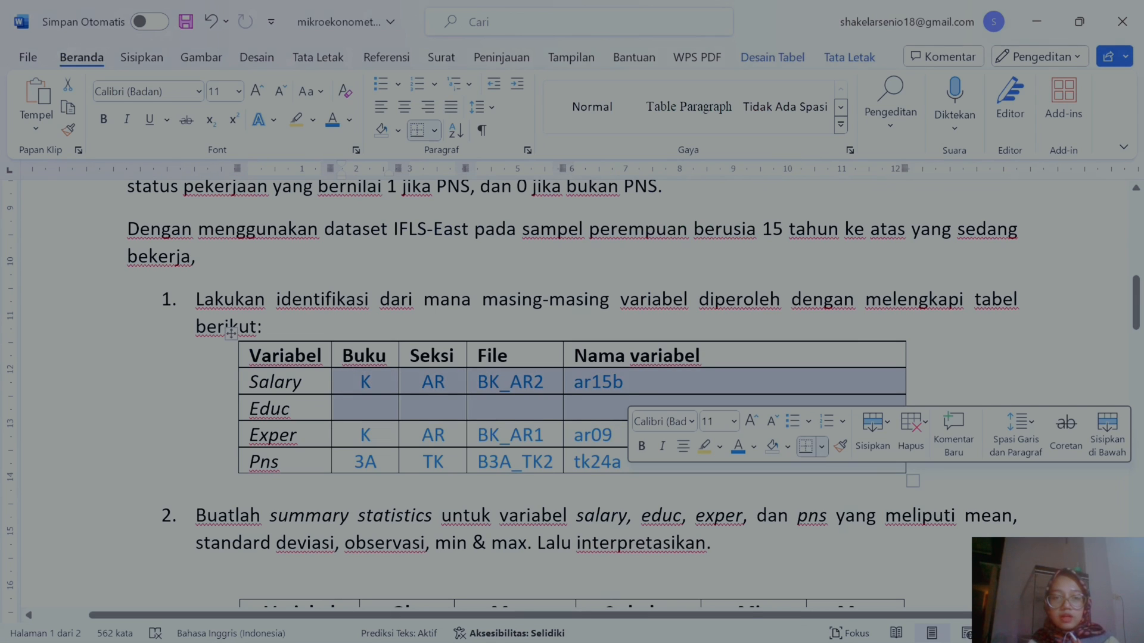
{"action": "left_click_drag", "start_coordinate": [613, 436], "coordinate": [585, 434]}
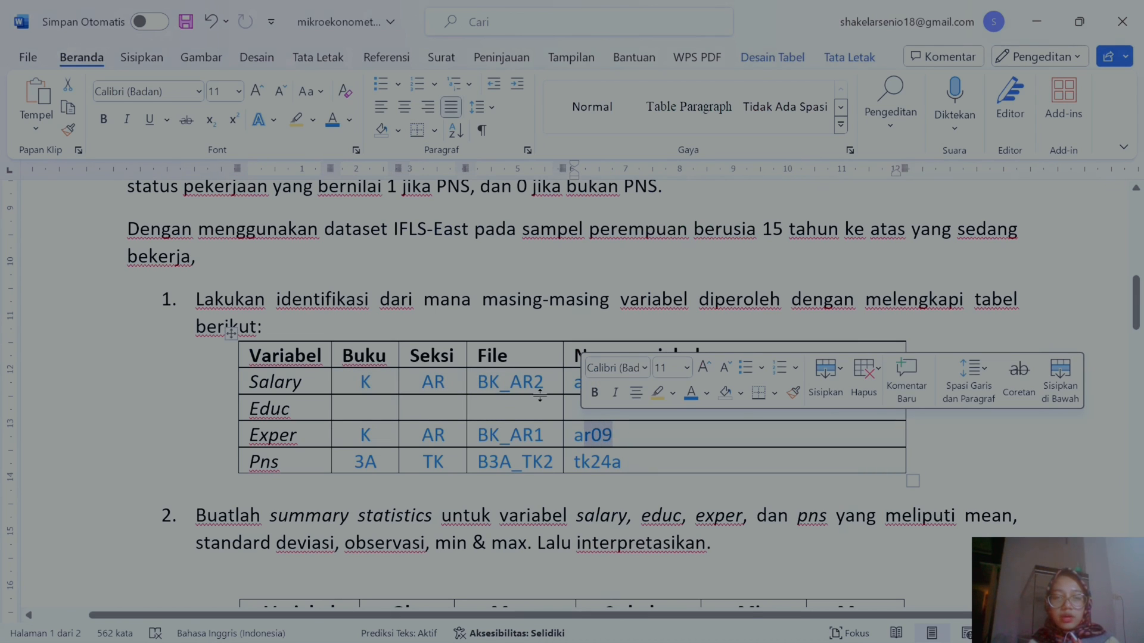
{"action": "left_click", "coordinate": [545, 438]}
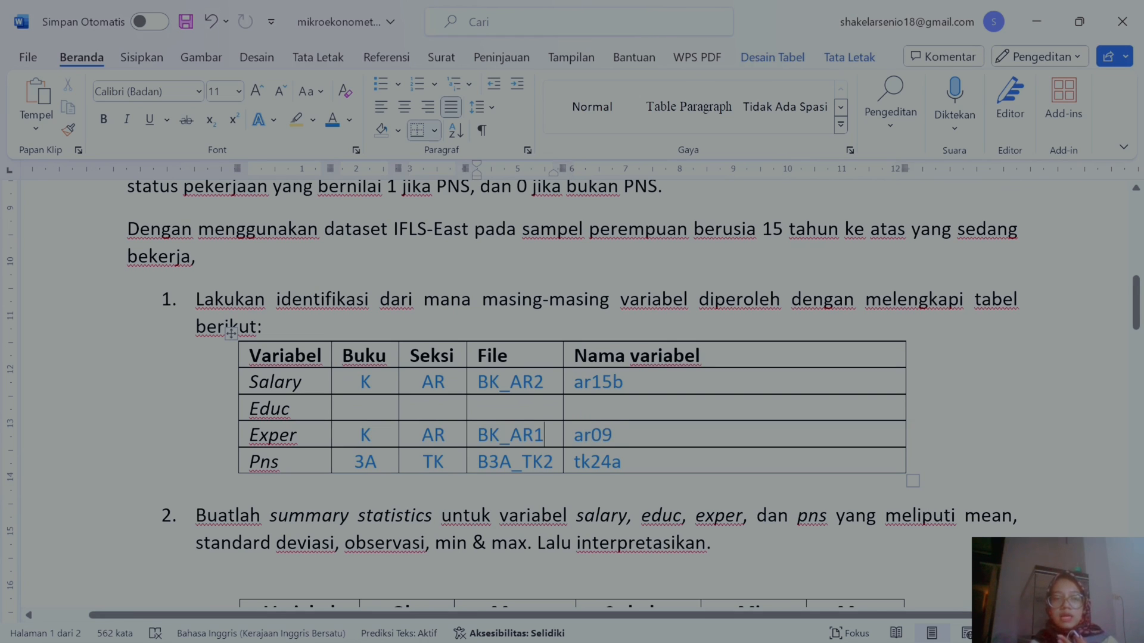
{"action": "left_click", "coordinate": [1027, 21]}
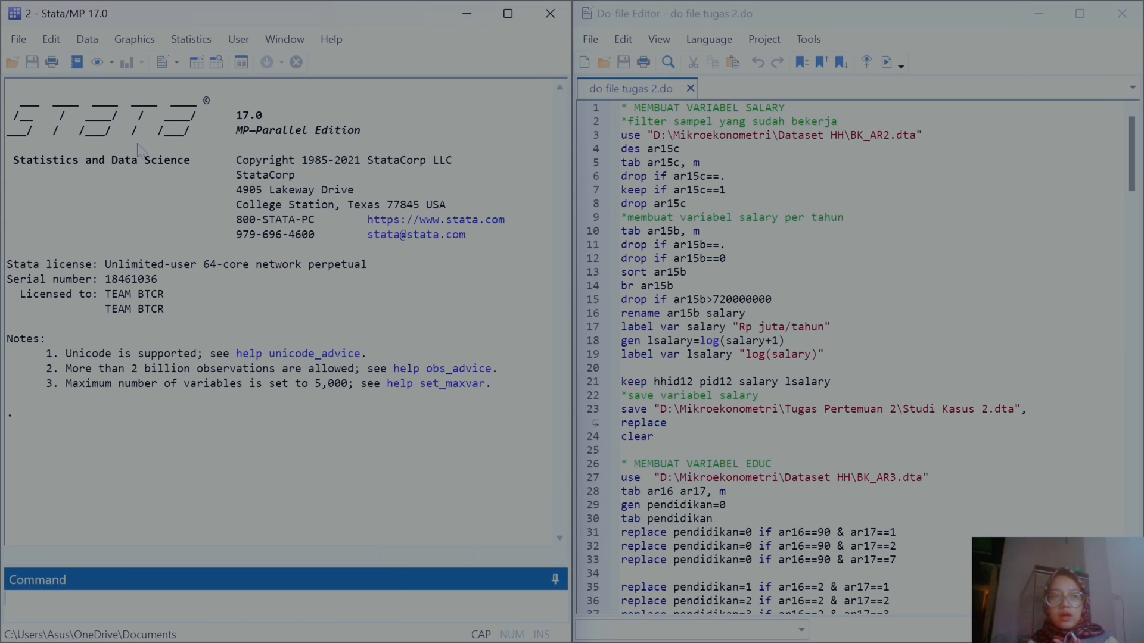
Step: Open BK_AR2.dta from the Mikroekonometri Dataset HH folder on drive D in Stata
{"action": "left_click", "coordinate": [18, 39]}
{"action": "left_click", "coordinate": [36, 58]}
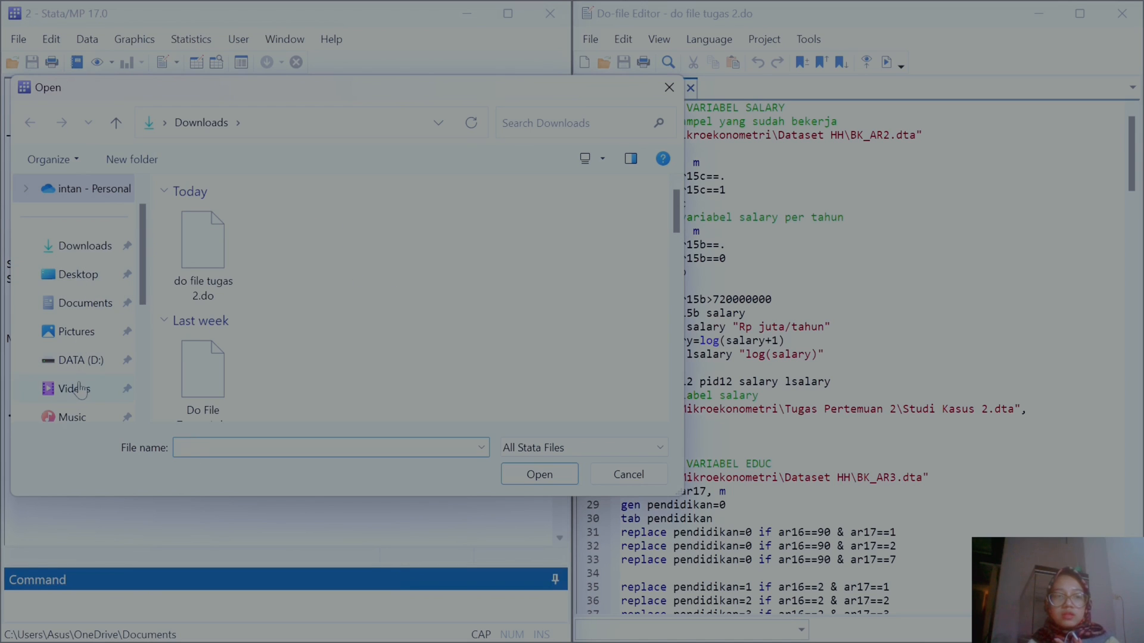
{"action": "left_click", "coordinate": [78, 361]}
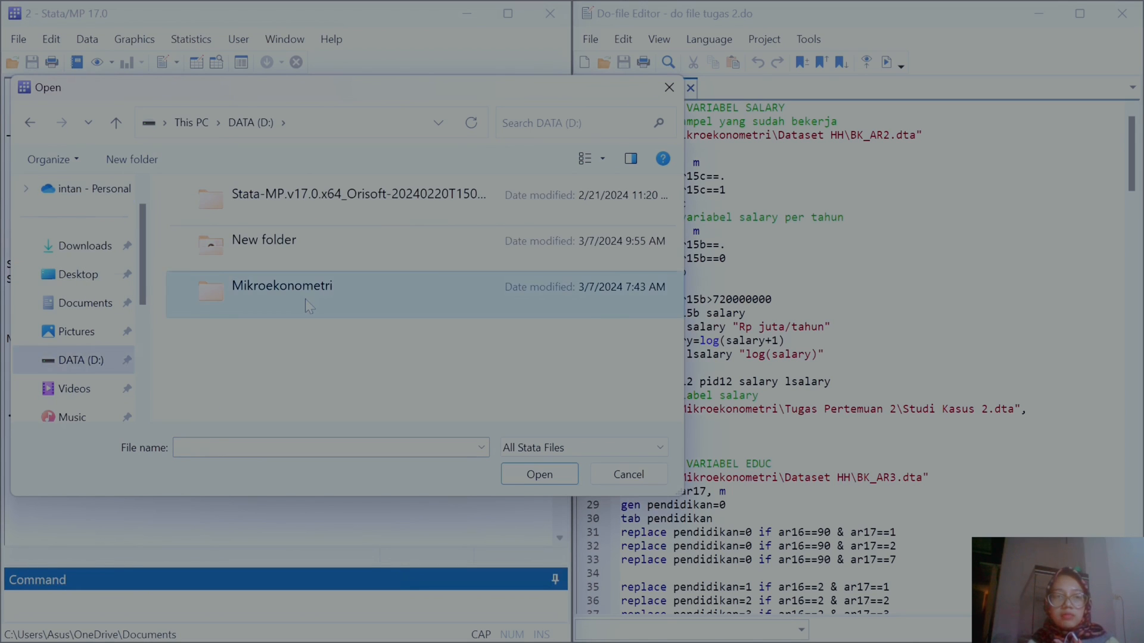
{"action": "double_click", "coordinate": [308, 305]}
{"action": "double_click", "coordinate": [268, 256]}
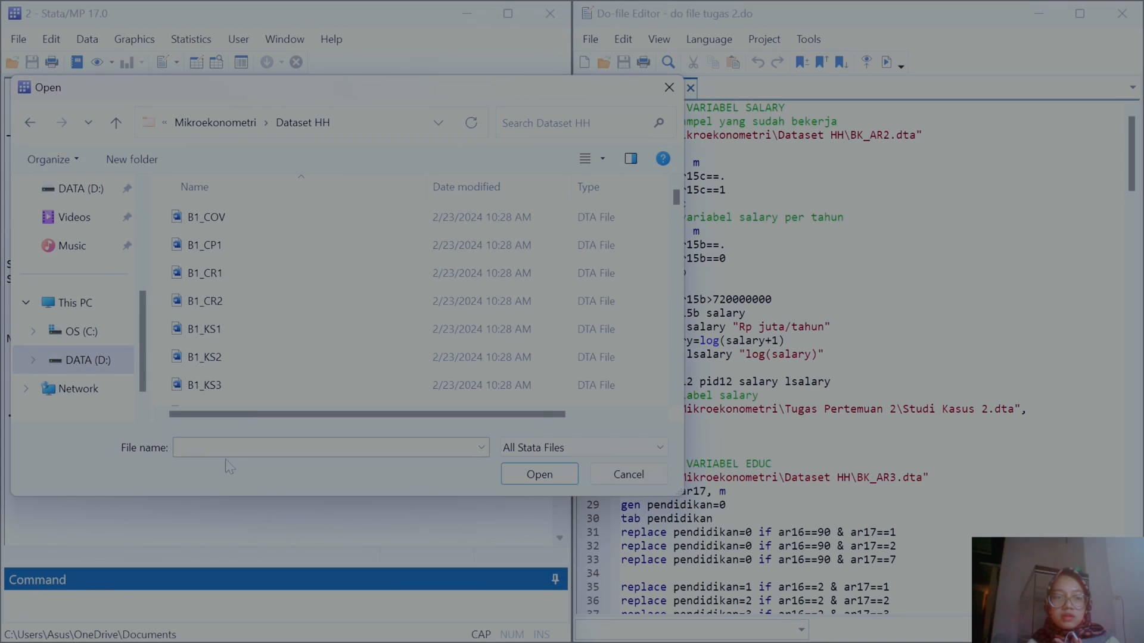
{"action": "type", "text": "BK"}
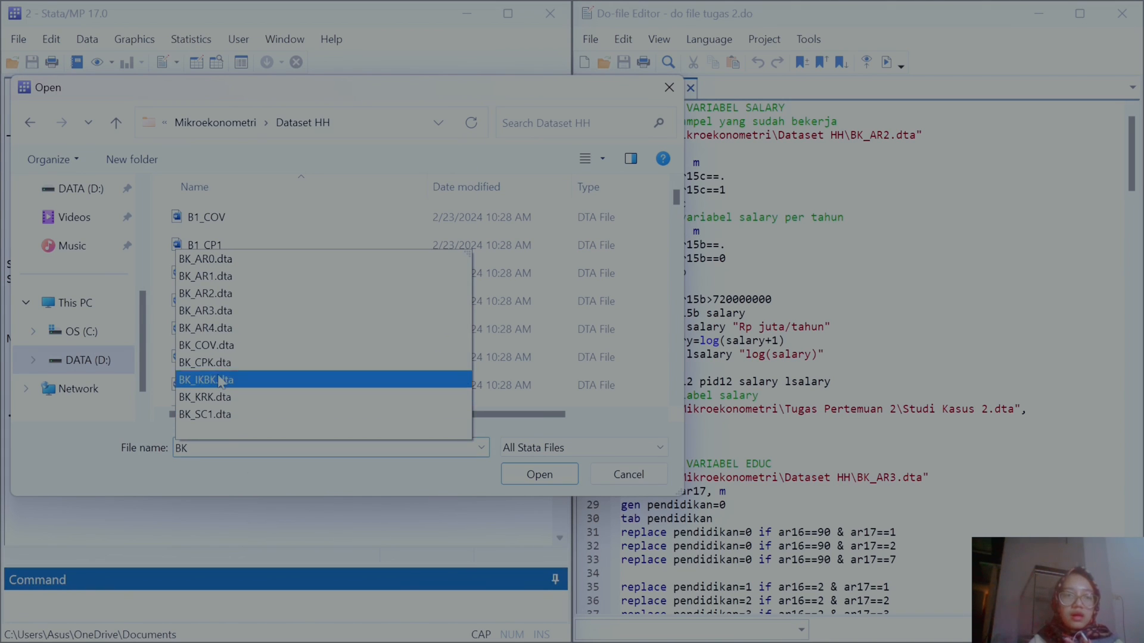
{"action": "left_click", "coordinate": [222, 294]}
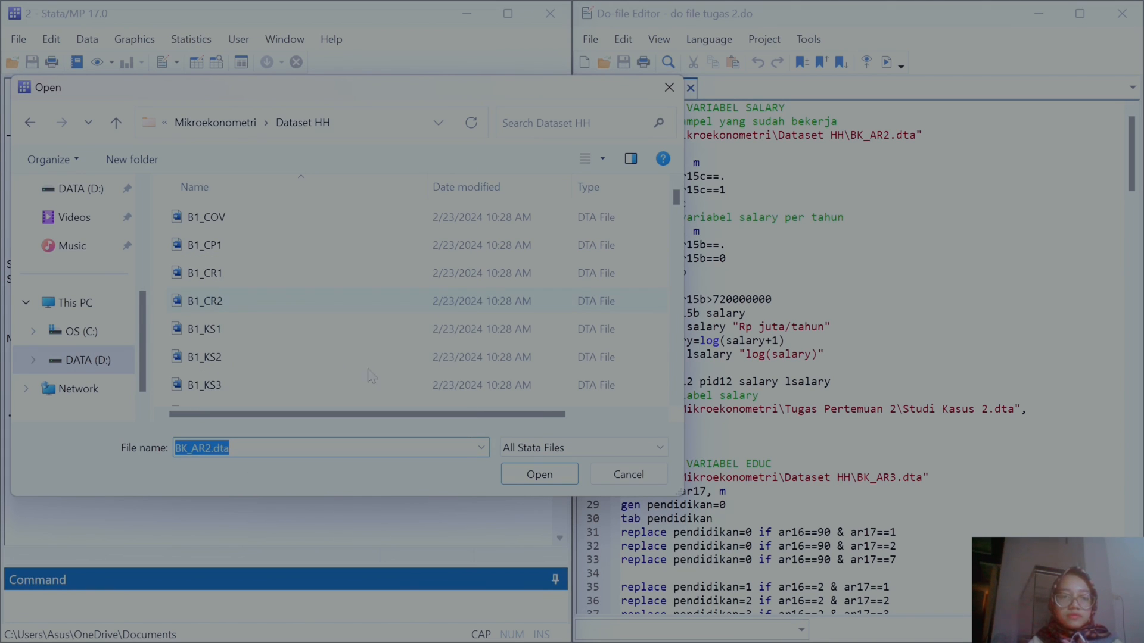
{"action": "left_click", "coordinate": [529, 476]}
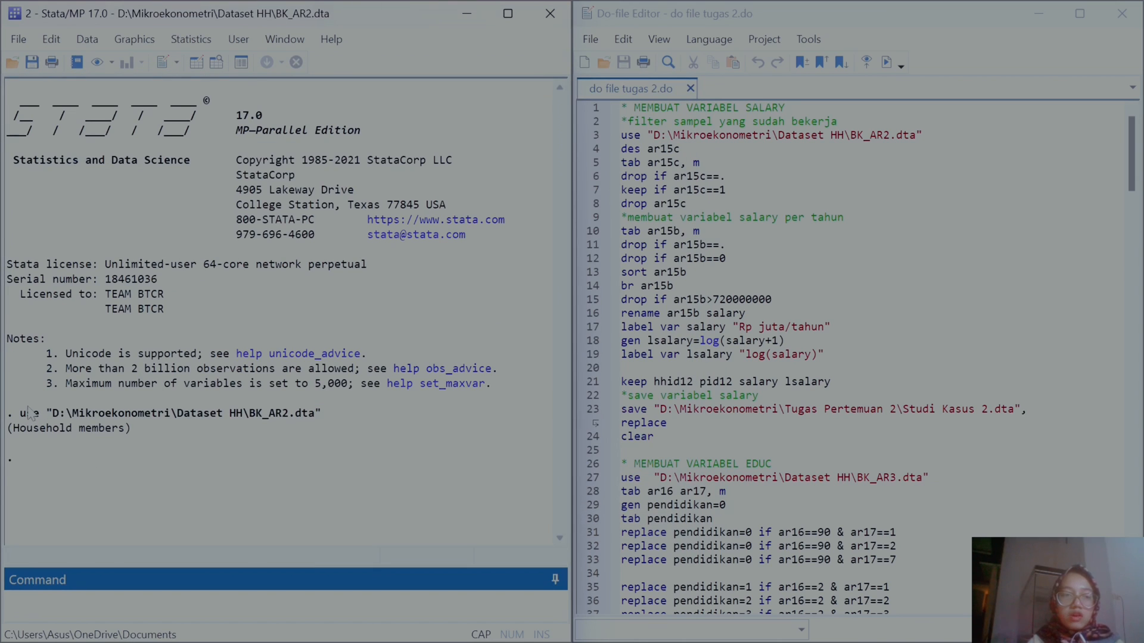
Step: Copy the generated use command and replace line 3 of the do-file with it
{"action": "left_click_drag", "start_coordinate": [23, 418], "coordinate": [339, 419]}
{"action": "key", "text": "ctrl+c"}
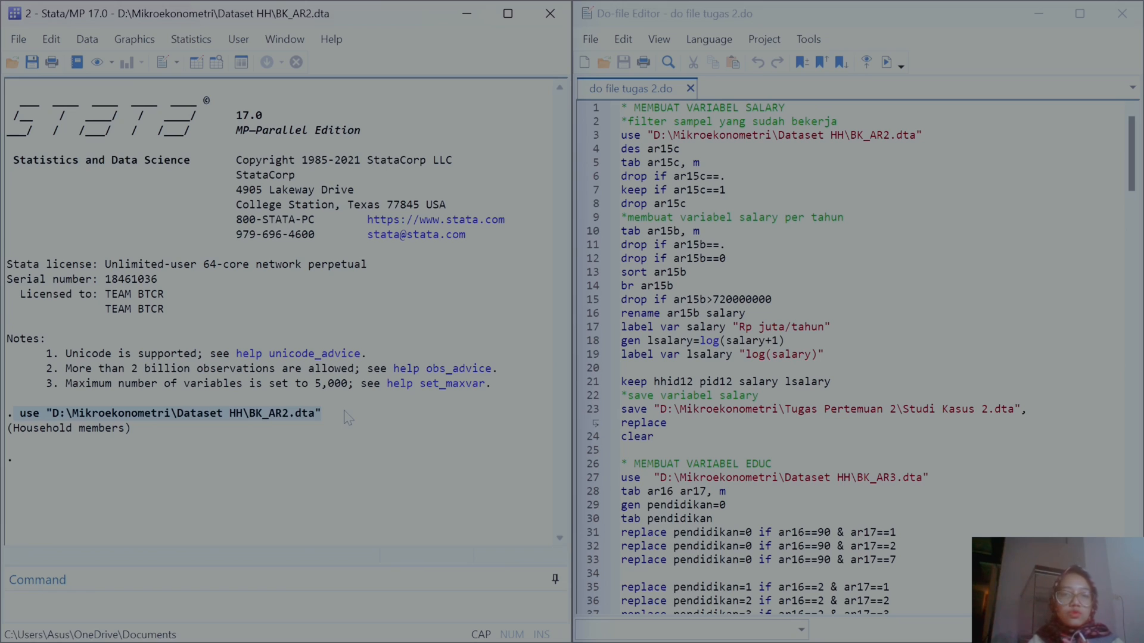
{"action": "left_click", "coordinate": [922, 134]}
{"action": "left_click_drag", "start_coordinate": [922, 134], "coordinate": [620, 135]}
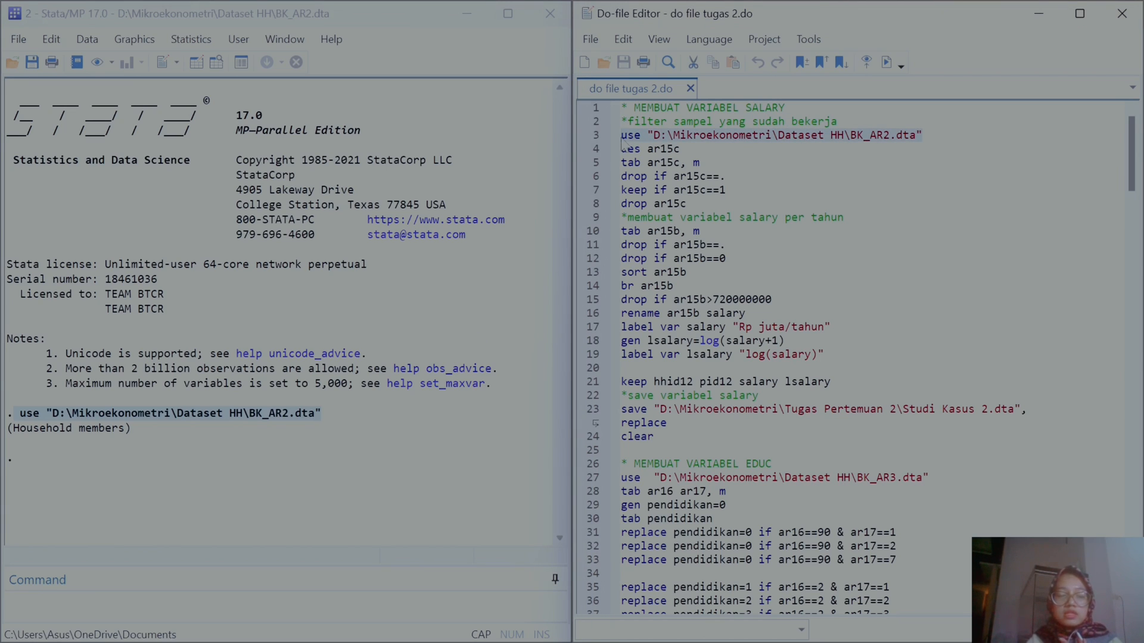
{"action": "key", "text": "ctrl+v"}
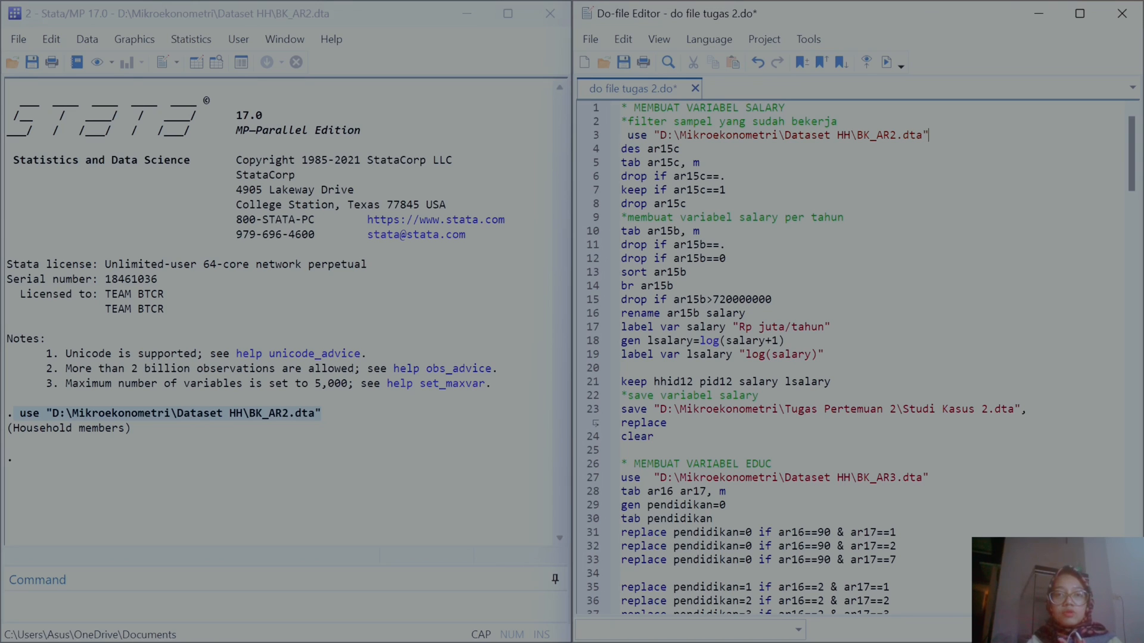
{"action": "key", "text": "BackSpace"}
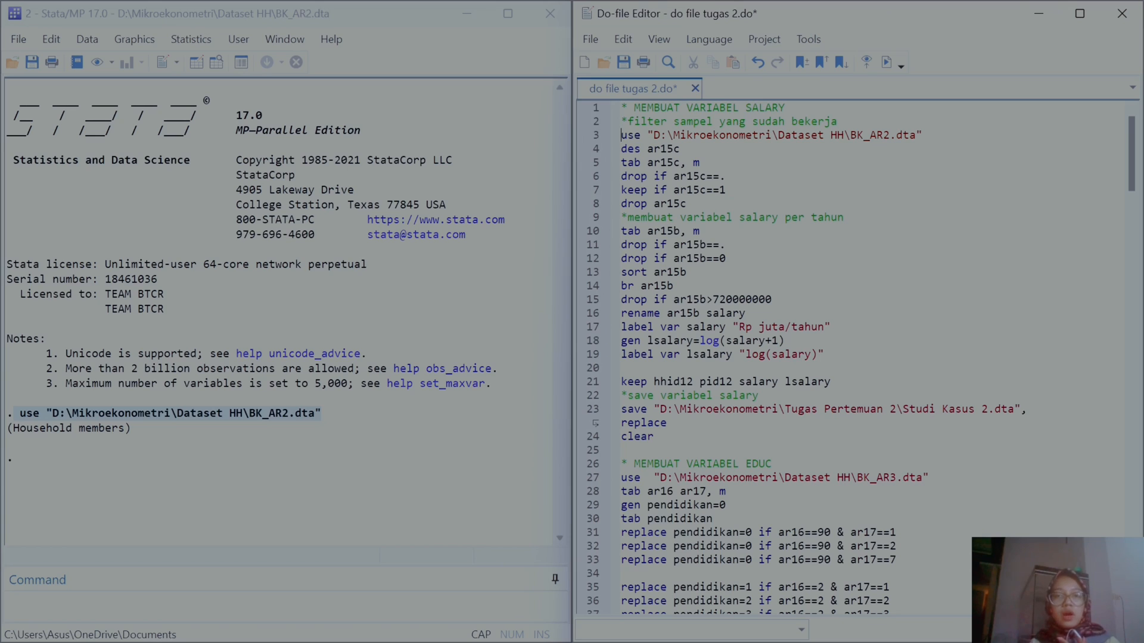
Step: Save the do-file tugas 2.do
{"action": "left_click", "coordinate": [590, 39]}
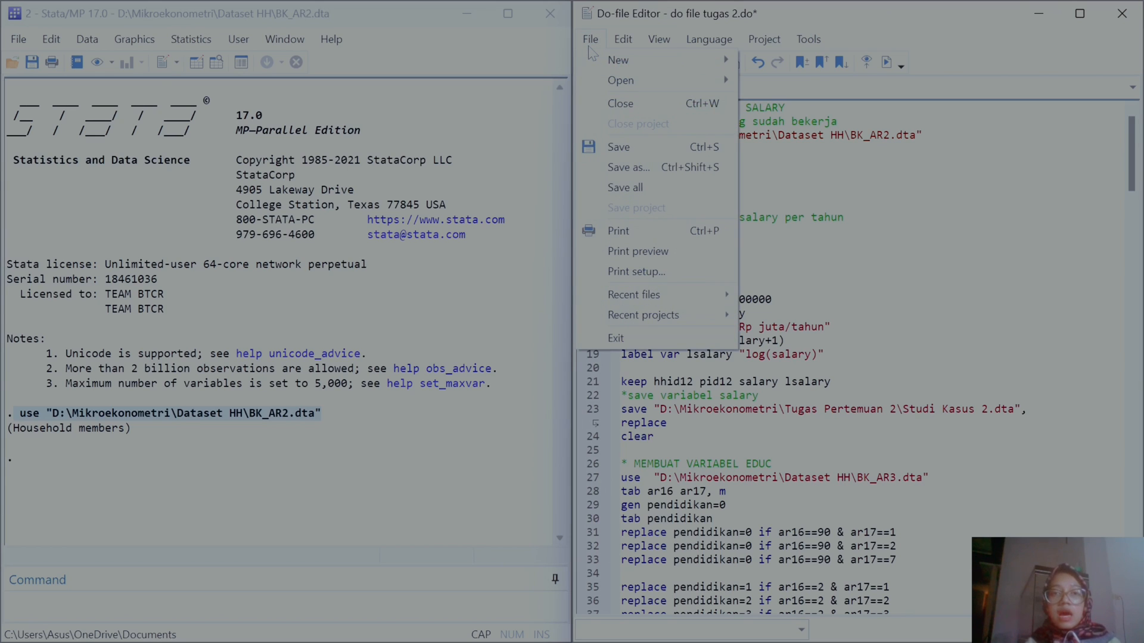
{"action": "left_click", "coordinate": [642, 151]}
{"action": "left_click", "coordinate": [590, 40]}
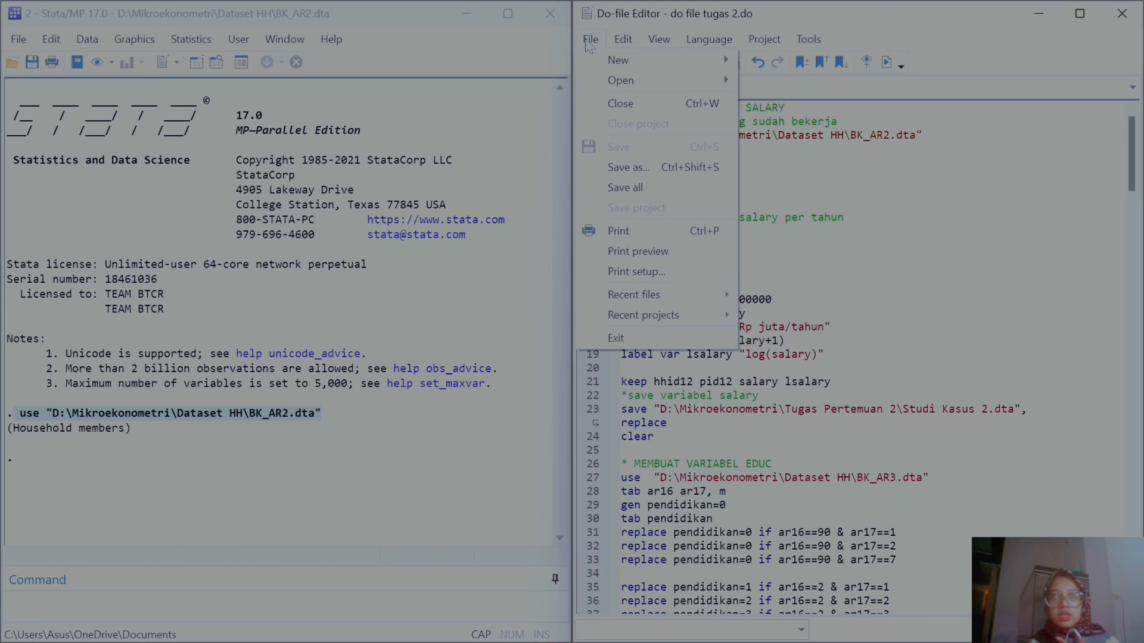
{"action": "left_click", "coordinate": [630, 168]}
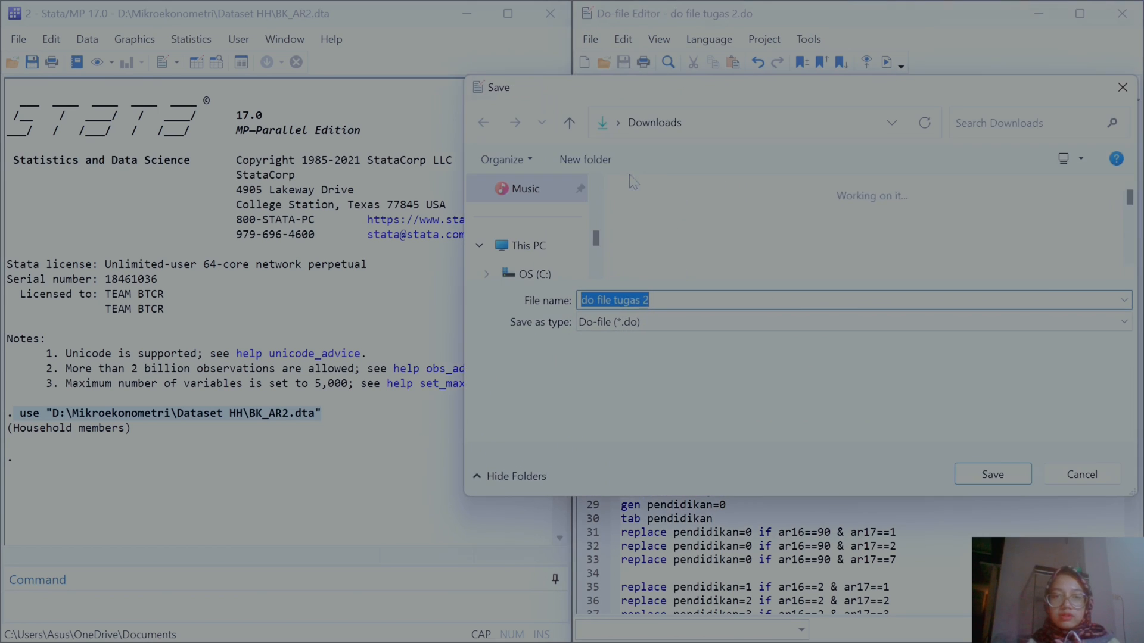
{"action": "left_click", "coordinate": [1080, 474]}
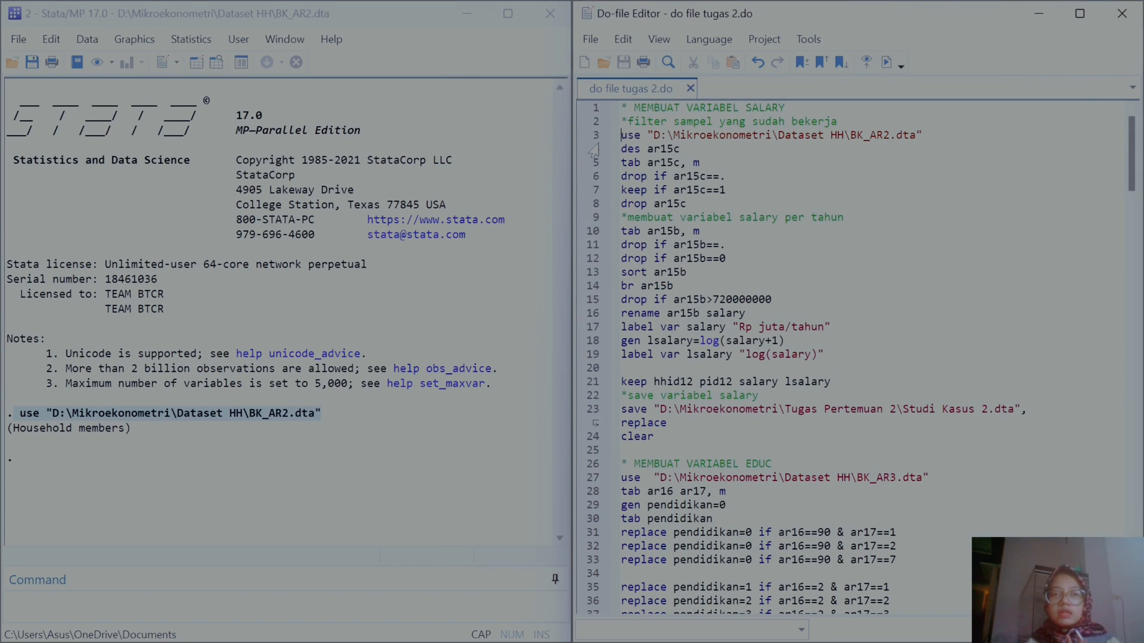
Step: Open the Variables window and execute the des ar15c line of the do-file
{"action": "left_click", "coordinate": [285, 39]}
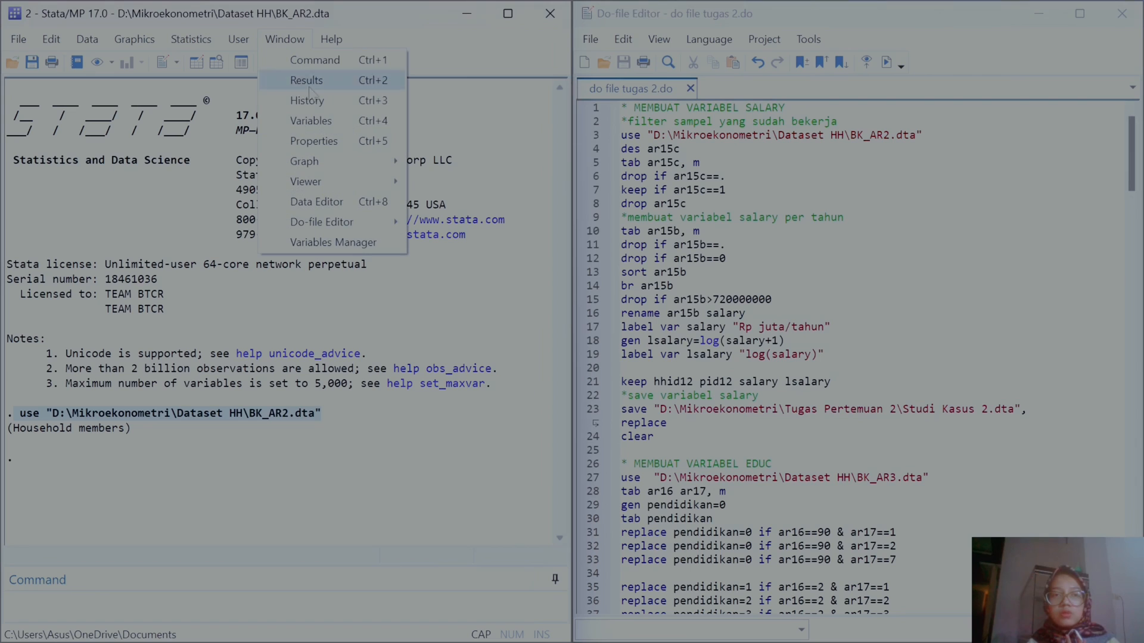
{"action": "left_click", "coordinate": [316, 117]}
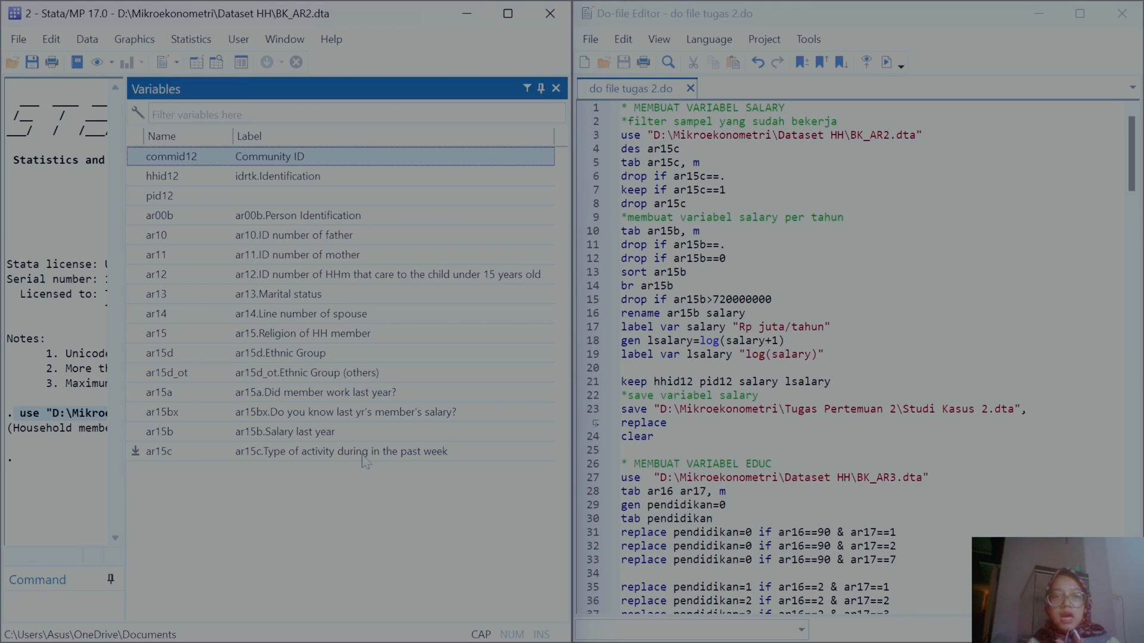
{"action": "left_click", "coordinate": [597, 152]}
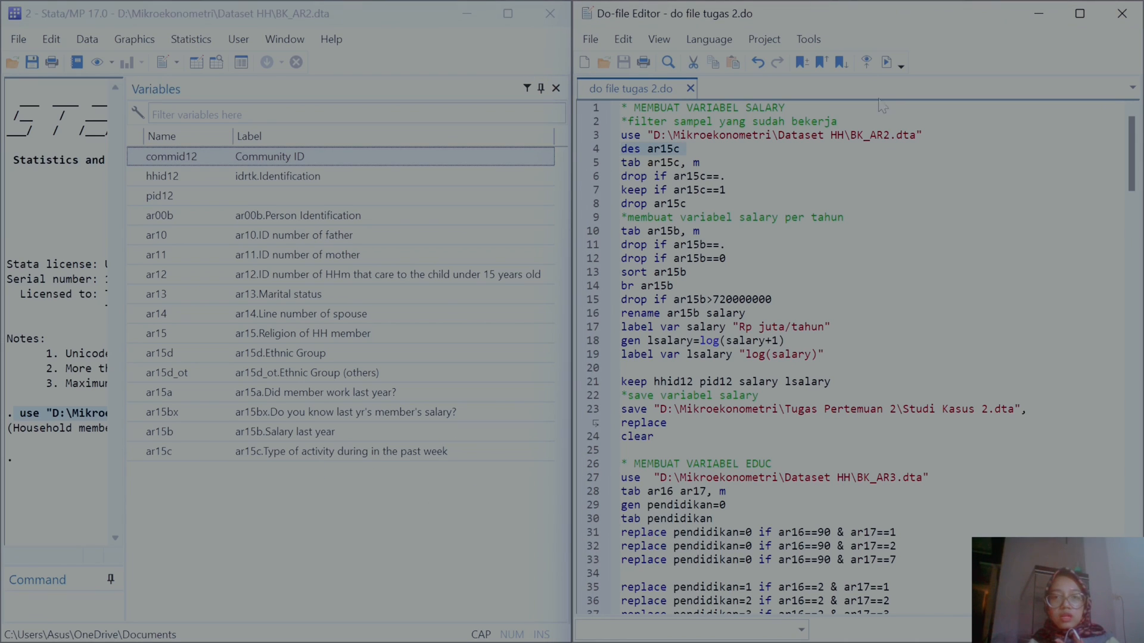
{"action": "left_click", "coordinate": [887, 62]}
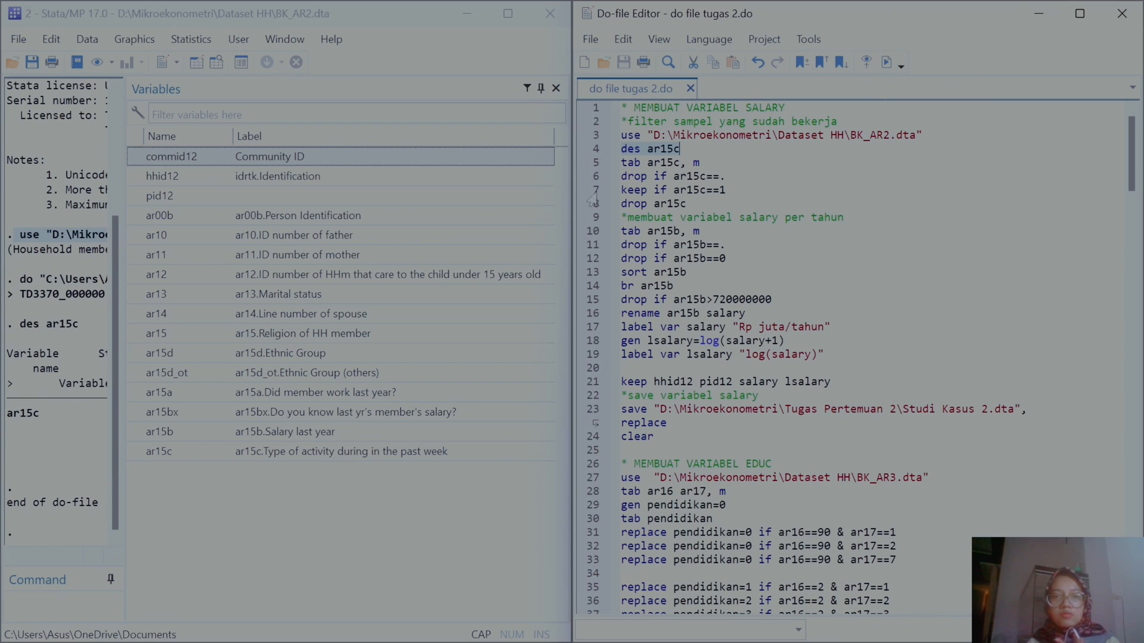
Step: Execute the tab ar15c, m line and hide the Variables pane from the Stata window
{"action": "left_click", "coordinate": [584, 163]}
{"action": "left_click", "coordinate": [886, 62]}
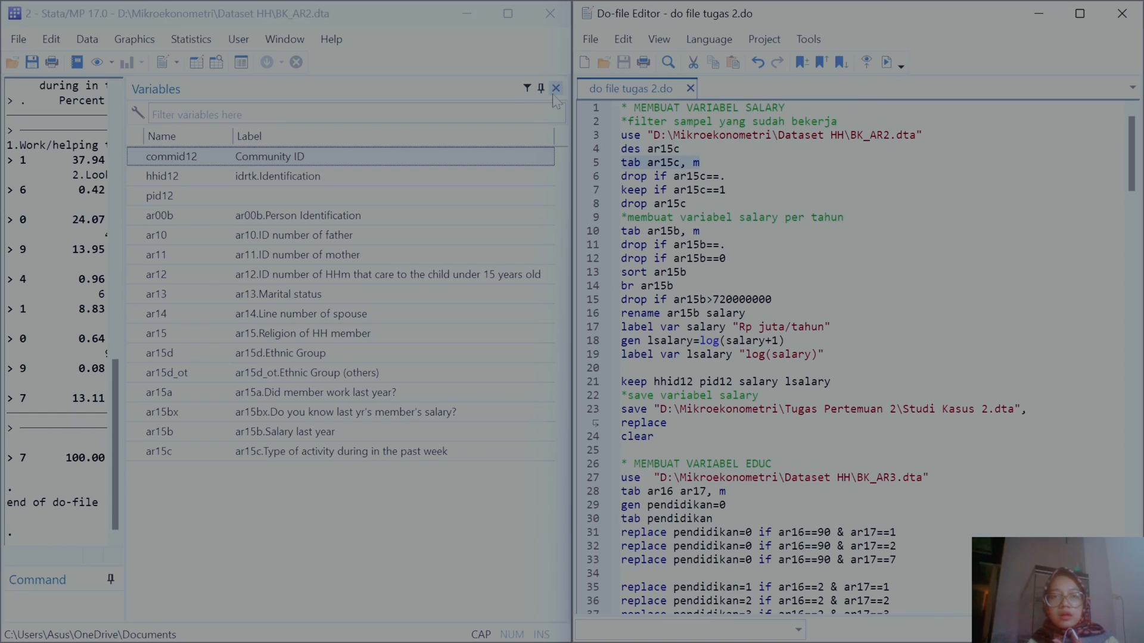
{"action": "left_click", "coordinate": [541, 89]}
{"action": "left_click", "coordinate": [886, 62]}
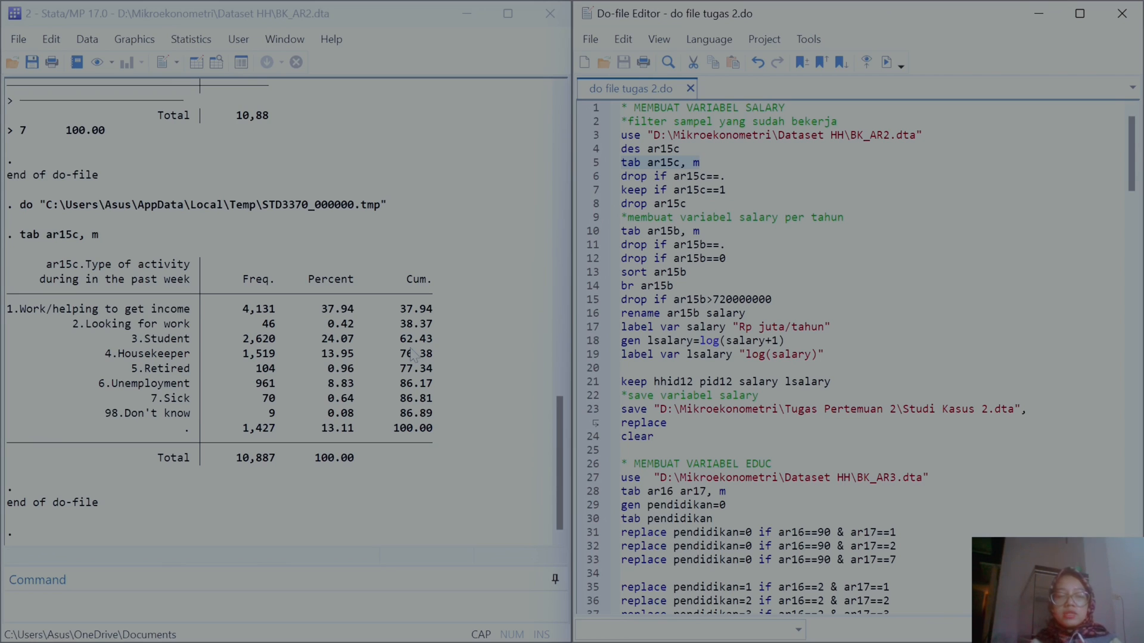
Step: Execute lines 6 to 8 one at a time: drop missing ar15c, keep ar15c==1, and drop ar15c
{"action": "left_click", "coordinate": [589, 178]}
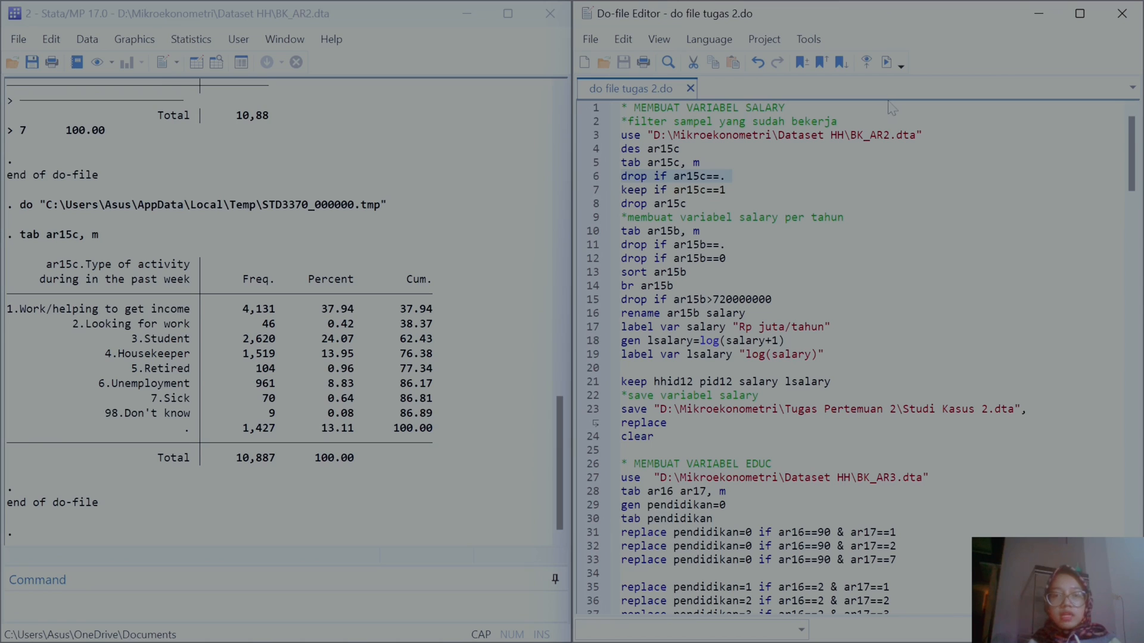
{"action": "left_click", "coordinate": [886, 62]}
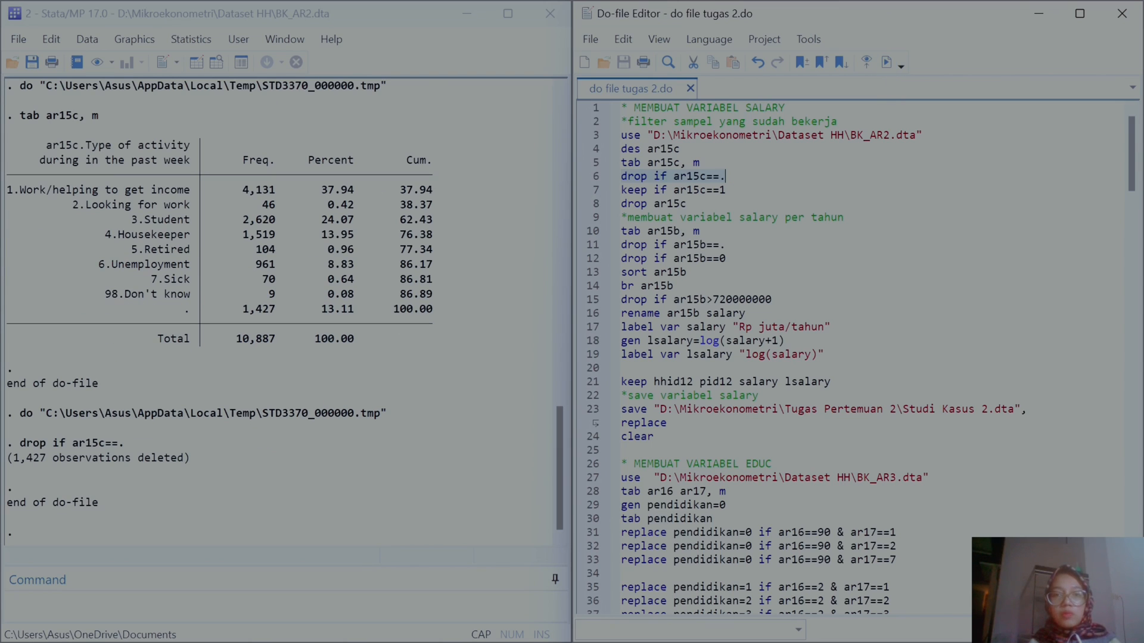
{"action": "left_click", "coordinate": [591, 192]}
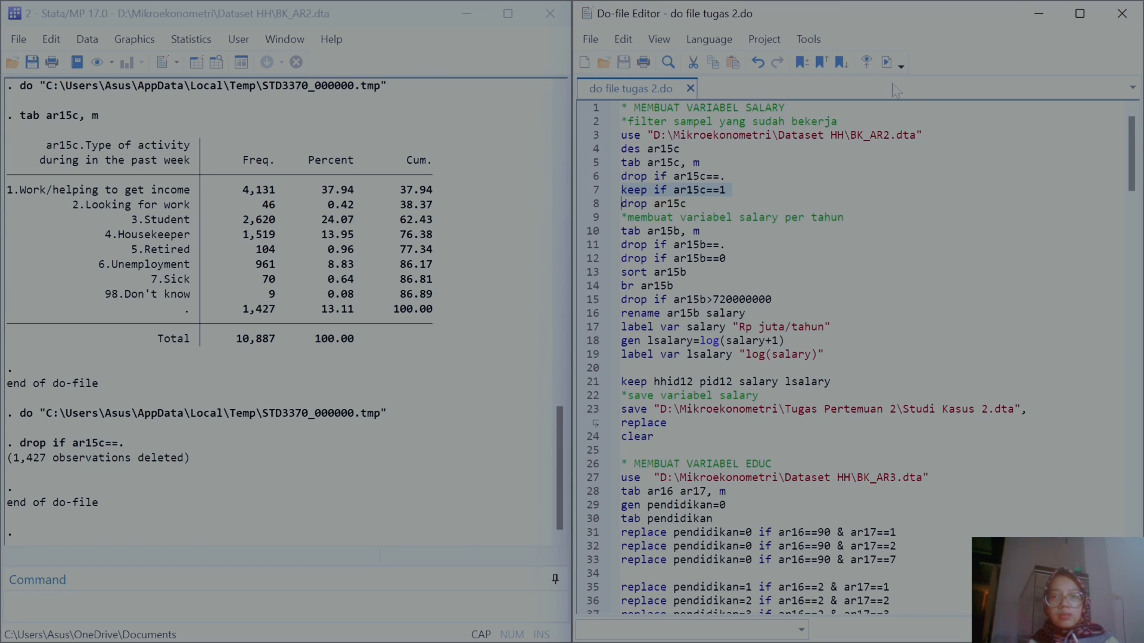
{"action": "left_click", "coordinate": [886, 62]}
{"action": "left_click", "coordinate": [593, 204]}
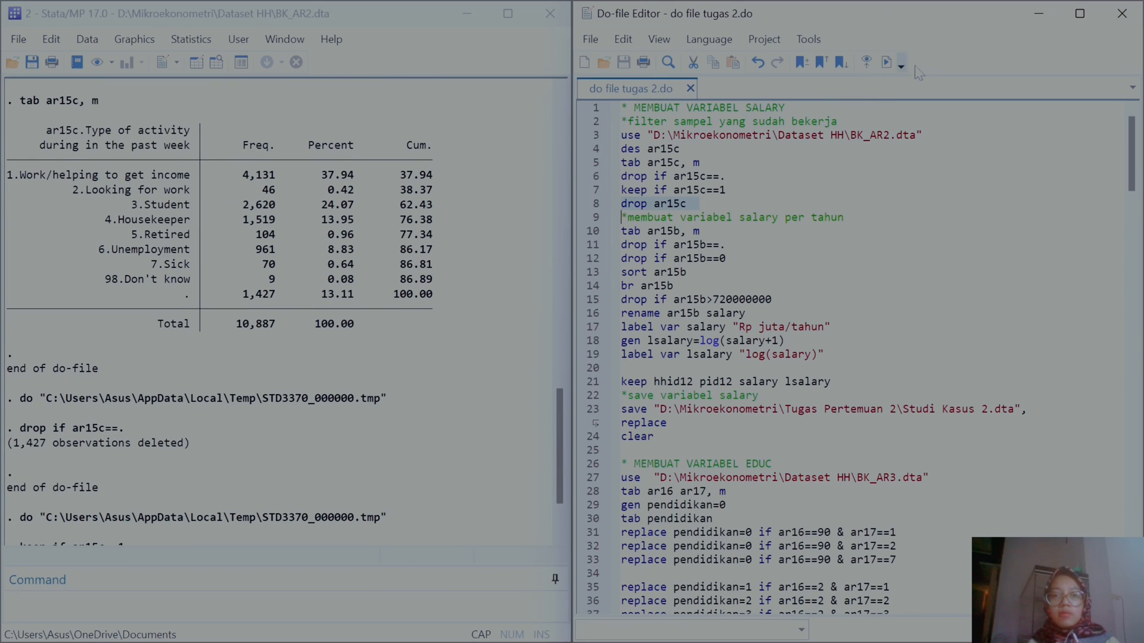
{"action": "left_click", "coordinate": [887, 62]}
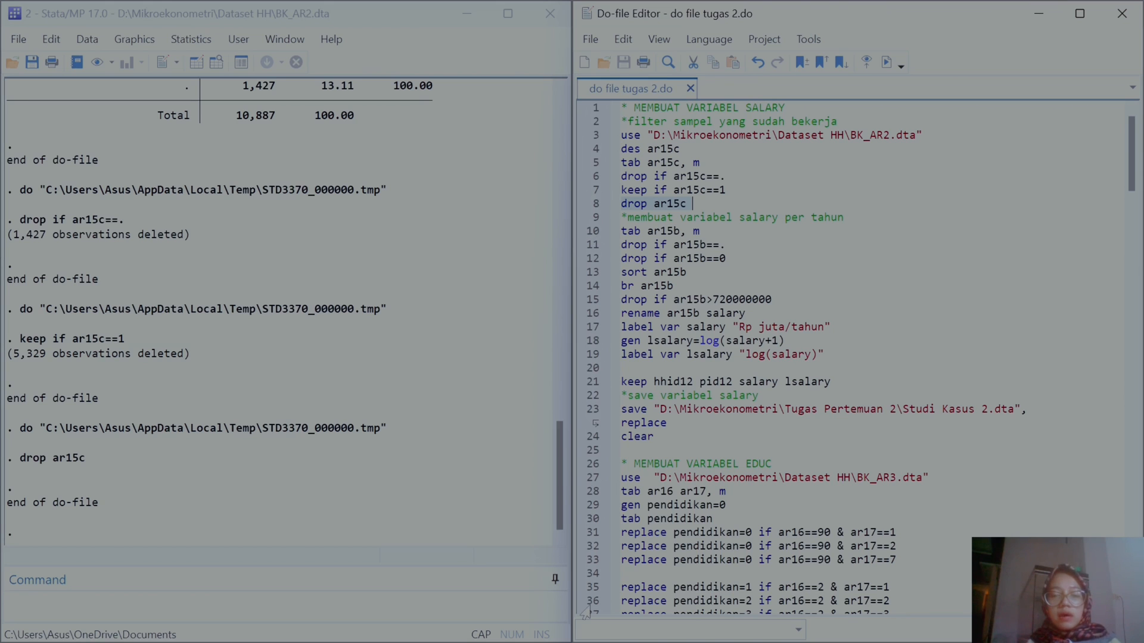
Step: Switch to the Word document to check the variable table, then return to Stata
{"action": "mouse_move", "coordinate": [694, 635]}
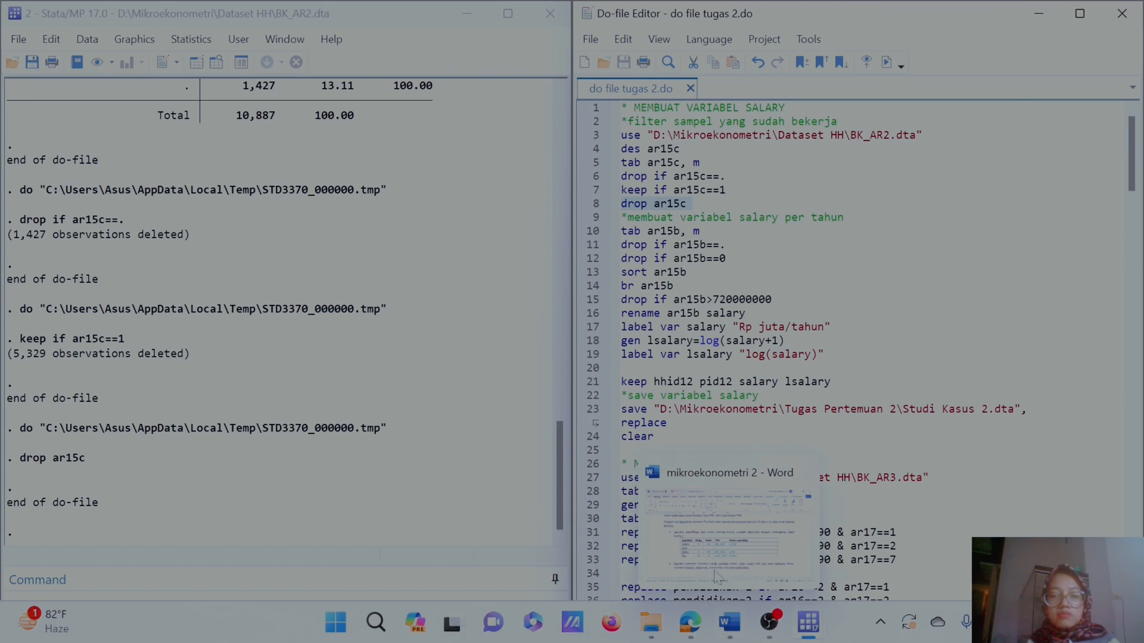
{"action": "left_click", "coordinate": [727, 626]}
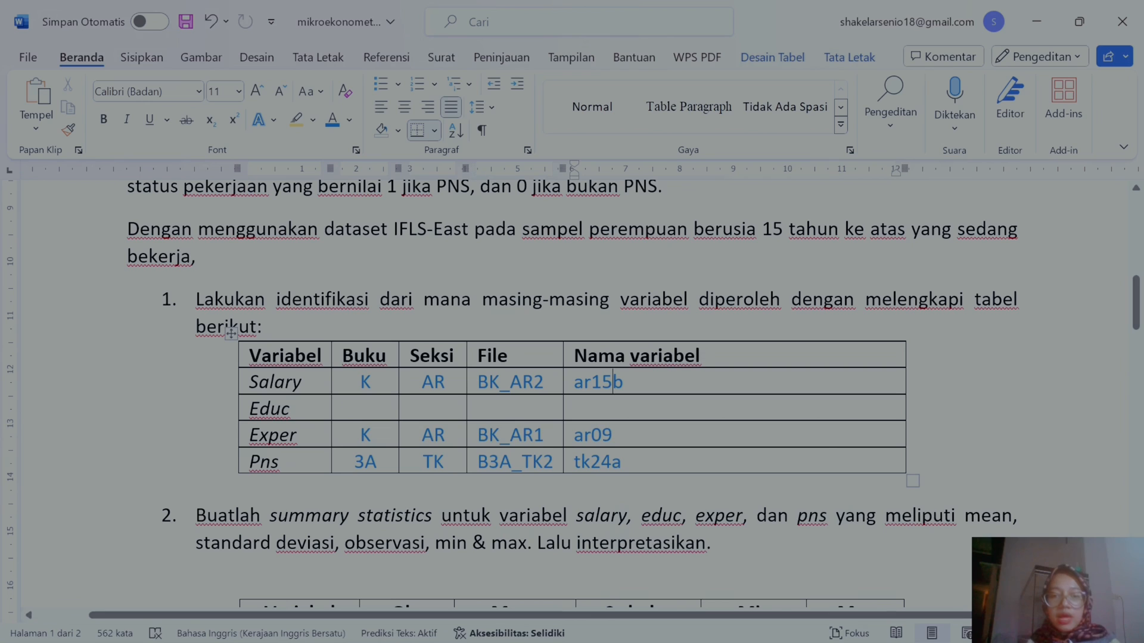
{"action": "left_click", "coordinate": [805, 630]}
Step: Execute the tab ar15b, m line and scroll through the salary frequency output
{"action": "left_click", "coordinate": [591, 237]}
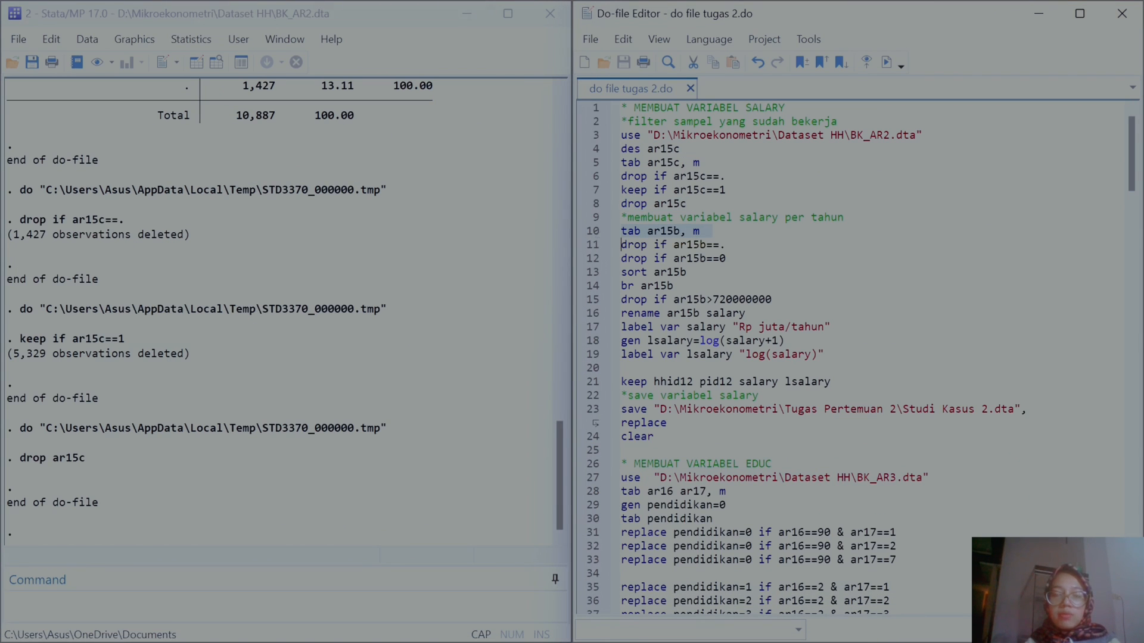
{"action": "left_click", "coordinate": [886, 62]}
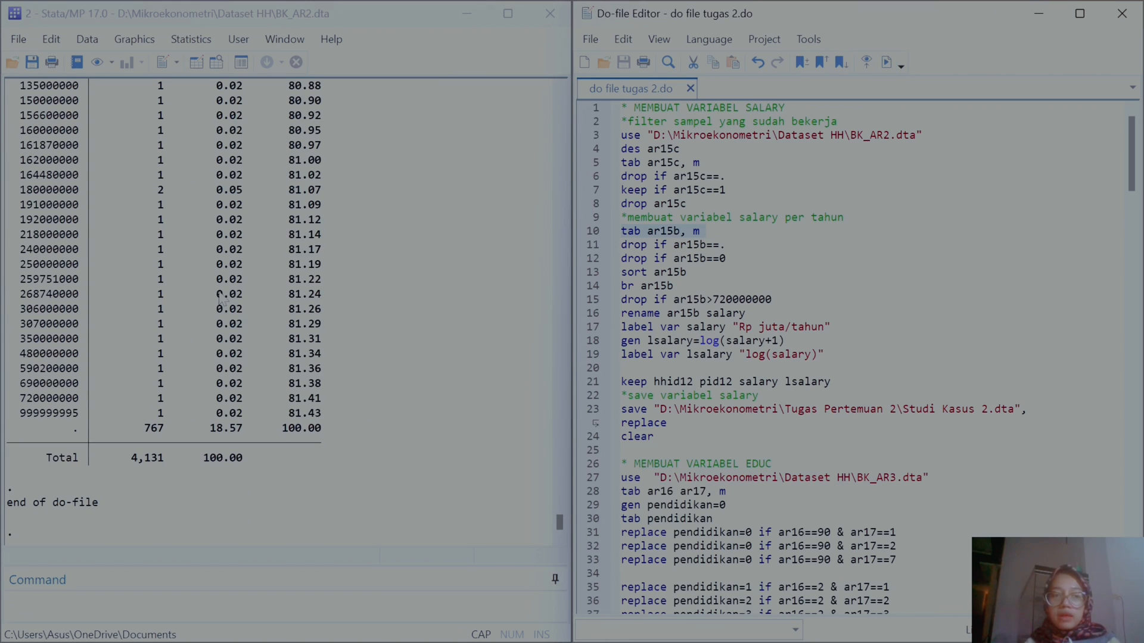
{"action": "scroll", "coordinate": [219, 298], "scroll_direction": "up", "scroll_amount": 6}
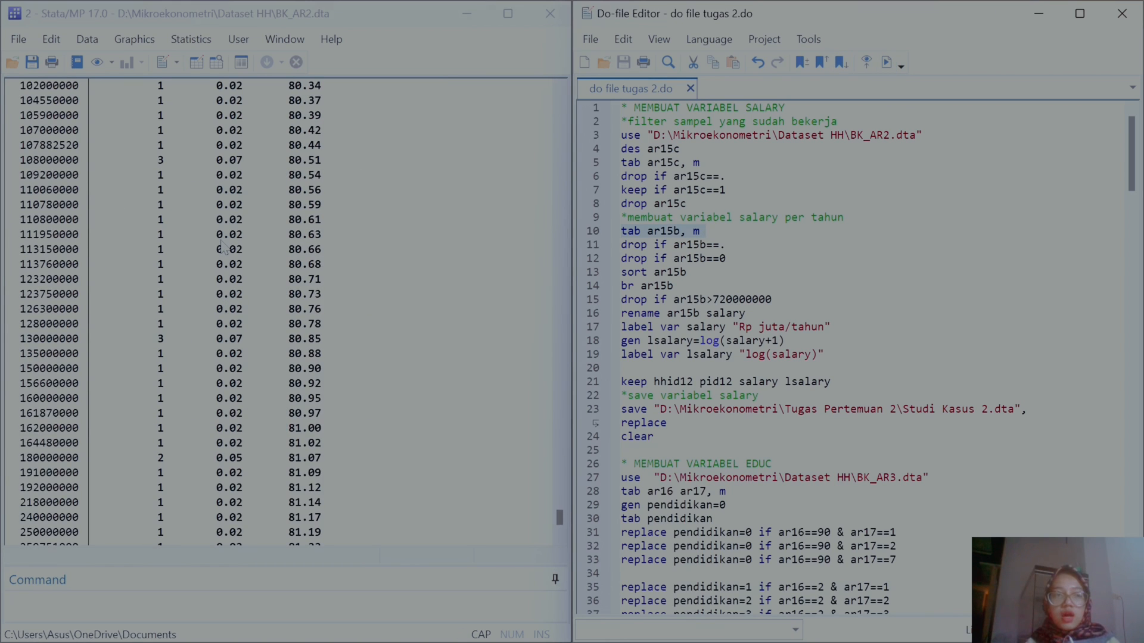
{"action": "scroll", "coordinate": [222, 243], "scroll_direction": "down", "scroll_amount": 4}
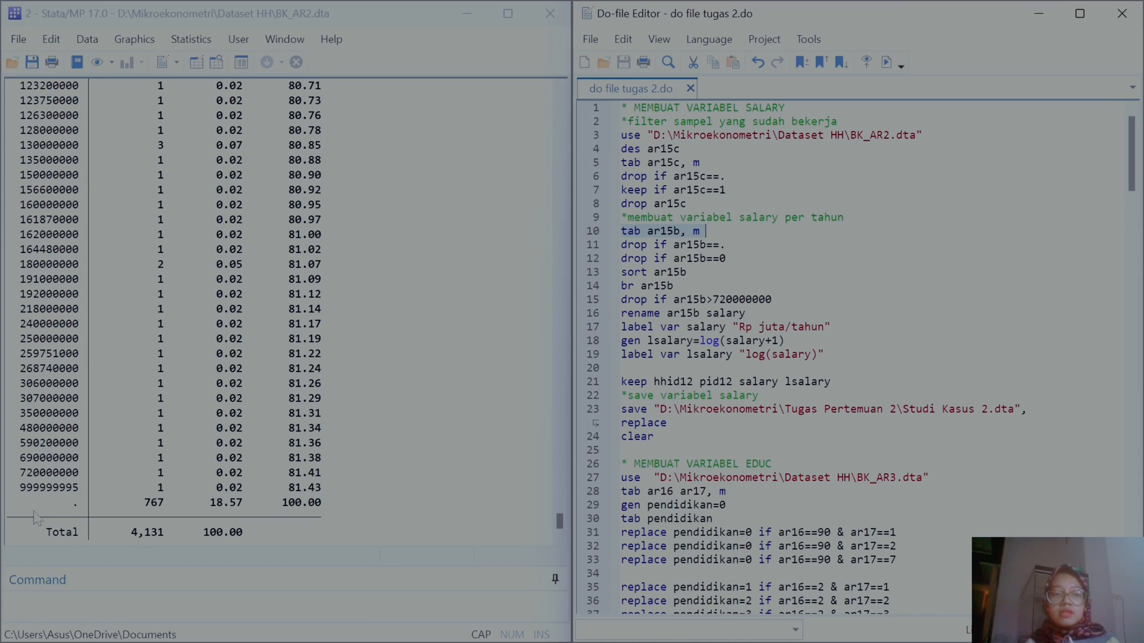
Step: Execute lines 11 and 12 to drop missing and zero values of ar15b
{"action": "left_click", "coordinate": [594, 249]}
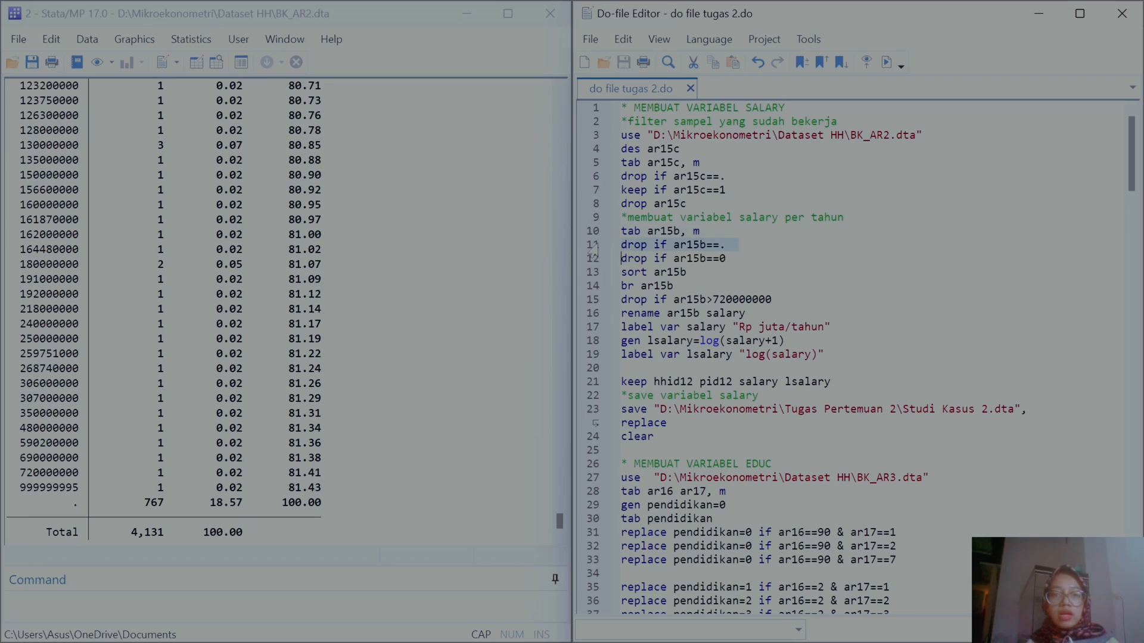
{"action": "left_click", "coordinate": [886, 62]}
{"action": "left_click", "coordinate": [585, 260]}
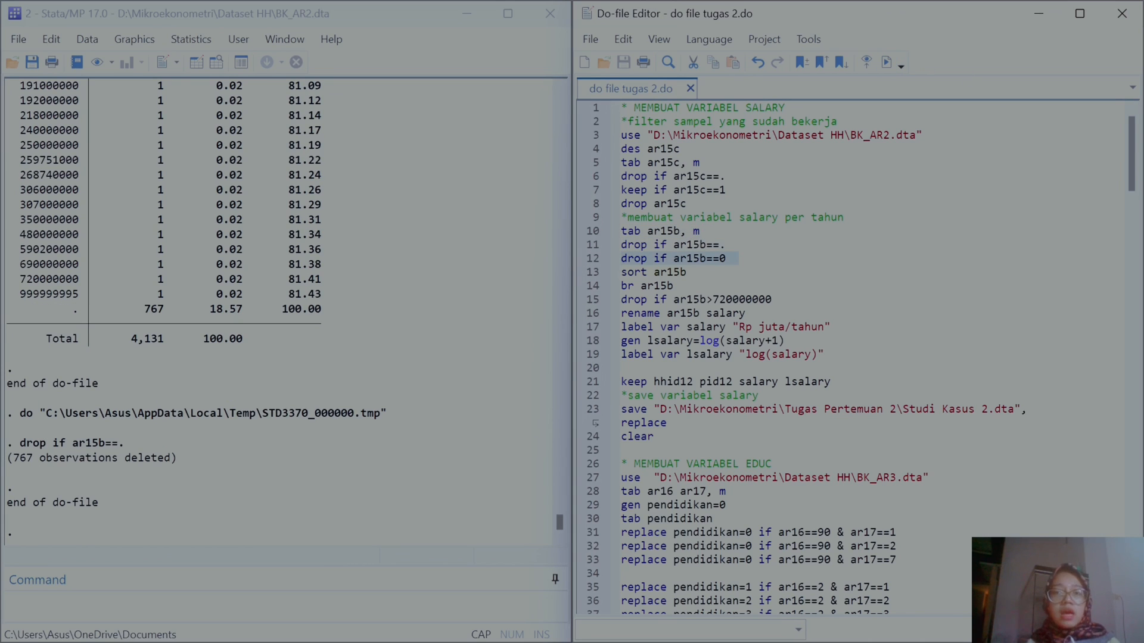
{"action": "left_click", "coordinate": [887, 62]}
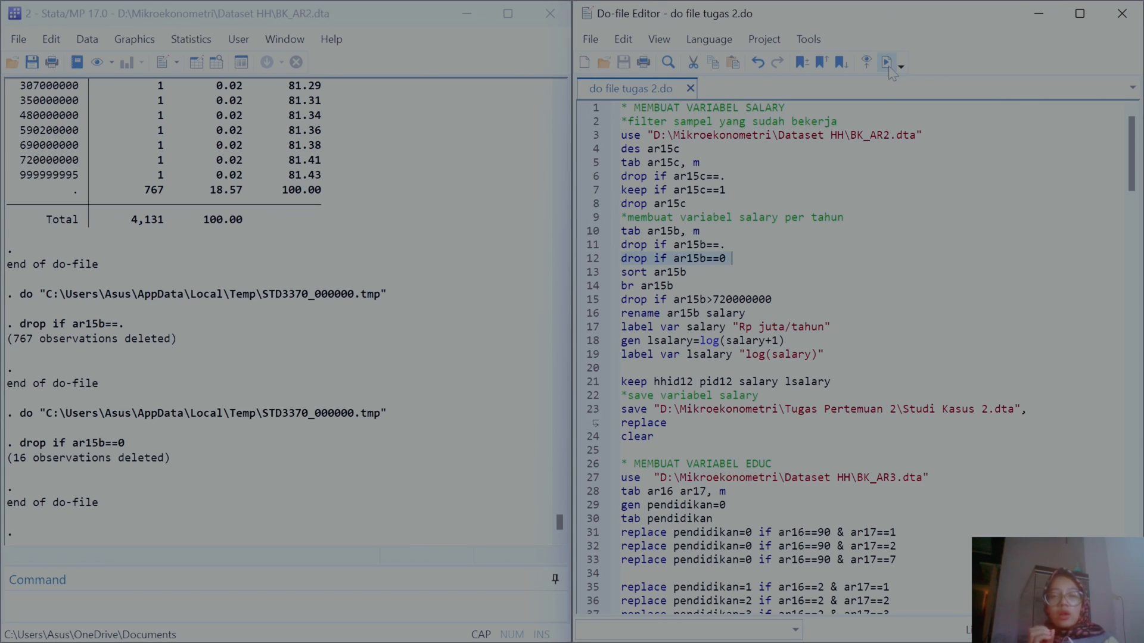
Step: Execute the sort ar15b line and the br ar15b line to open the sorted salary column
{"action": "left_click", "coordinate": [587, 275]}
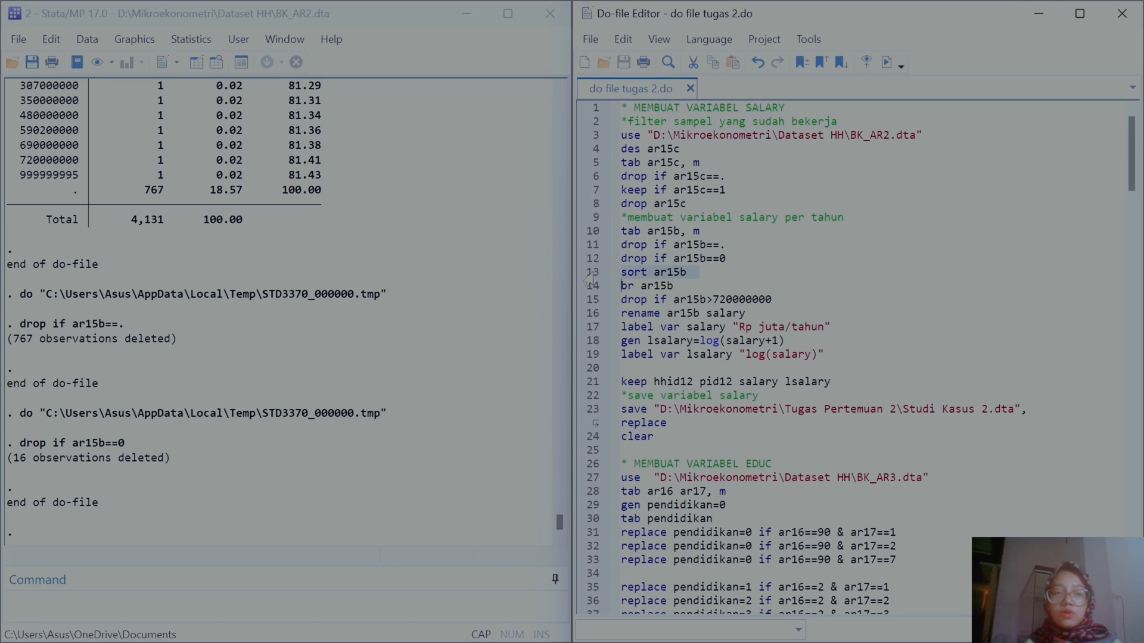
{"action": "left_click", "coordinate": [887, 64]}
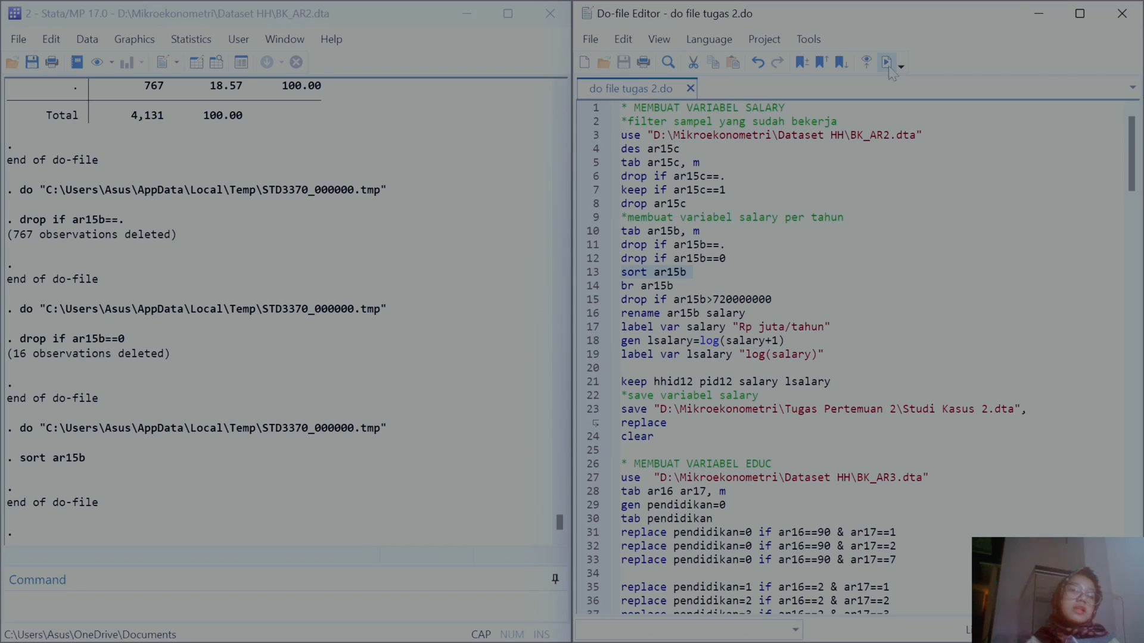
{"action": "left_click", "coordinate": [583, 291]}
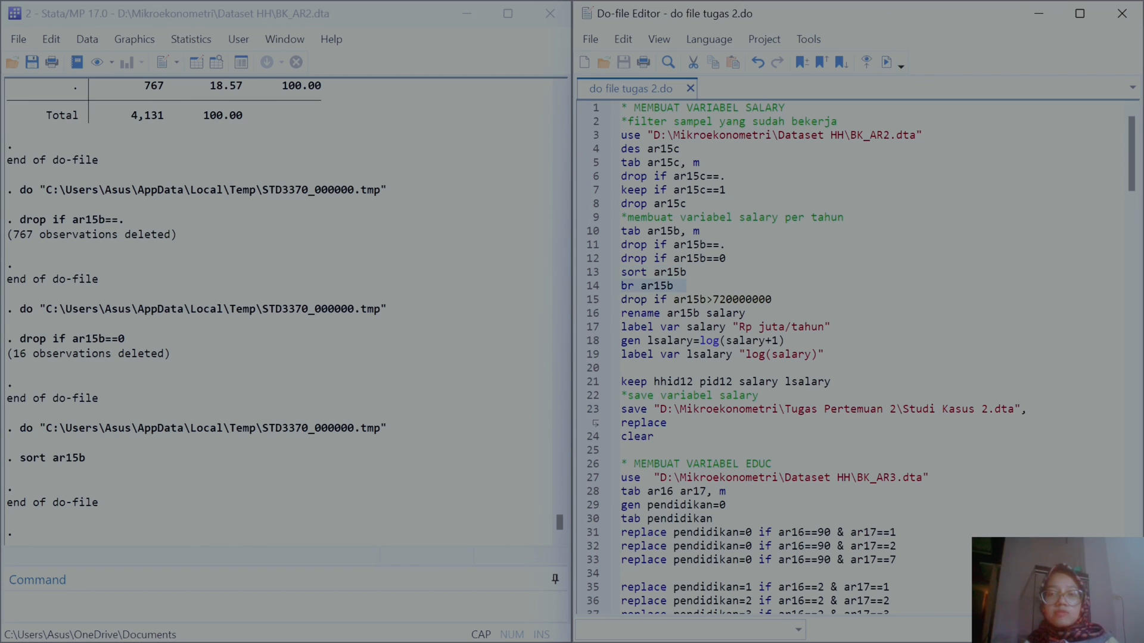
{"action": "left_click", "coordinate": [886, 62]}
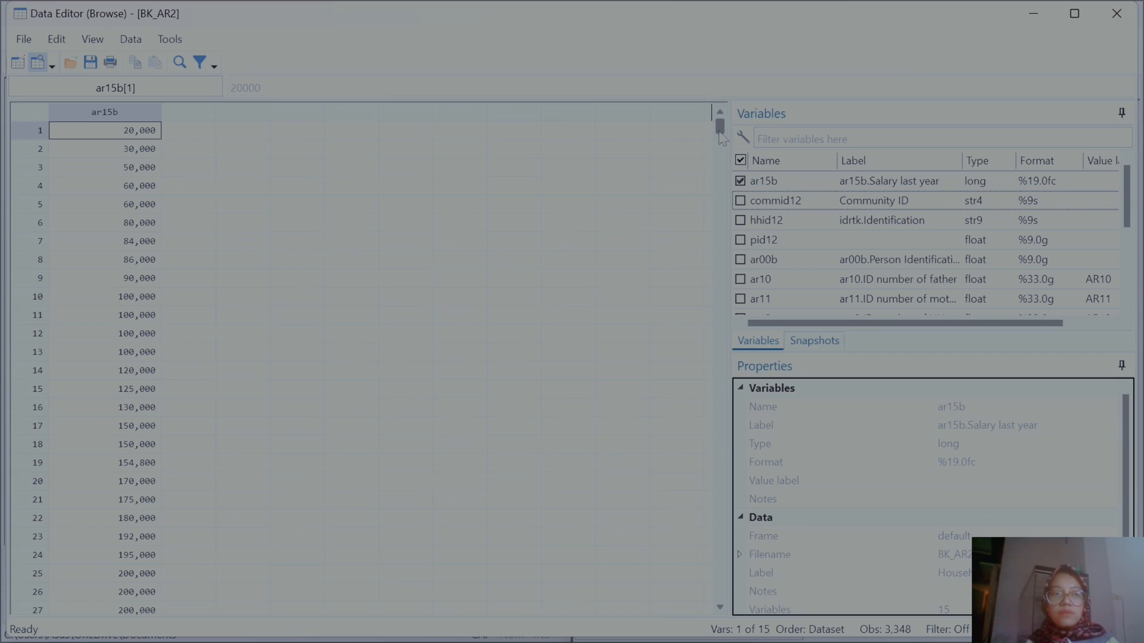
Step: Scroll to the last observation of ar15b in the Data Editor, select it, and close the editor
{"action": "mouse_move", "coordinate": [719, 134]}
{"action": "left_mouse_down"}
{"action": "mouse_move", "coordinate": [720, 159]}
{"action": "mouse_move", "coordinate": [727, 119]}
{"action": "left_mouse_up"}
{"action": "left_click_drag", "start_coordinate": [720, 126], "coordinate": [720, 593]}
{"action": "scroll", "coordinate": [430, 370], "scroll_direction": "up", "scroll_amount": 10}
{"action": "scroll", "coordinate": [430, 370], "scroll_direction": "down", "scroll_amount": 10}
{"action": "scroll", "coordinate": [280, 305], "scroll_direction": "up", "scroll_amount": 6}
{"action": "left_click", "coordinate": [111, 445]}
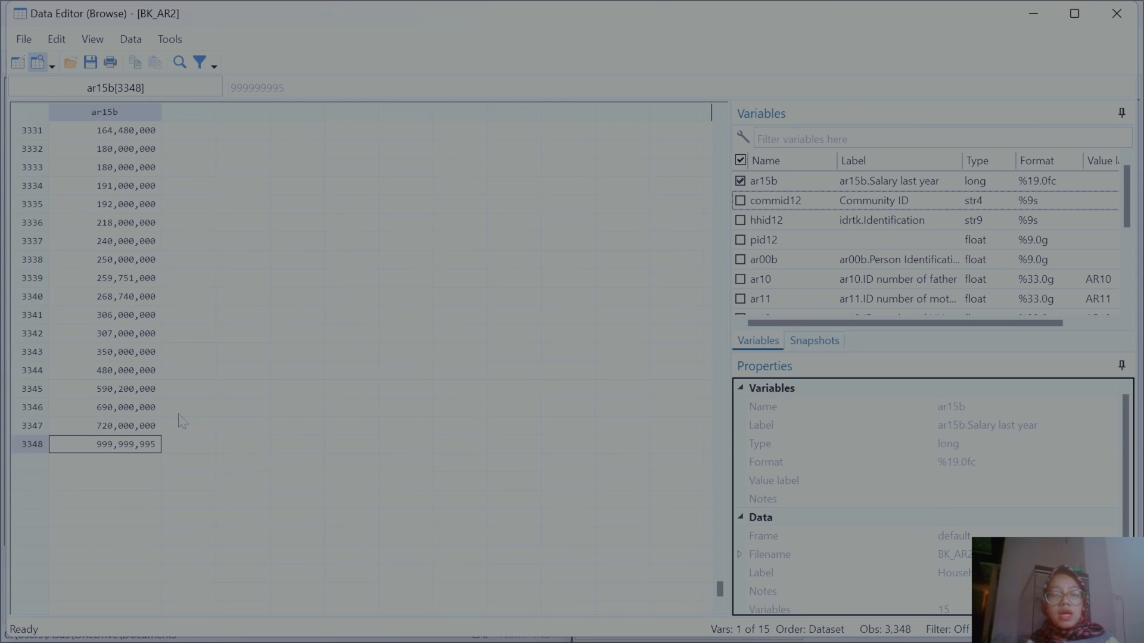
{"action": "left_click", "coordinate": [1043, 14]}
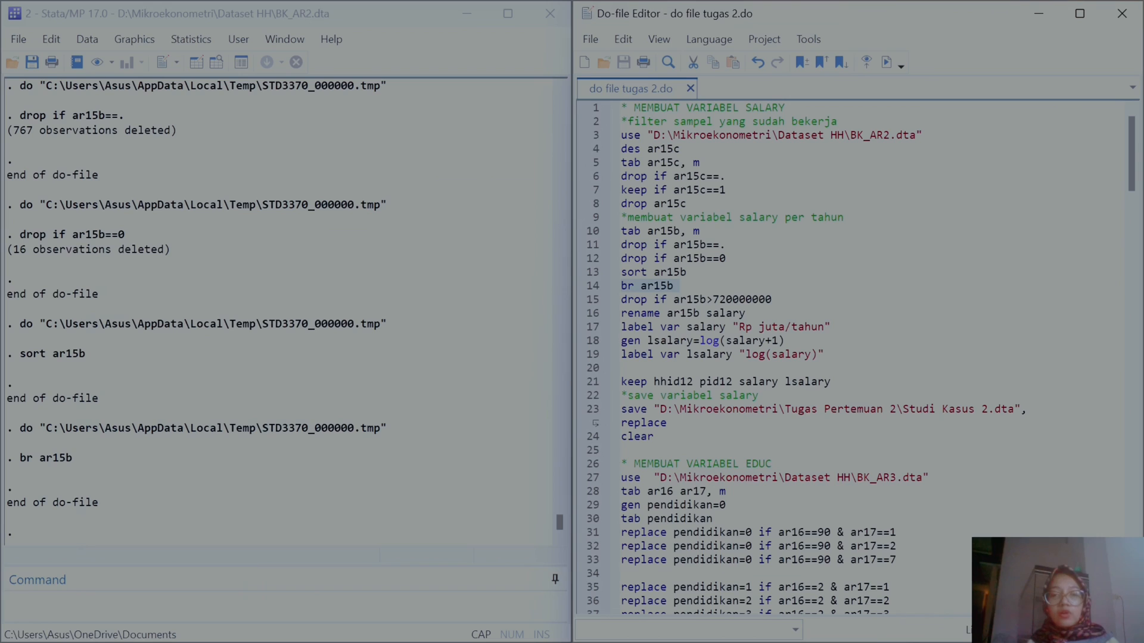
Step: Execute the lines dropping ar15b above 720000000 and renaming ar15b to salary
{"action": "left_click", "coordinate": [581, 300]}
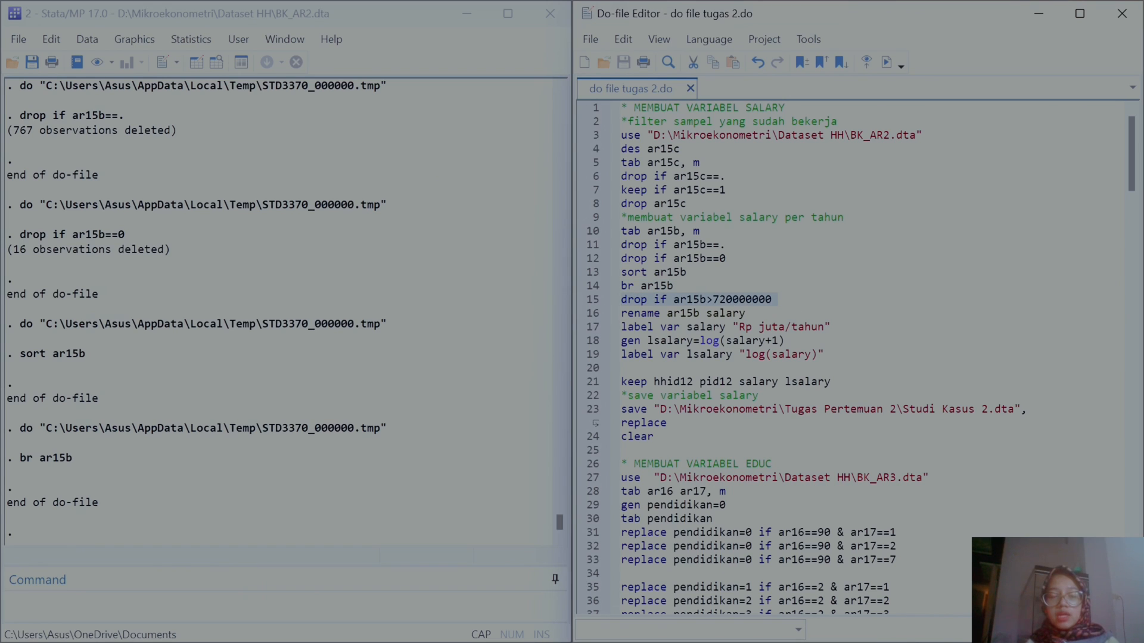
{"action": "left_click", "coordinate": [886, 62]}
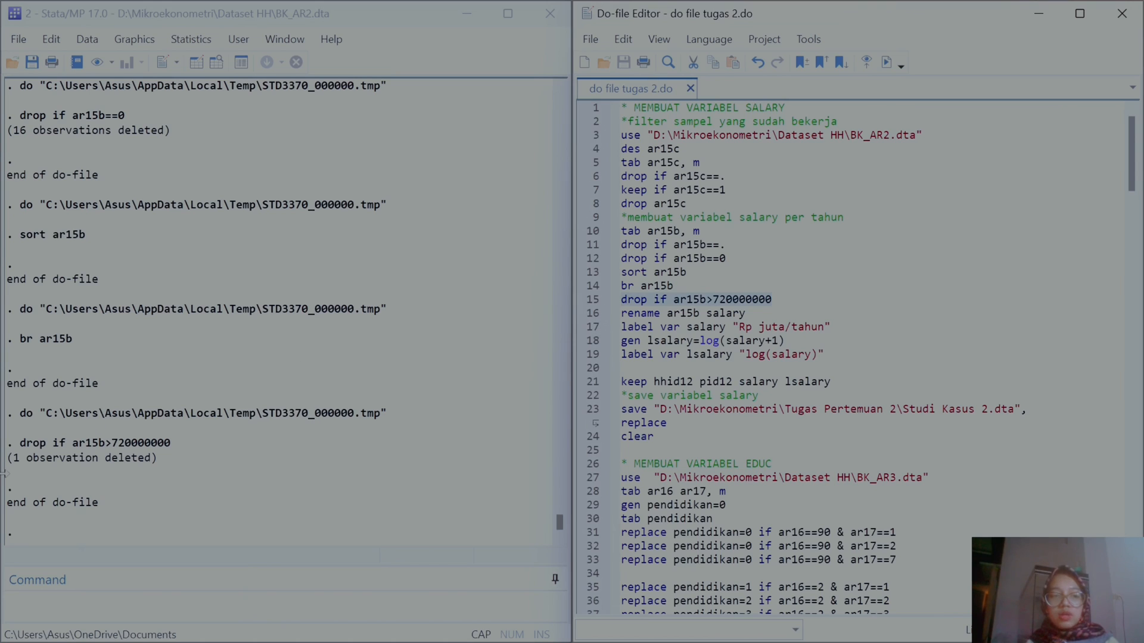
{"action": "left_click", "coordinate": [591, 315]}
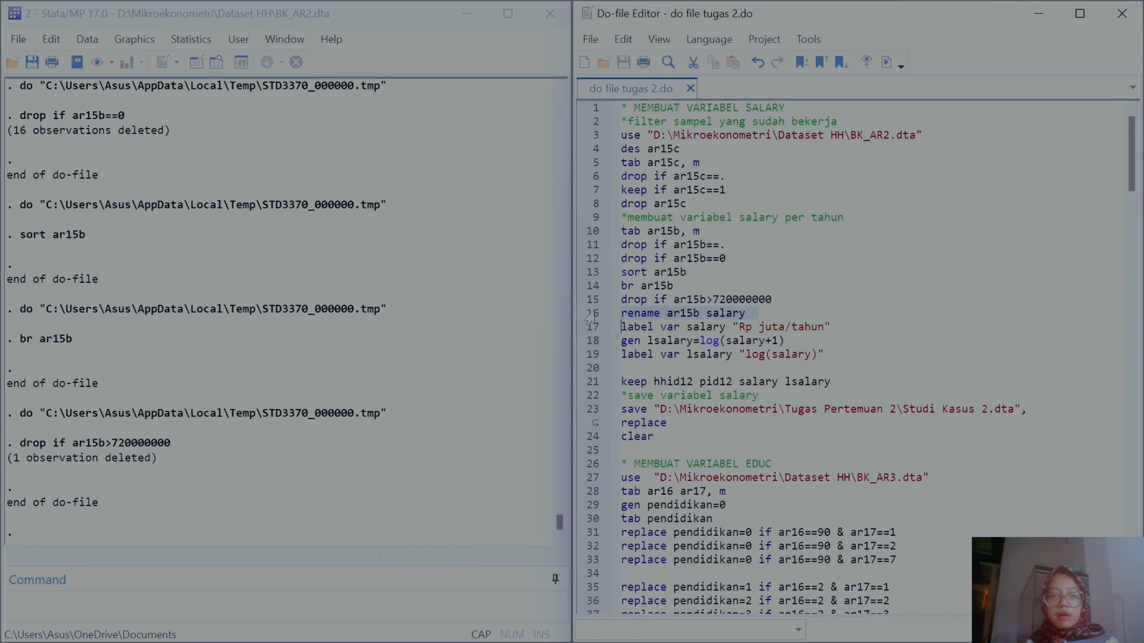
{"action": "left_click", "coordinate": [886, 62]}
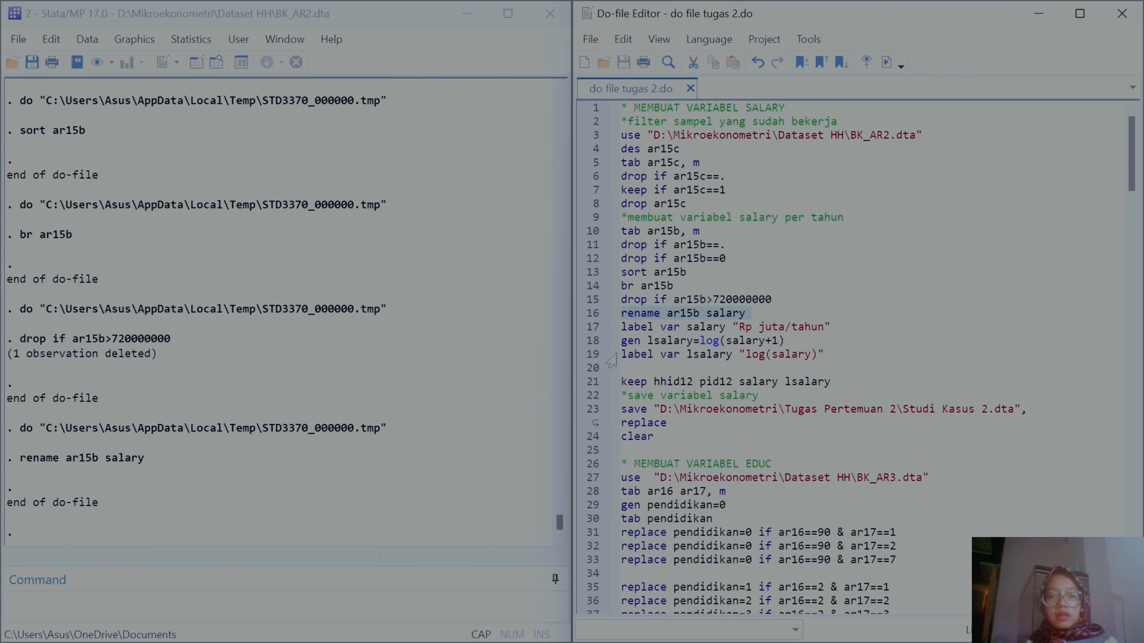
Step: Execute the do-file lines labelling salary as "Rp juta/tahun" and generating lsalary=log(salary+1)
{"action": "left_click", "coordinate": [586, 329]}
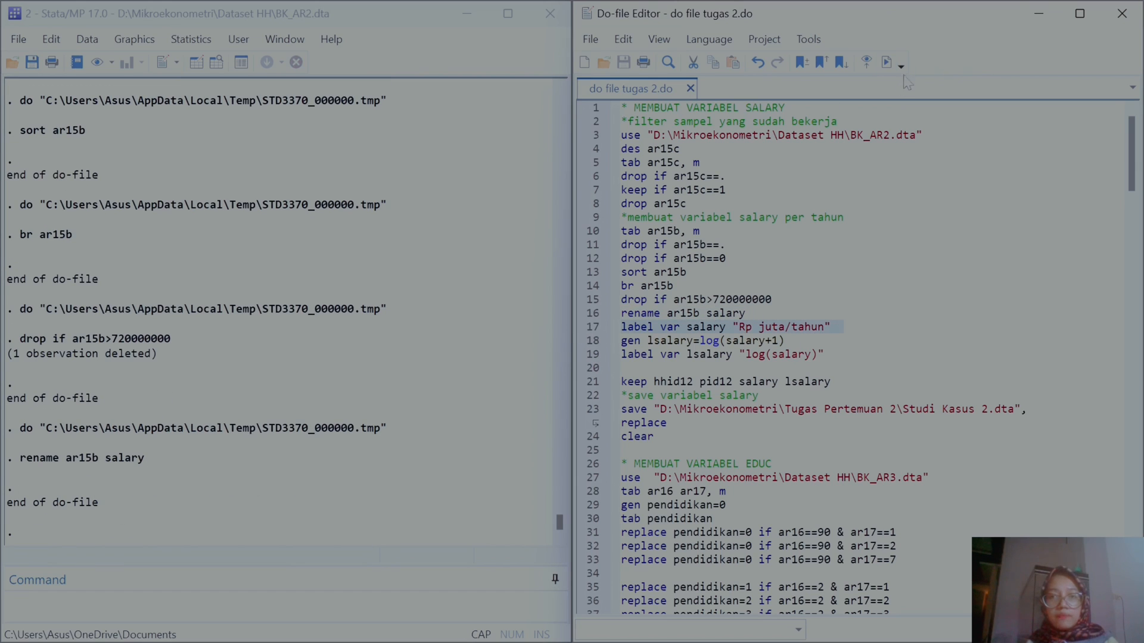
{"action": "left_click", "coordinate": [887, 62]}
{"action": "left_click", "coordinate": [590, 340]}
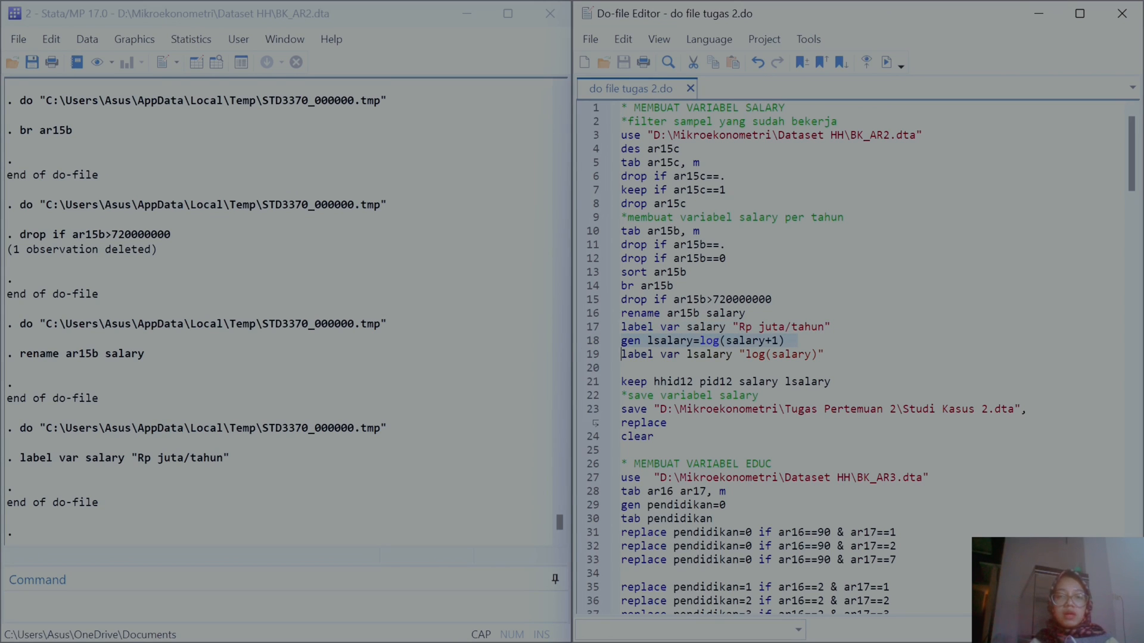
{"action": "left_click", "coordinate": [886, 64]}
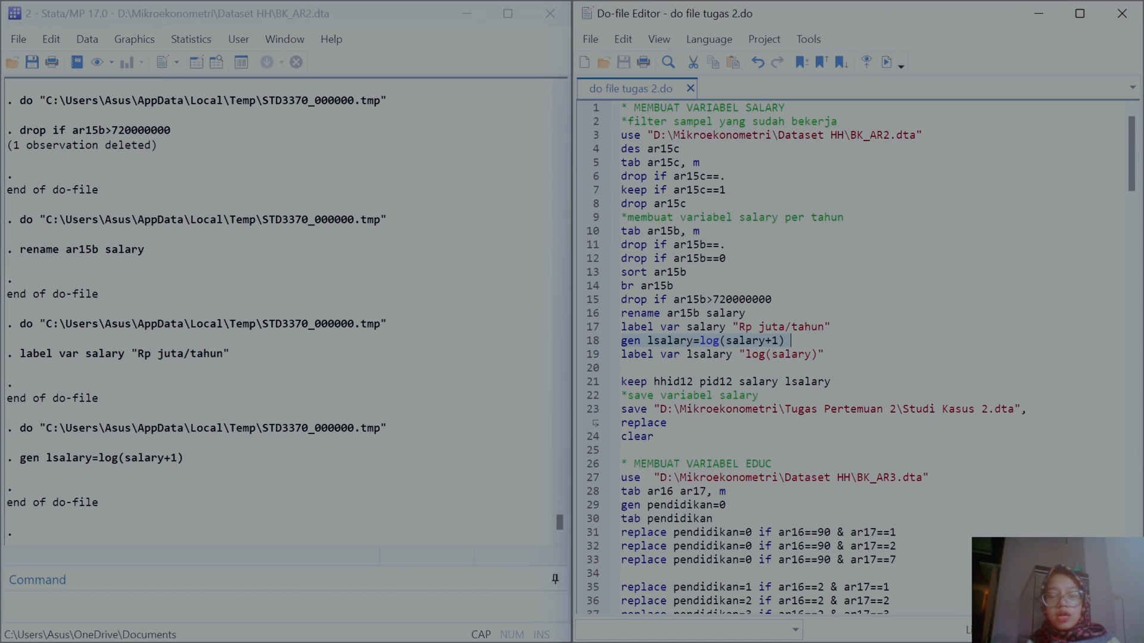
Step: Execute the line labelling lsalary as "log(salary)"
{"action": "scroll", "coordinate": [852, 357], "scroll_direction": "down", "scroll_amount": 1}
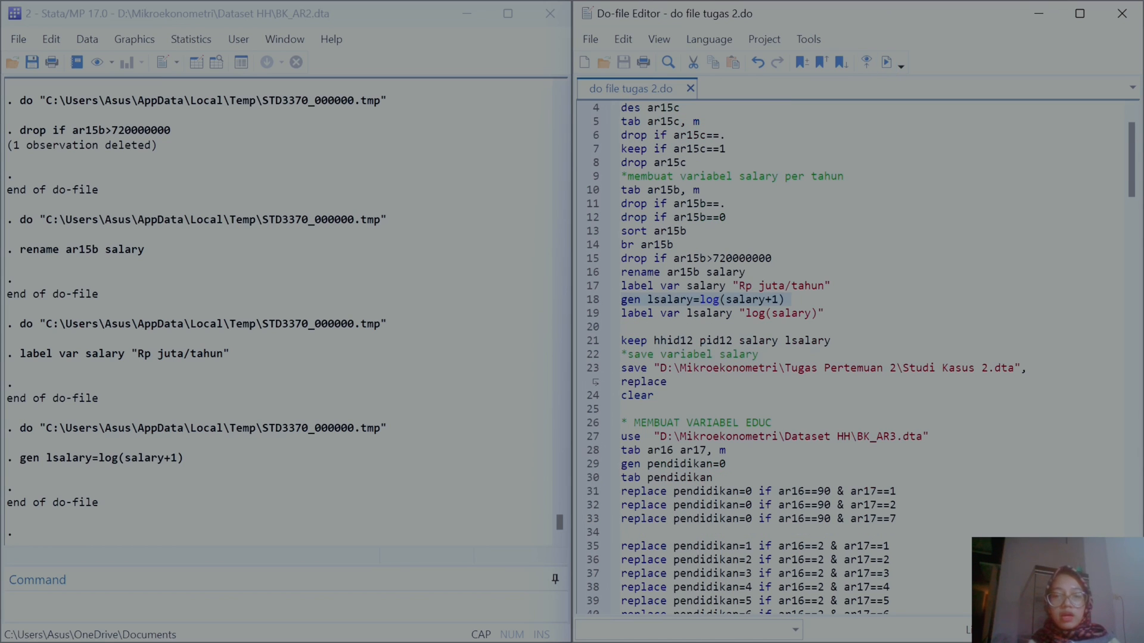
{"action": "left_click", "coordinate": [586, 315]}
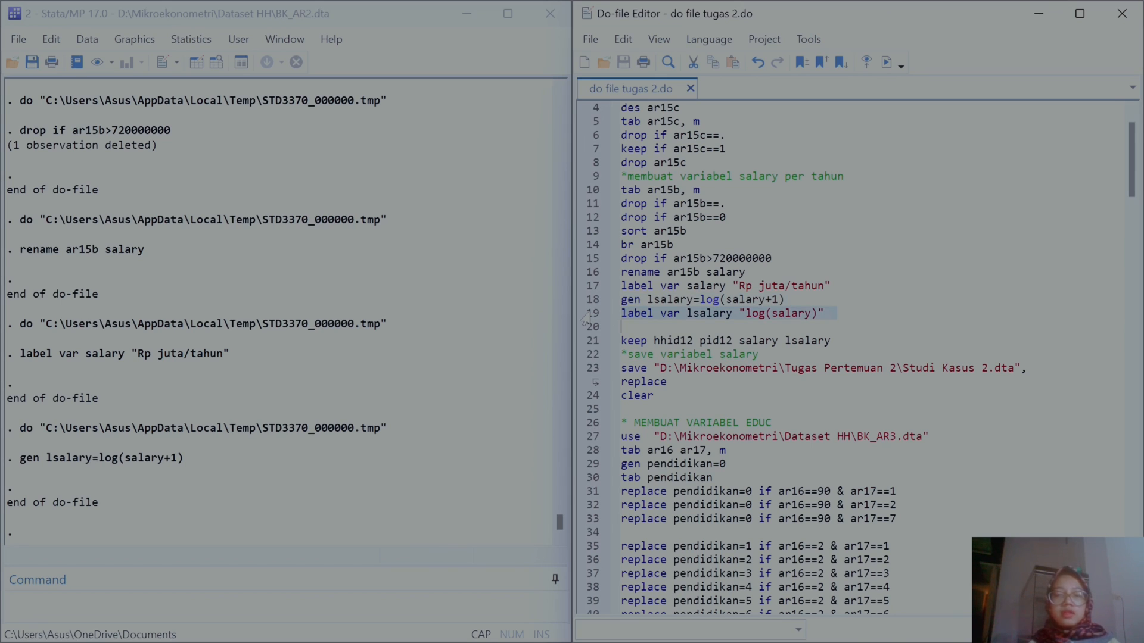
{"action": "left_click", "coordinate": [887, 63]}
Step: Open the Variables window to review the variable labels, then close it
{"action": "left_click", "coordinate": [292, 39]}
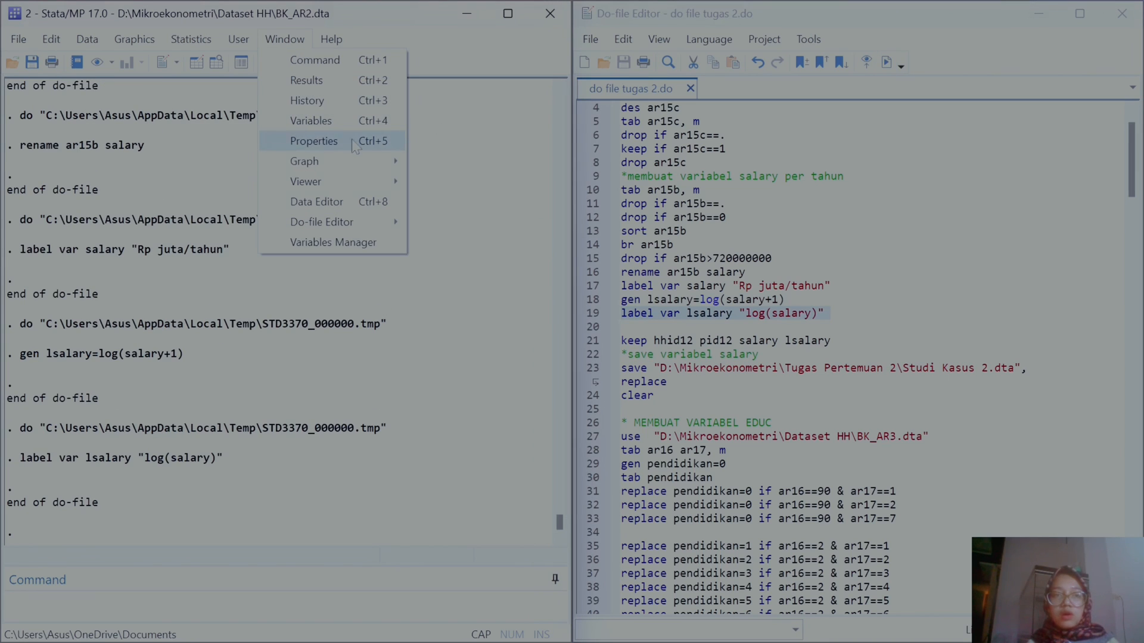
{"action": "left_click", "coordinate": [310, 120]}
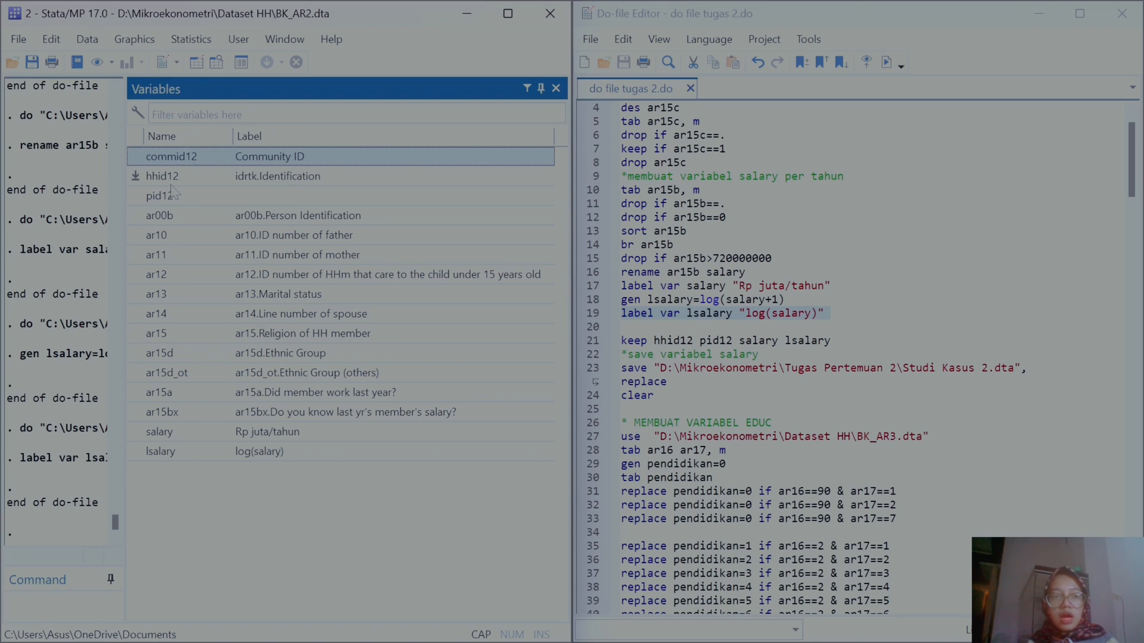
{"action": "left_click", "coordinate": [557, 89]}
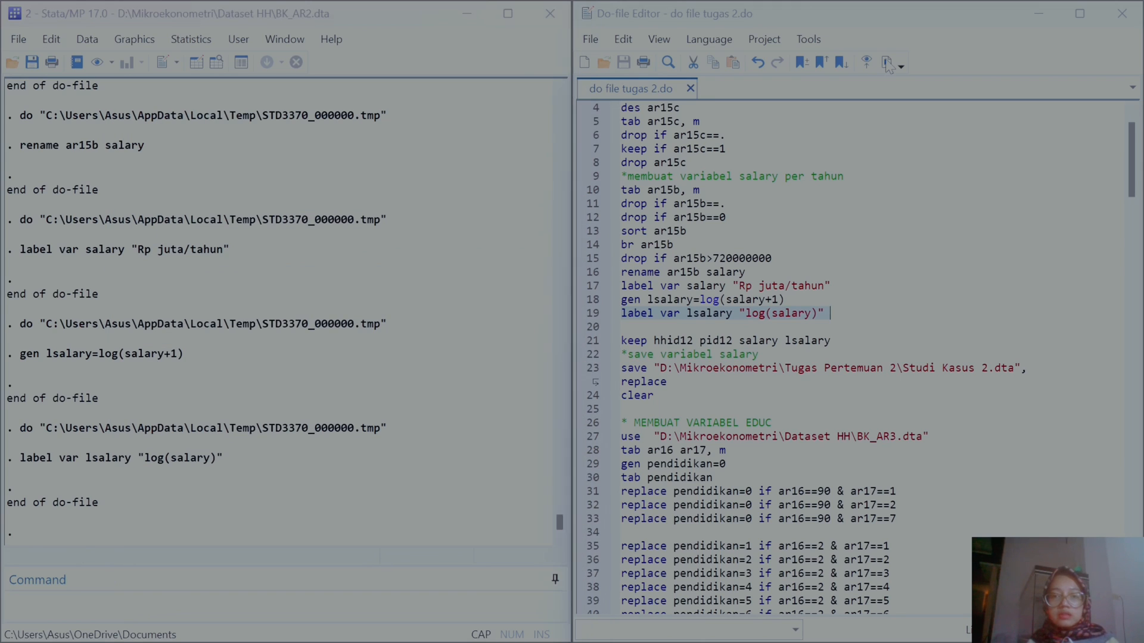
Step: Execute the keep line retaining hhid12, pid12, salary and lsalary
{"action": "left_click", "coordinate": [603, 345]}
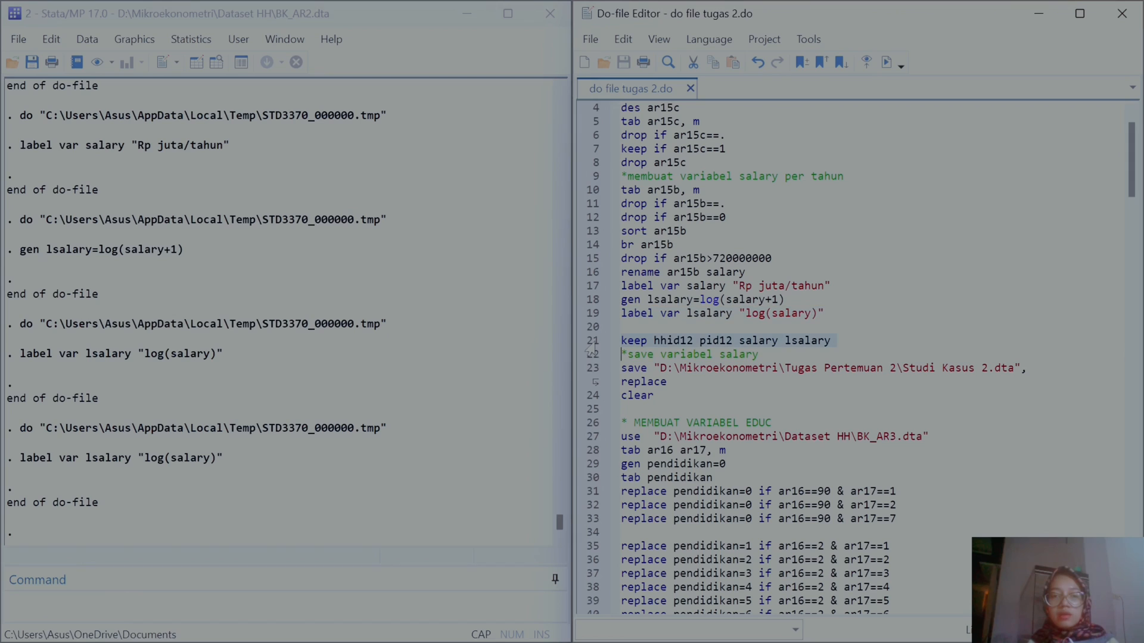
{"action": "left_click", "coordinate": [888, 62]}
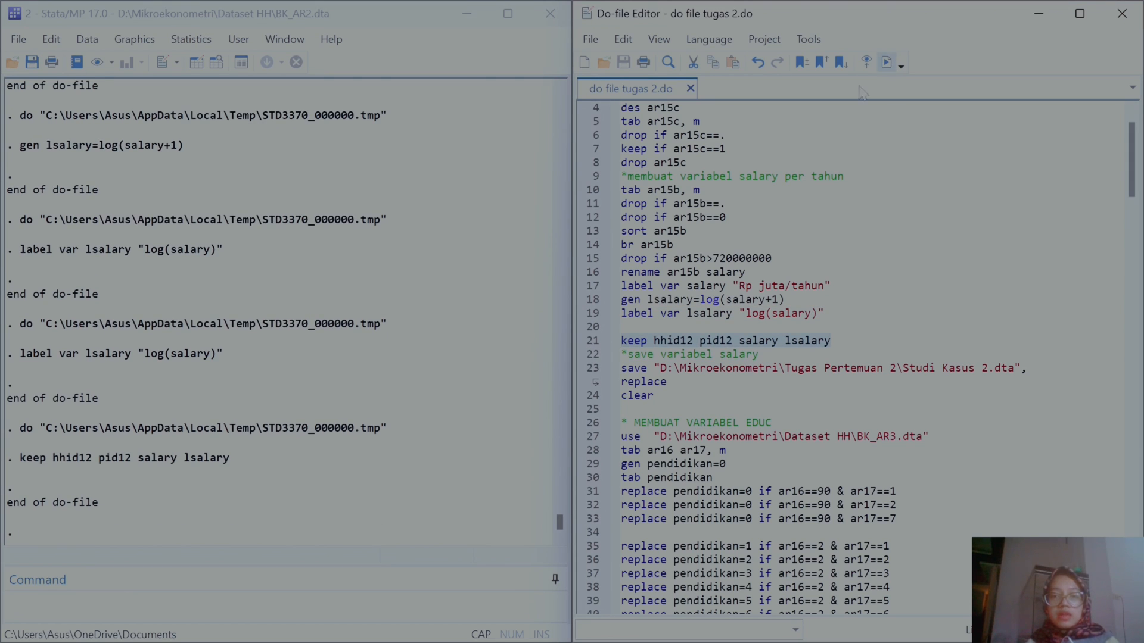
{"action": "left_click", "coordinate": [595, 374]}
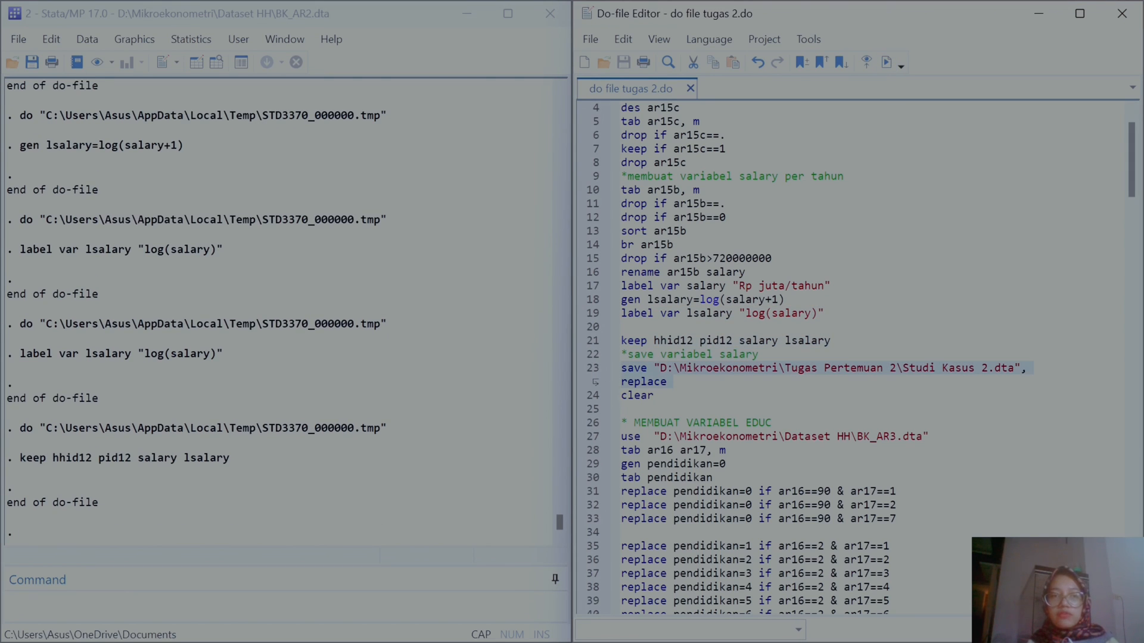
Step: Save the current dataset as Studi Kasus 2 in the D:\Mikroekonometri\Tugas Pertemuan 2 folder
{"action": "left_click", "coordinate": [18, 37]}
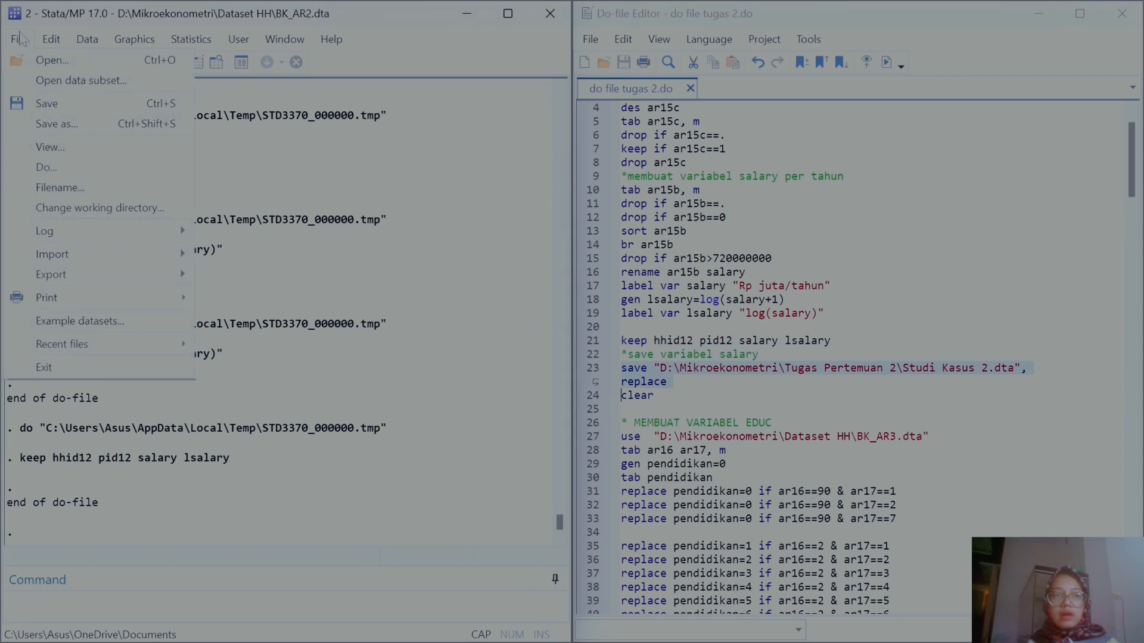
{"action": "left_click", "coordinate": [57, 124]}
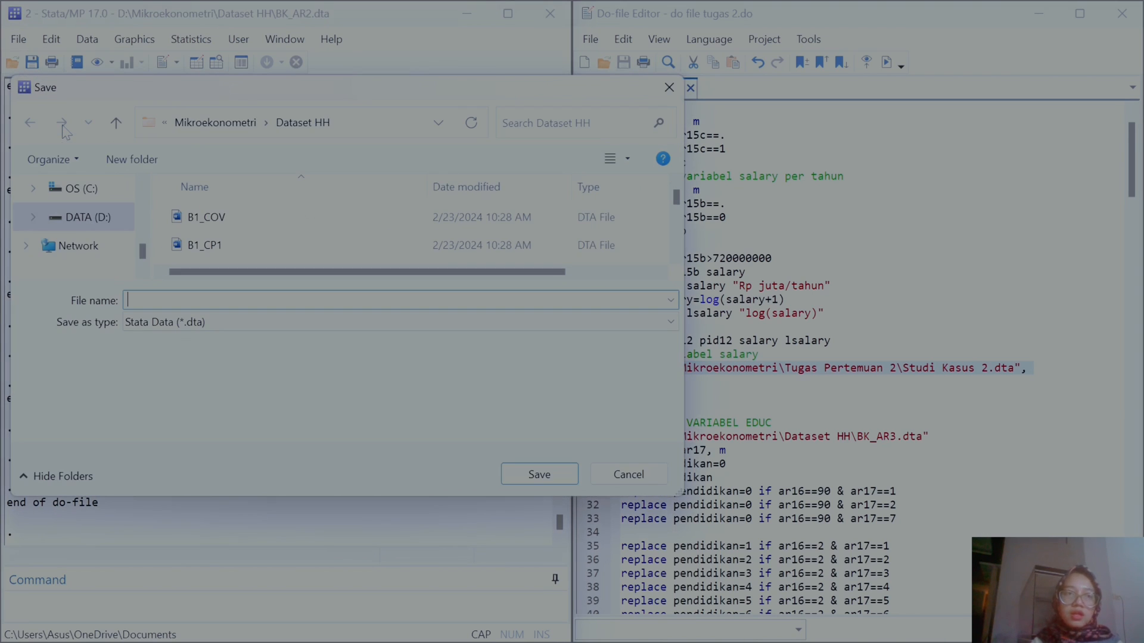
{"action": "left_click", "coordinate": [106, 229]}
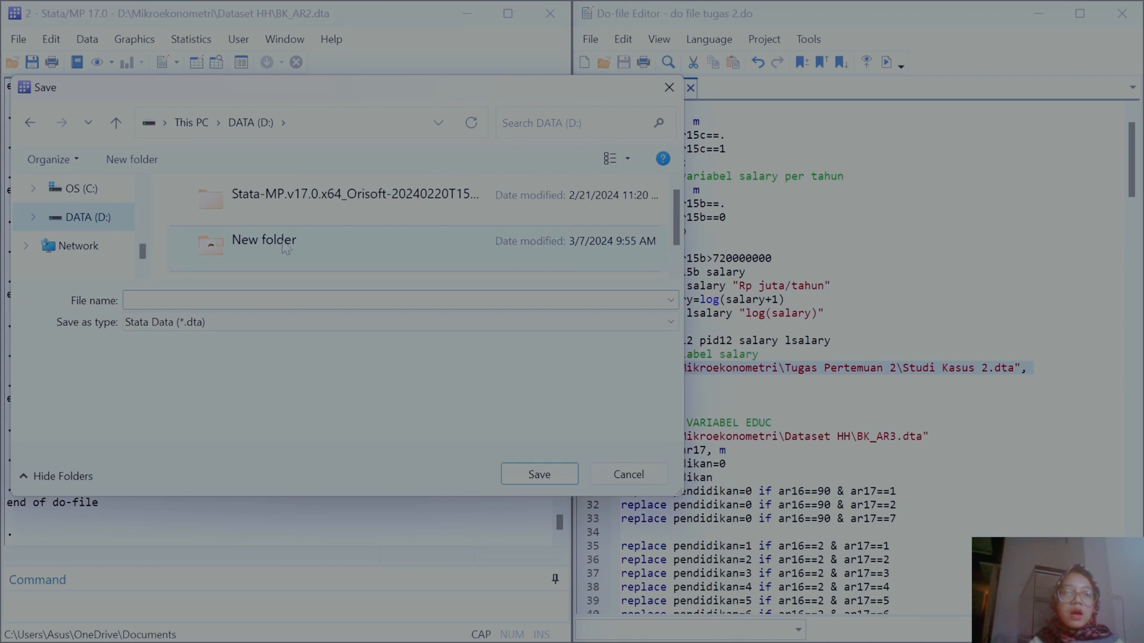
{"action": "double_click", "coordinate": [283, 247]}
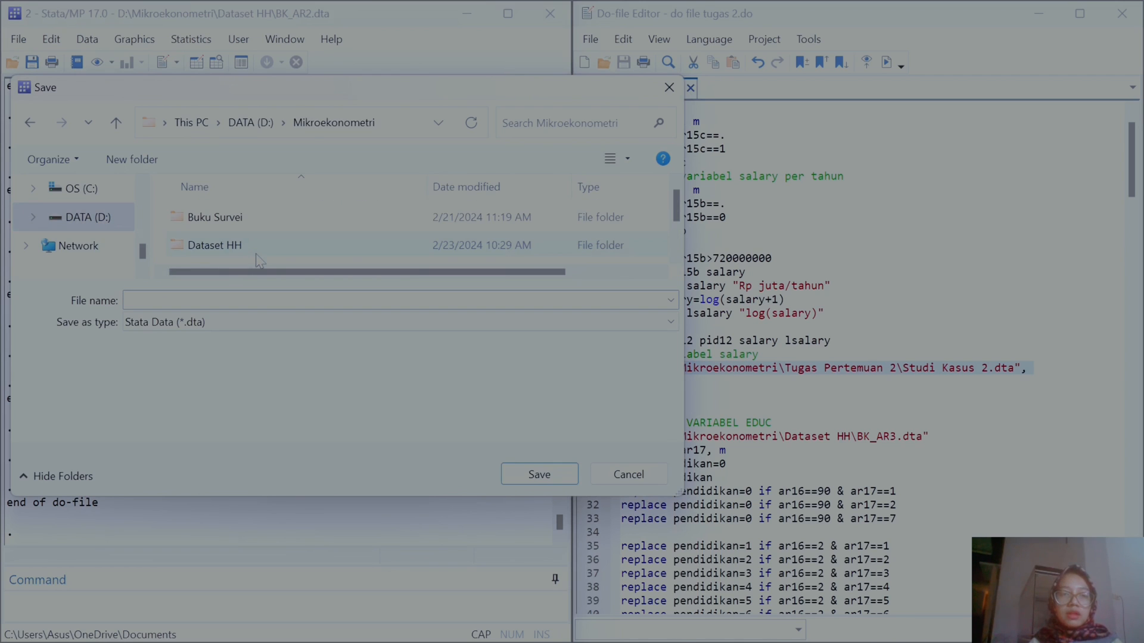
{"action": "double_click", "coordinate": [283, 256]}
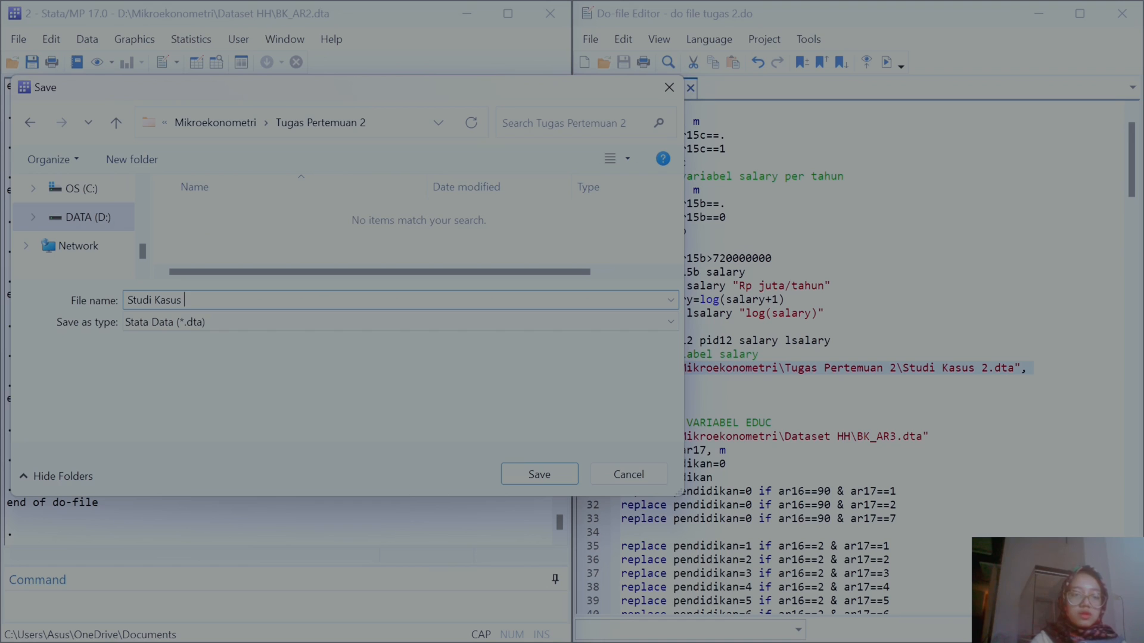
{"action": "key", "text": "Return"}
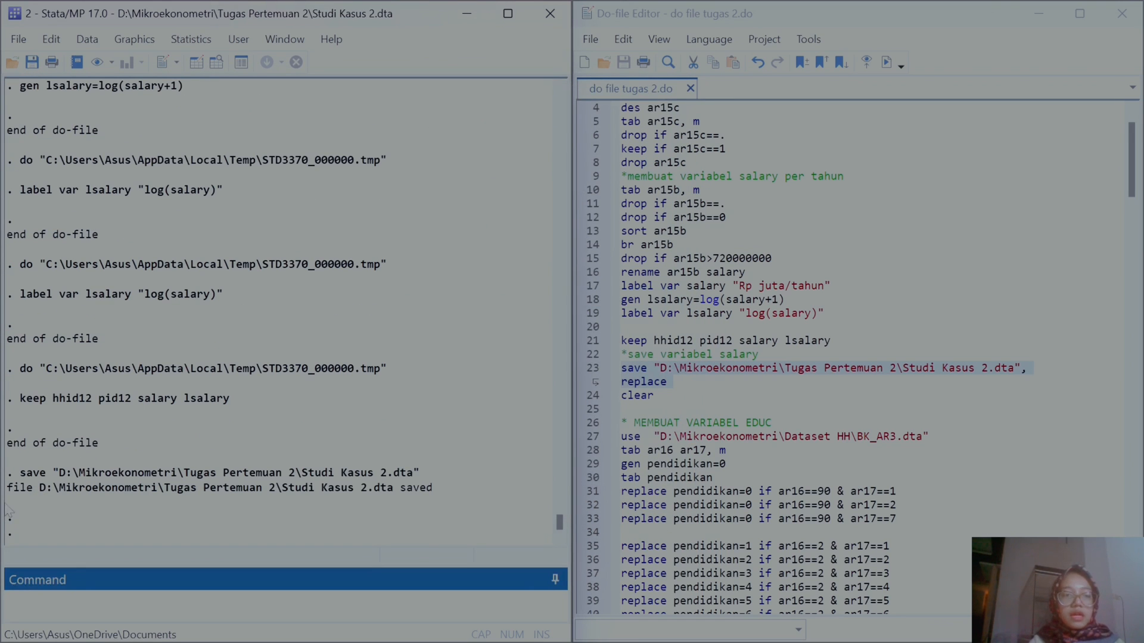
Step: Copy the logged save command and paste it over the file path in the do-file's save line
{"action": "left_click_drag", "start_coordinate": [18, 475], "coordinate": [439, 479]}
{"action": "key", "text": "ctrl+c"}
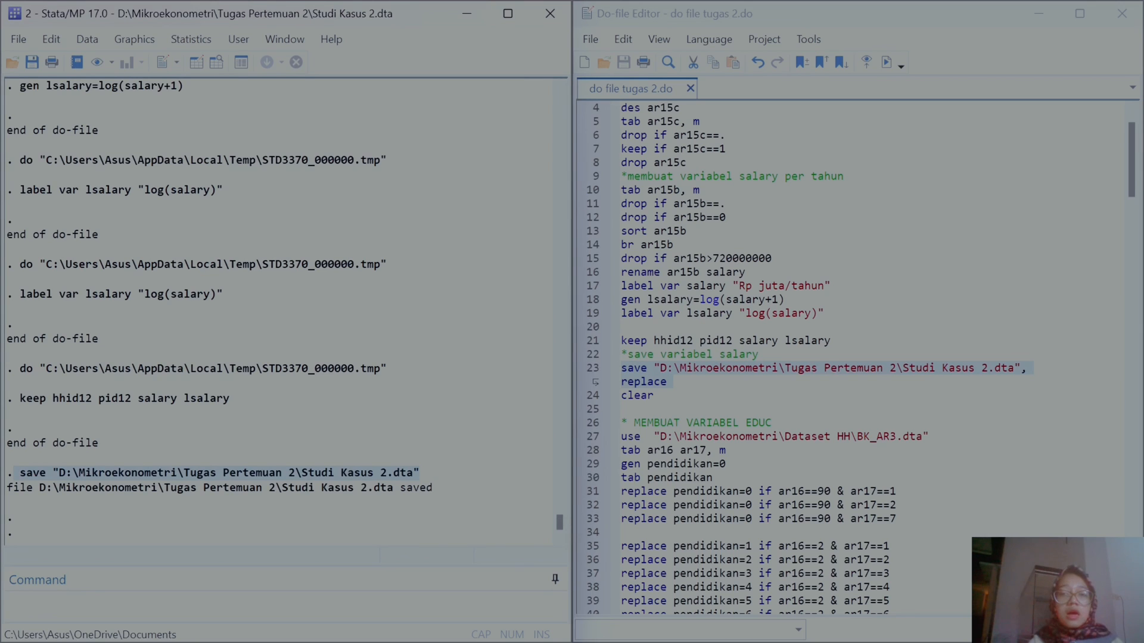
{"action": "left_click", "coordinate": [655, 395]}
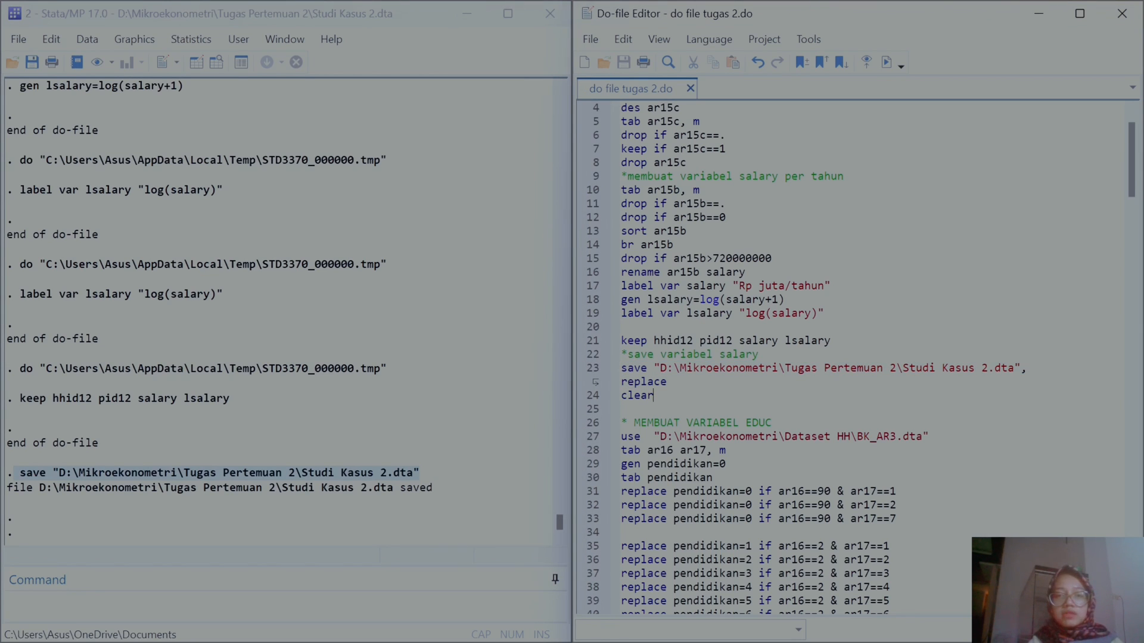
{"action": "left_click_drag", "start_coordinate": [660, 368], "coordinate": [1033, 369]}
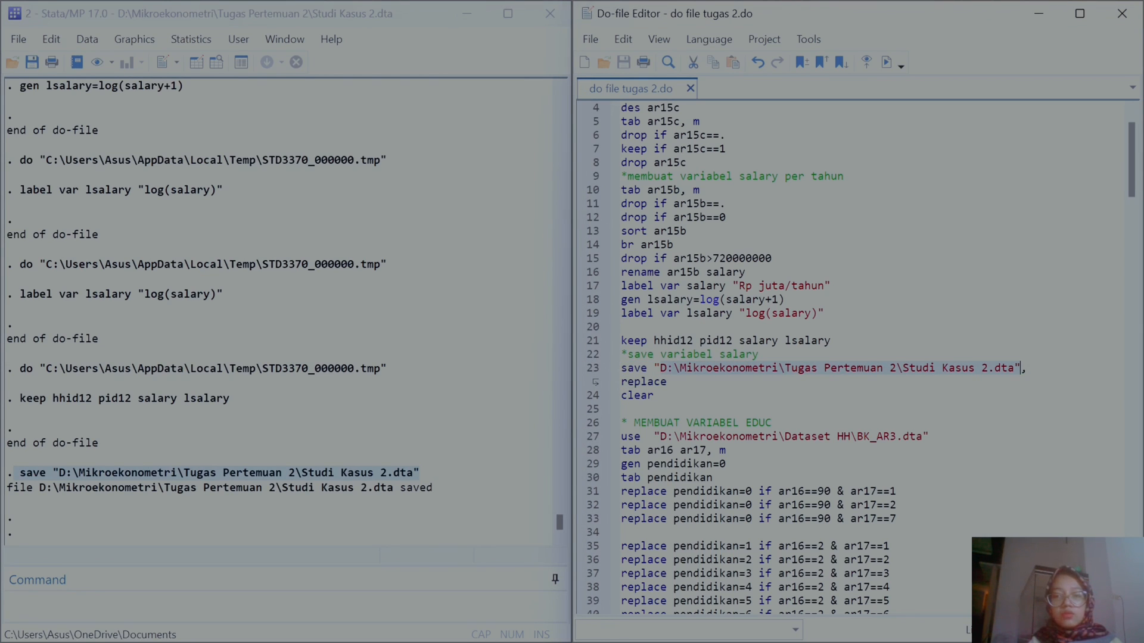
{"action": "key", "text": "ctrl+v"}
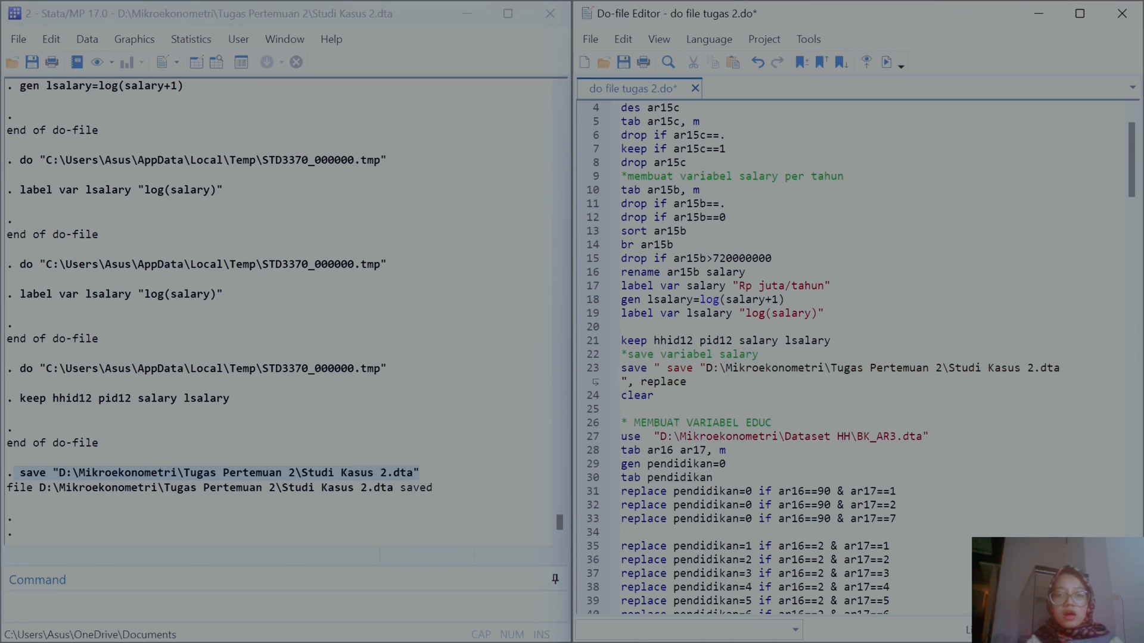
{"action": "key", "text": "BackSpace"}
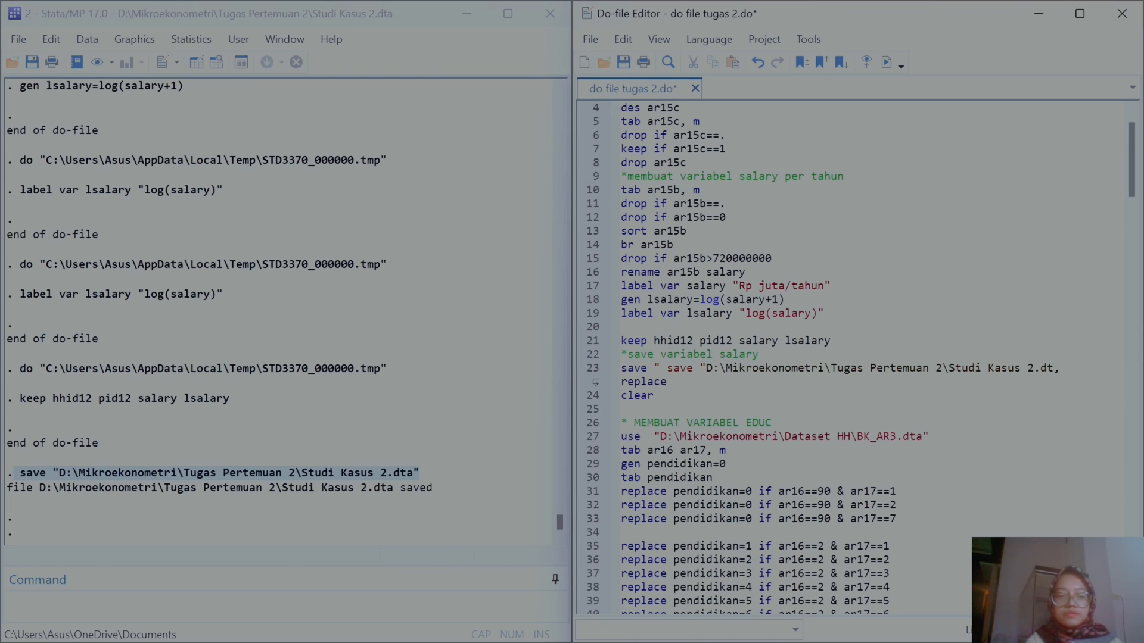
{"action": "type", "text": "\""}
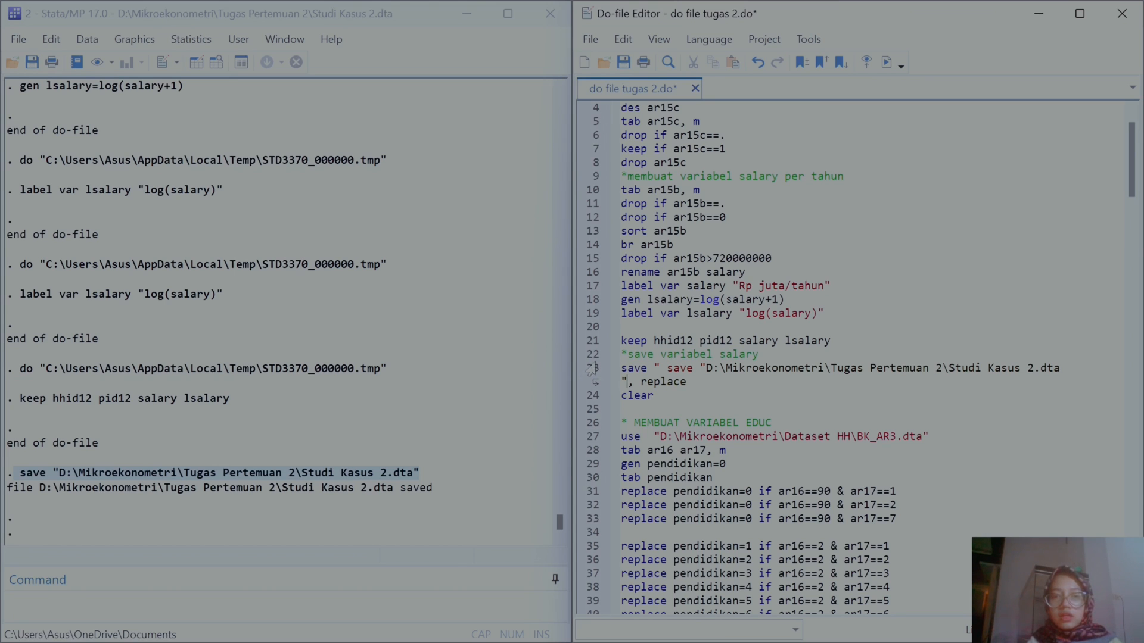
Step: Try to run the edited save lines, closing the Data Editor that pops up
{"action": "left_click", "coordinate": [886, 62]}
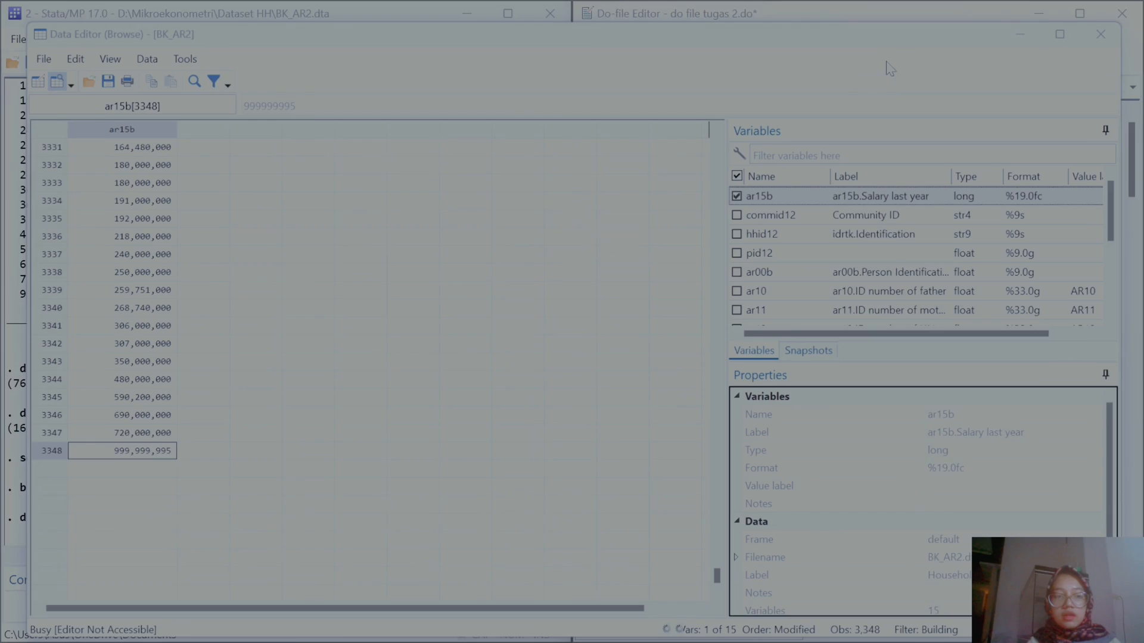
{"action": "left_click", "coordinate": [1116, 13]}
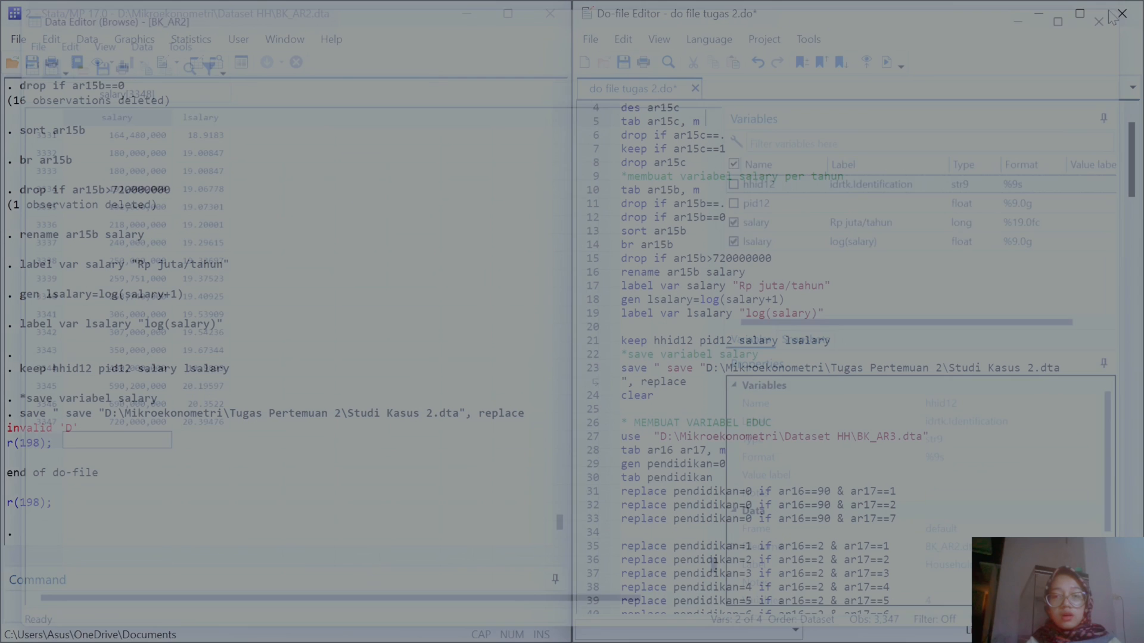
{"action": "left_click_drag", "start_coordinate": [686, 381], "coordinate": [615, 378]}
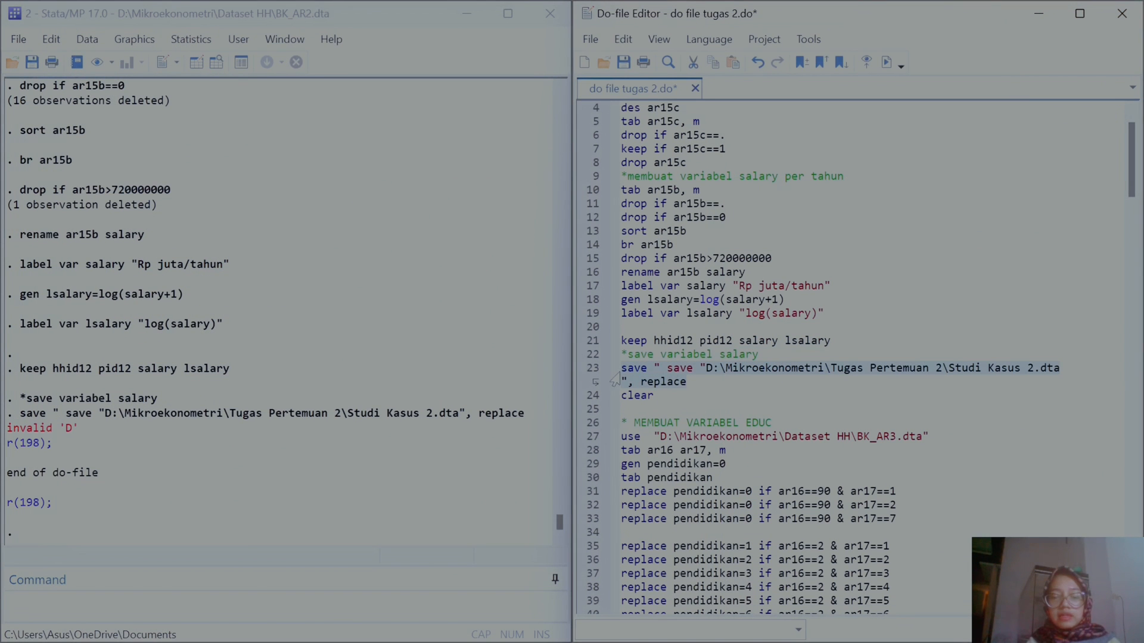
{"action": "left_click", "coordinate": [886, 62]}
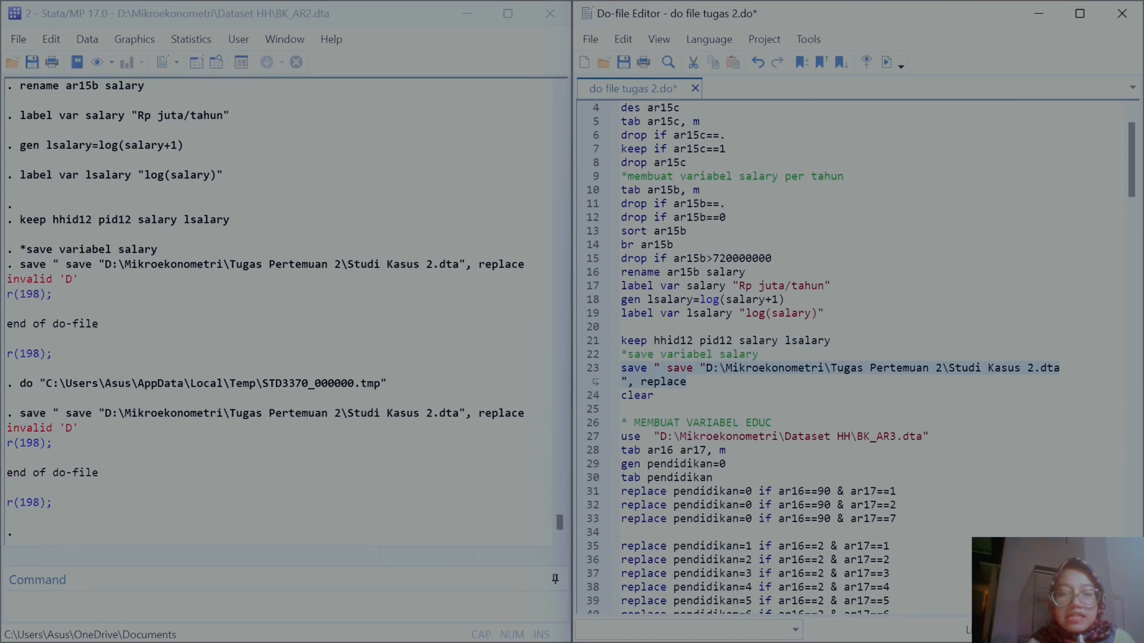
Step: Remove the duplicated save text from line 23 and execute the save line with replace
{"action": "left_click", "coordinate": [693, 369]}
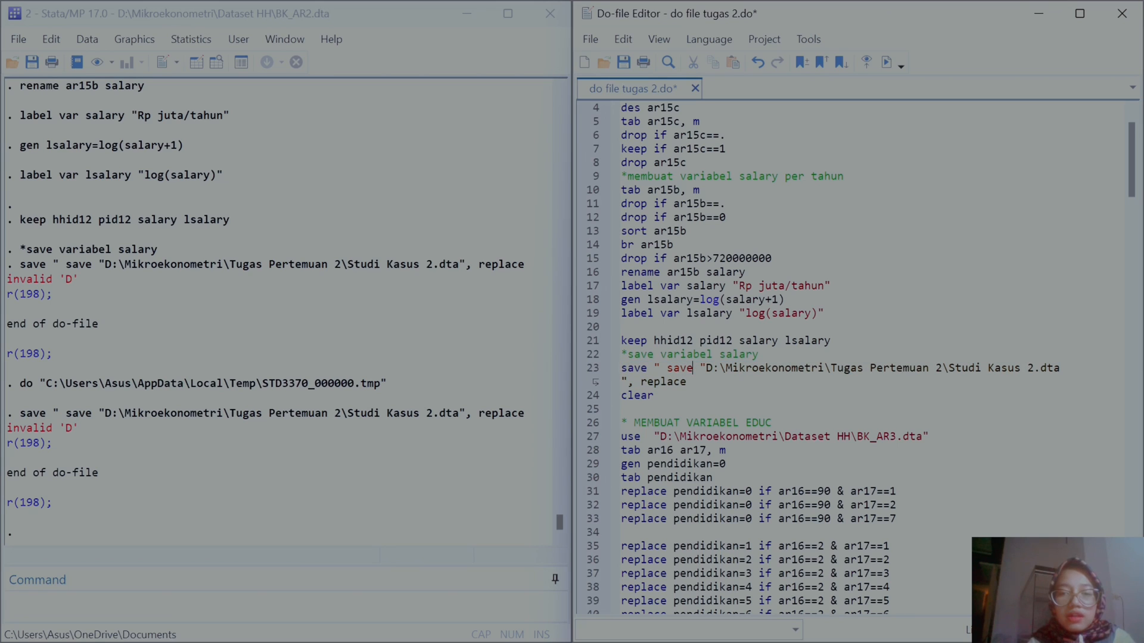
{"action": "key", "text": "Delete"}
{"action": "key", "text": "Delete"}
{"action": "key", "text": "Delete"}
{"action": "key", "text": "Delete"}
{"action": "key", "text": "Delete"}
{"action": "key", "text": "Delete"}
{"action": "key", "text": "Delete"}
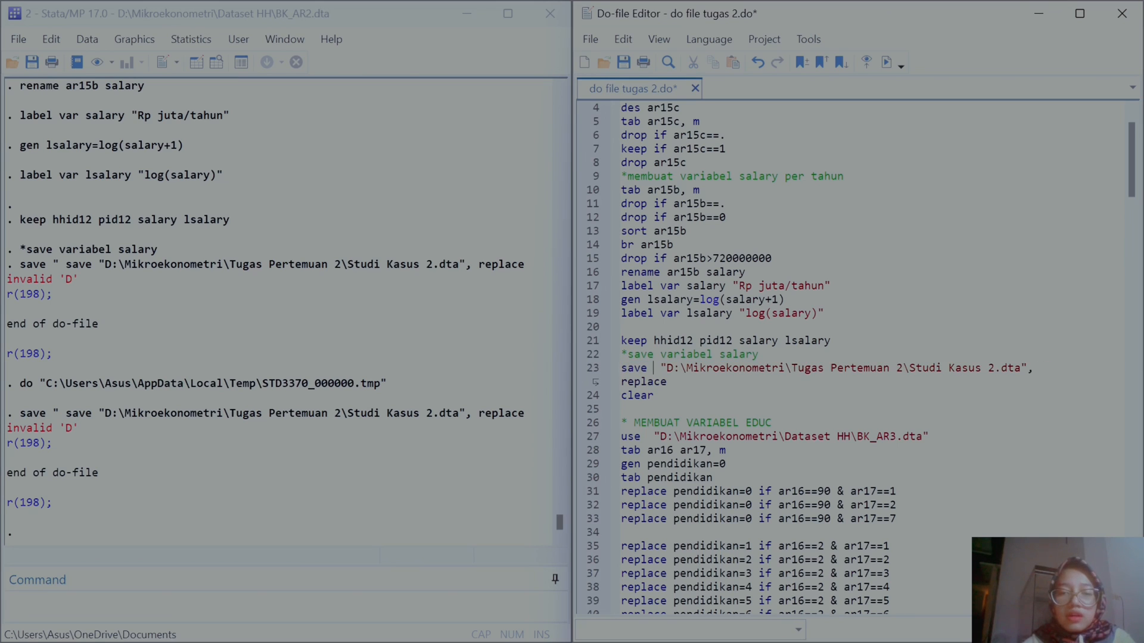
{"action": "left_click", "coordinate": [590, 374]}
{"action": "left_click", "coordinate": [886, 62]}
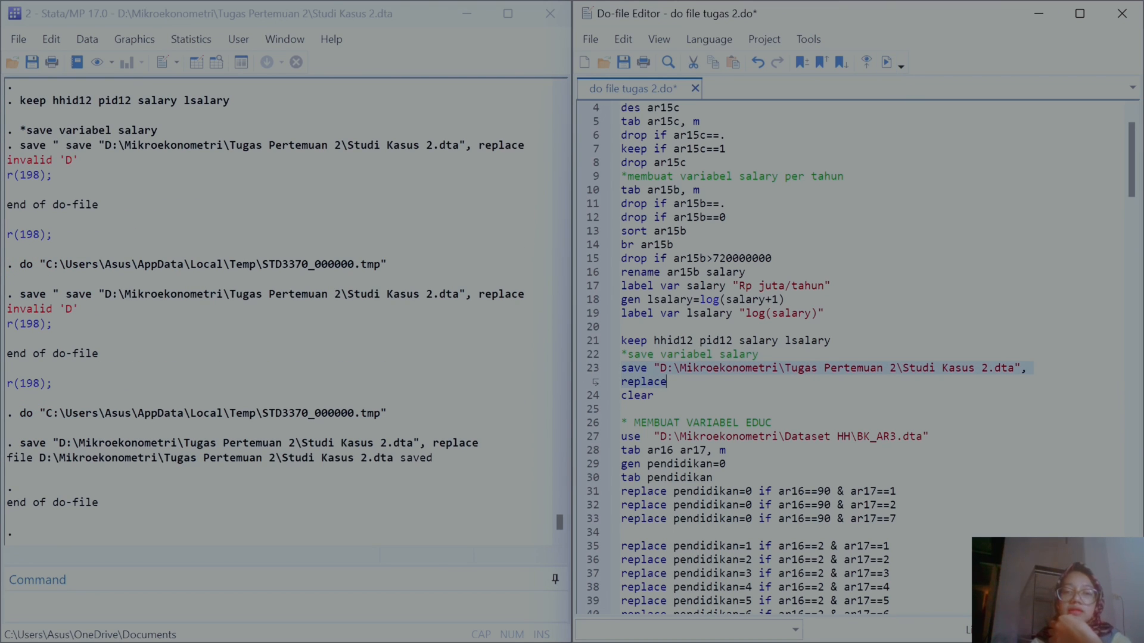
Step: Execute the clear line to empty the dataset in memory
{"action": "left_click", "coordinate": [586, 398]}
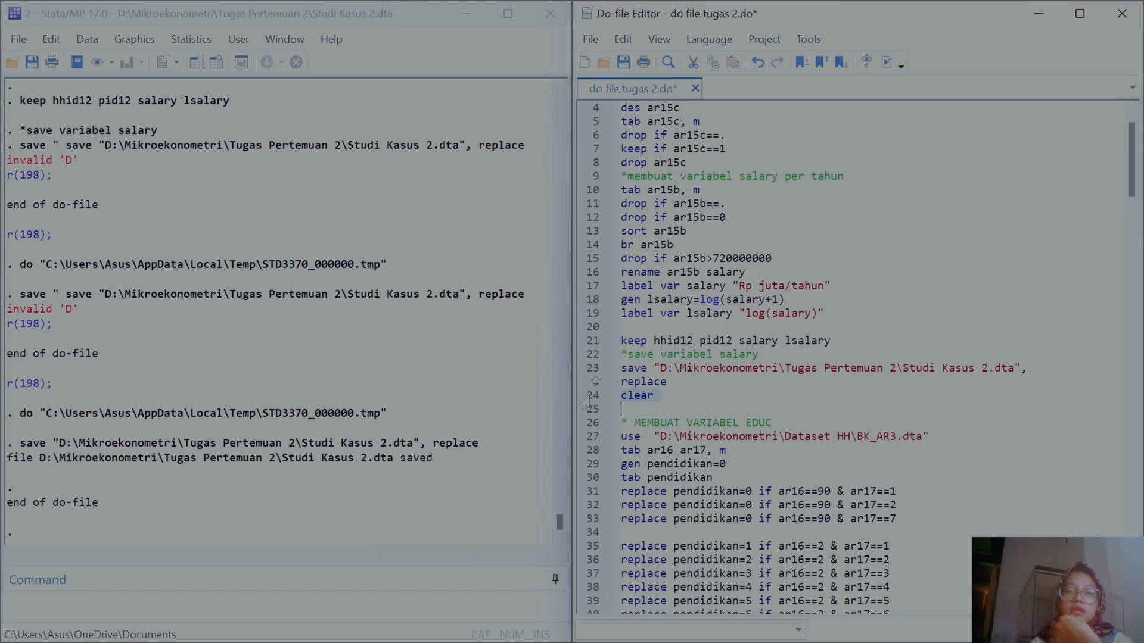
{"action": "left_click", "coordinate": [886, 63]}
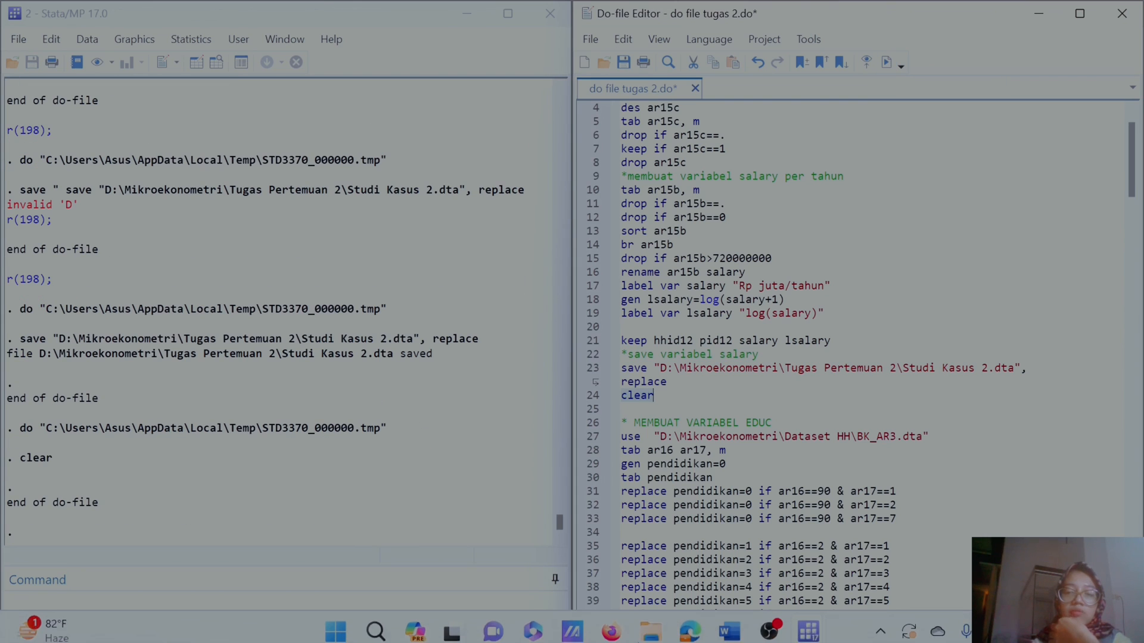
Step: Replace the path in line 27's use command with the dataset path copied from line 3, changing the file to BK_AR3.dta
{"action": "scroll", "coordinate": [852, 357], "scroll_direction": "down", "scroll_amount": 2}
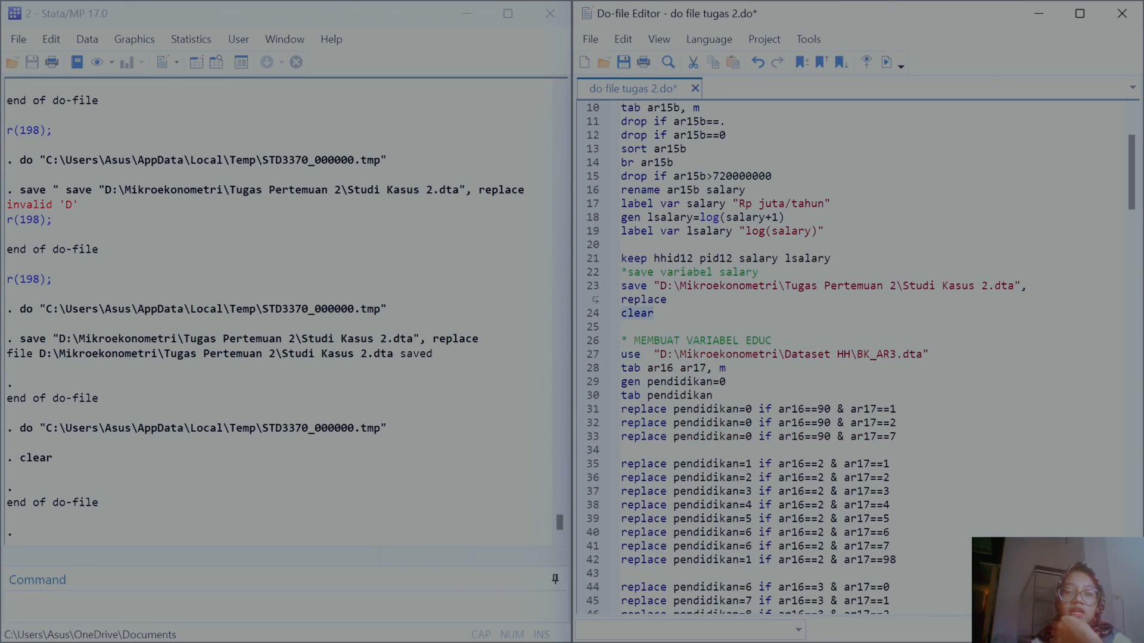
{"action": "scroll", "coordinate": [852, 357], "scroll_direction": "up", "scroll_amount": 3}
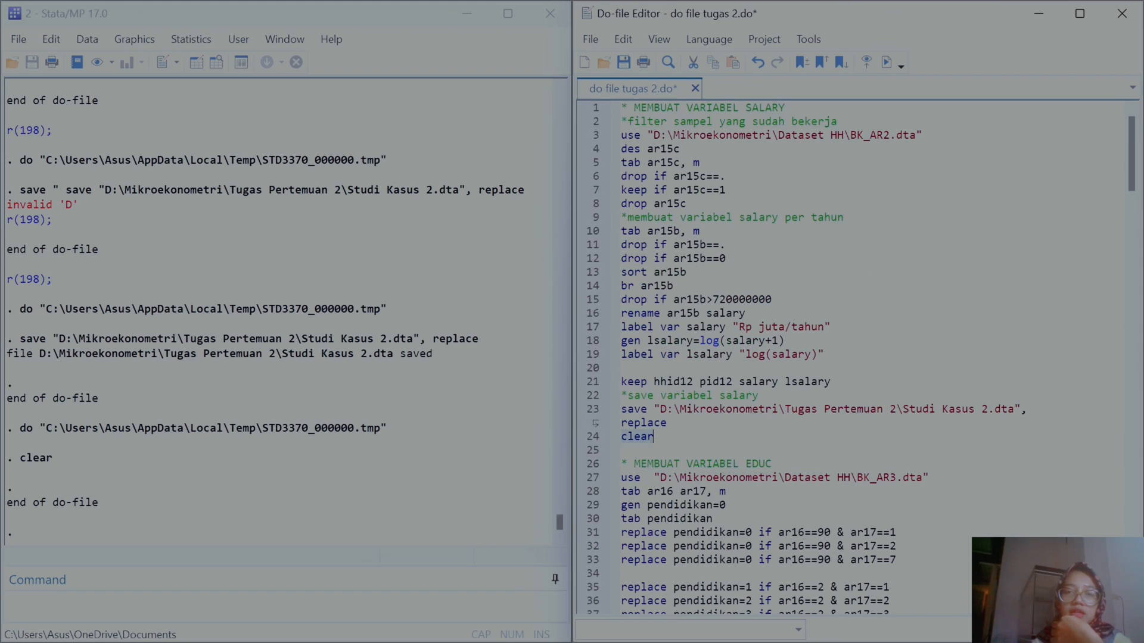
{"action": "left_click_drag", "start_coordinate": [648, 134], "coordinate": [923, 135]}
{"action": "key", "text": "ctrl+c"}
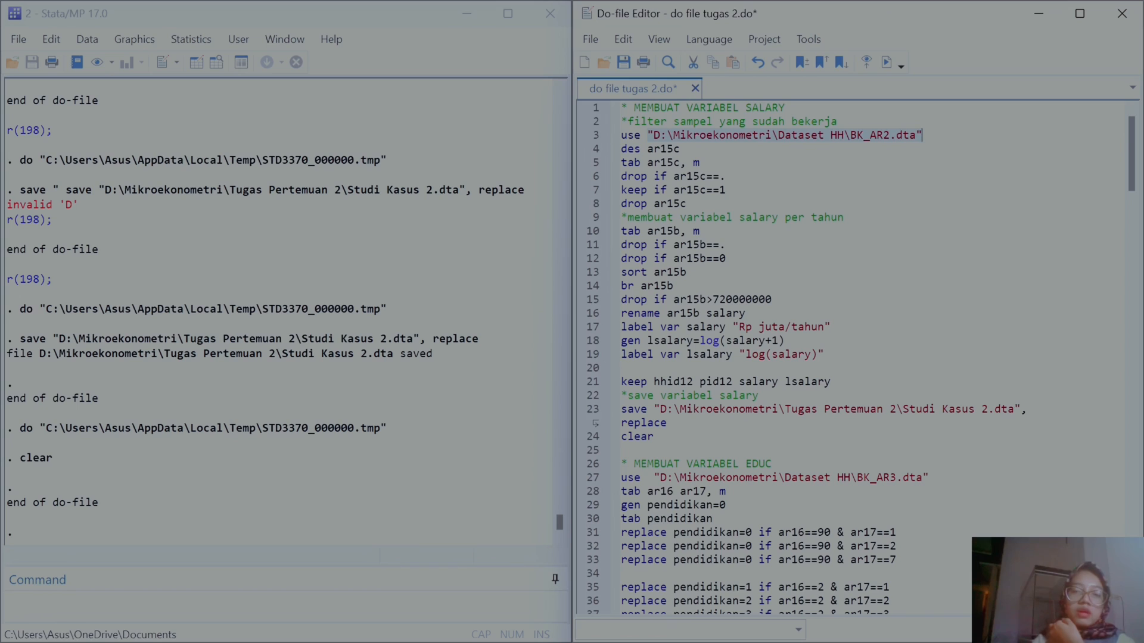
{"action": "left_click_drag", "start_coordinate": [928, 477], "coordinate": [653, 477]}
{"action": "key", "text": "ctrl+v"}
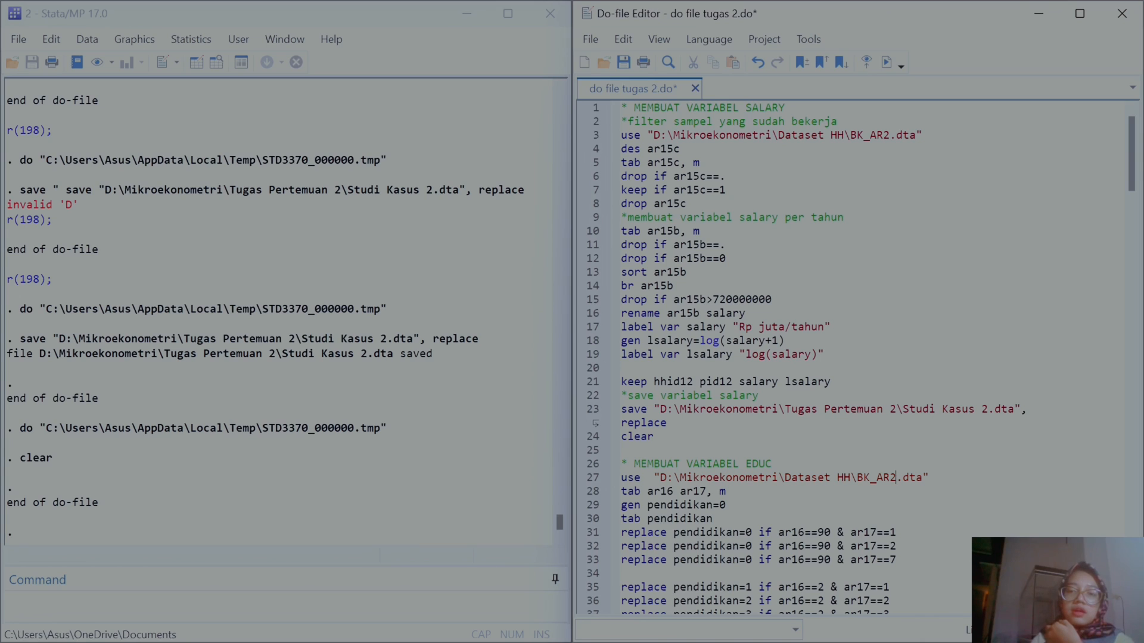
{"action": "key", "text": "BackSpace"}
{"action": "type", "text": "3"}
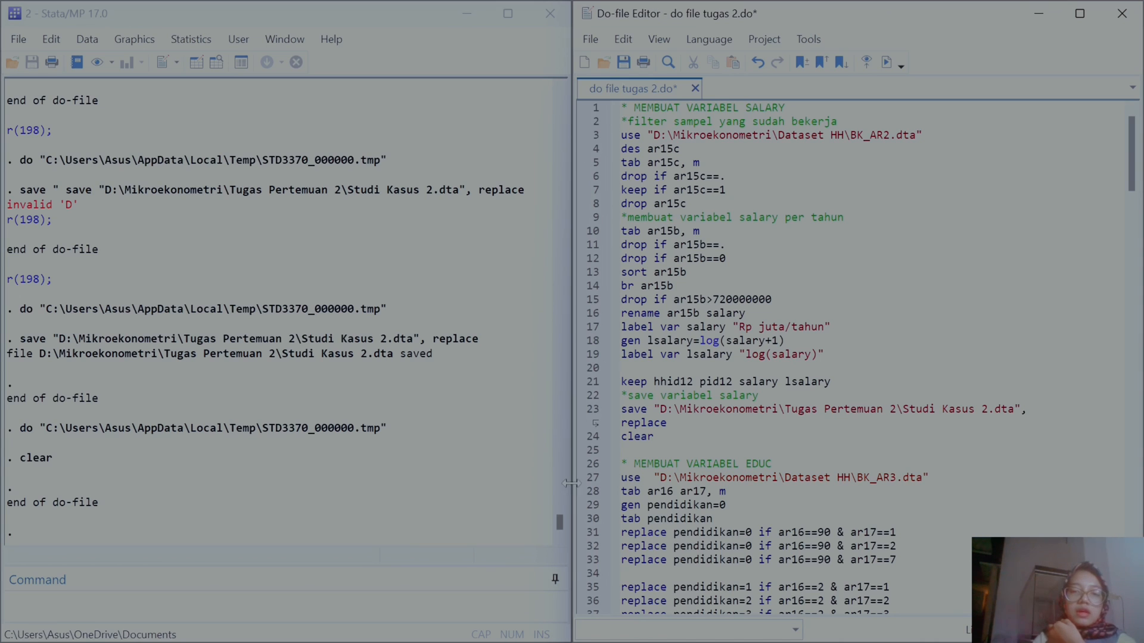
Step: Execute the use line to load BK_AR3.dta
{"action": "left_click", "coordinate": [582, 480]}
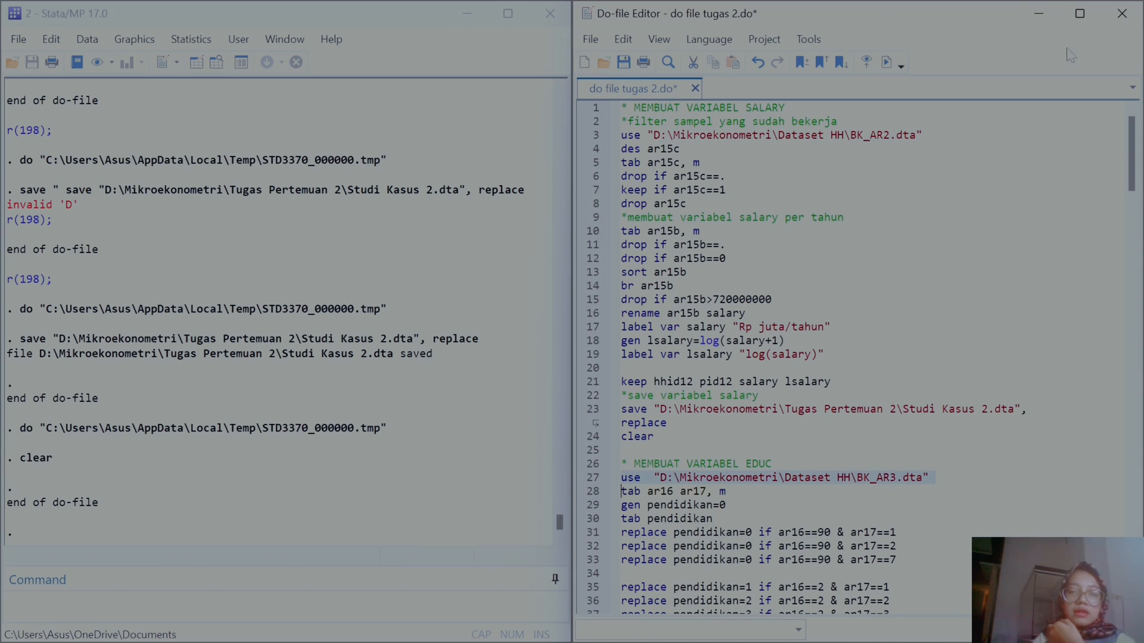
{"action": "left_click", "coordinate": [887, 62]}
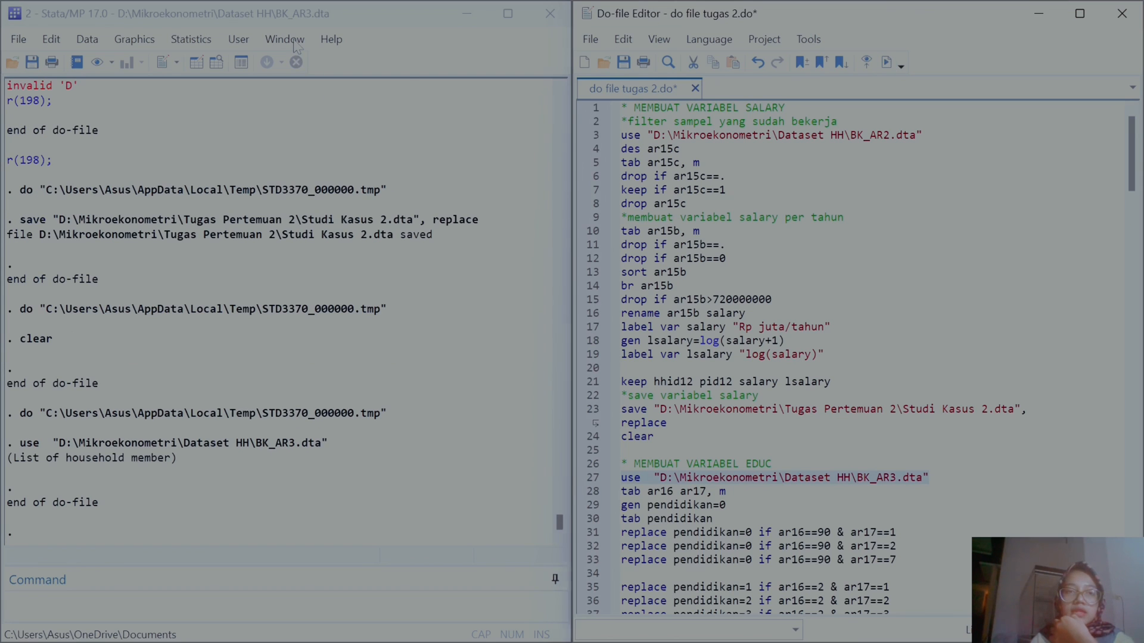
Step: Open the Variables window to review the loaded dataset's variables, then close it
{"action": "left_click", "coordinate": [293, 39]}
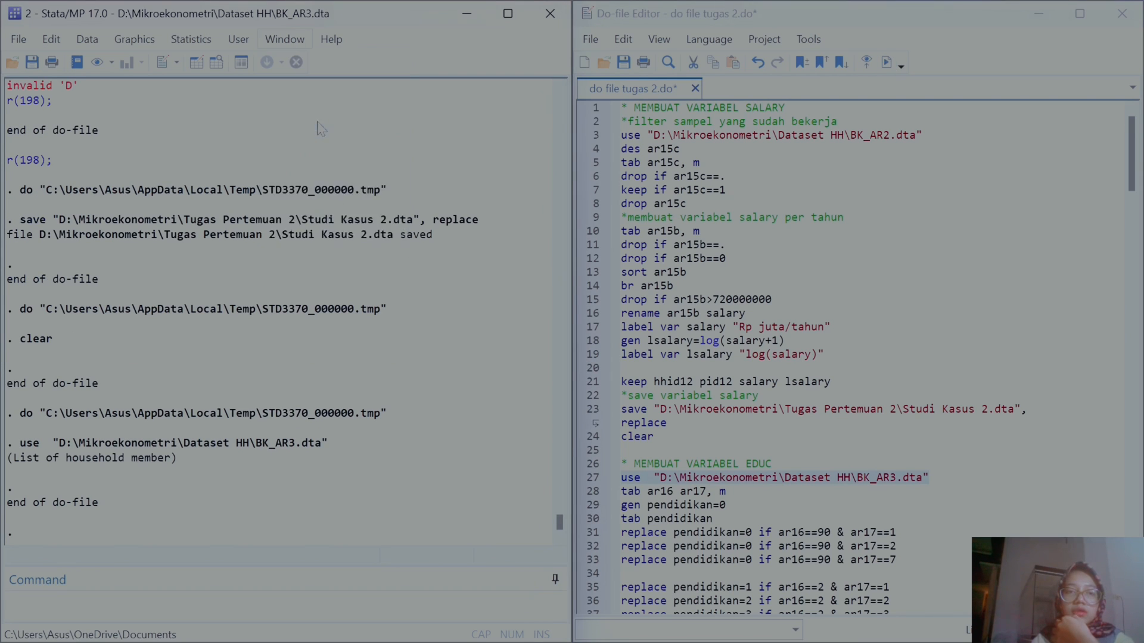
{"action": "left_click", "coordinate": [310, 121]}
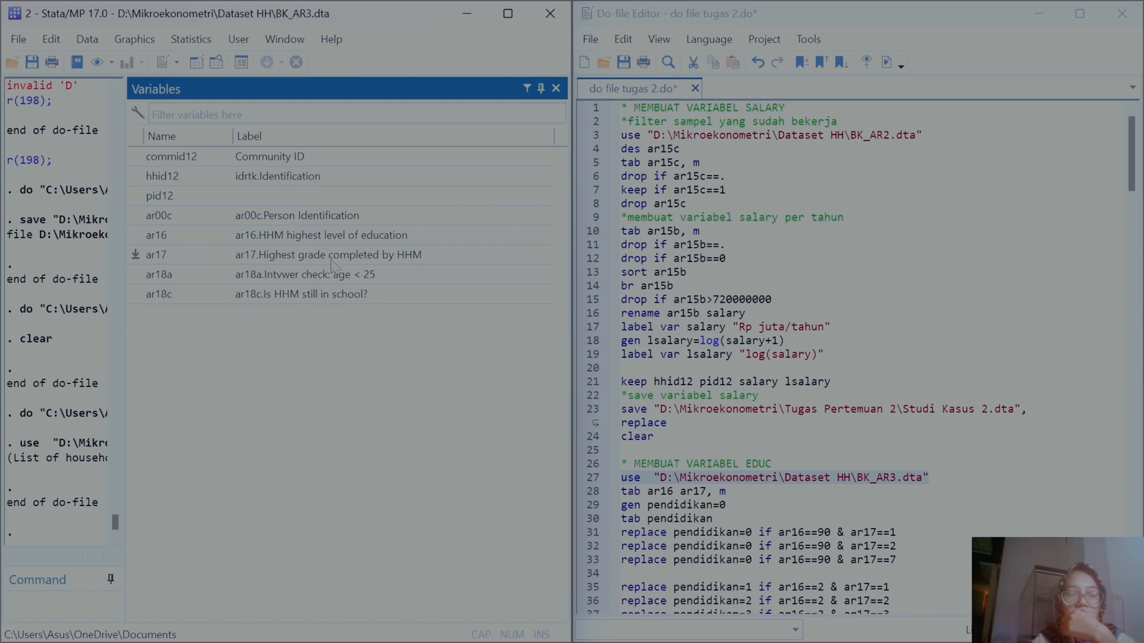
{"action": "left_click", "coordinate": [557, 90]}
{"action": "left_click", "coordinate": [732, 314]}
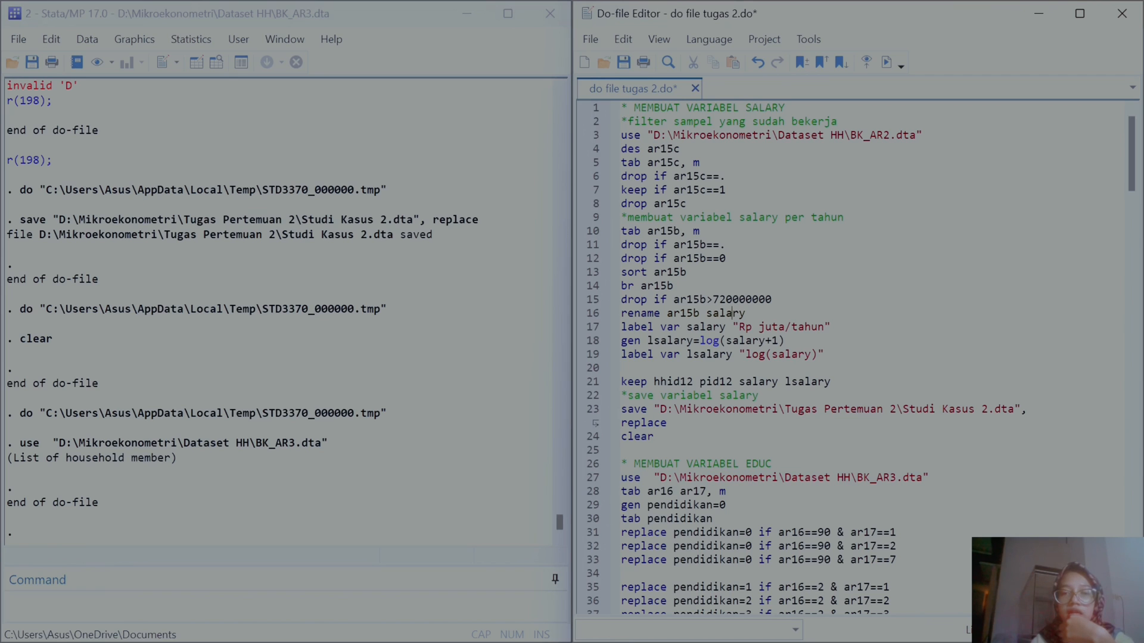
Step: Run the line tabulating ar16 against ar17 including missing values
{"action": "scroll", "coordinate": [860, 354], "scroll_direction": "down", "scroll_amount": 7}
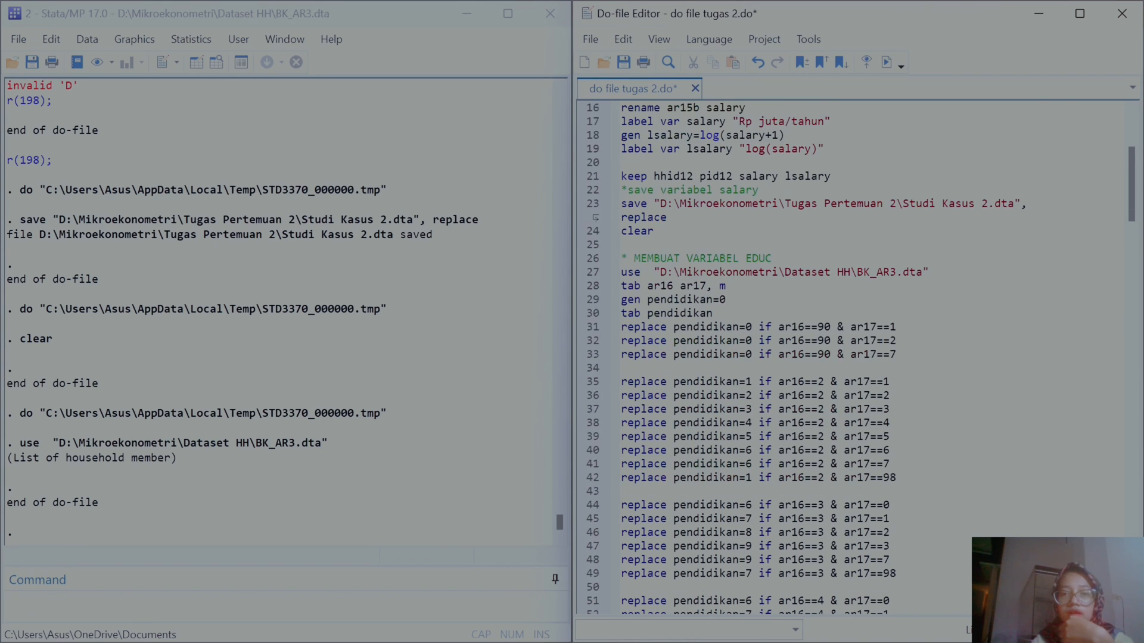
{"action": "left_click", "coordinate": [585, 206]}
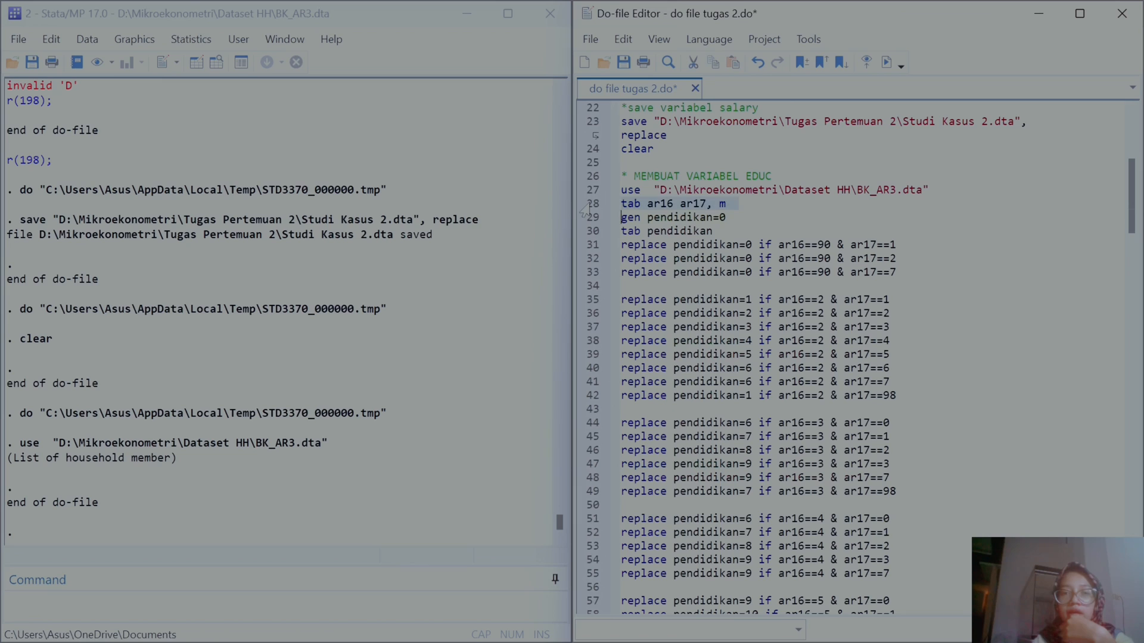
{"action": "left_click", "coordinate": [887, 62]}
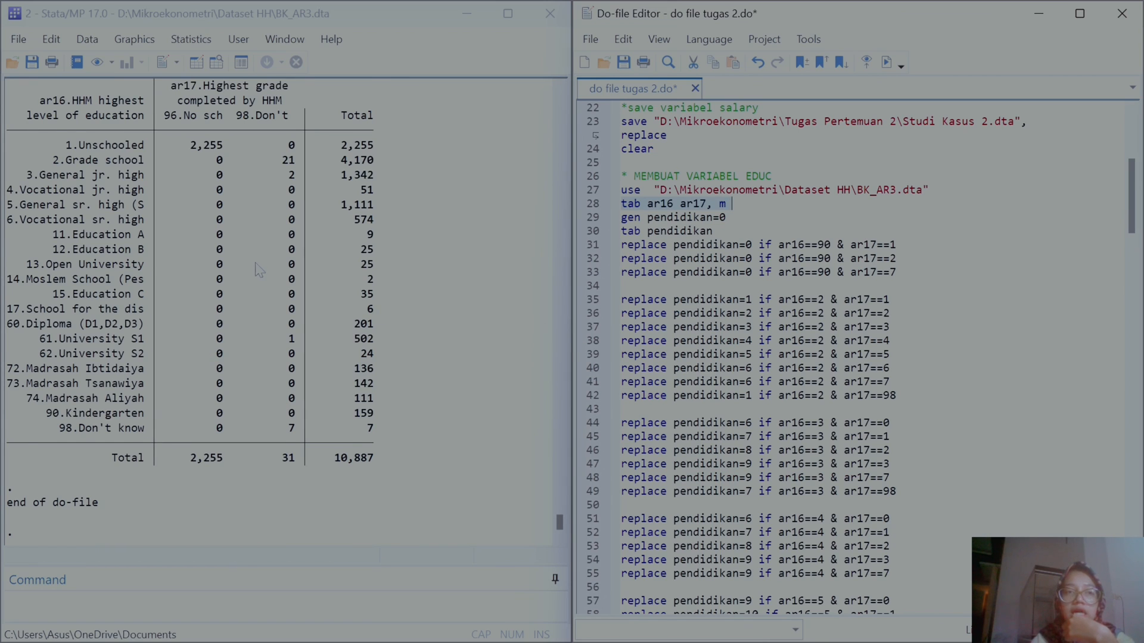
Step: Widen the Stata results window and rerun the ar16 by ar17 tabulation
{"action": "scroll", "coordinate": [258, 269], "scroll_direction": "up", "scroll_amount": 1}
{"action": "scroll", "coordinate": [259, 270], "scroll_direction": "up", "scroll_amount": 1}
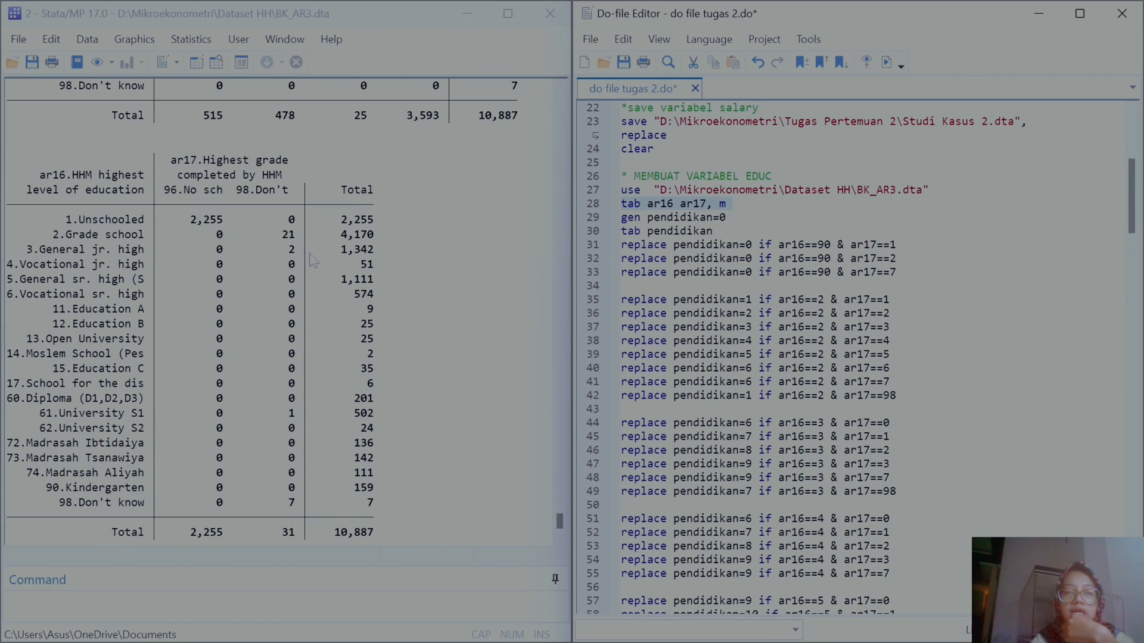
{"action": "left_click", "coordinate": [589, 207]}
{"action": "left_click_drag", "start_coordinate": [570, 274], "coordinate": [815, 281]}
{"action": "scroll", "coordinate": [527, 307], "scroll_direction": "up", "scroll_amount": 10}
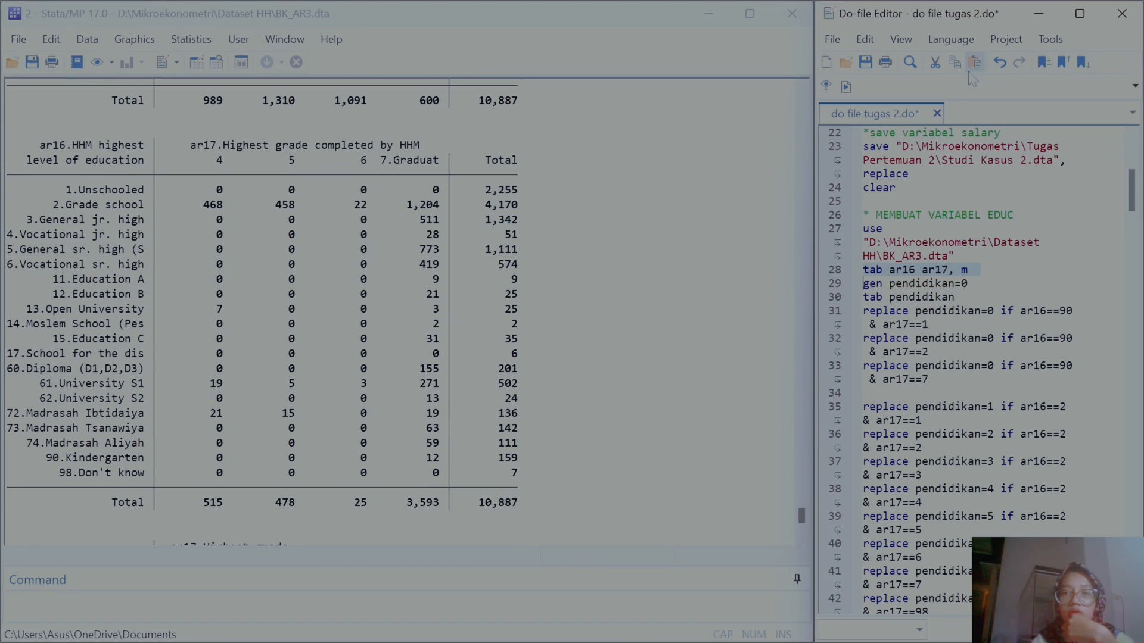
{"action": "left_click", "coordinate": [846, 87]}
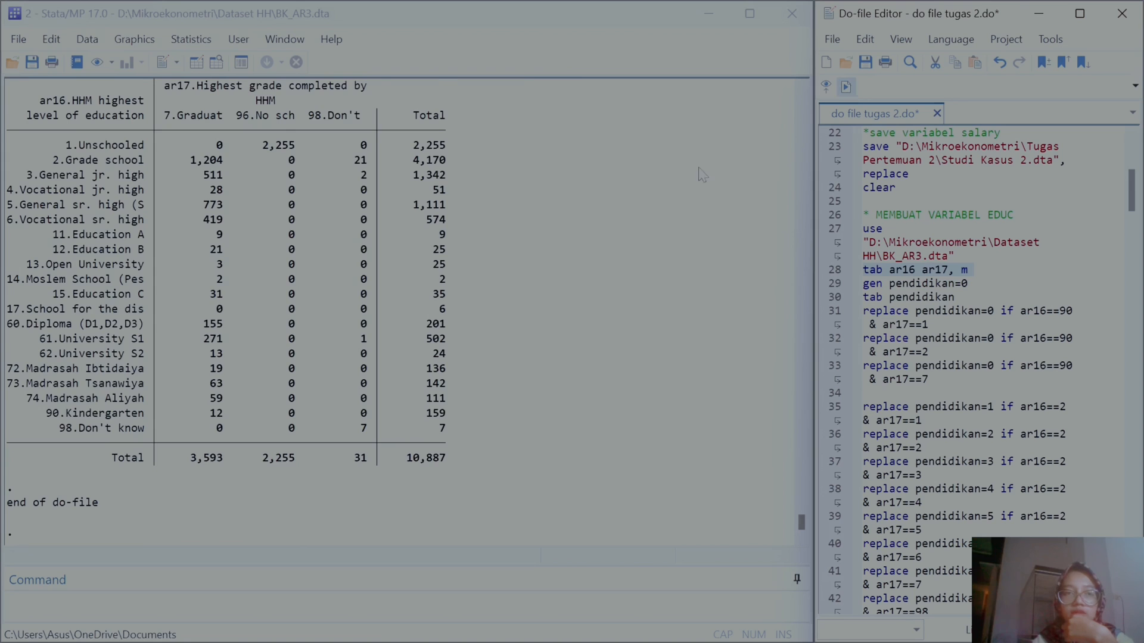
Step: Widen the results window further and rerun the tabulation to see all ar17 columns together
{"action": "scroll", "coordinate": [541, 267], "scroll_direction": "up", "scroll_amount": 5}
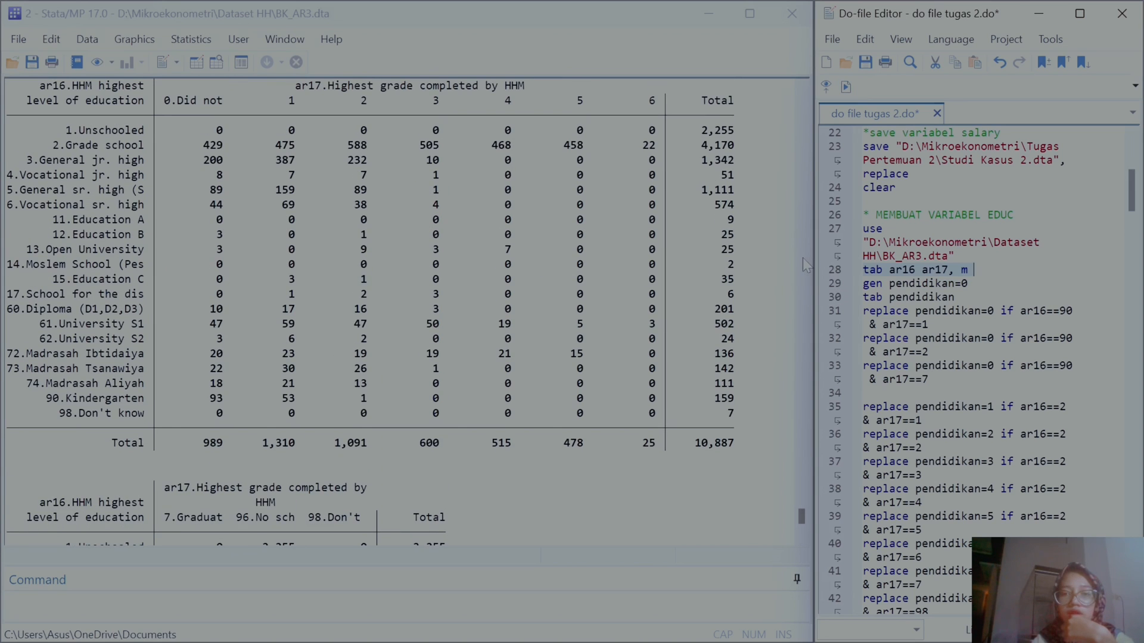
{"action": "left_click_drag", "start_coordinate": [805, 255], "coordinate": [913, 257]}
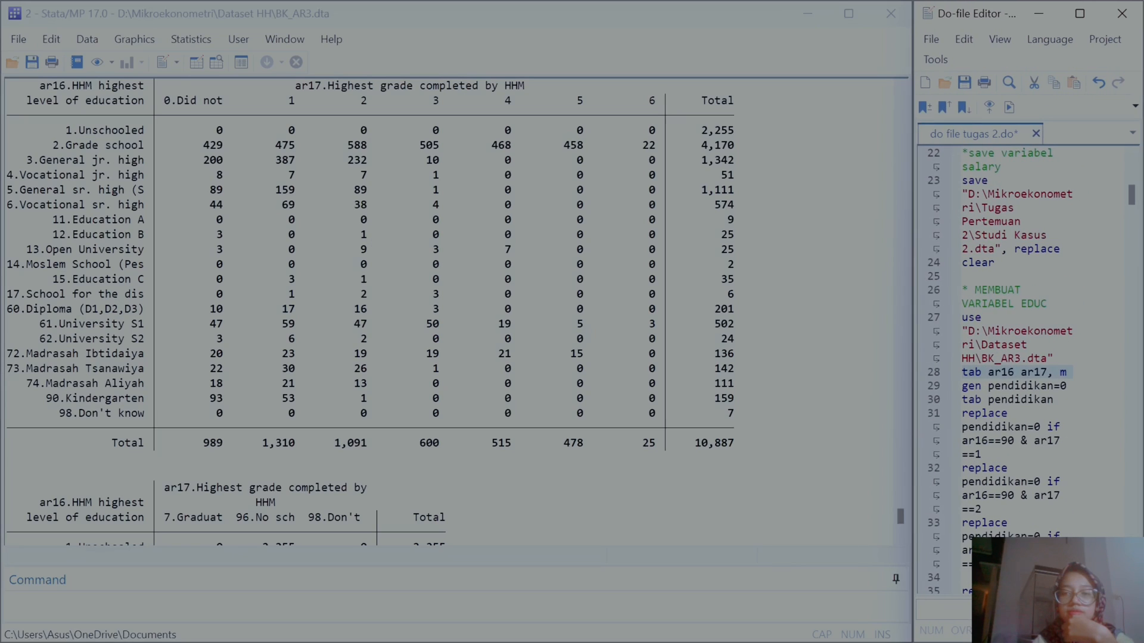
{"action": "left_click", "coordinate": [1008, 107]}
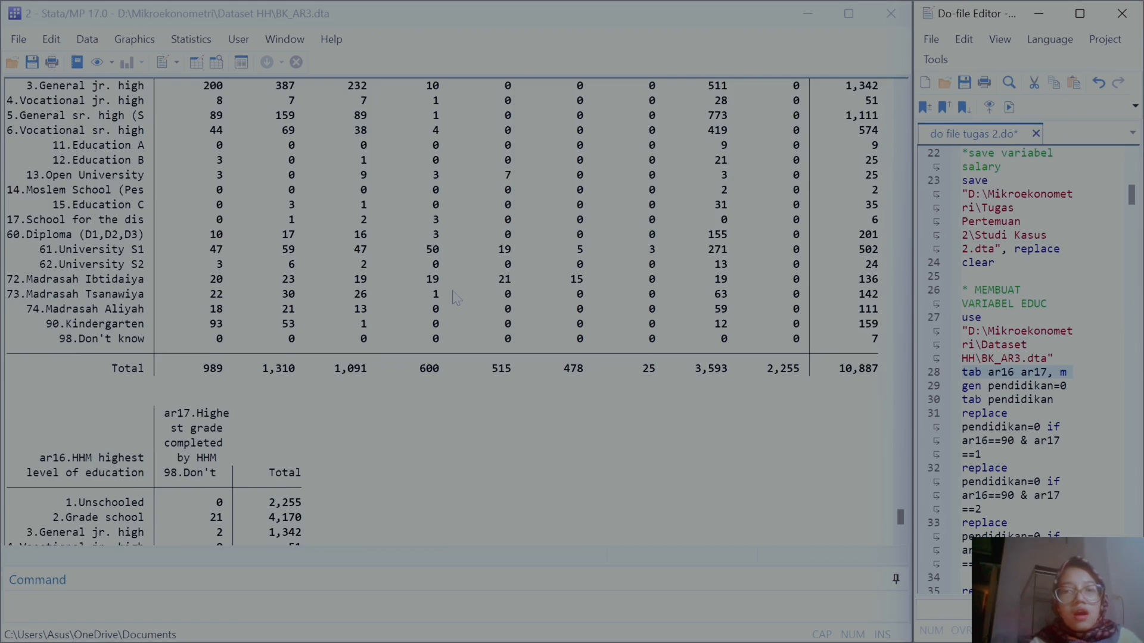
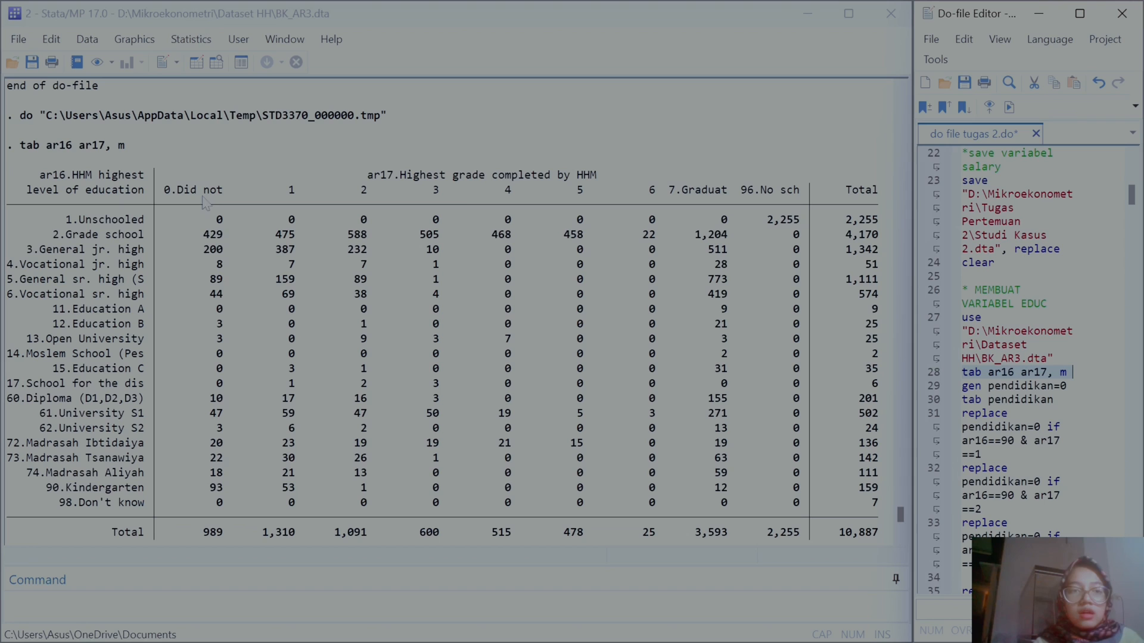
Step: Rearrange the results and do-file windows side by side, then run the line generating pendidikan equal to 0
{"action": "scroll", "coordinate": [194, 199], "scroll_direction": "down", "scroll_amount": 1}
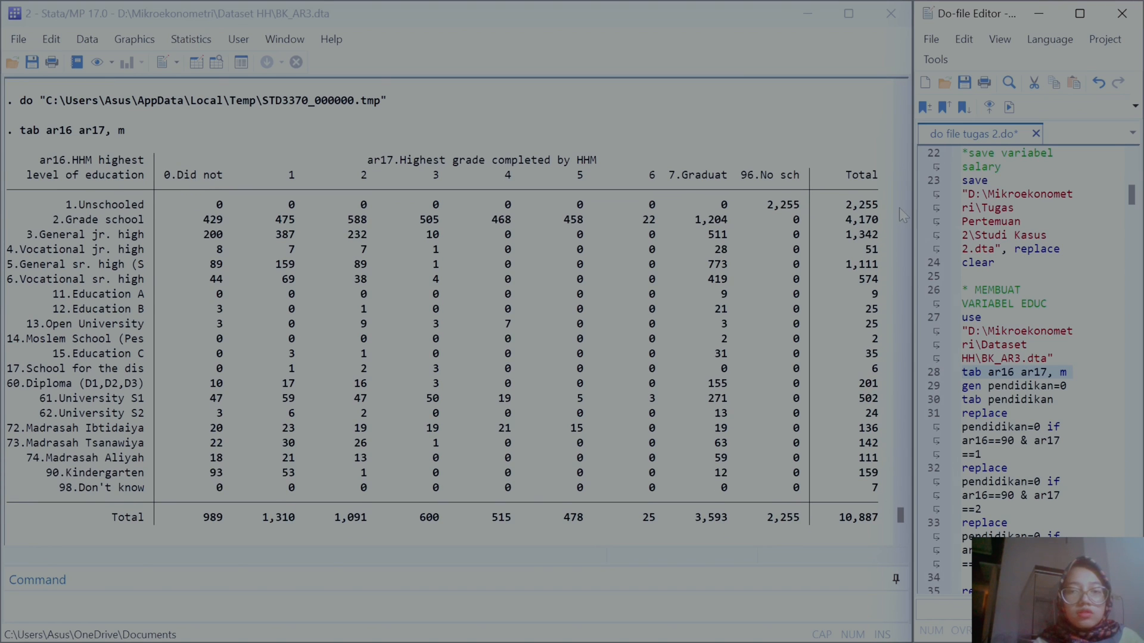
{"action": "scroll", "coordinate": [719, 414], "scroll_direction": "down", "scroll_amount": 6}
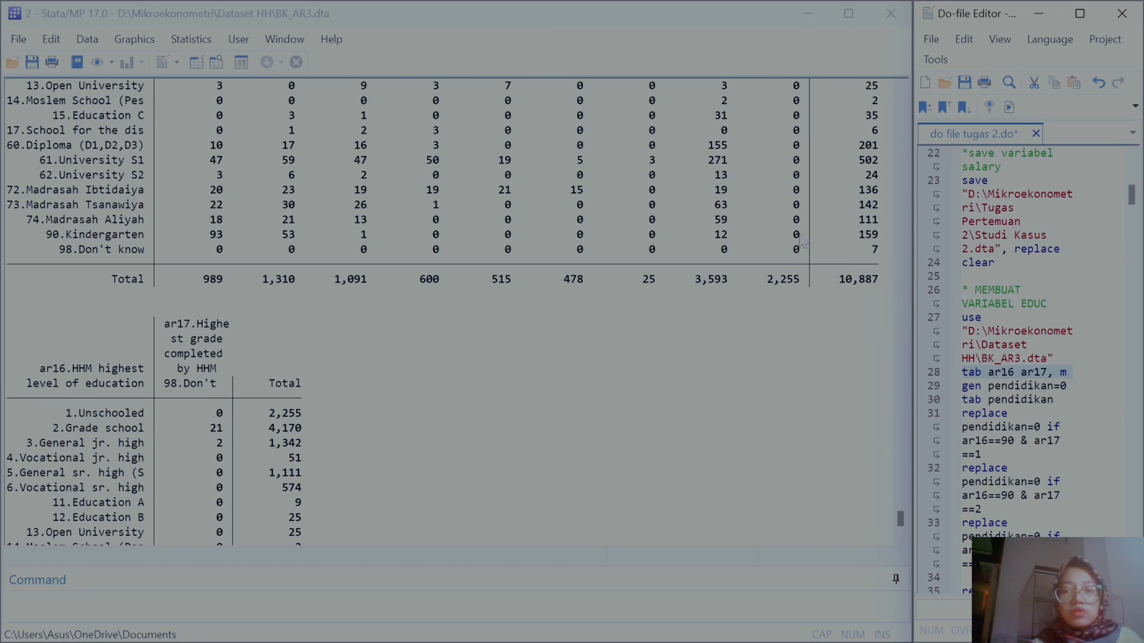
{"action": "mouse_move", "coordinate": [912, 283]}
{"action": "left_click_drag", "start_coordinate": [911, 282], "coordinate": [544, 269]}
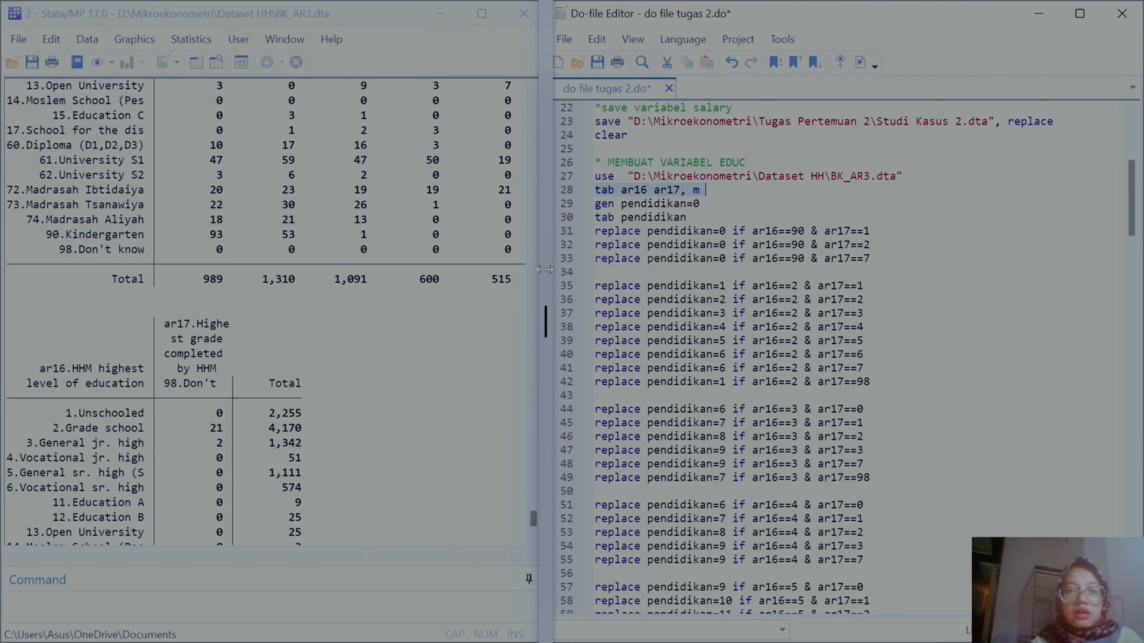
{"action": "scroll", "coordinate": [834, 357], "scroll_direction": "down", "scroll_amount": 2}
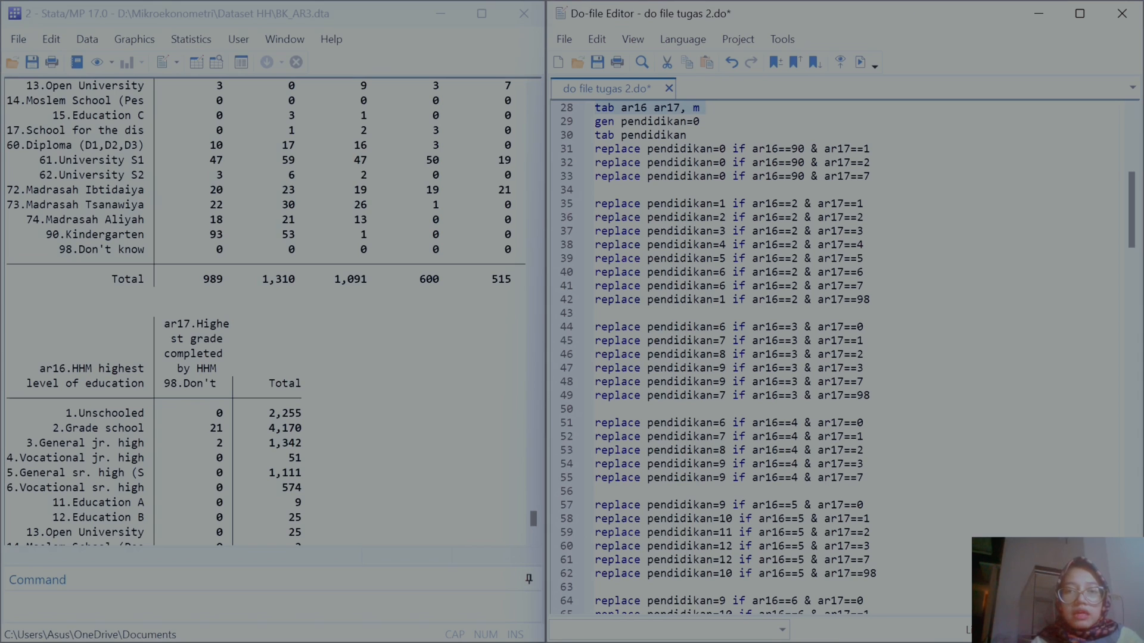
{"action": "left_click", "coordinate": [555, 122]}
{"action": "scroll", "coordinate": [253, 353], "scroll_direction": "down", "scroll_amount": 2}
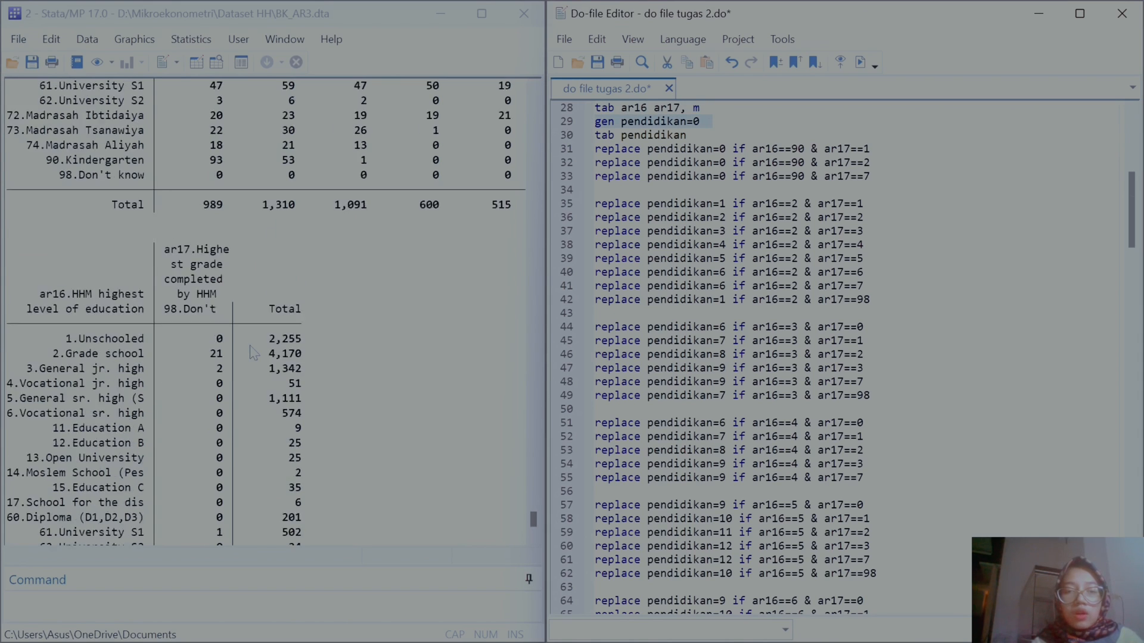
{"action": "scroll", "coordinate": [253, 352], "scroll_direction": "down", "scroll_amount": 4}
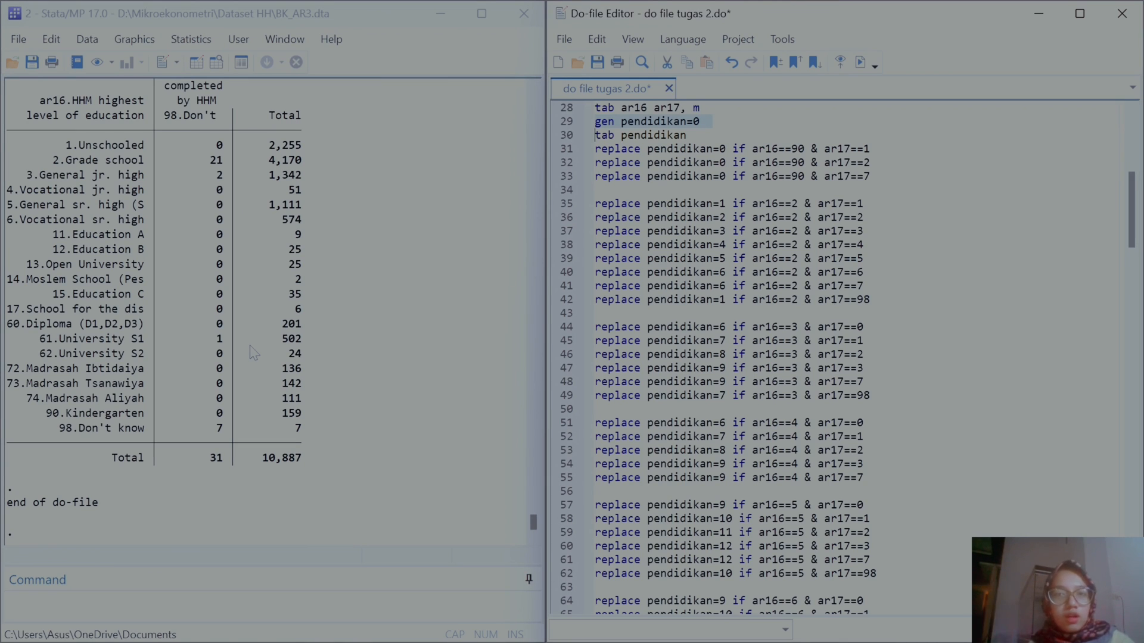
{"action": "left_click", "coordinate": [860, 63]}
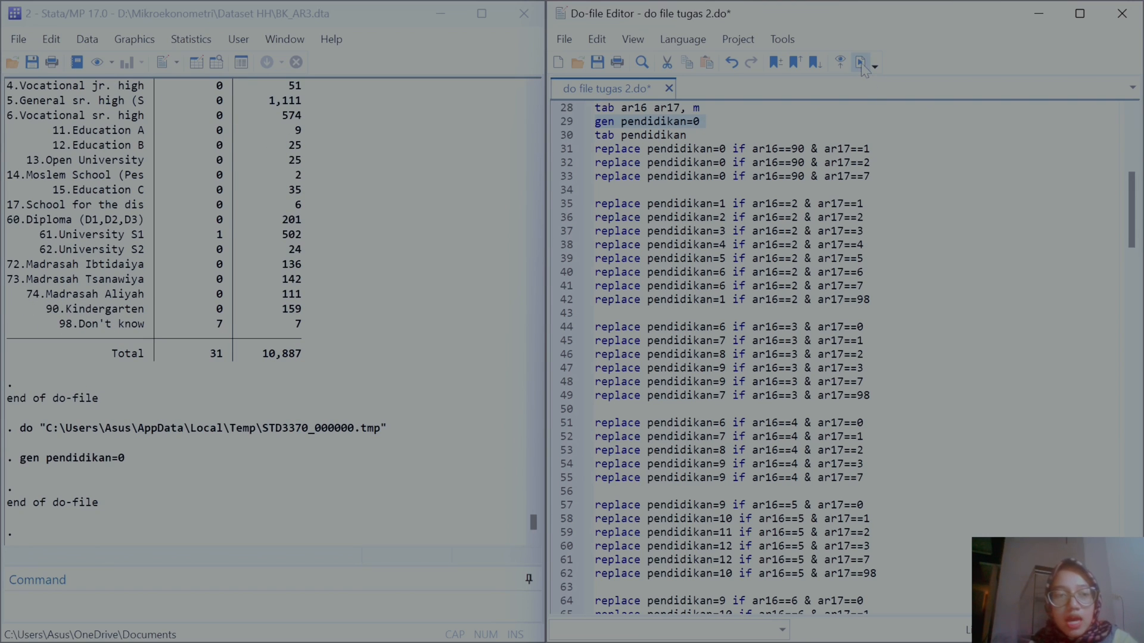
Step: Run the line tabulating pendidikan
{"action": "left_click", "coordinate": [562, 137]}
{"action": "left_click", "coordinate": [859, 62]}
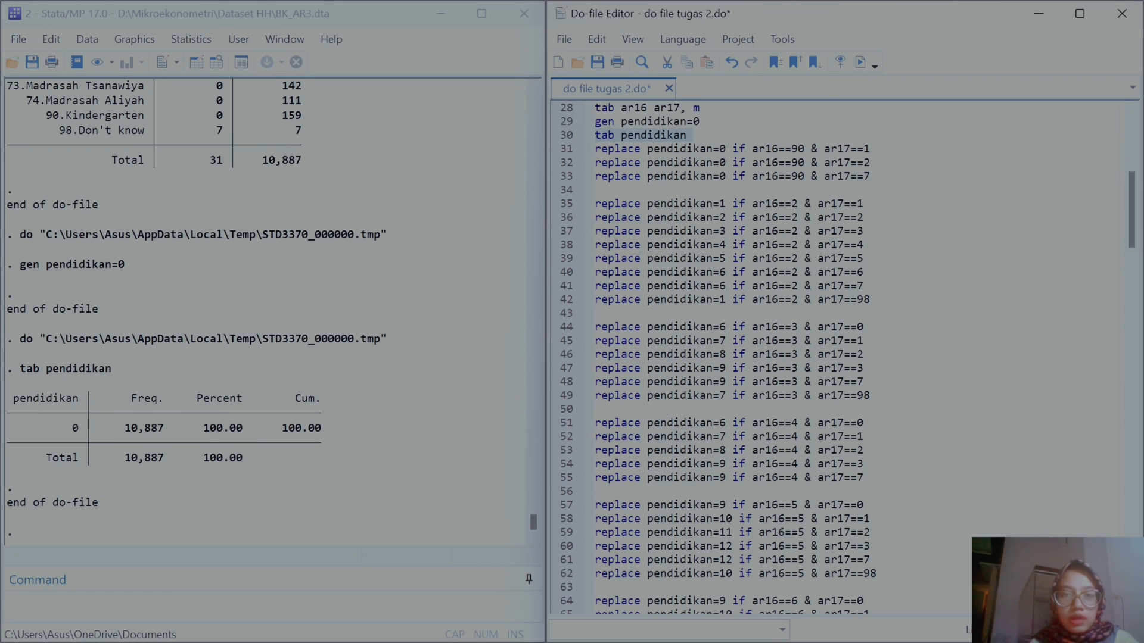
{"action": "scroll", "coordinate": [267, 204], "scroll_direction": "up", "scroll_amount": 15}
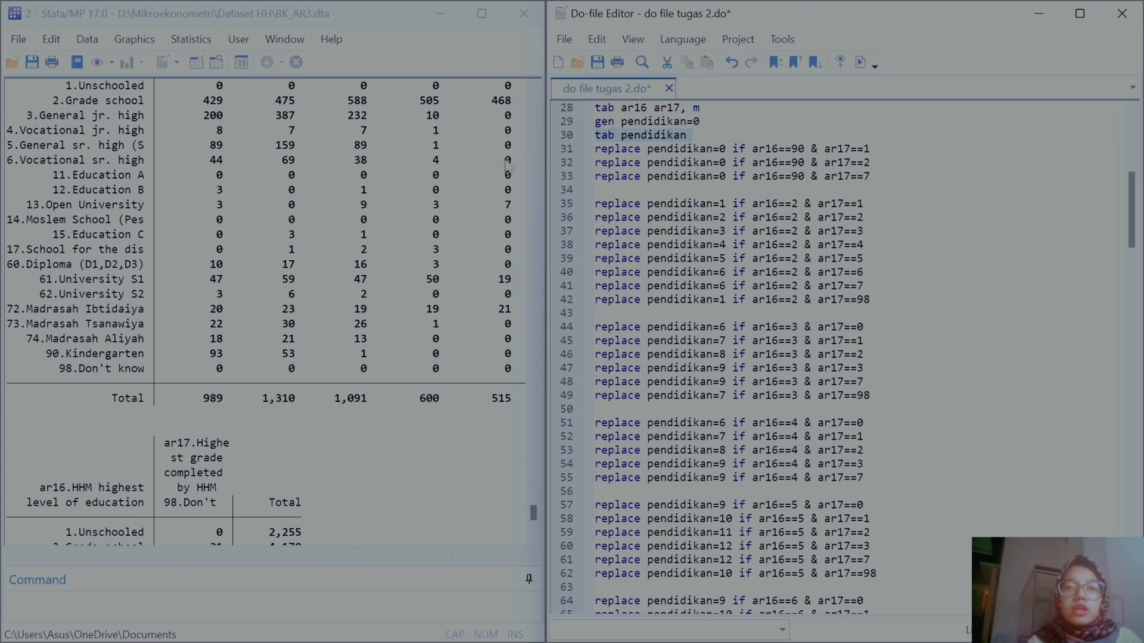
Step: Run the line replacing pendidikan with 0 if ar16==90 & ar17==1
{"action": "left_click", "coordinate": [560, 153]}
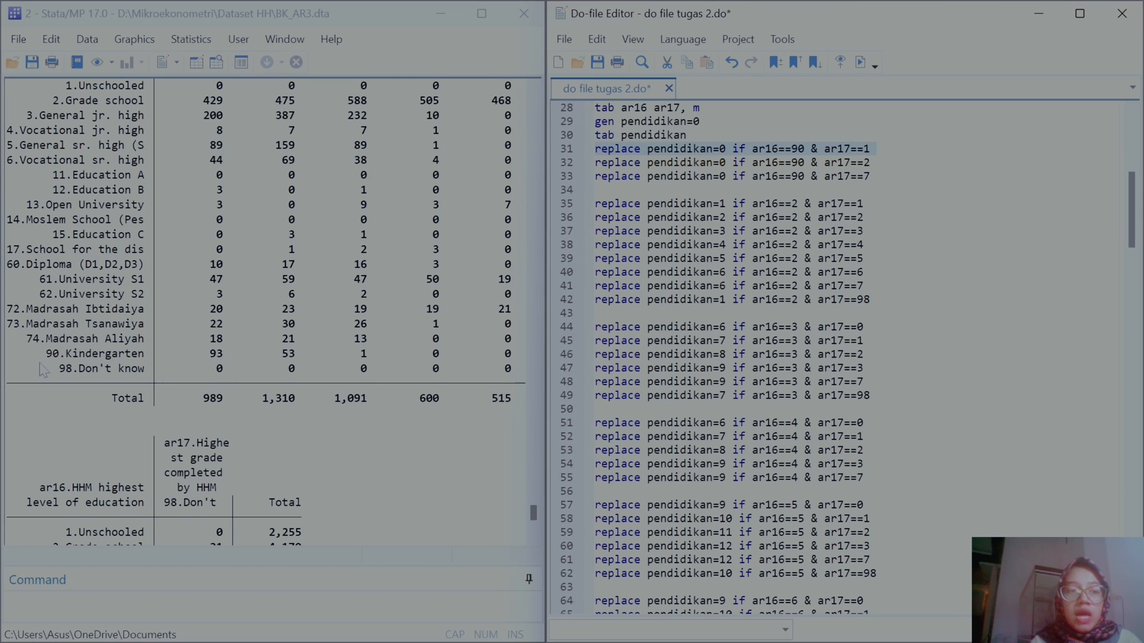
{"action": "scroll", "coordinate": [50, 372], "scroll_direction": "up", "scroll_amount": 1}
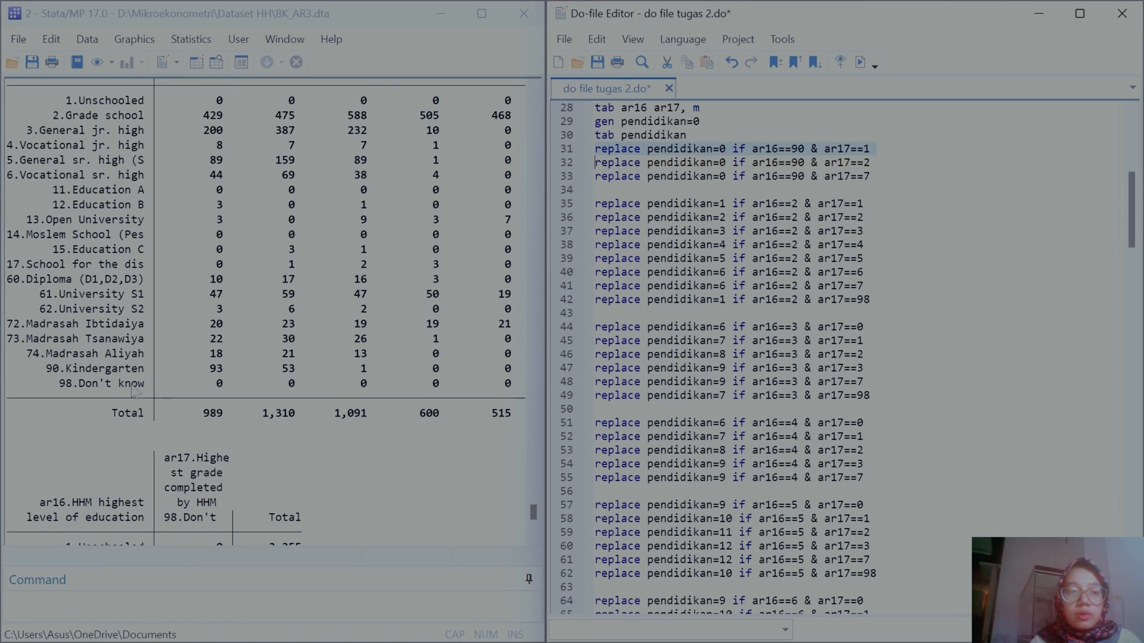
{"action": "scroll", "coordinate": [107, 298], "scroll_direction": "up", "scroll_amount": 2}
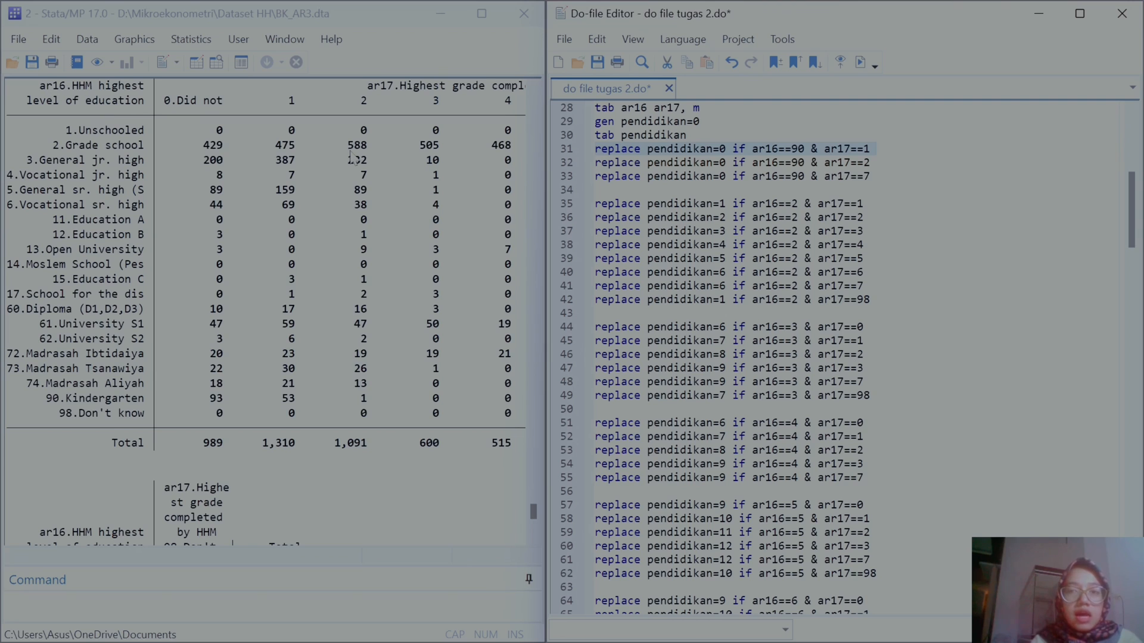
{"action": "scroll", "coordinate": [424, 274], "scroll_direction": "up", "scroll_amount": 3}
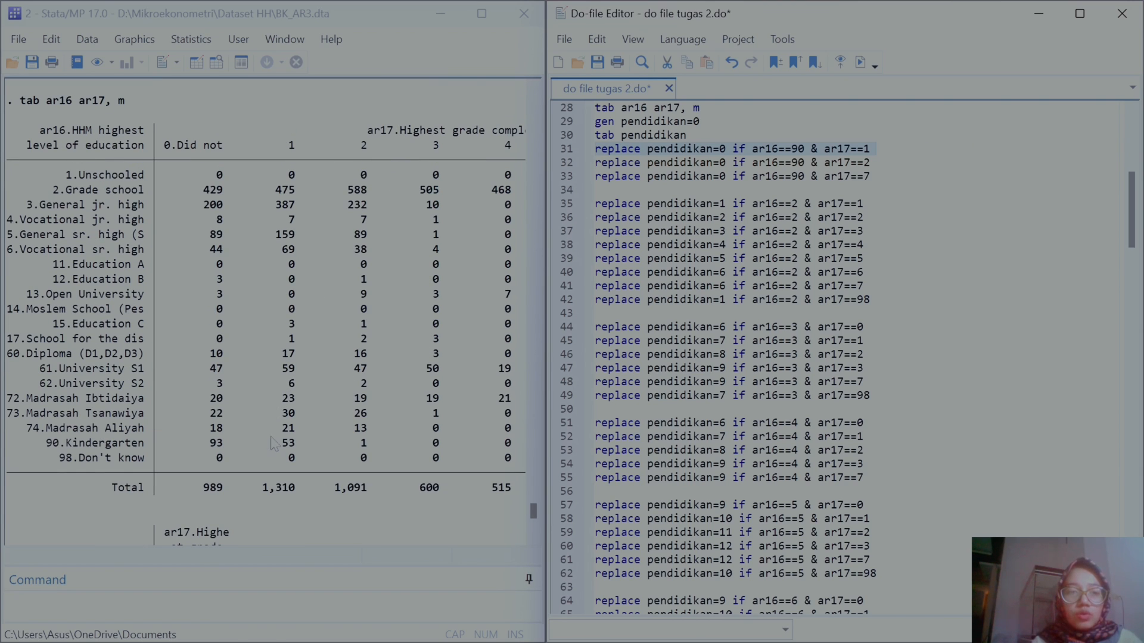
{"action": "left_click", "coordinate": [860, 62]}
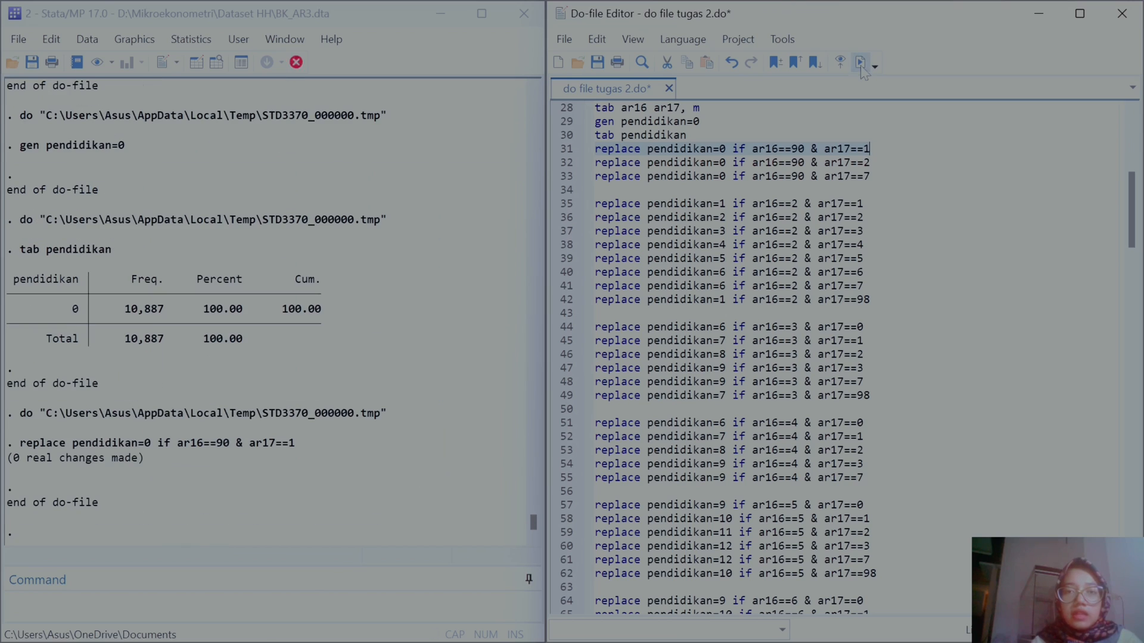
Step: Run the line replacing pendidikan with 0 if ar16==90 & ar17==2
{"action": "left_click", "coordinate": [560, 163]}
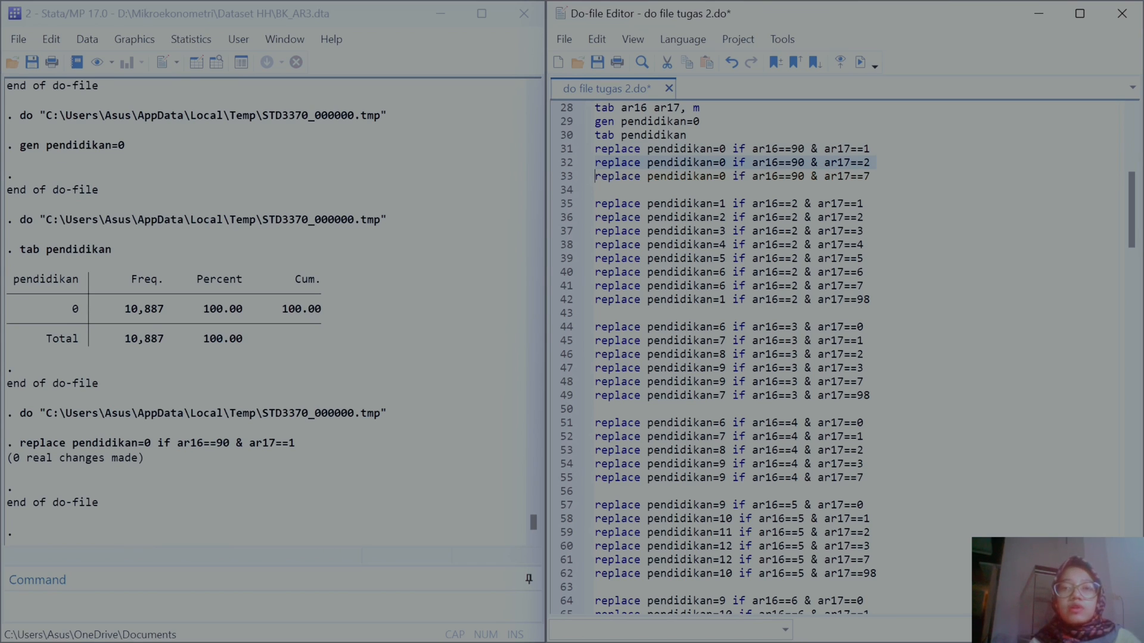
{"action": "left_click", "coordinate": [860, 62]}
{"action": "left_click", "coordinate": [871, 162]}
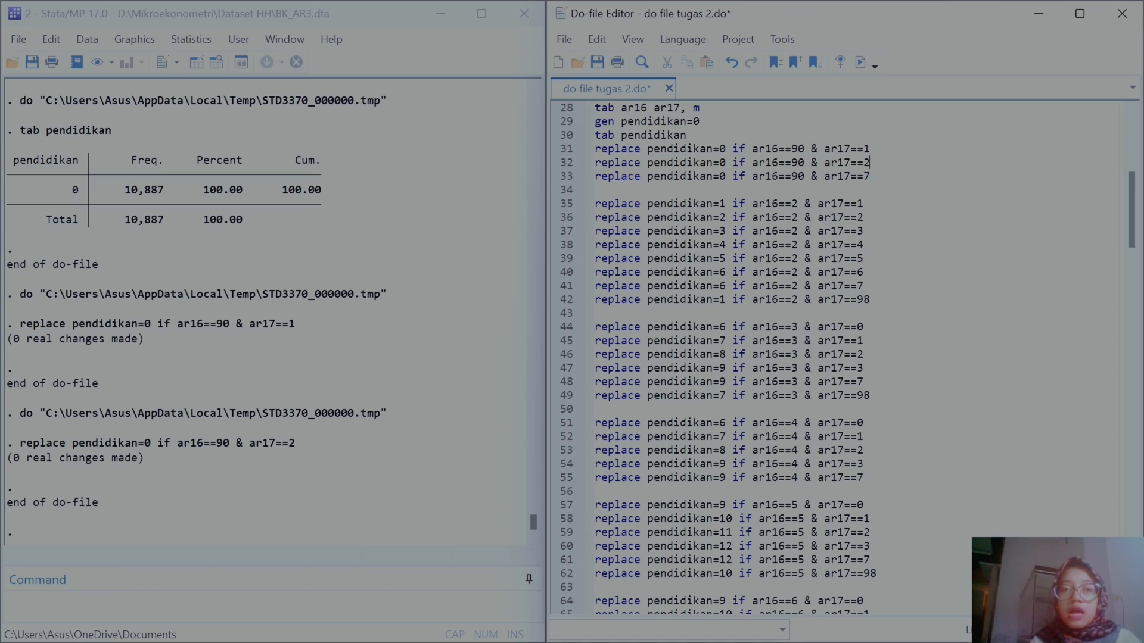
Step: Run the line replacing pendidikan with 0 if ar16==90 & ar17==7
{"action": "left_click", "coordinate": [561, 179]}
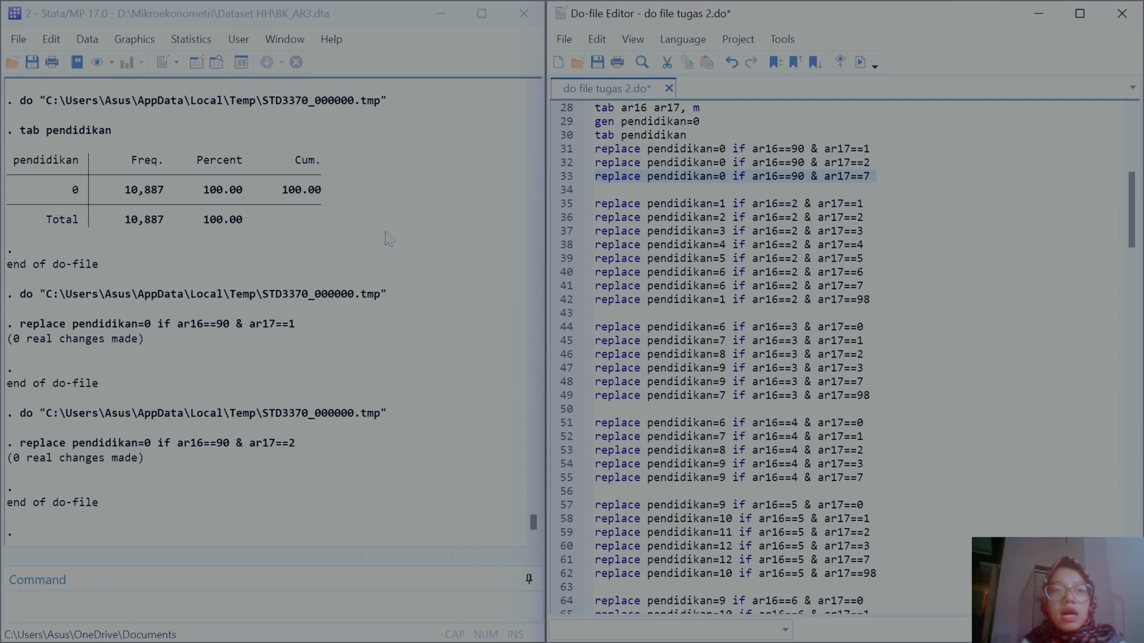
{"action": "scroll", "coordinate": [327, 300], "scroll_direction": "up", "scroll_amount": 10}
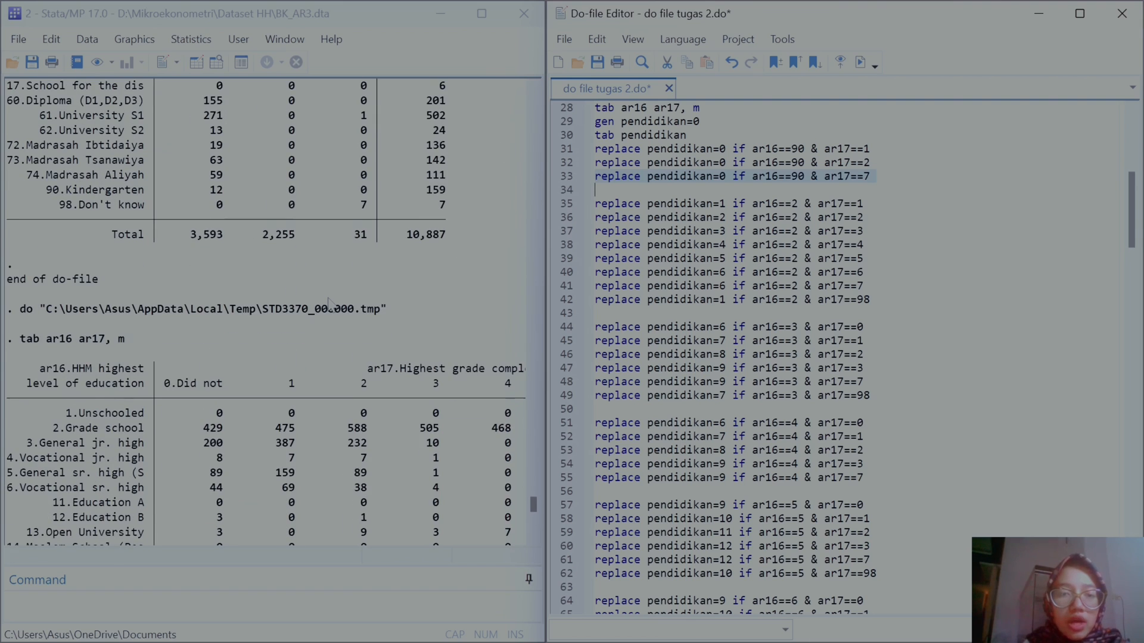
{"action": "scroll", "coordinate": [329, 302], "scroll_direction": "down", "scroll_amount": 2}
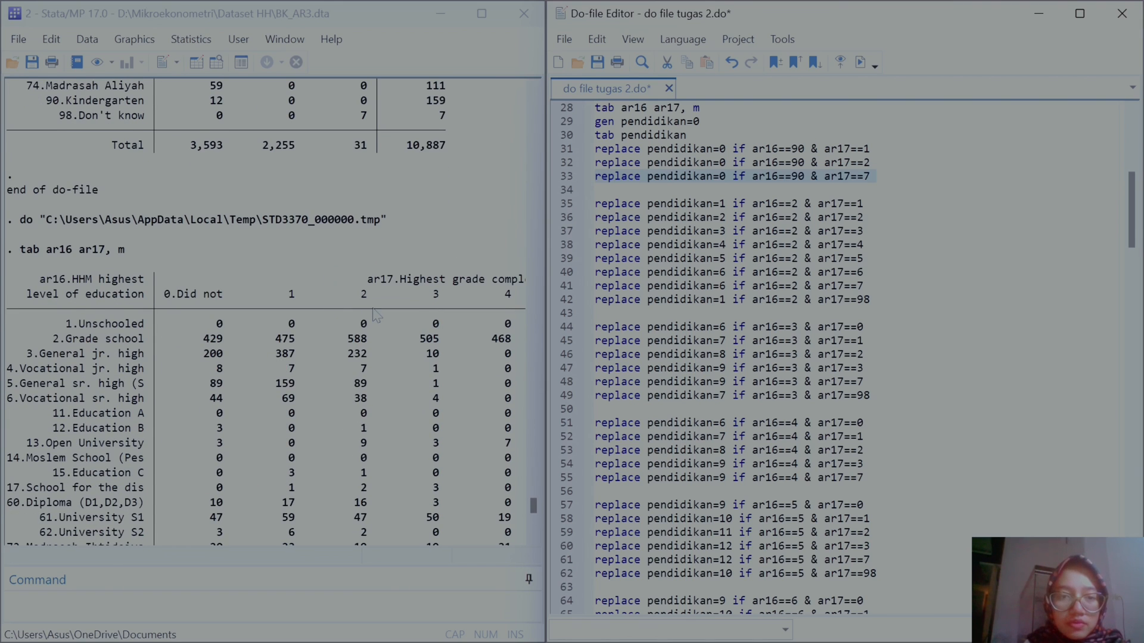
{"action": "scroll", "coordinate": [376, 315], "scroll_direction": "down", "scroll_amount": 2}
{"action": "scroll", "coordinate": [379, 388], "scroll_direction": "down", "scroll_amount": 7}
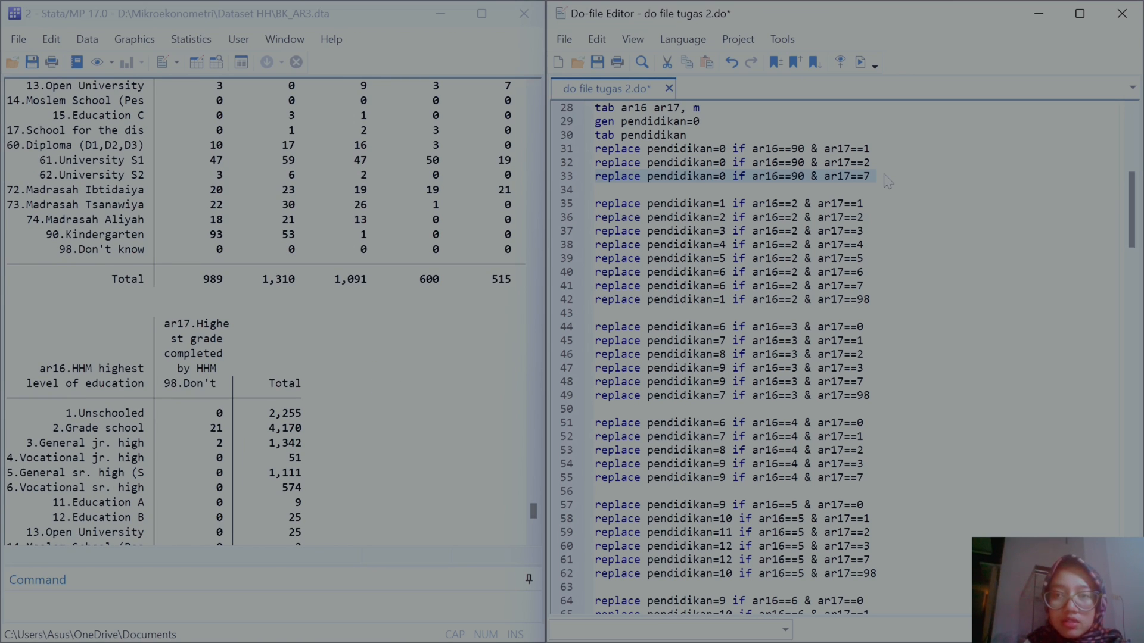
{"action": "left_click", "coordinate": [860, 62]}
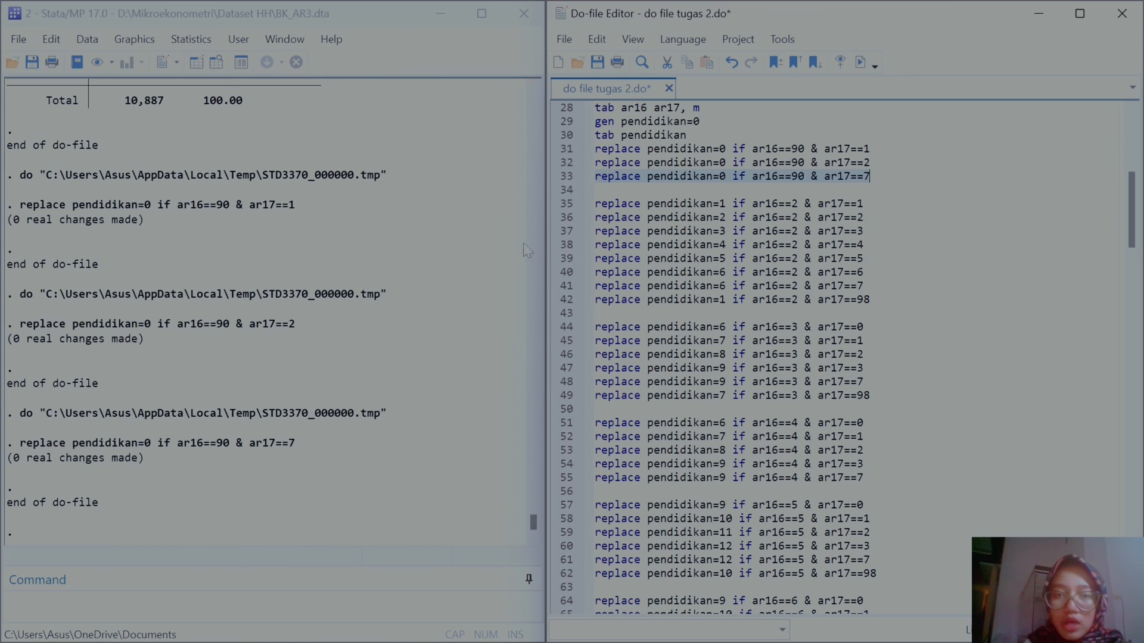
Step: Widen the do-file editor and duplicate the three ar16==90 replace lines as a new block below them
{"action": "left_click_drag", "start_coordinate": [546, 245], "coordinate": [710, 252]}
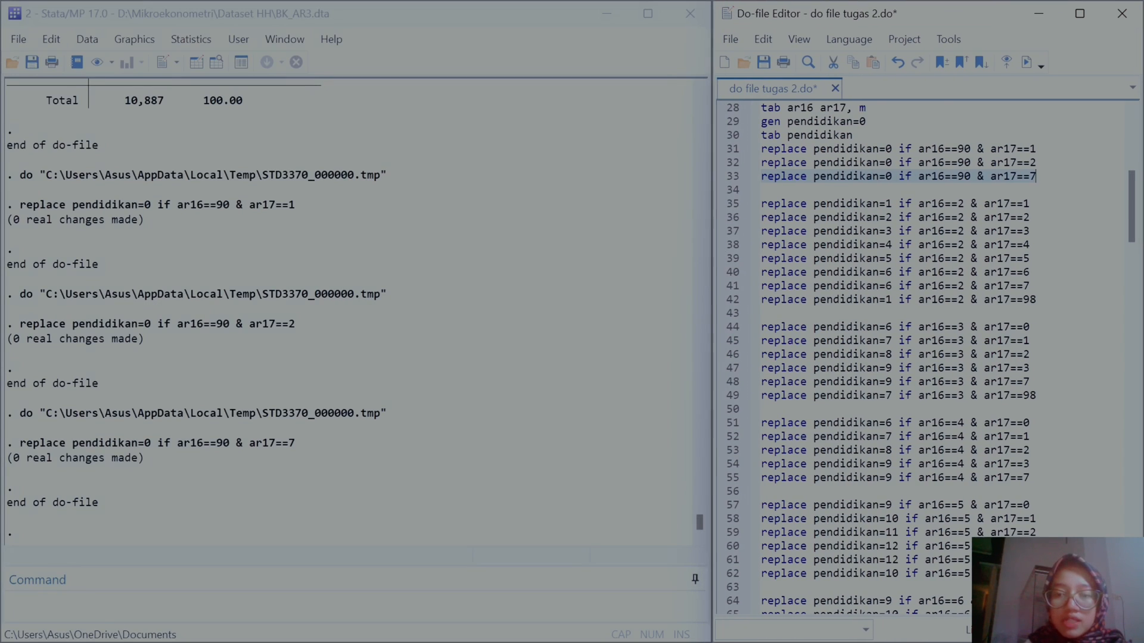
{"action": "scroll", "coordinate": [924, 357], "scroll_direction": "down", "scroll_amount": 20}
{"action": "scroll", "coordinate": [923, 358], "scroll_direction": "down", "scroll_amount": 5}
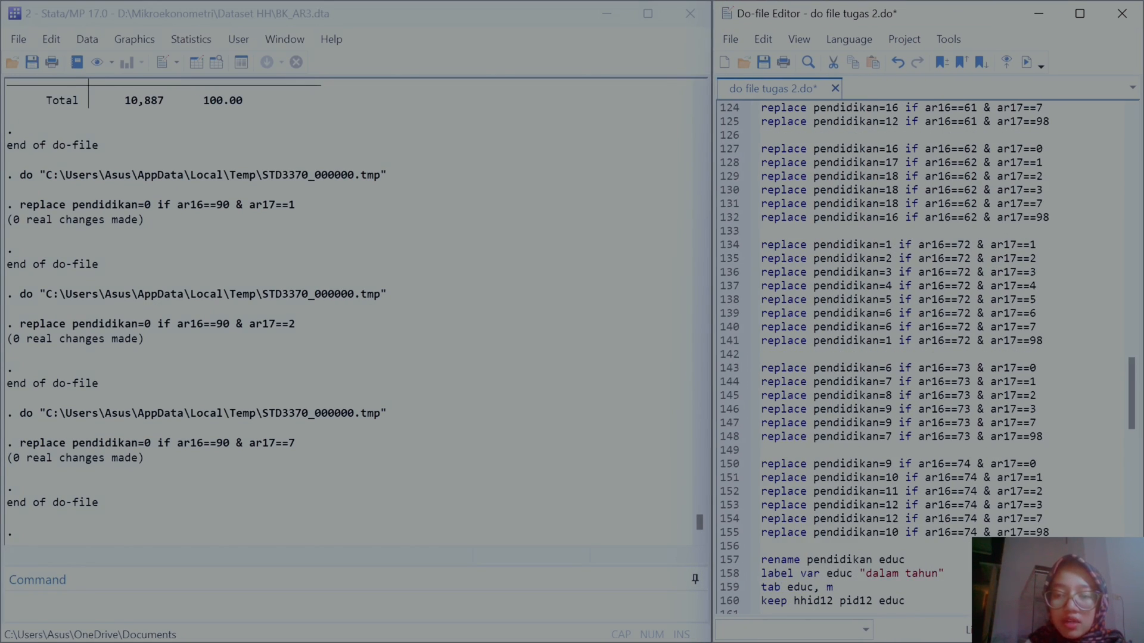
{"action": "scroll", "coordinate": [924, 357], "scroll_direction": "up", "scroll_amount": 20}
{"action": "scroll", "coordinate": [791, 395], "scroll_direction": "up", "scroll_amount": 17}
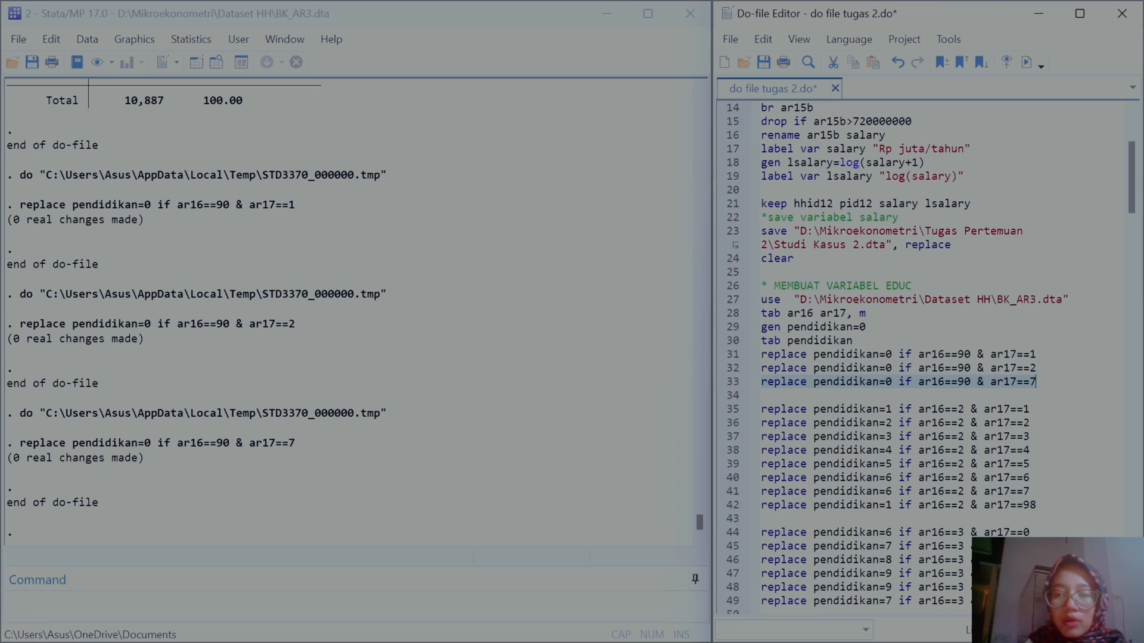
{"action": "left_click_drag", "start_coordinate": [1037, 382], "coordinate": [761, 354]}
{"action": "key", "text": "ctrl+c"}
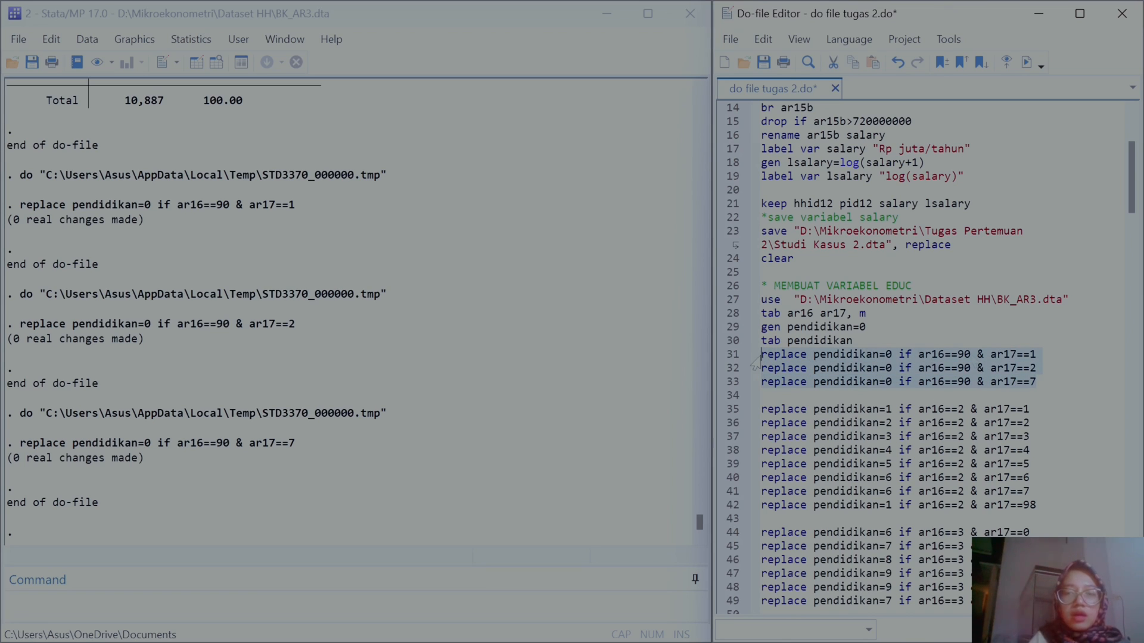
{"action": "left_click", "coordinate": [762, 395]}
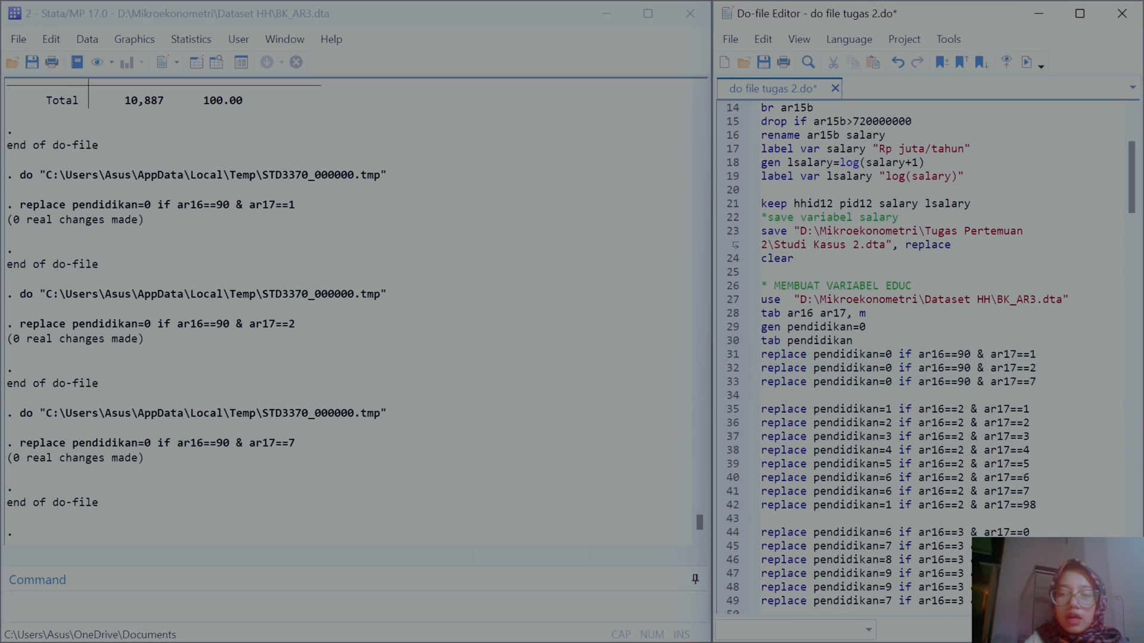
{"action": "key", "text": "Return"}
{"action": "key", "text": "ctrl+v"}
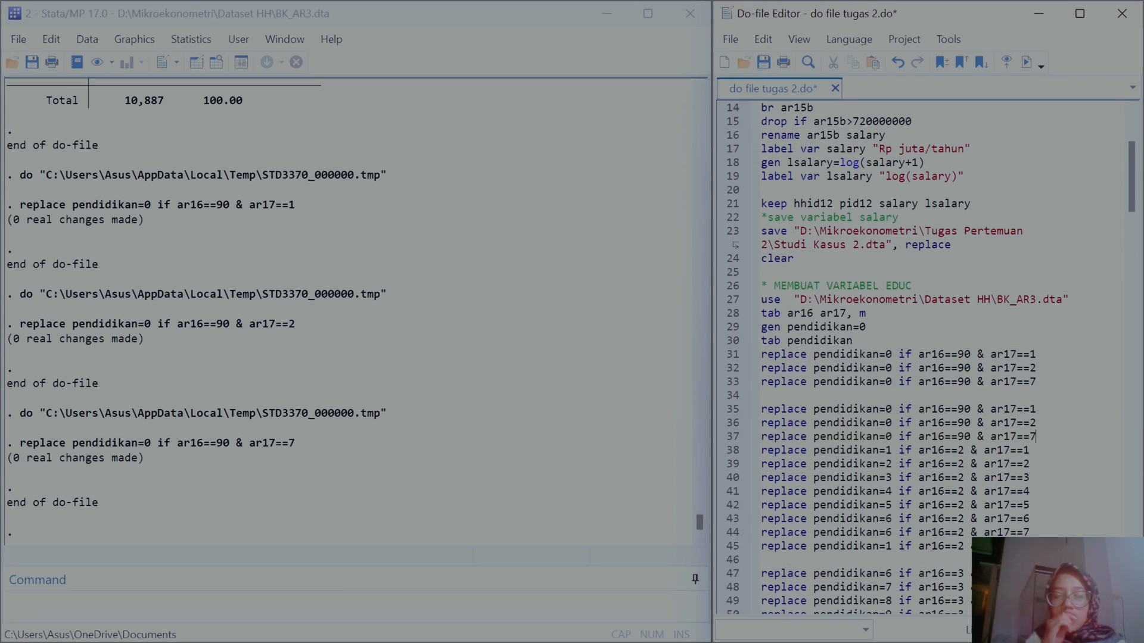
{"action": "key", "text": "Return"}
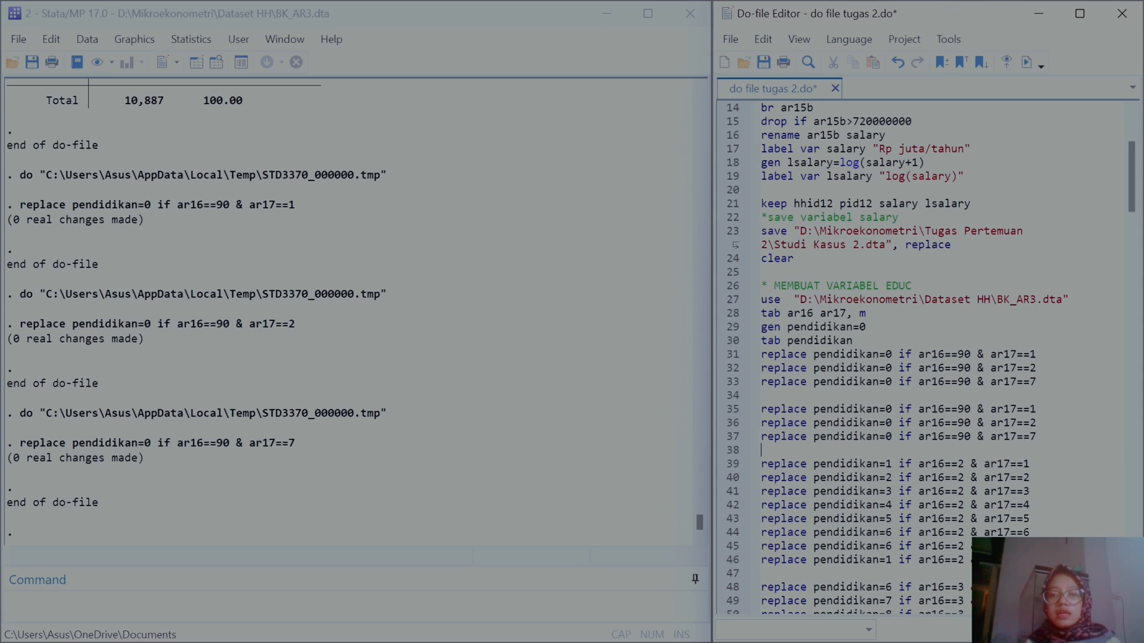
Step: Set the first duplicated line's pendidikan value to 1
{"action": "left_click", "coordinate": [891, 408]}
{"action": "key", "text": "BackSpace"}
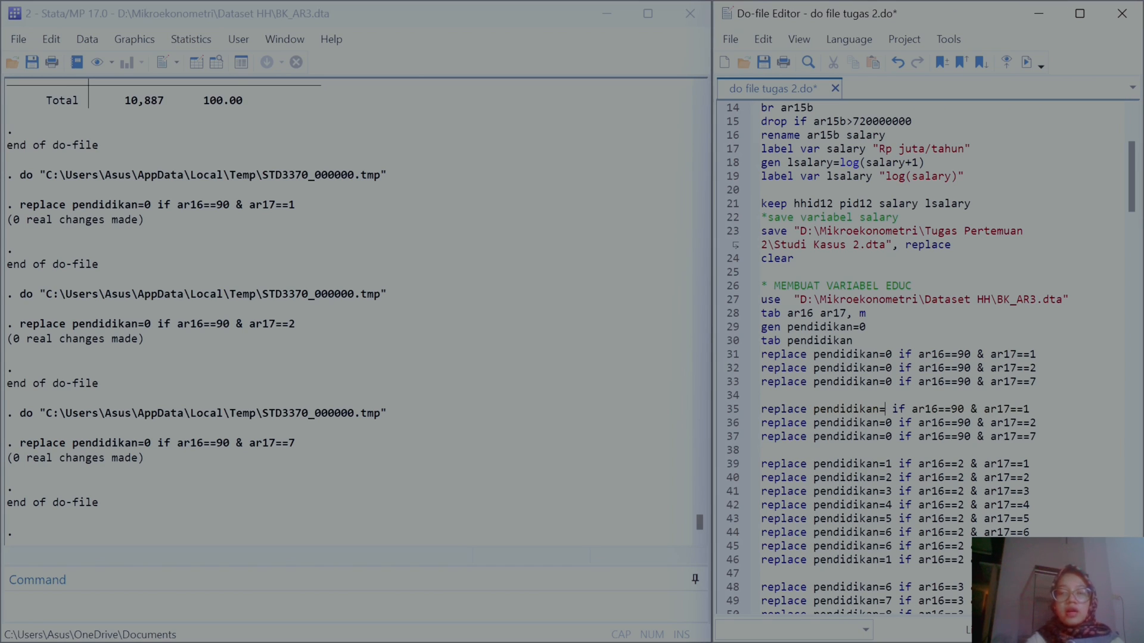
{"action": "type", "text": "1"}
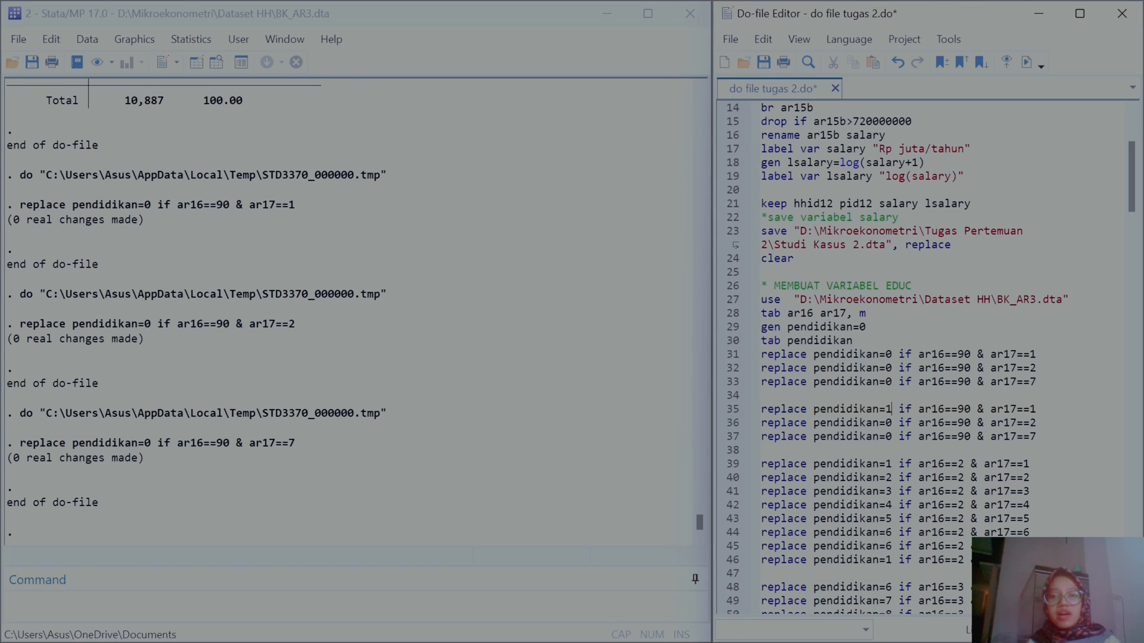
{"action": "scroll", "coordinate": [274, 268], "scroll_direction": "up", "scroll_amount": 8}
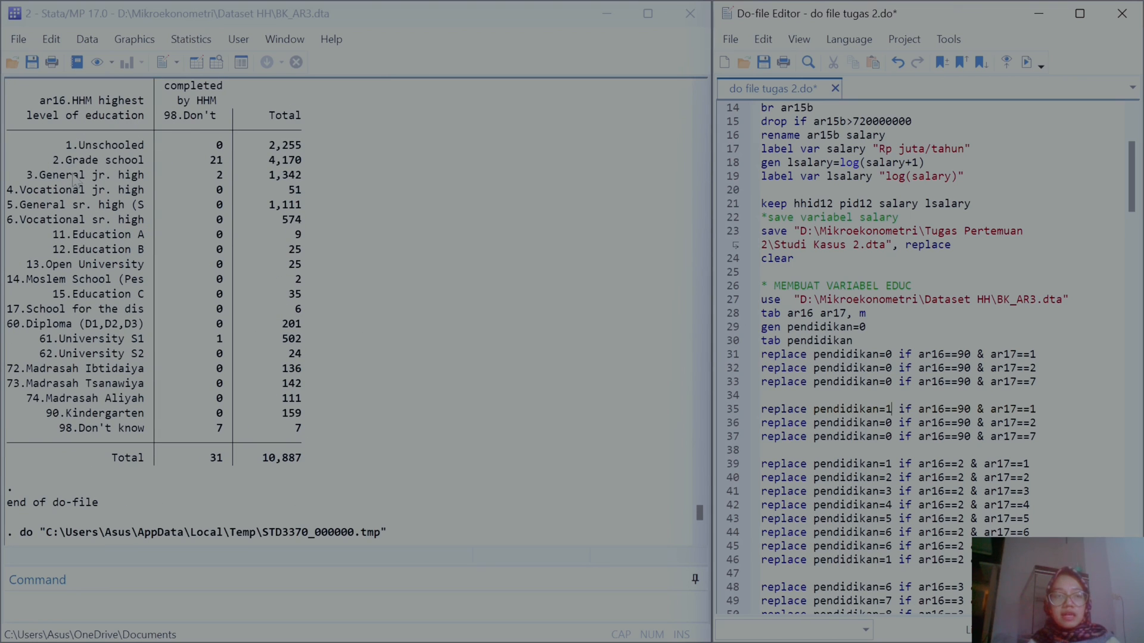
{"action": "key", "text": "BackSpace"}
{"action": "key", "text": "BackSpace"}
{"action": "type", "text": "2"}
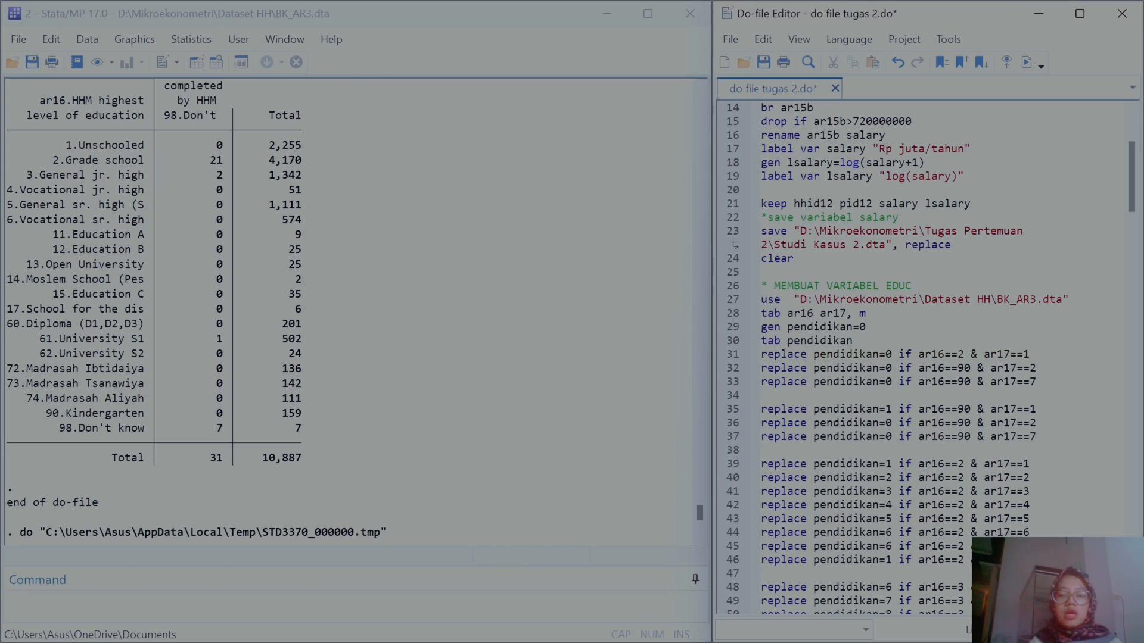
{"action": "key", "text": "BackSpace"}
{"action": "type", "text": "90"}
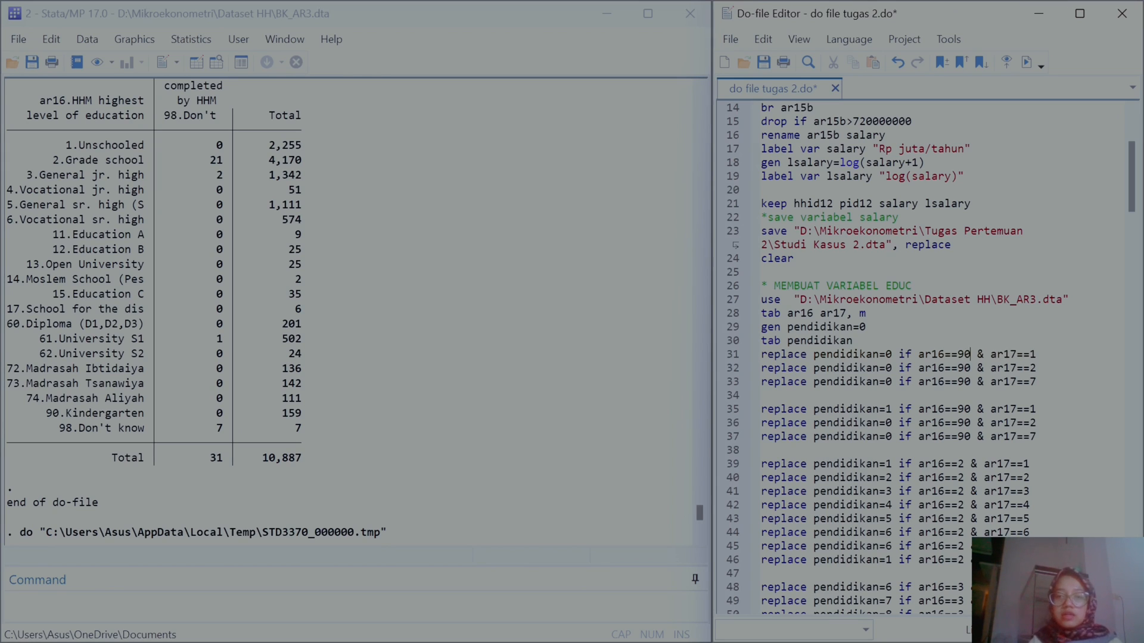
Step: Change the first duplicated line's ar16 condition to 2 and the second duplicated line's pendidikan value to 2
{"action": "left_click", "coordinate": [970, 409]}
{"action": "key", "text": "BackSpace"}
{"action": "key", "text": "BackSpace"}
{"action": "type", "text": "2"}
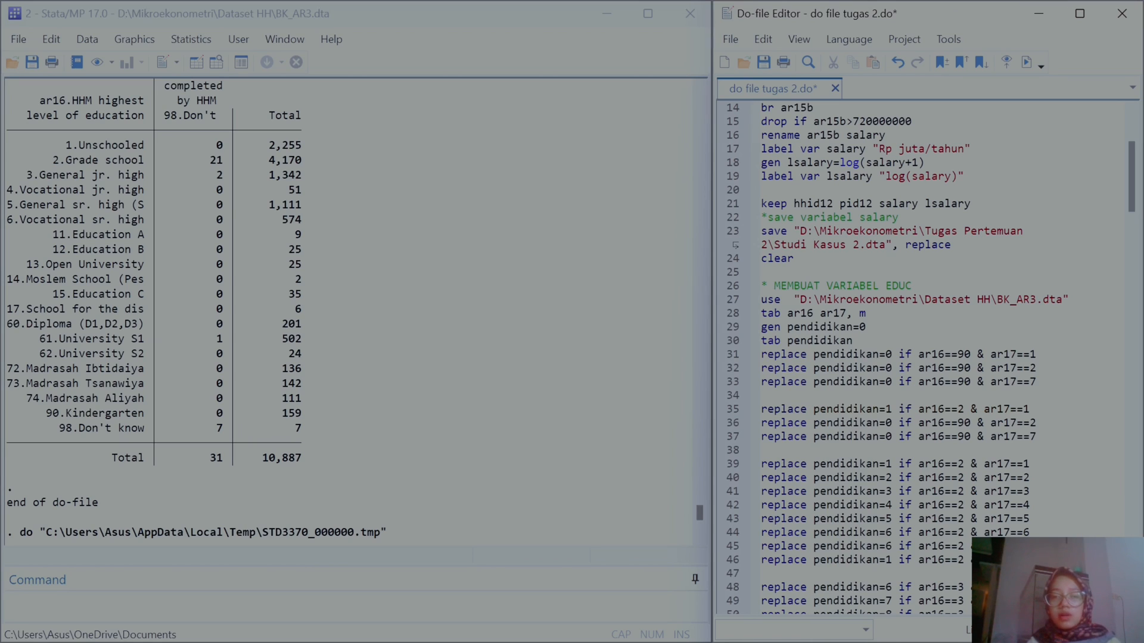
{"action": "key", "text": "BackSpace"}
{"action": "type", "text": "2"}
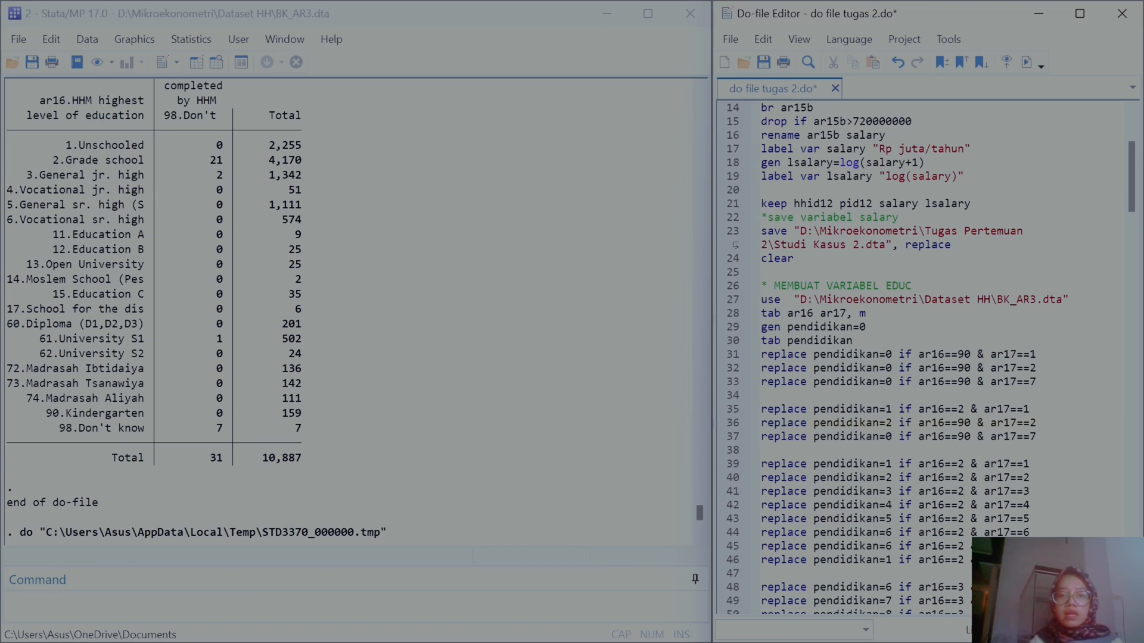
Step: Set the second new line's ar16 condition to 2 and make the third line read pendidikan=3 if ar16==2 & ar17==3
{"action": "key", "text": "BackSpace"}
{"action": "key", "text": "BackSpace"}
{"action": "type", "text": "2"}
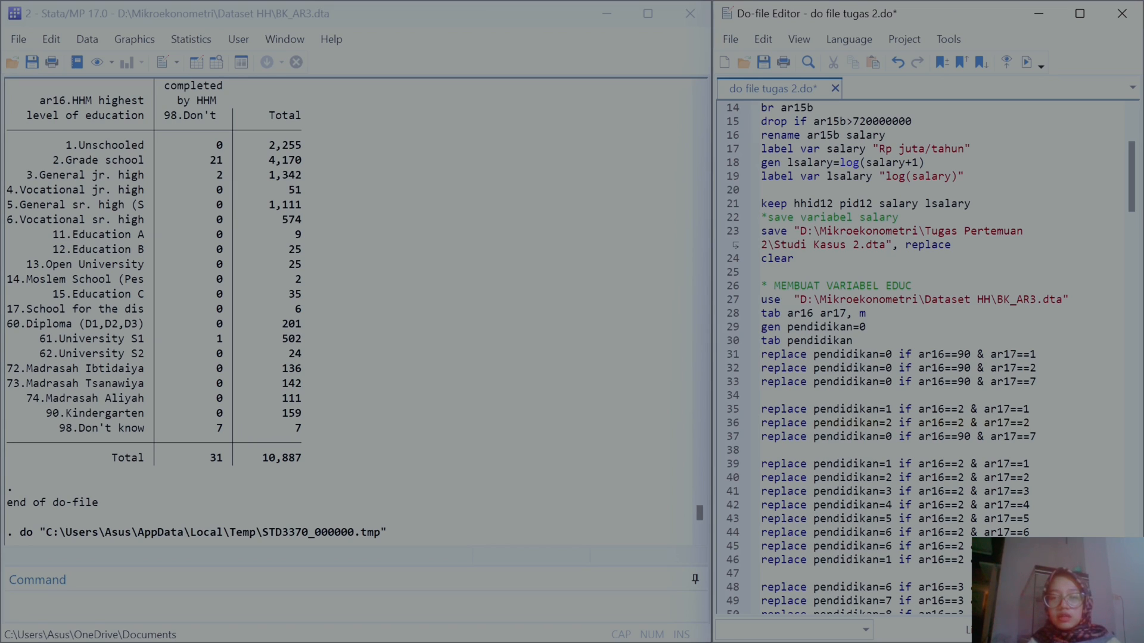
{"action": "key", "text": "BackSpace"}
{"action": "type", "text": "3"}
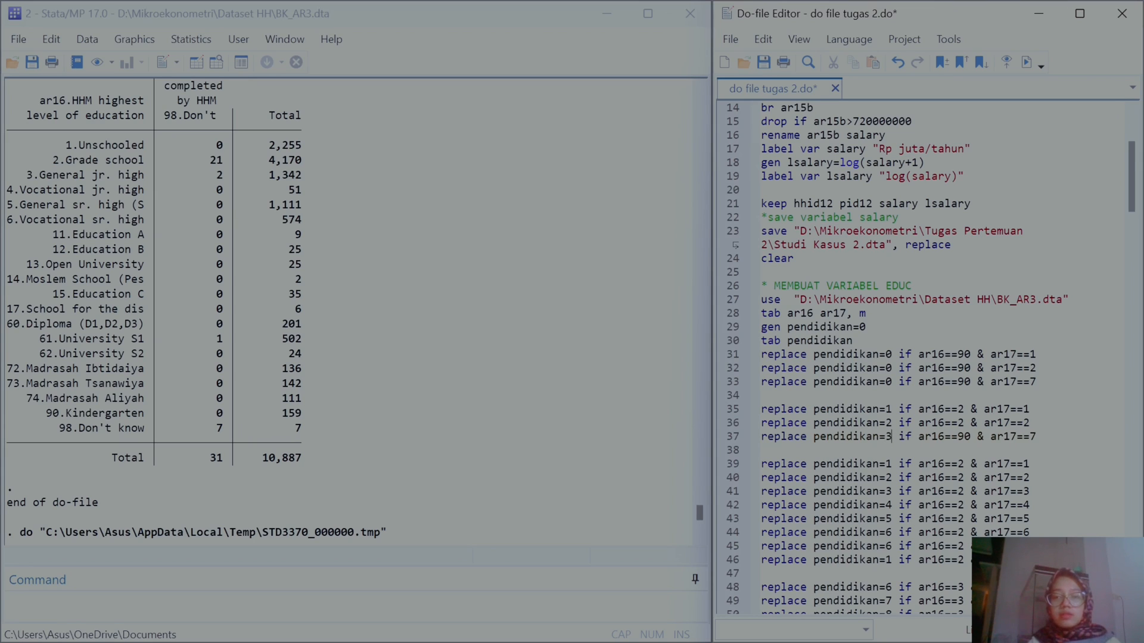
{"action": "key", "text": "BackSpace"}
{"action": "key", "text": "BackSpace"}
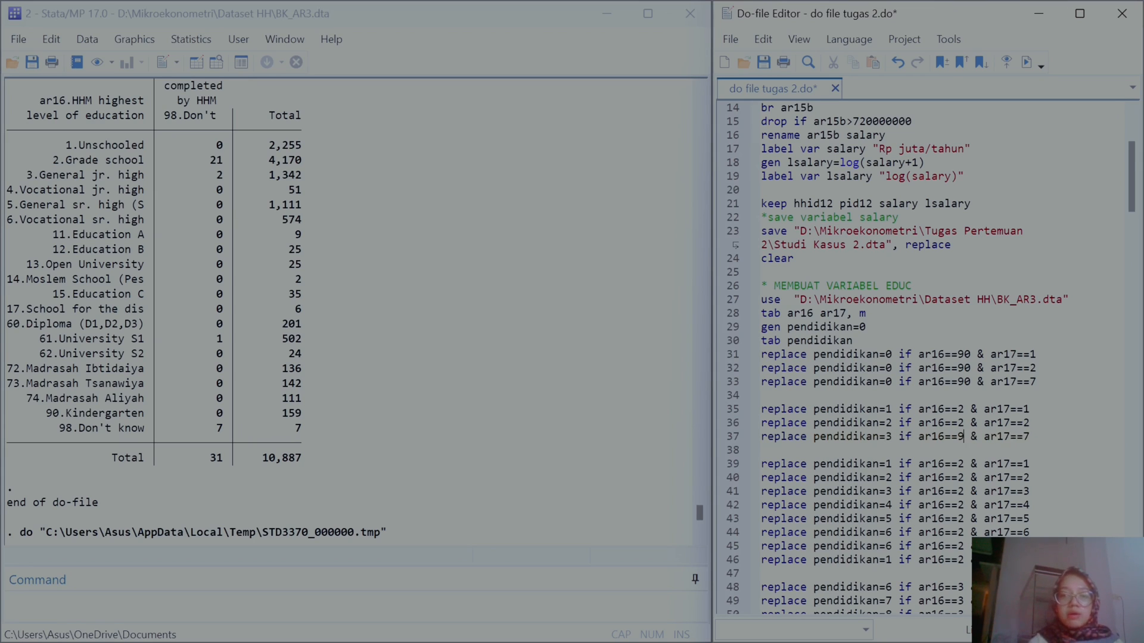
{"action": "type", "text": "2"}
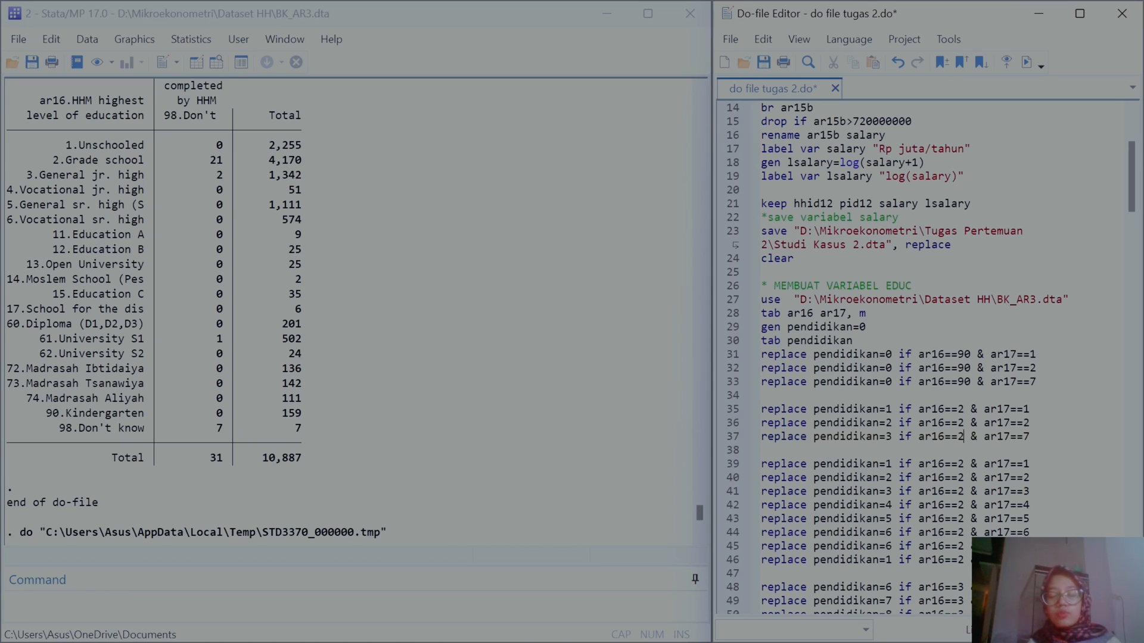
{"action": "key", "text": "BackSpace"}
{"action": "type", "text": "3"}
Step: Paste a copy of the ar16==2 lines below them and set their pendidikan values to 4, 5 and 6
{"action": "left_click_drag", "start_coordinate": [1030, 436], "coordinate": [764, 420]}
{"action": "key", "text": "ctrl+c"}
{"action": "left_click", "coordinate": [1066, 438]}
{"action": "key", "text": "Return"}
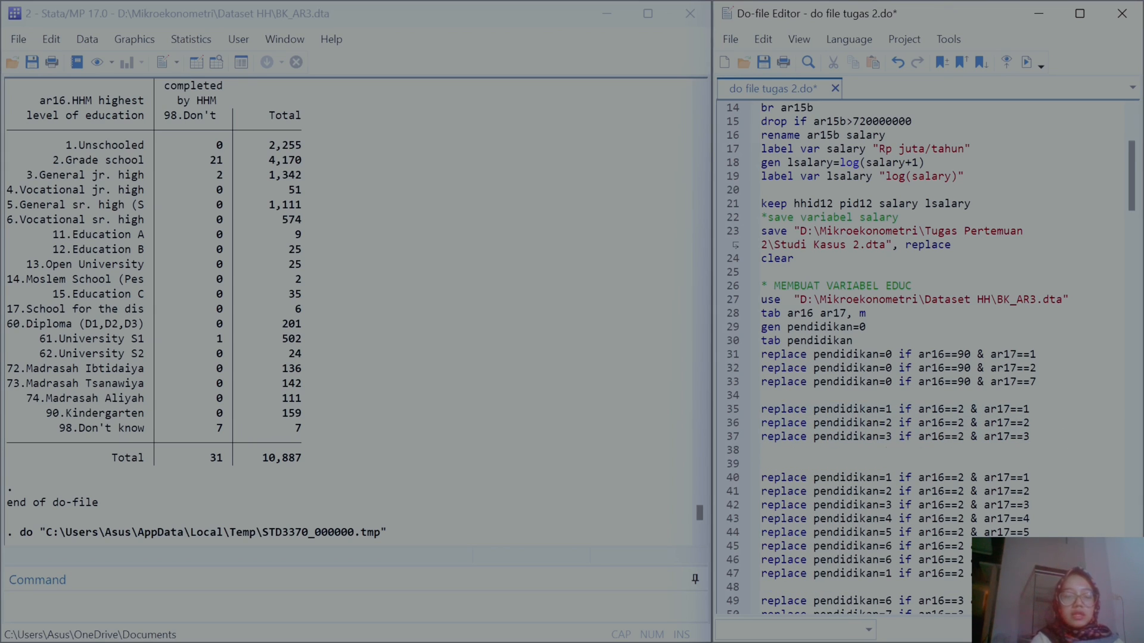
{"action": "key", "text": "ctrl+v"}
{"action": "left_click", "coordinate": [892, 451]}
{"action": "key", "text": "BackSpace"}
{"action": "type", "text": "4"}
{"action": "key", "text": "BackSpace"}
{"action": "type", "text": "5"}
{"action": "key", "text": "BackSpace"}
{"action": "type", "text": "6"}
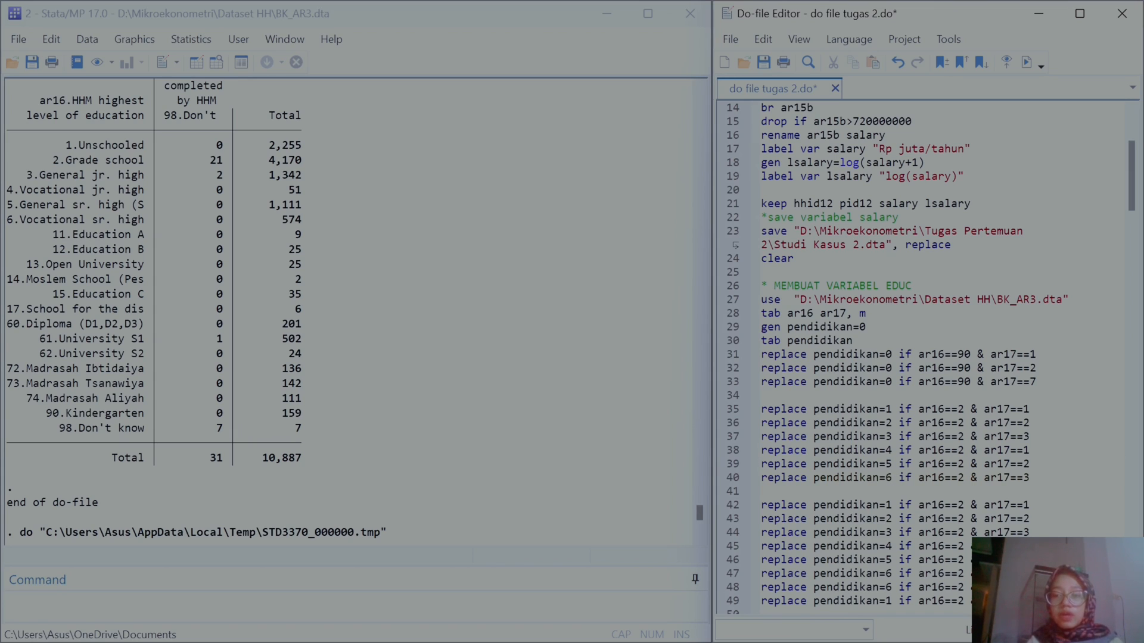
Step: Set the ar17 conditions of the three pasted lines to 4, 5 and 6
{"action": "key", "text": "BackSpace"}
{"action": "type", "text": "4"}
{"action": "key", "text": "BackSpace"}
{"action": "type", "text": "5"}
{"action": "key", "text": "Down"}
{"action": "key", "text": "BackSpace"}
{"action": "type", "text": "6"}
Step: Duplicate the last two ar16==2 lines and change the first copy to pendidikan=6 if ar16==2 & ar17==7
{"action": "left_click_drag", "start_coordinate": [1030, 478], "coordinate": [761, 477]}
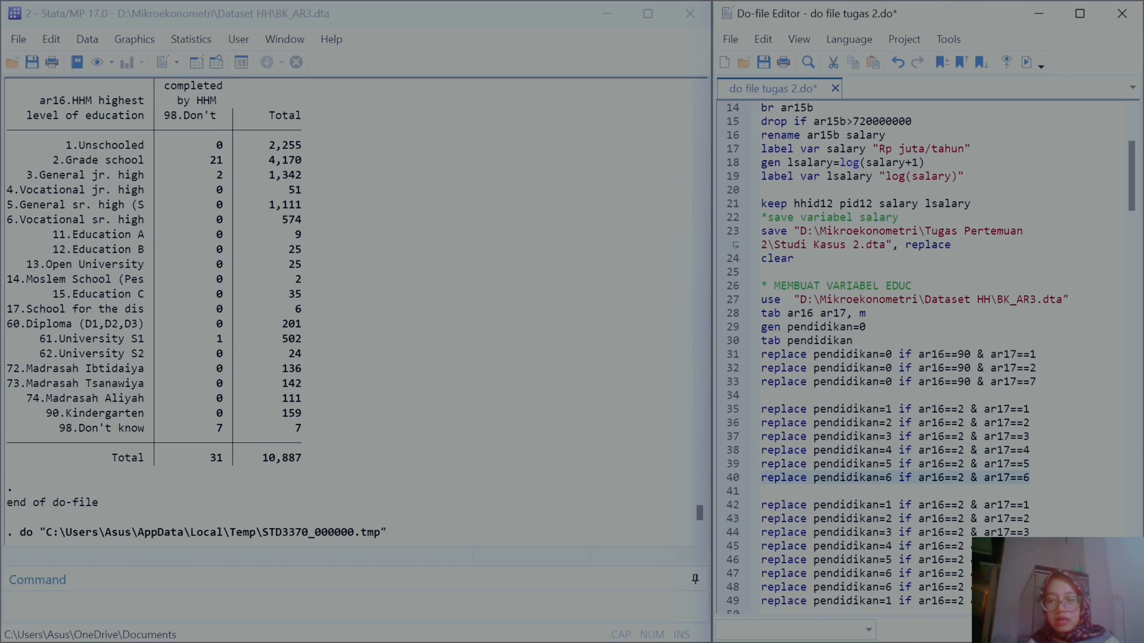
{"action": "key", "text": "Down"}
{"action": "left_click", "coordinate": [1030, 478]}
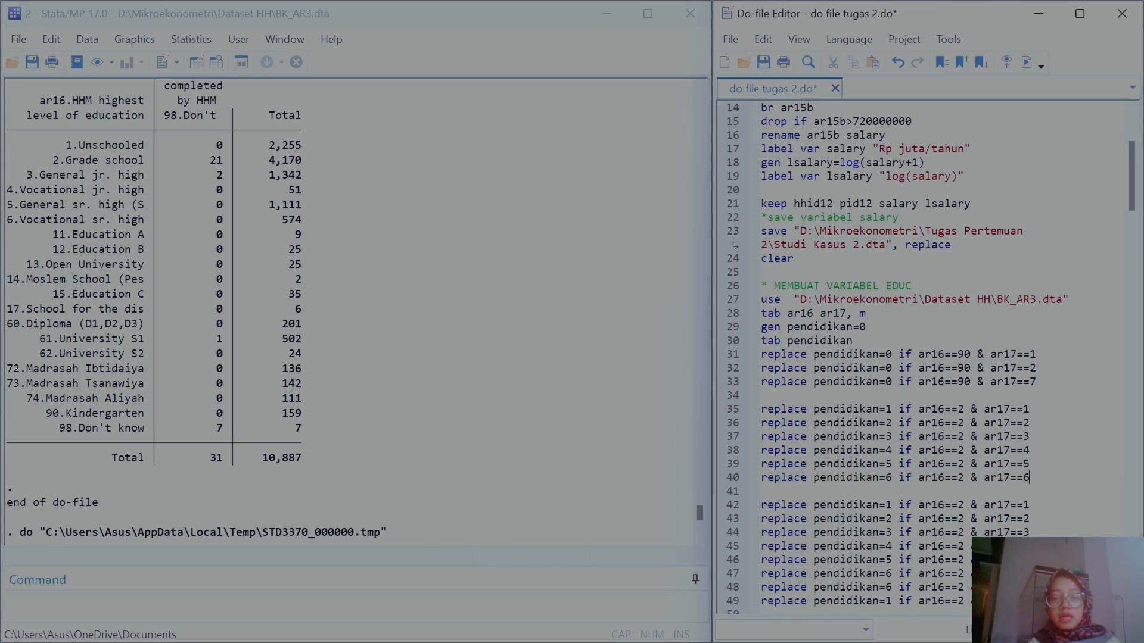
{"action": "left_click_drag", "start_coordinate": [1030, 478], "coordinate": [760, 464]}
{"action": "key", "text": "ctrl+c"}
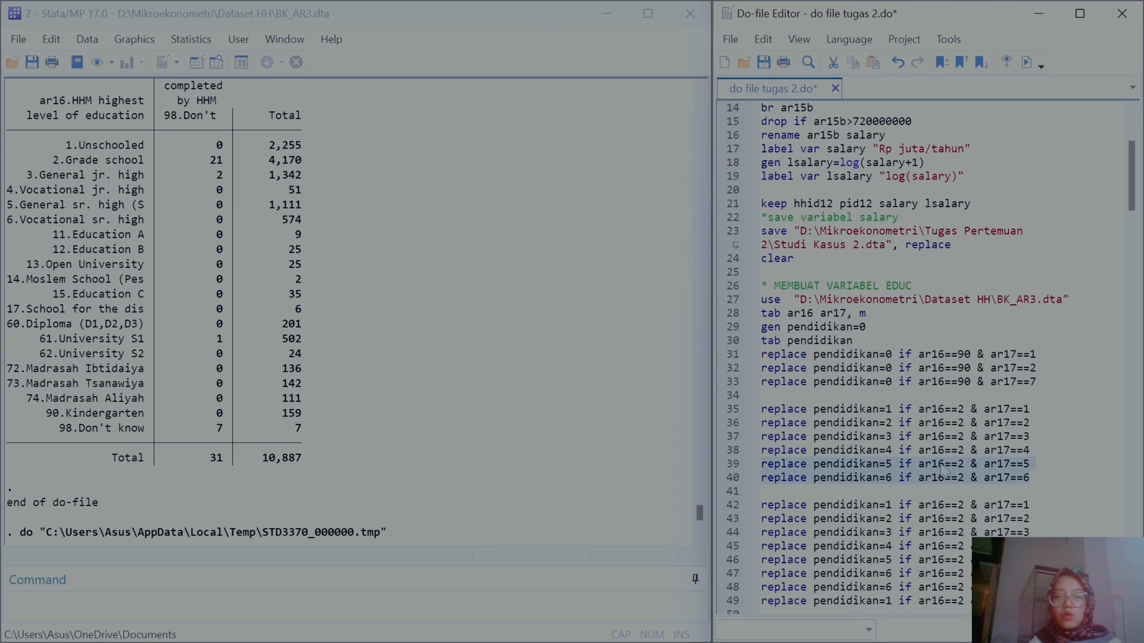
{"action": "left_click", "coordinate": [1034, 478]}
{"action": "key", "text": "Return"}
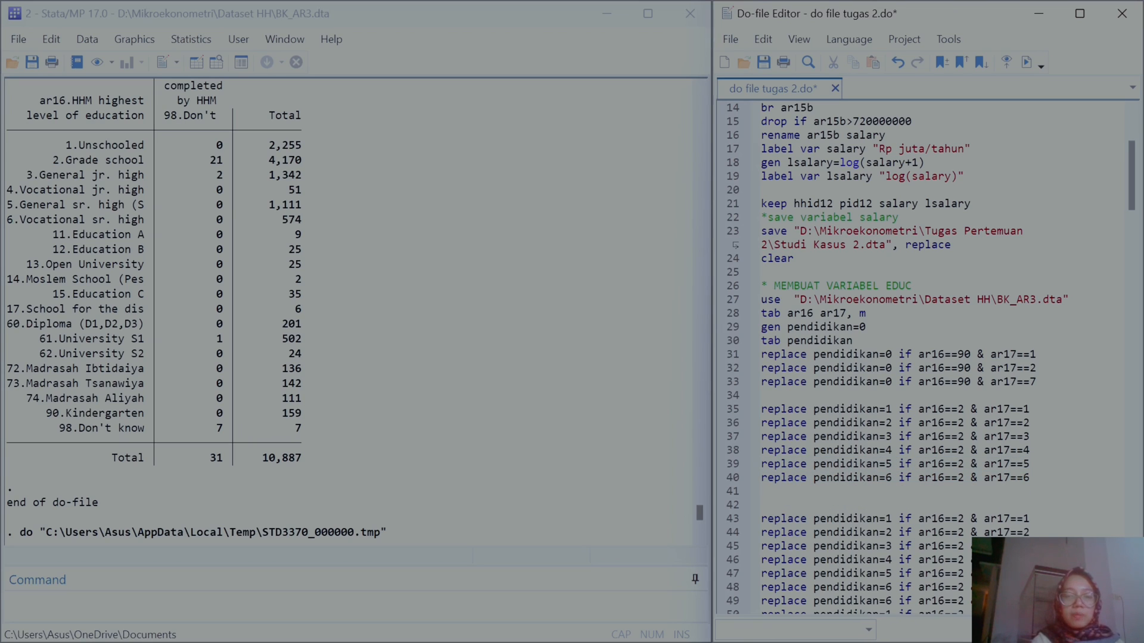
{"action": "key", "text": "ctrl+v"}
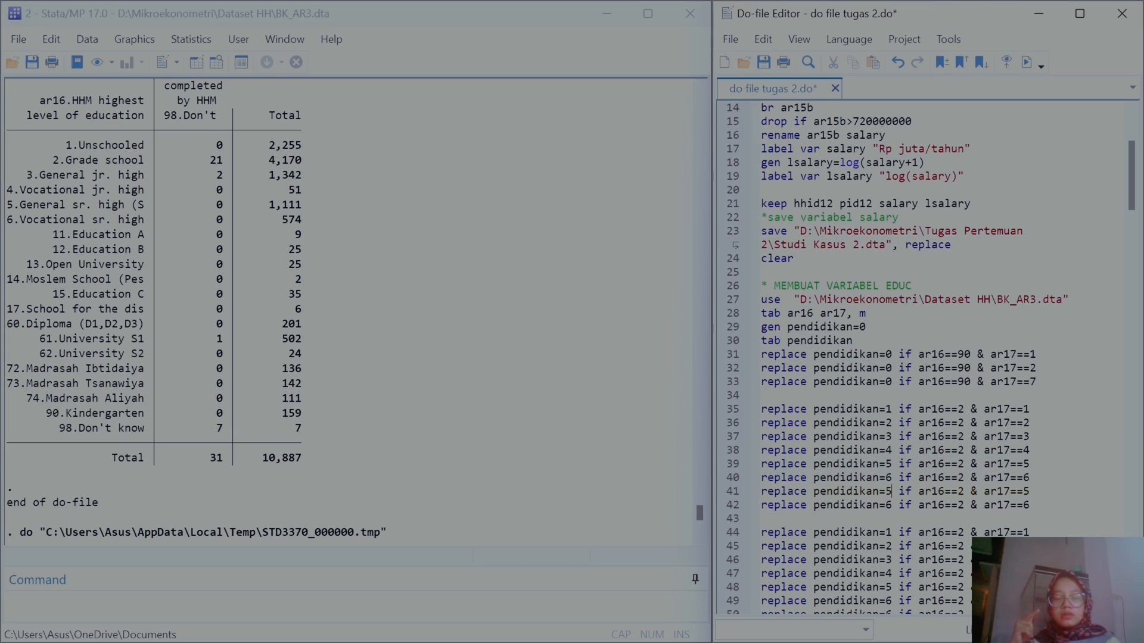
{"action": "key", "text": "BackSpace"}
{"action": "type", "text": "6"}
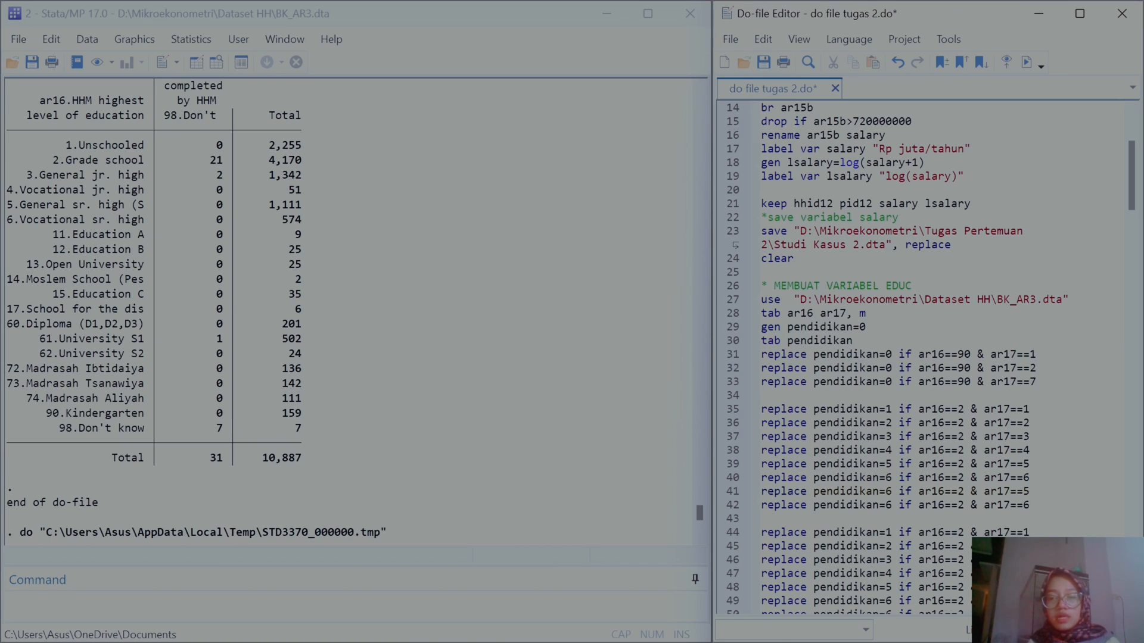
{"action": "key", "text": "BackSpace"}
{"action": "type", "text": "7"}
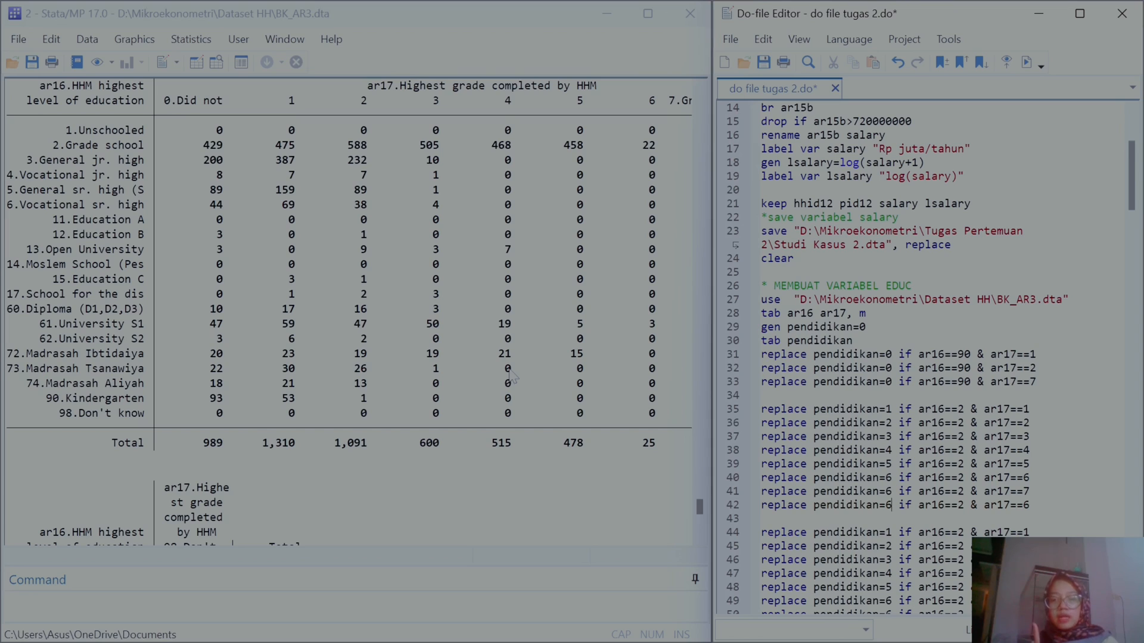
Step: Change the last copied line to pendidikan=1 if ar16==2 & ar17==98
{"action": "key", "text": "BackSpace"}
{"action": "type", "text": "1"}
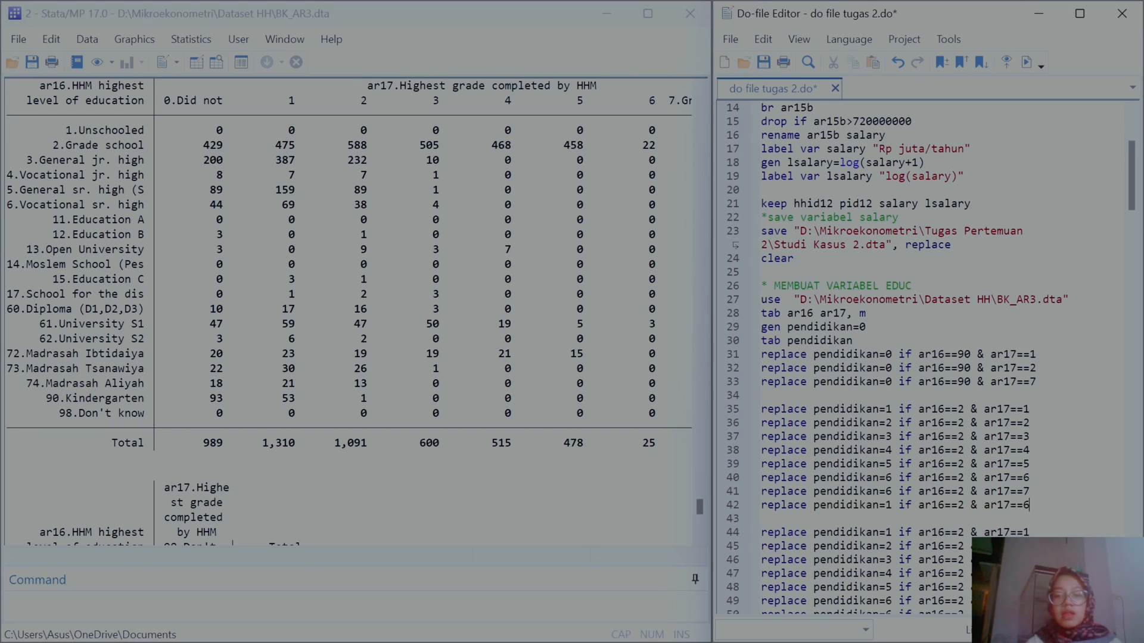
{"action": "key", "text": "End"}
{"action": "key", "text": "BackSpace"}
{"action": "type", "text": "98"}
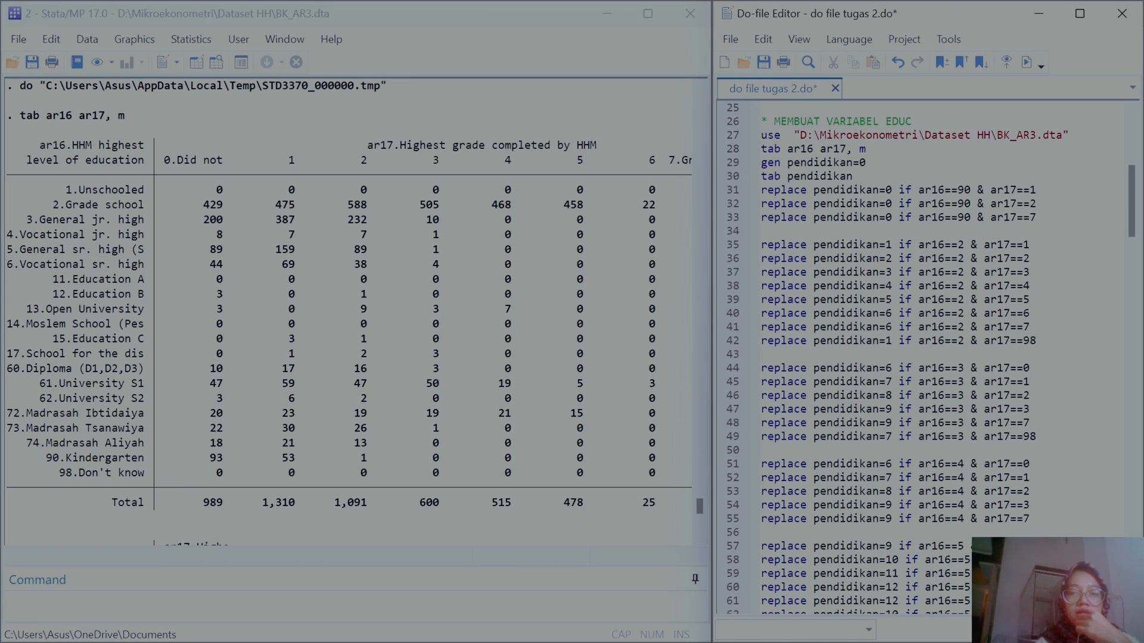
Step: Widen the do-file editor and review the completed pendidikan replace blocks for every ar16 code
{"action": "left_click", "coordinate": [885, 369]}
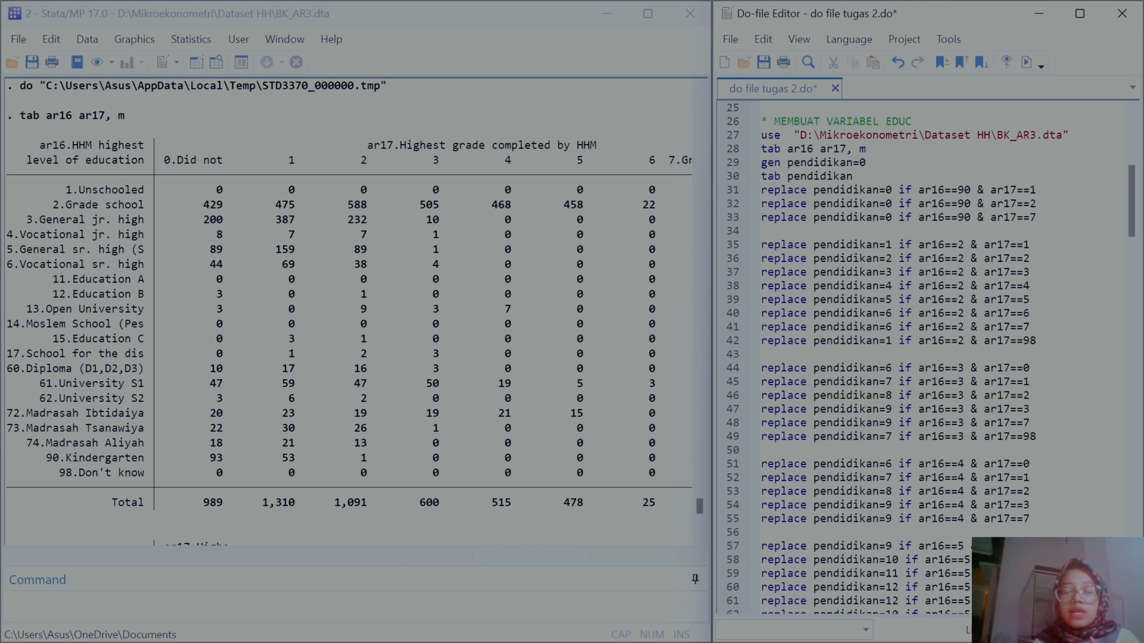
{"action": "scroll", "coordinate": [929, 358], "scroll_direction": "down", "scroll_amount": 2}
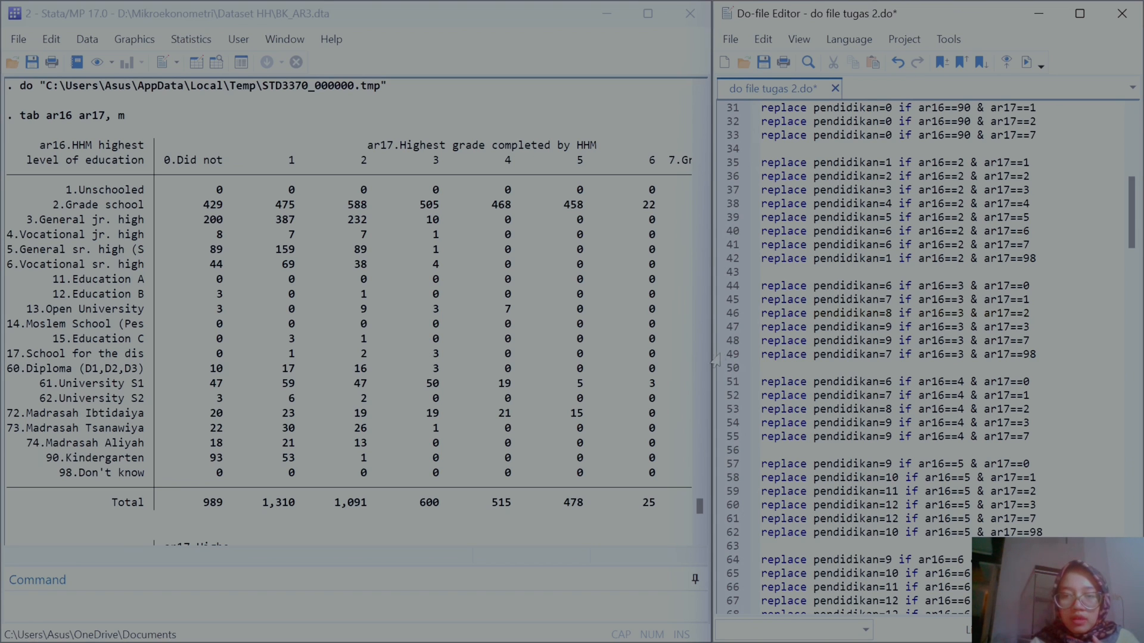
{"action": "left_click_drag", "start_coordinate": [716, 352], "coordinate": [637, 346]}
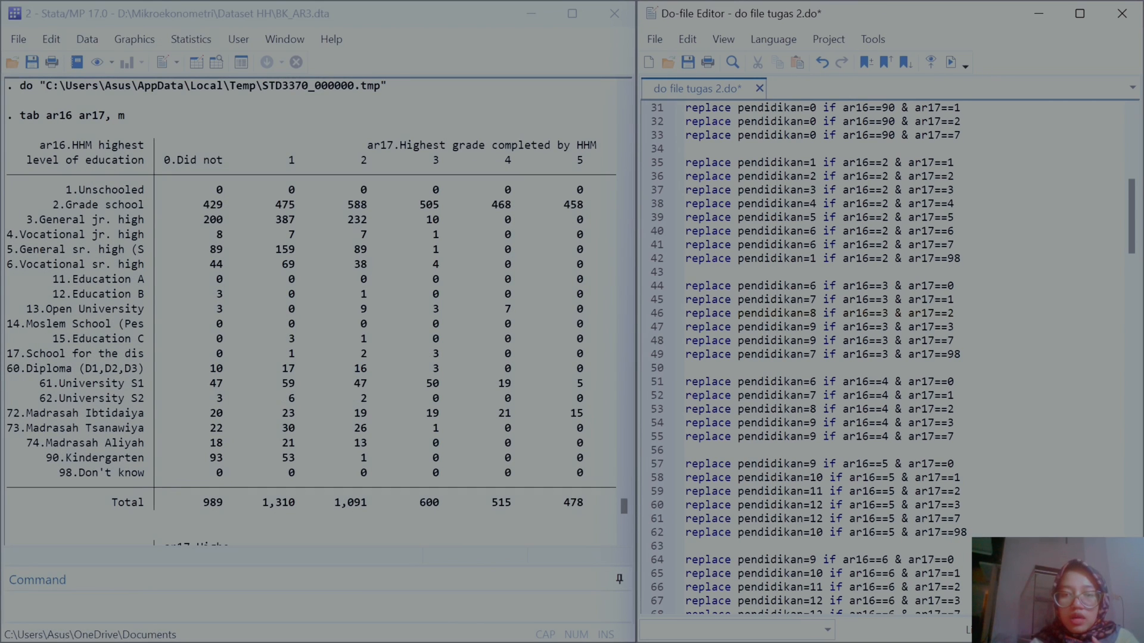
{"action": "scroll", "coordinate": [888, 357], "scroll_direction": "down", "scroll_amount": 3}
{"action": "scroll", "coordinate": [888, 357], "scroll_direction": "down", "scroll_amount": 2}
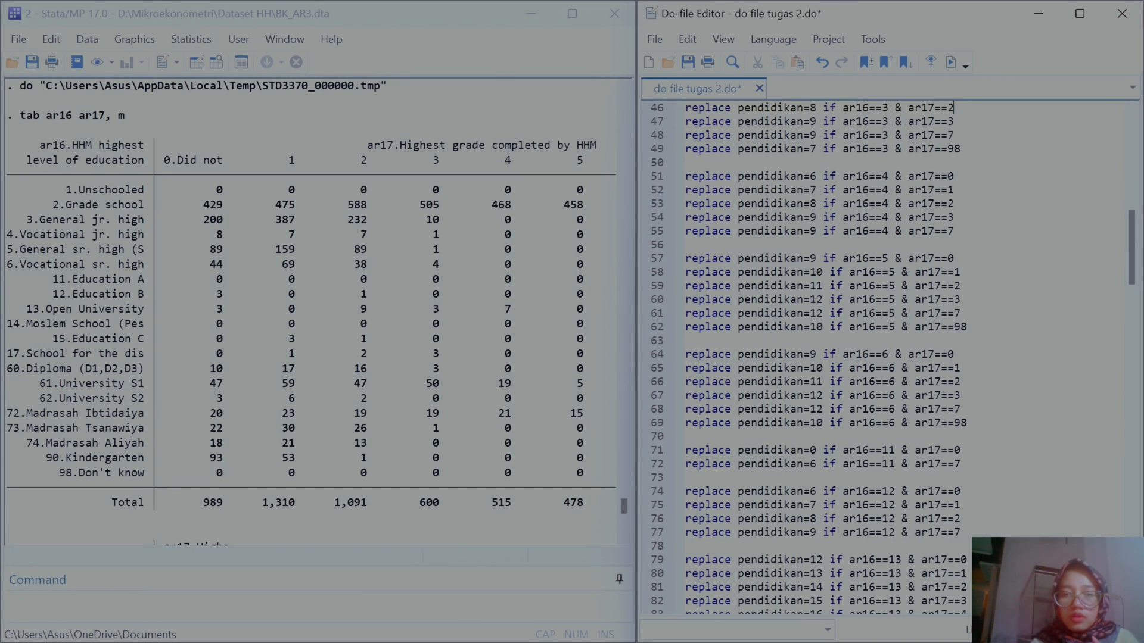
{"action": "scroll", "coordinate": [887, 357], "scroll_direction": "down", "scroll_amount": 2}
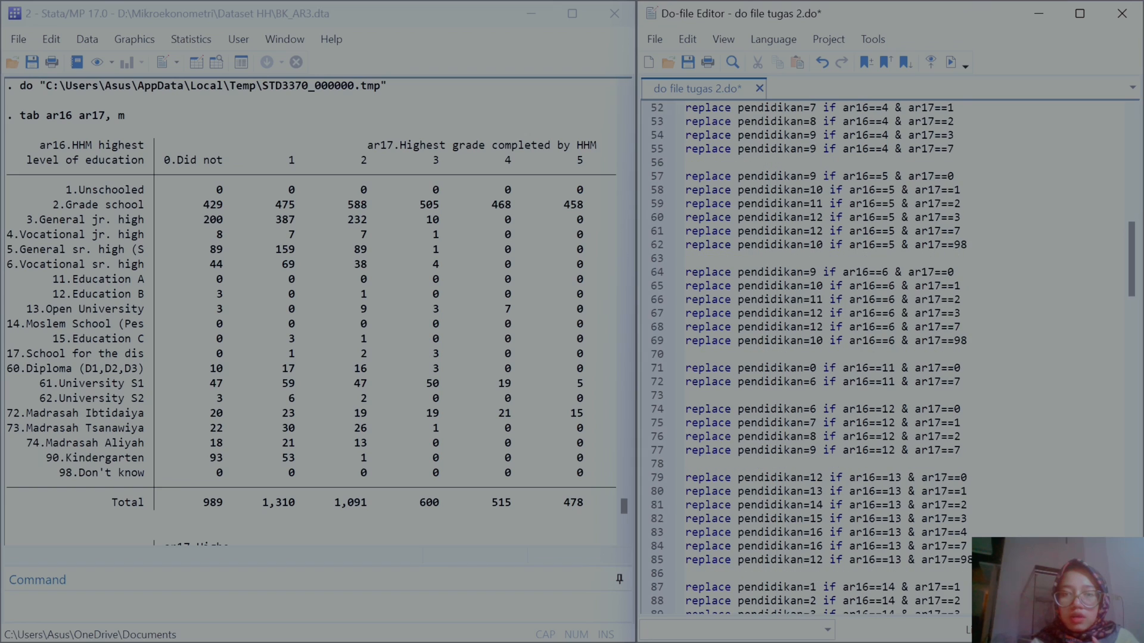
{"action": "scroll", "coordinate": [668, 143], "scroll_direction": "up", "scroll_amount": 1}
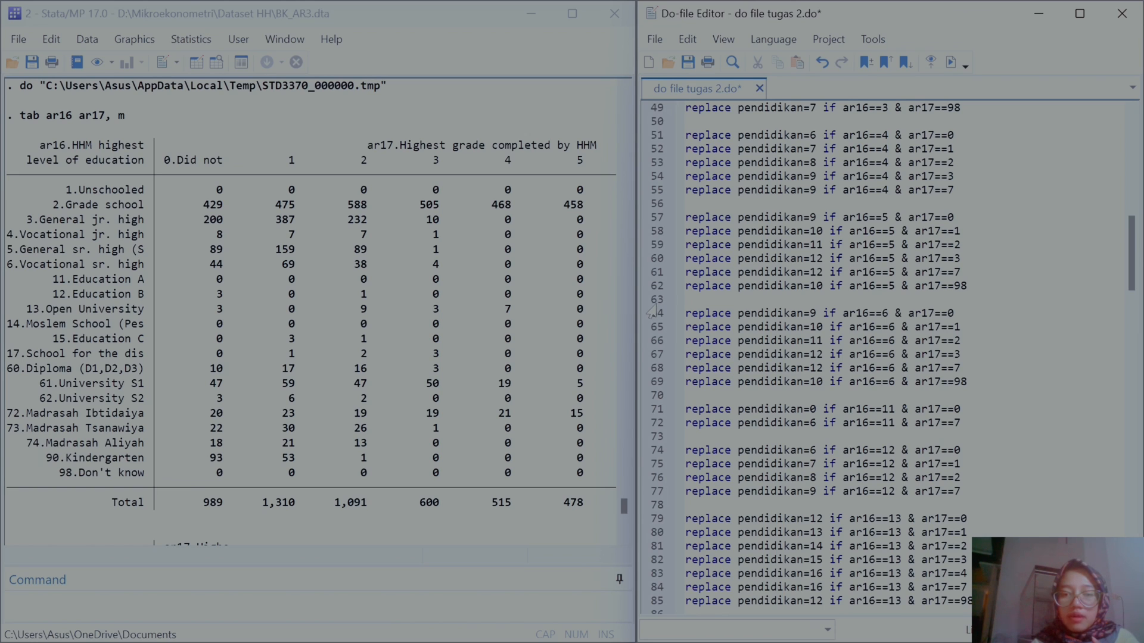
{"action": "scroll", "coordinate": [653, 311], "scroll_direction": "down", "scroll_amount": 4}
{"action": "scroll", "coordinate": [653, 311], "scroll_direction": "down", "scroll_amount": 1}
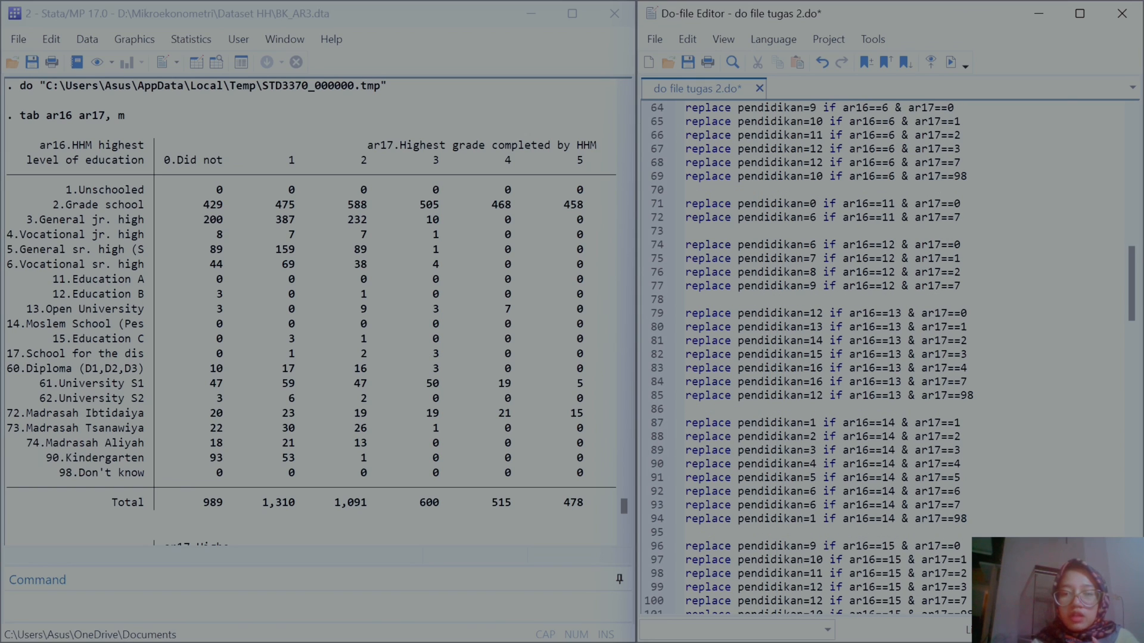
{"action": "scroll", "coordinate": [653, 311], "scroll_direction": "down", "scroll_amount": 5}
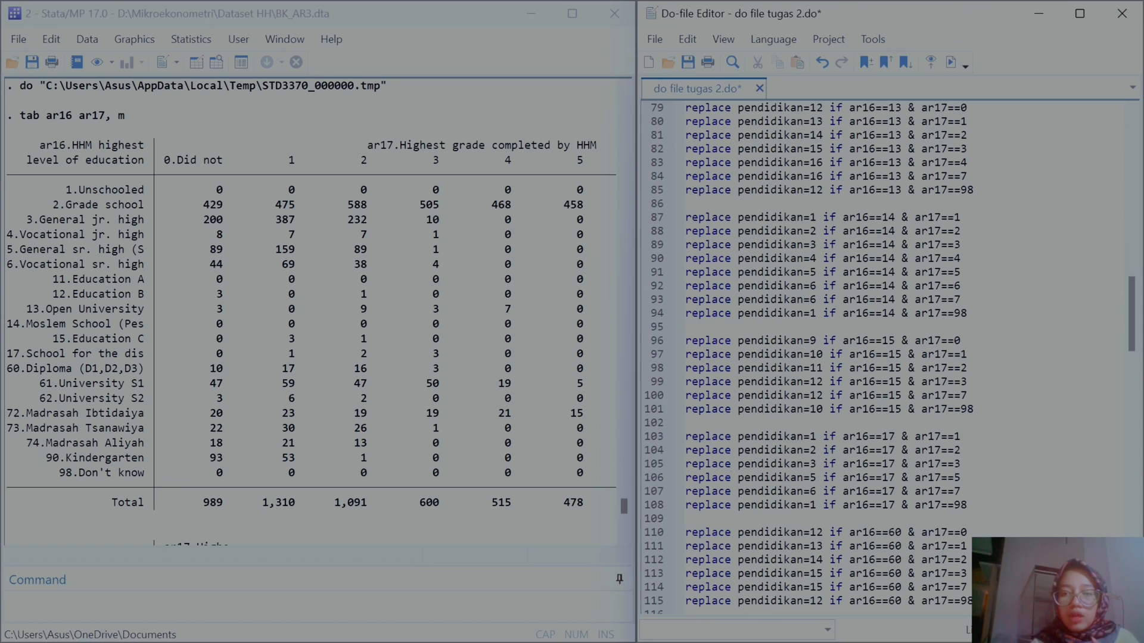
{"action": "scroll", "coordinate": [888, 358], "scroll_direction": "down", "scroll_amount": 2}
{"action": "scroll", "coordinate": [662, 215], "scroll_direction": "down", "scroll_amount": 3}
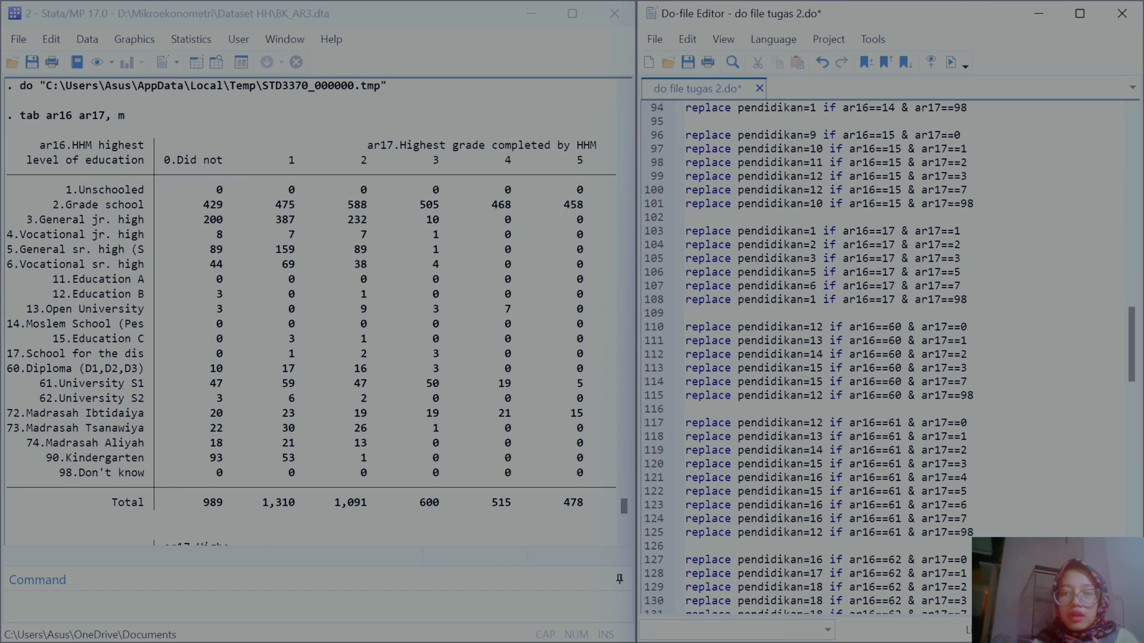
{"action": "scroll", "coordinate": [888, 357], "scroll_direction": "down", "scroll_amount": 5}
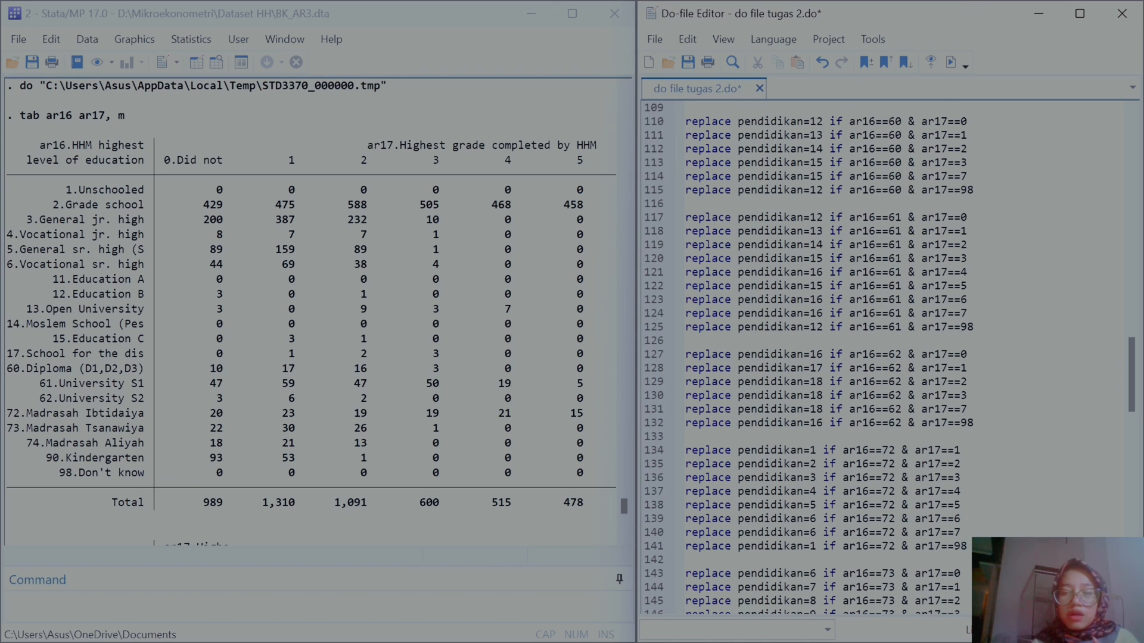
{"action": "scroll", "coordinate": [888, 357], "scroll_direction": "down", "scroll_amount": 5}
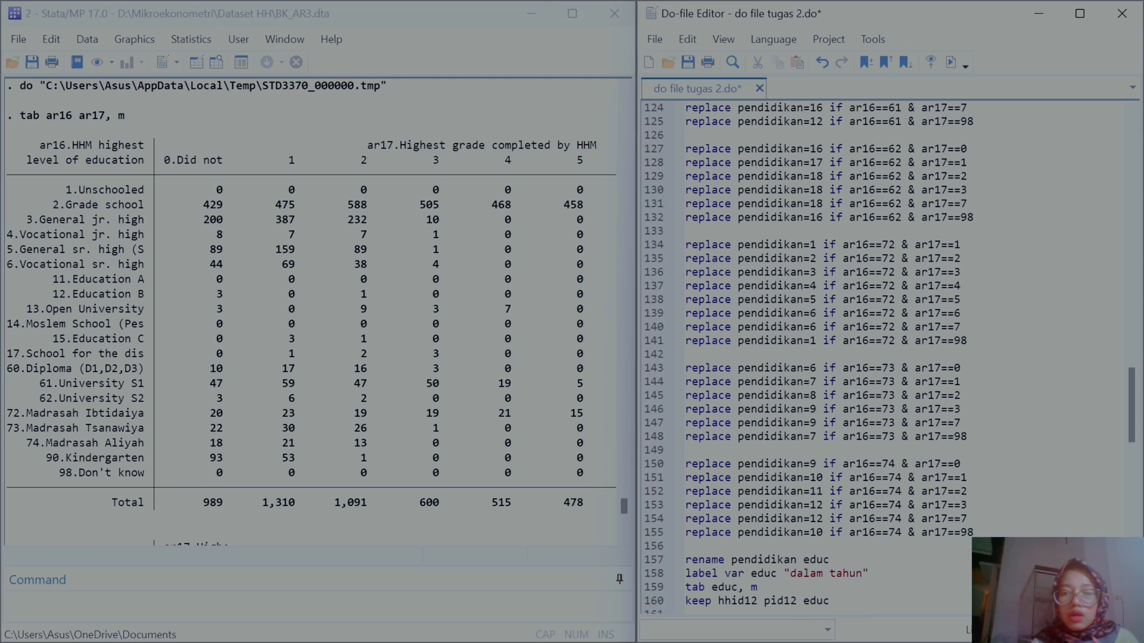
{"action": "scroll", "coordinate": [887, 357], "scroll_direction": "down", "scroll_amount": 5}
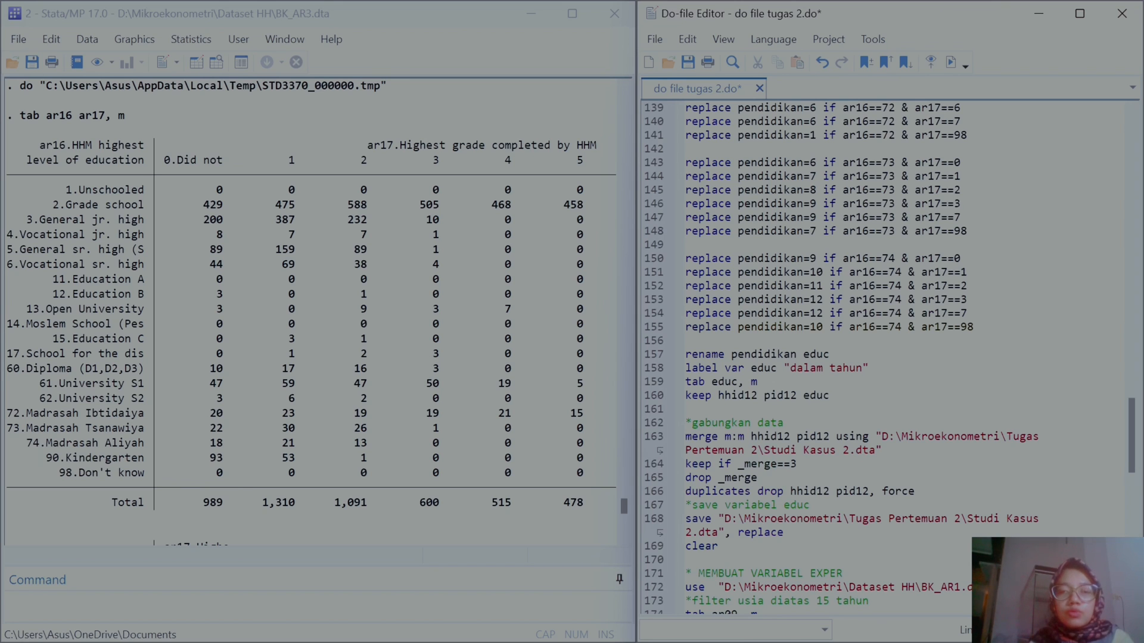
{"action": "scroll", "coordinate": [888, 357], "scroll_direction": "up", "scroll_amount": 17}
{"action": "scroll", "coordinate": [887, 357], "scroll_direction": "up", "scroll_amount": 20}
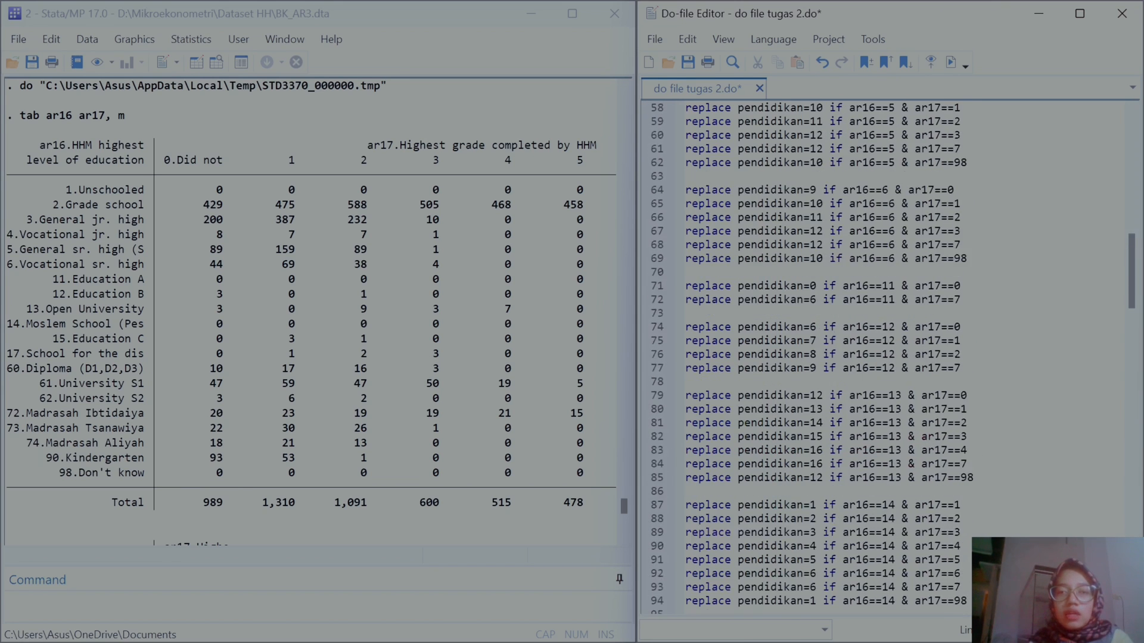
{"action": "scroll", "coordinate": [887, 358], "scroll_direction": "down", "scroll_amount": 3}
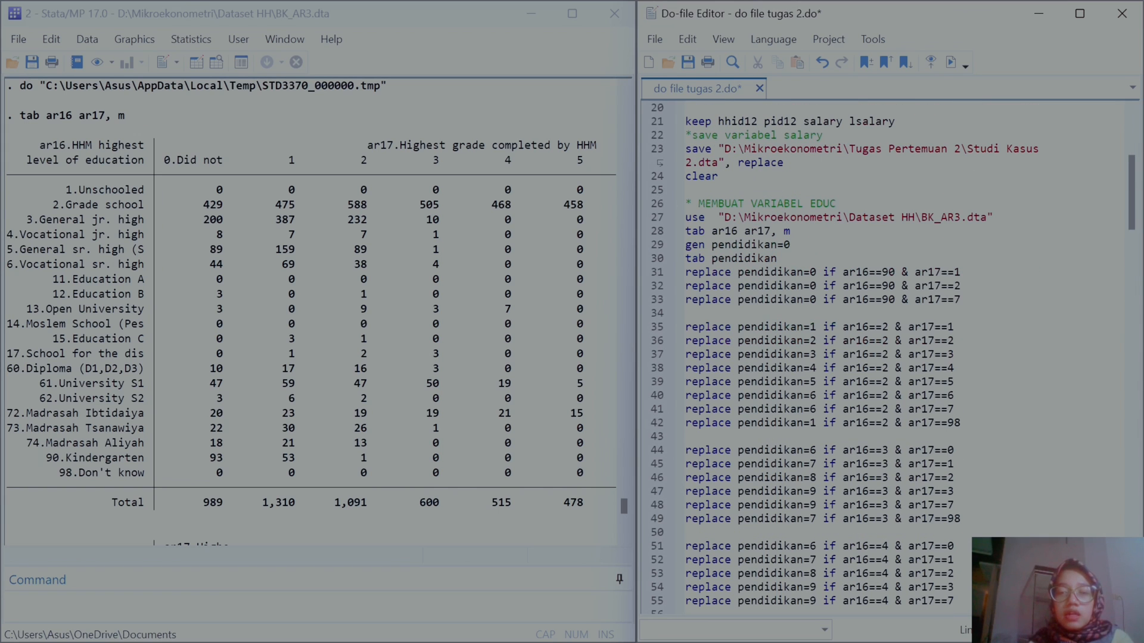
{"action": "scroll", "coordinate": [726, 299], "scroll_direction": "down", "scroll_amount": 1}
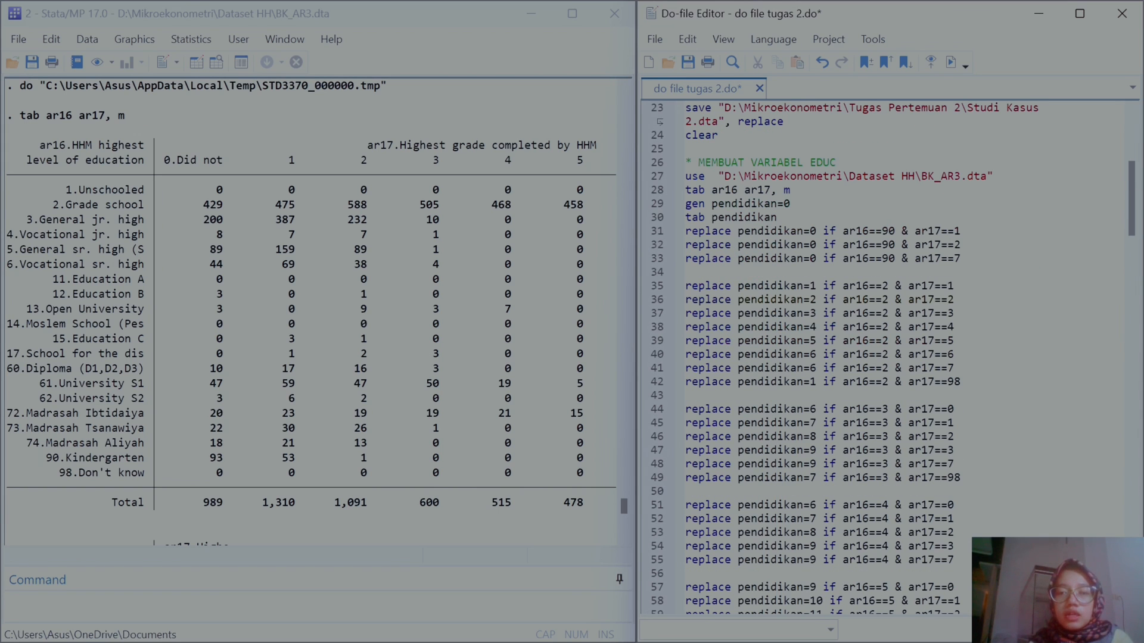
{"action": "scroll", "coordinate": [396, 306], "scroll_direction": "down", "scroll_amount": 20}
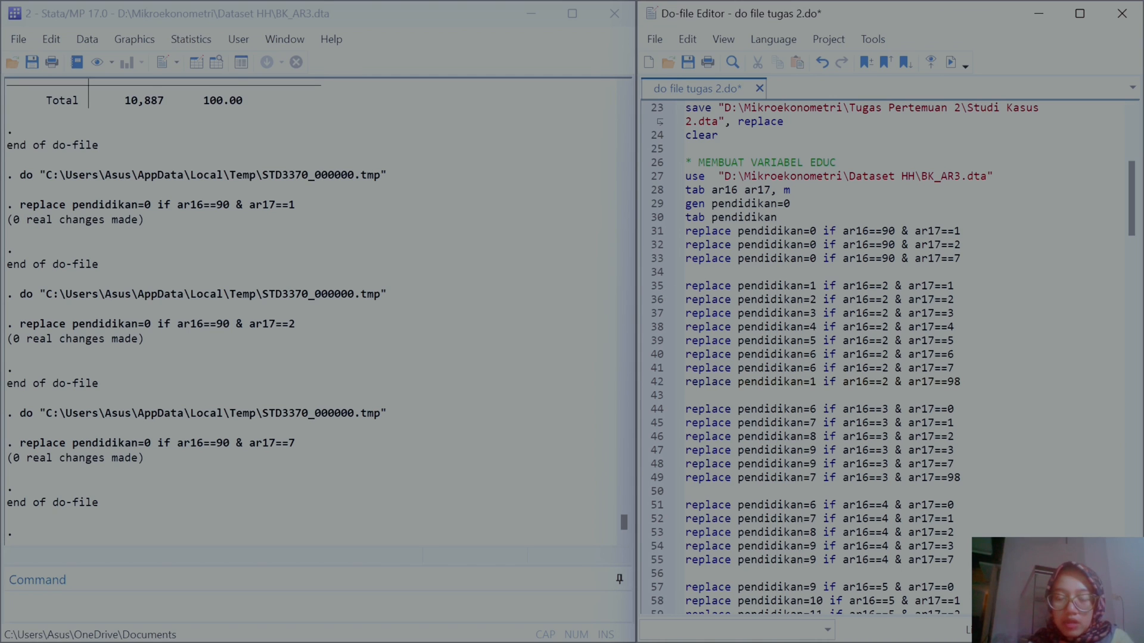
Step: Run all the pendidikan replace lines from line 31 through line 155
{"action": "left_click_drag", "start_coordinate": [685, 285], "coordinate": [977, 495]}
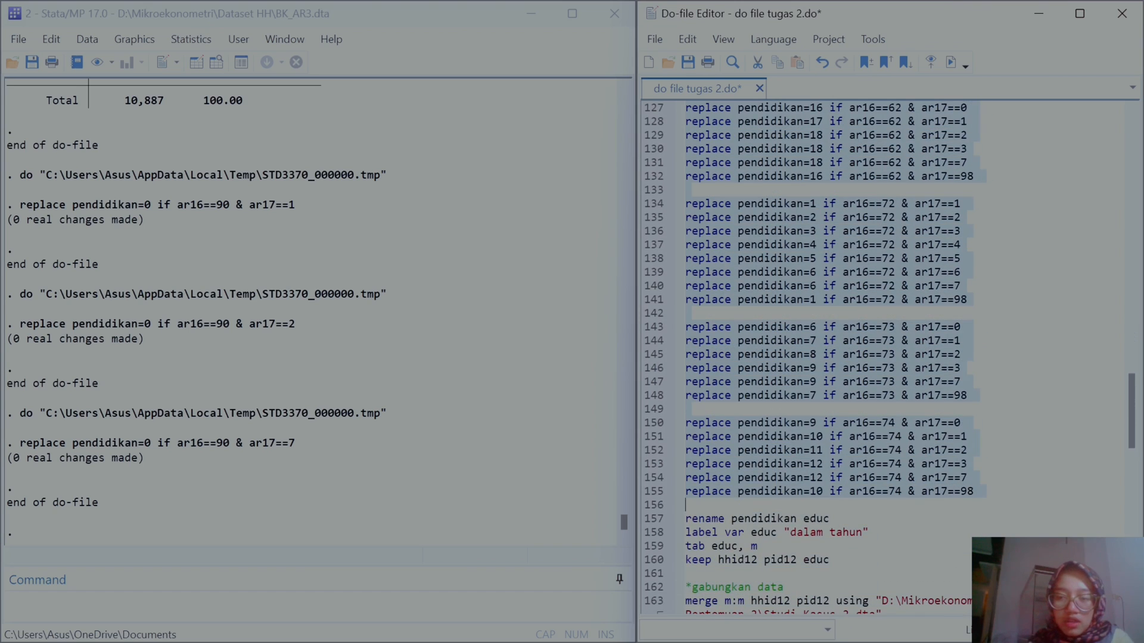
{"action": "left_click", "coordinate": [952, 63]}
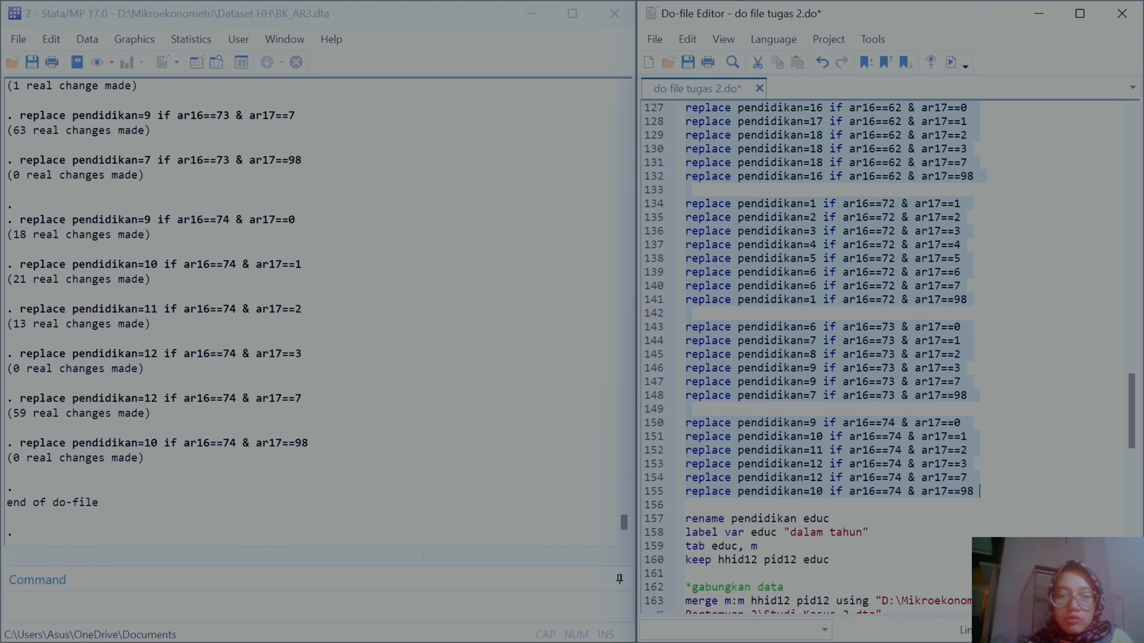
{"action": "scroll", "coordinate": [655, 451], "scroll_direction": "down", "scroll_amount": 2}
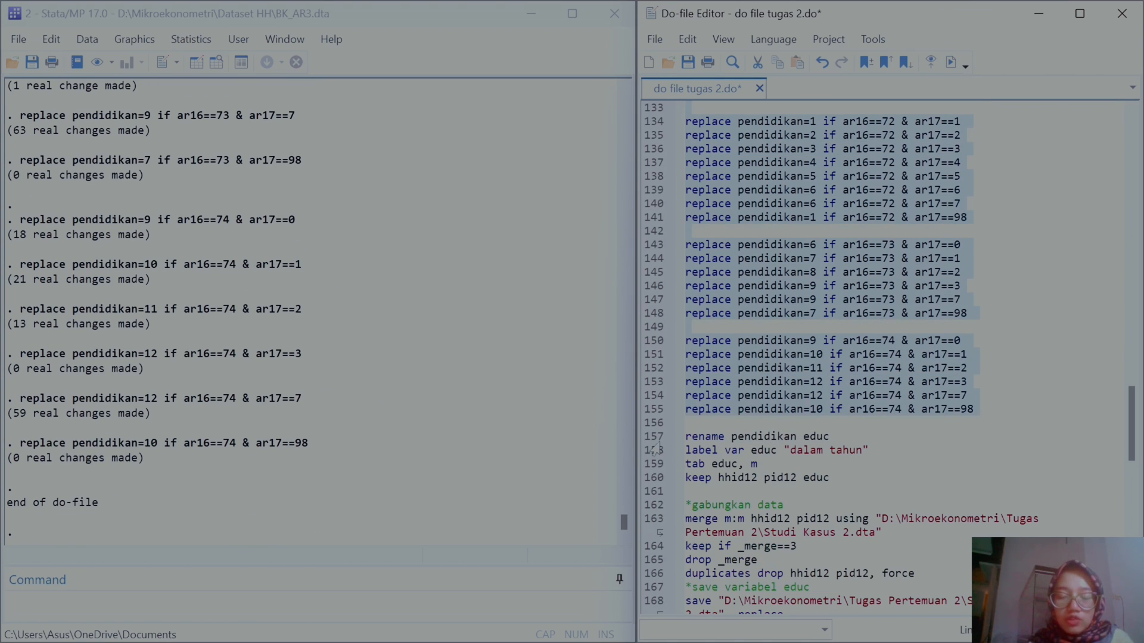
{"action": "left_click", "coordinate": [653, 437]}
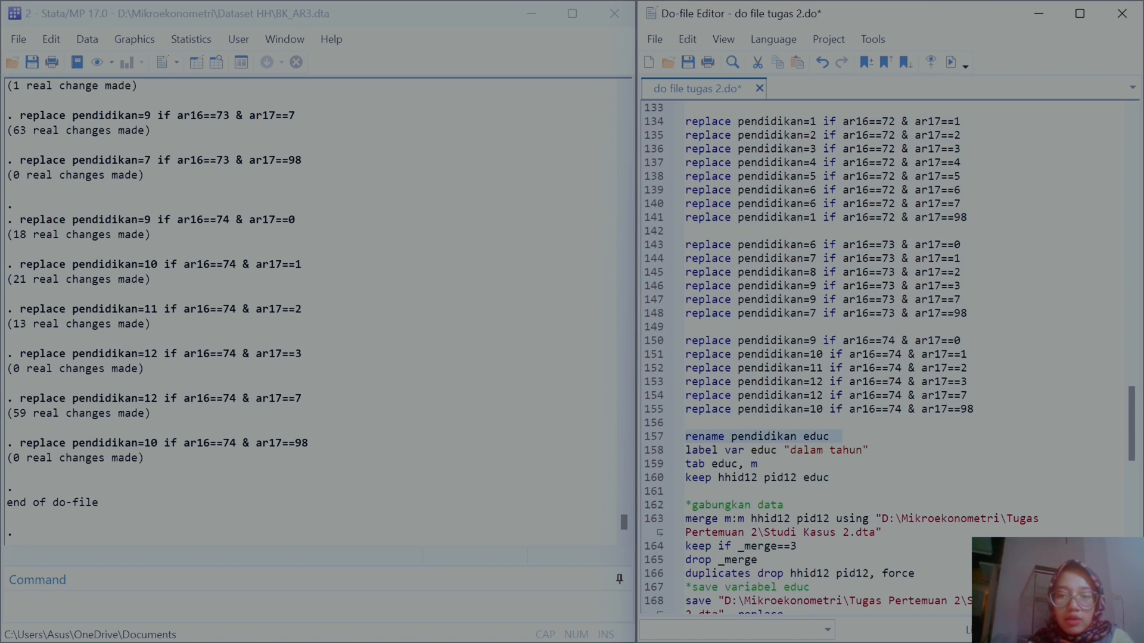
Step: Run the lines renaming pendidikan to educ and labelling educ "dalam tahun"
{"action": "left_click", "coordinate": [951, 63]}
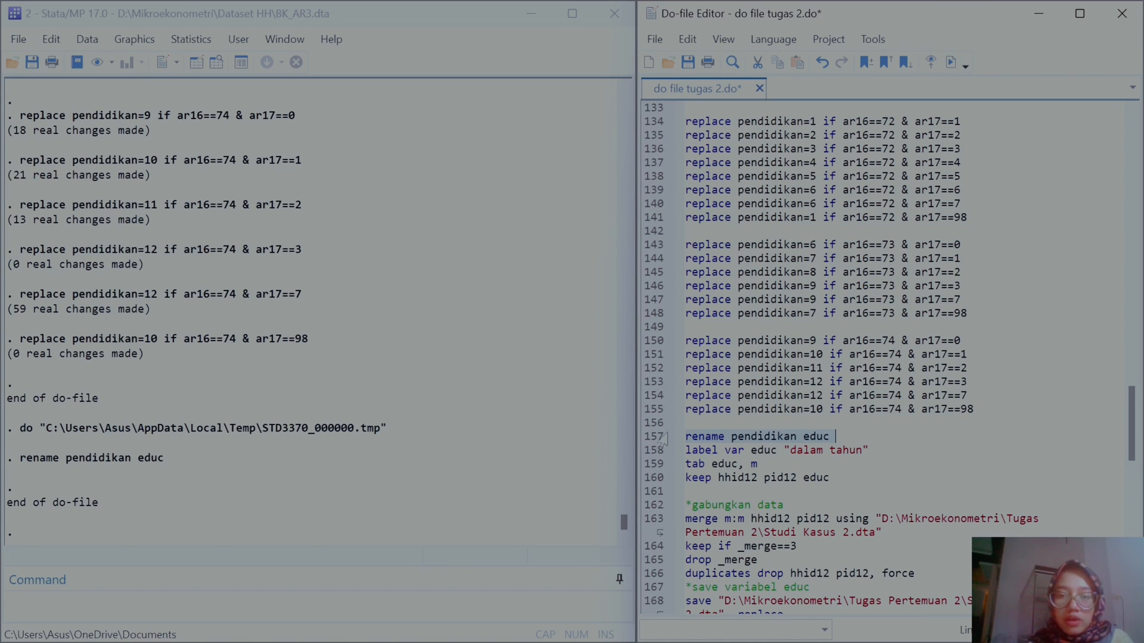
{"action": "left_click", "coordinate": [653, 451]}
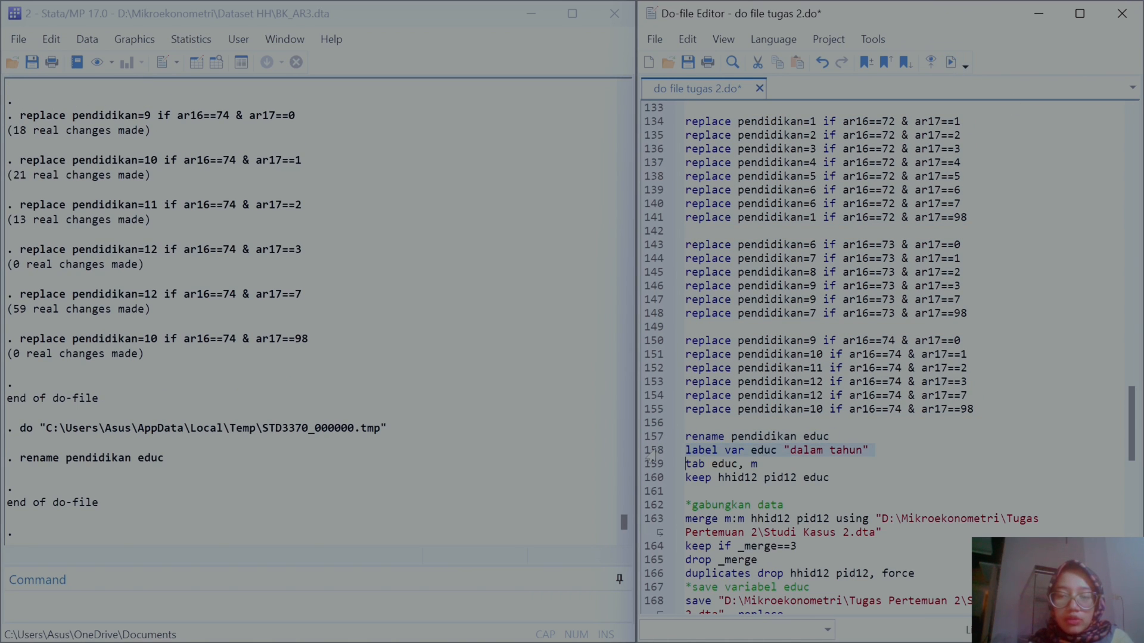
{"action": "left_click", "coordinate": [952, 63]}
Step: Run the tab educ, m line and the line keeping only hhid12, pid12 and educ
{"action": "left_click", "coordinate": [648, 465]}
{"action": "left_click", "coordinate": [951, 63]}
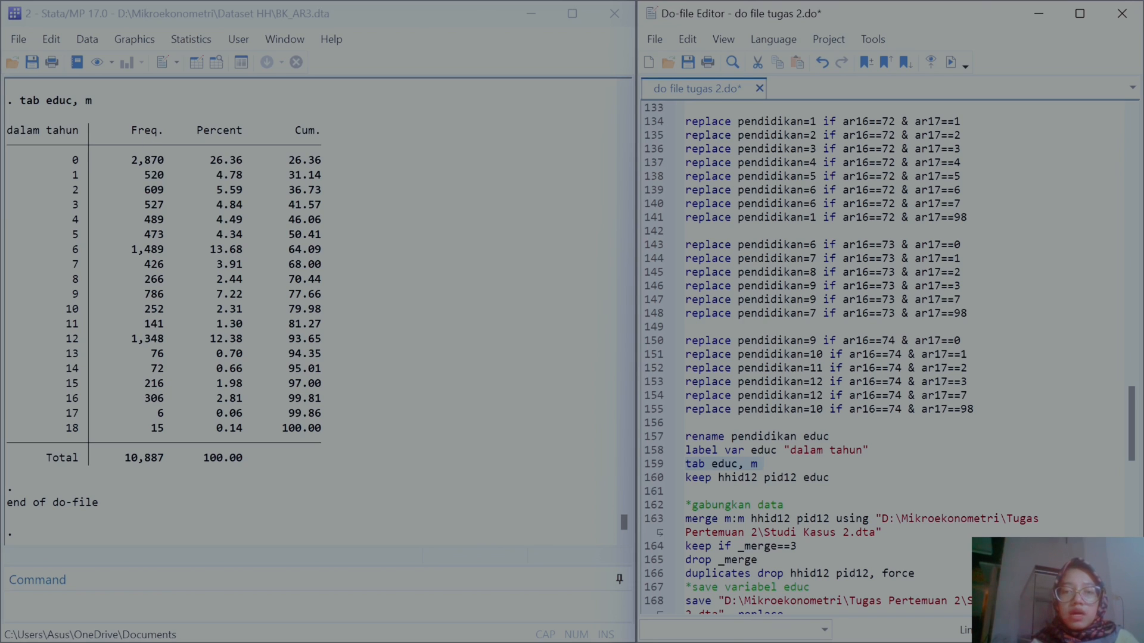
{"action": "left_click", "coordinate": [648, 481]}
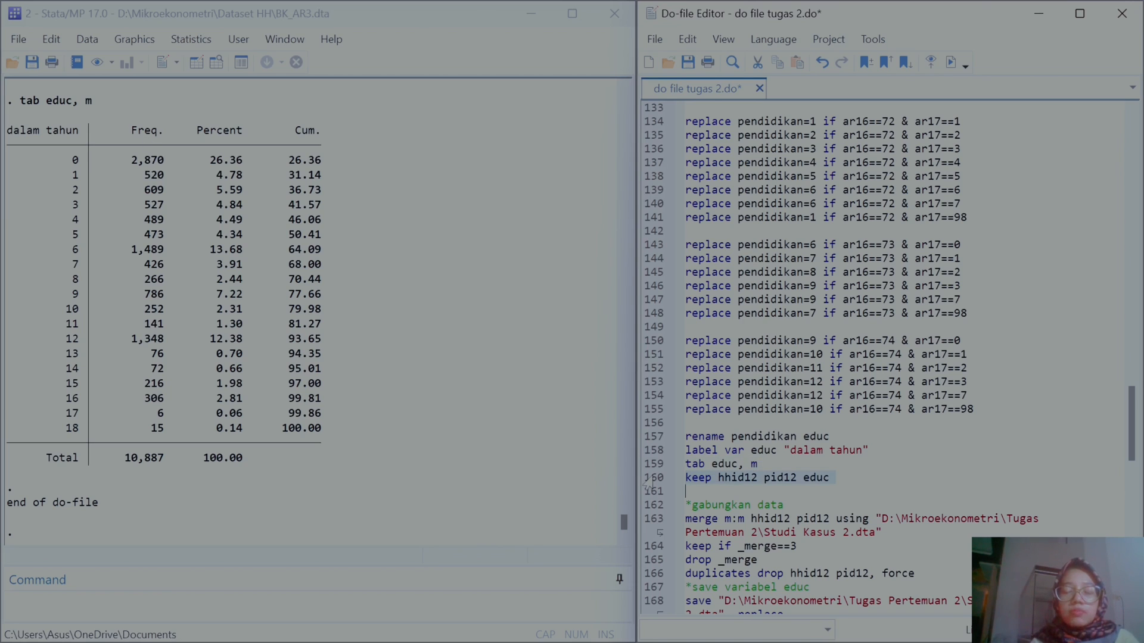
{"action": "left_click", "coordinate": [951, 64]}
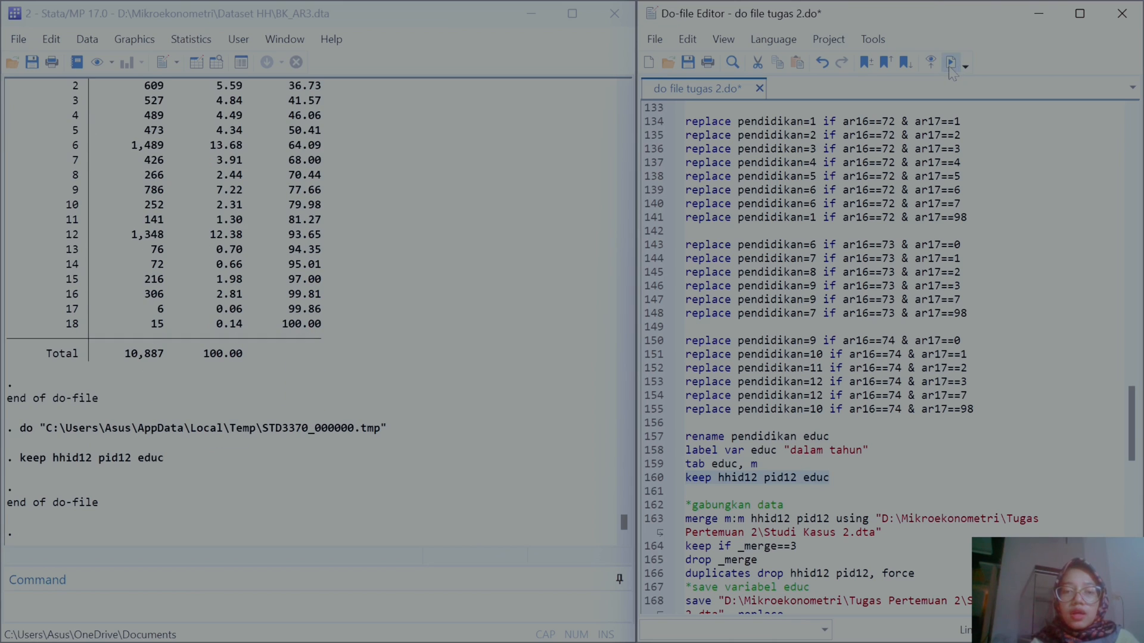
Step: Run the m:m merge with Studi Kasus 2.dta, then the lines keeping matched records, dropping _merge and dropping duplicates
{"action": "scroll", "coordinate": [881, 358], "scroll_direction": "down", "scroll_amount": 3}
{"action": "scroll", "coordinate": [881, 358], "scroll_direction": "down", "scroll_amount": 3}
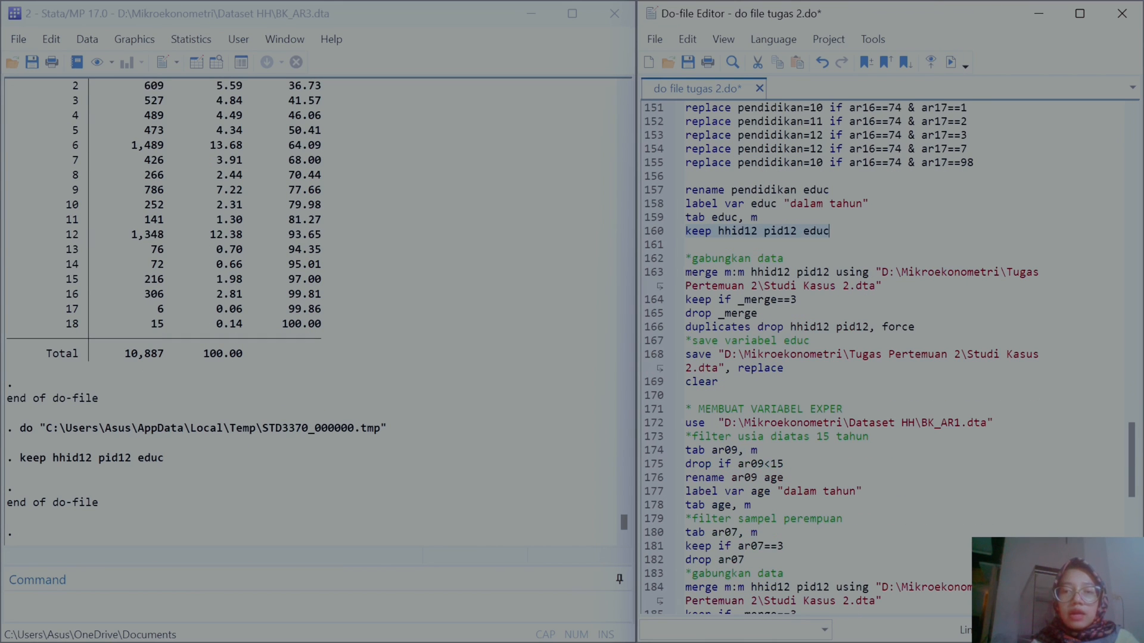
{"action": "scroll", "coordinate": [881, 358], "scroll_direction": "down", "scroll_amount": 2}
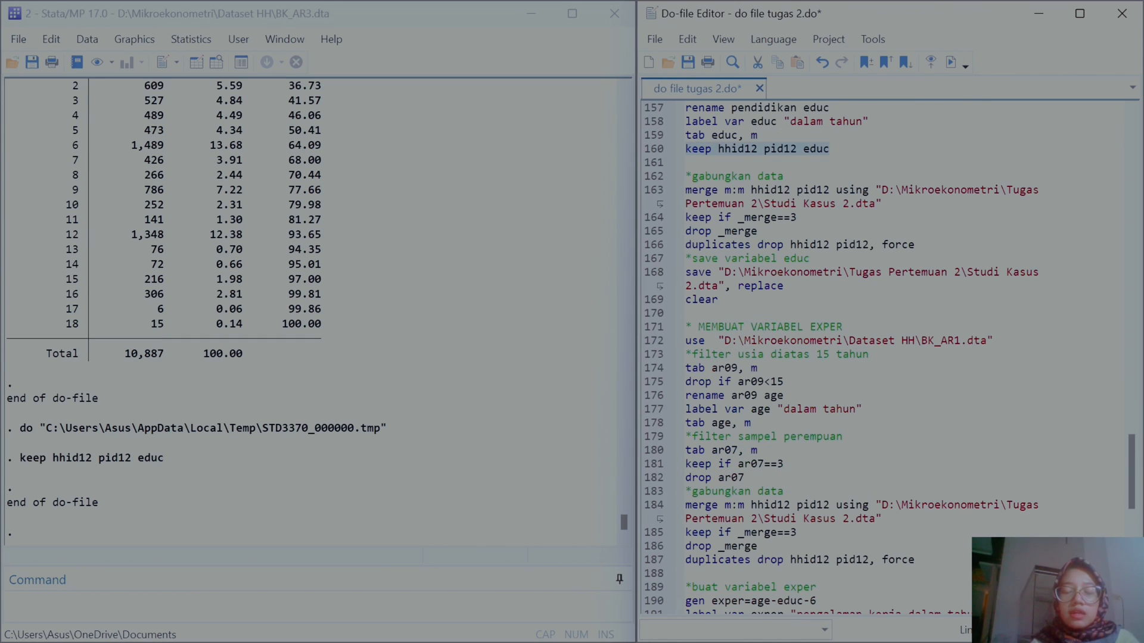
{"action": "left_click", "coordinate": [655, 194]}
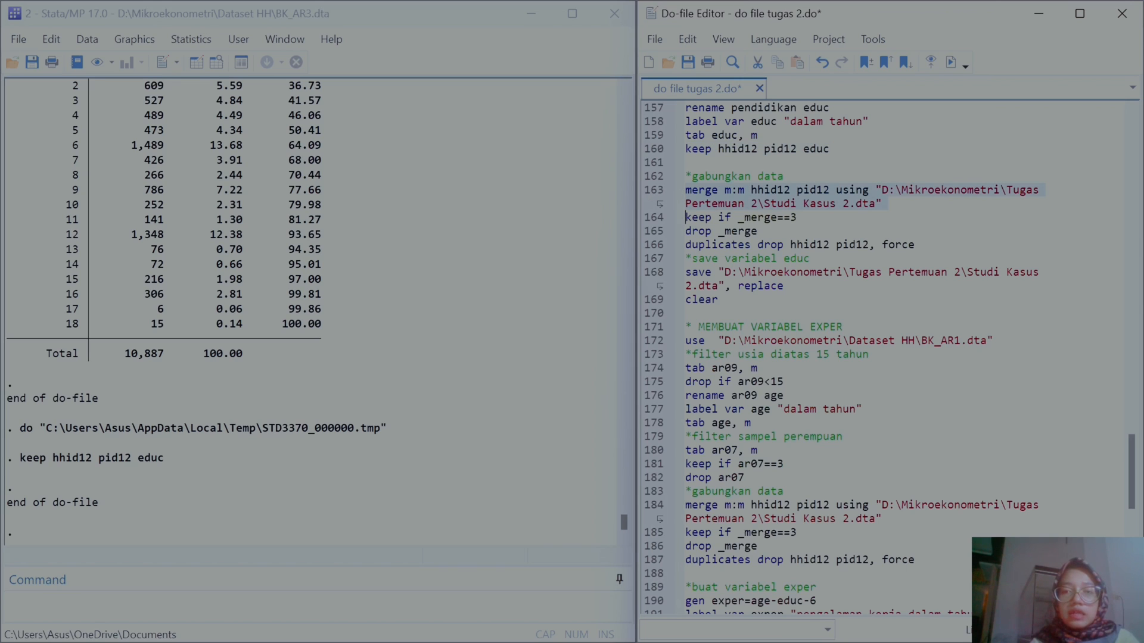
{"action": "left_click", "coordinate": [951, 64]}
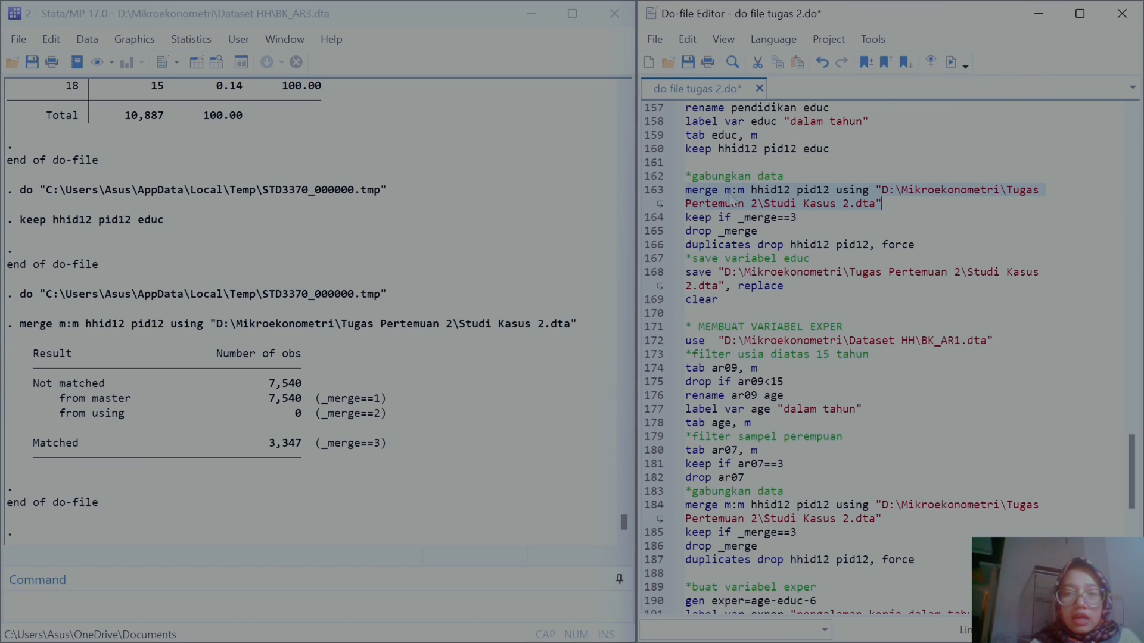
{"action": "left_click_drag", "start_coordinate": [685, 217], "coordinate": [915, 244]}
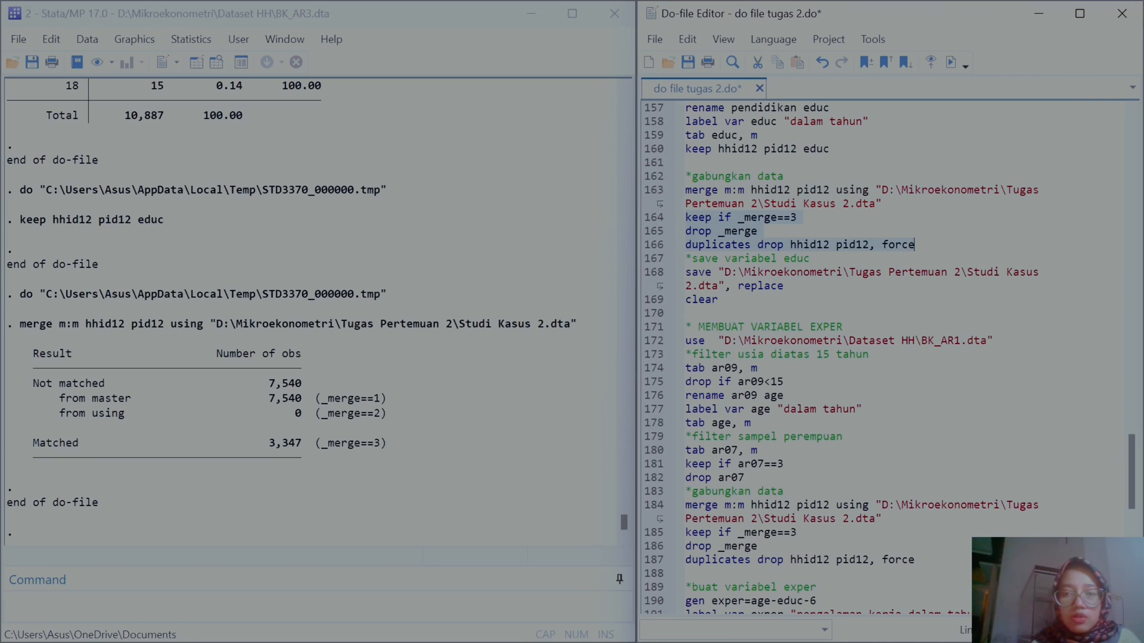
{"action": "left_click", "coordinate": [951, 64]}
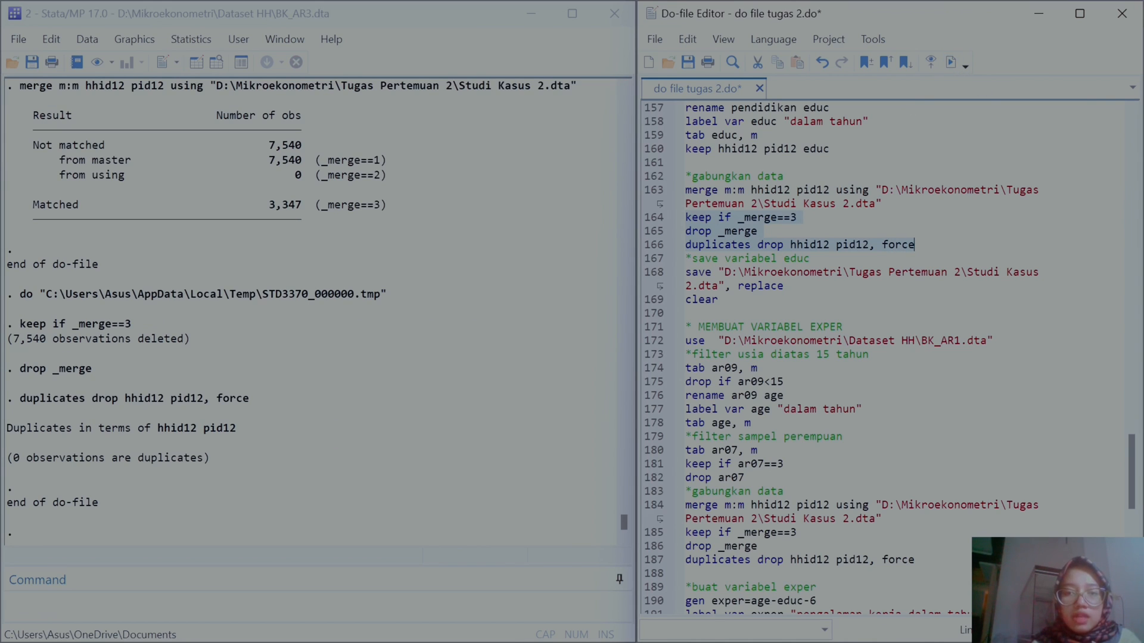
Step: Run the lines saving the educ variable to Studi Kasus 2.dta with replace and clearing the data
{"action": "left_click", "coordinate": [651, 274]}
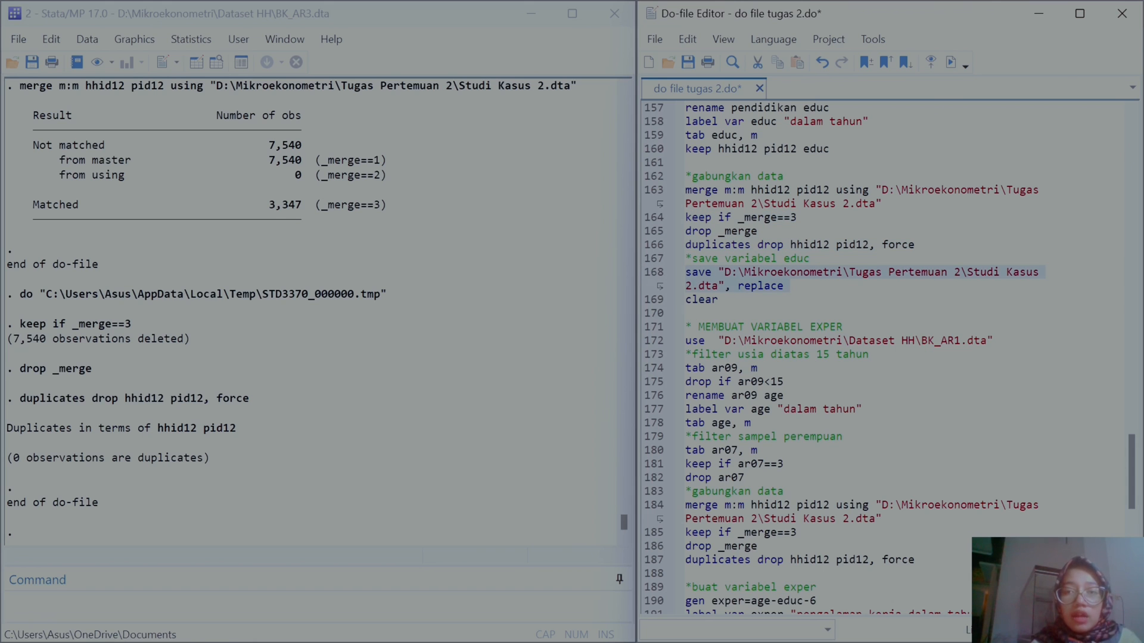
{"action": "left_click", "coordinate": [951, 63]}
{"action": "scroll", "coordinate": [834, 274], "scroll_direction": "up", "scroll_amount": 10}
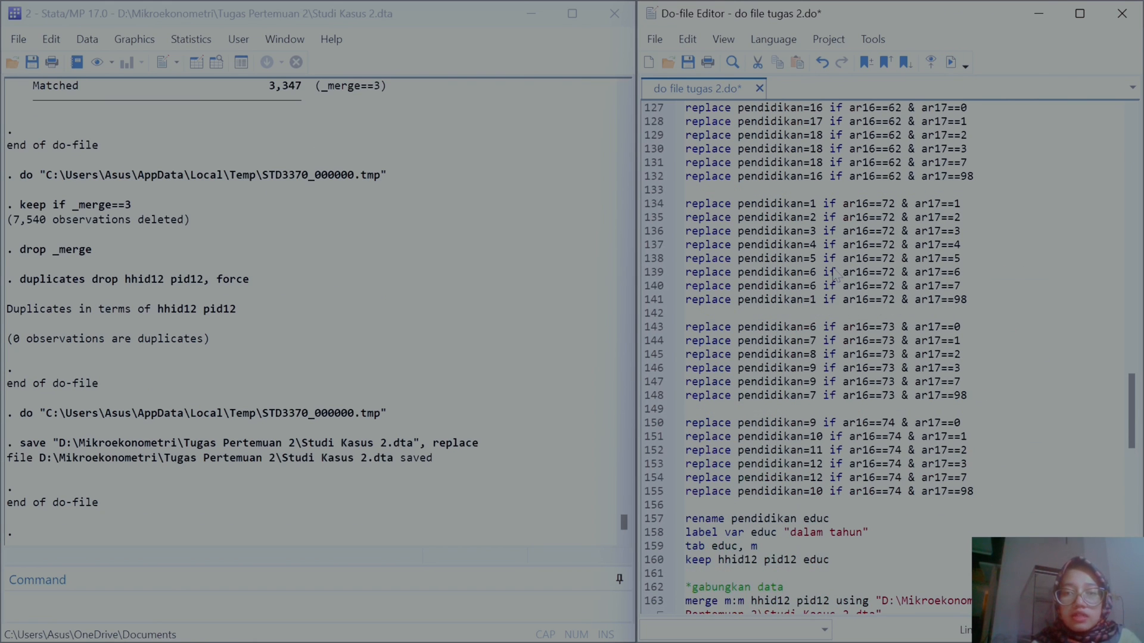
{"action": "scroll", "coordinate": [887, 358], "scroll_direction": "down", "scroll_amount": 12}
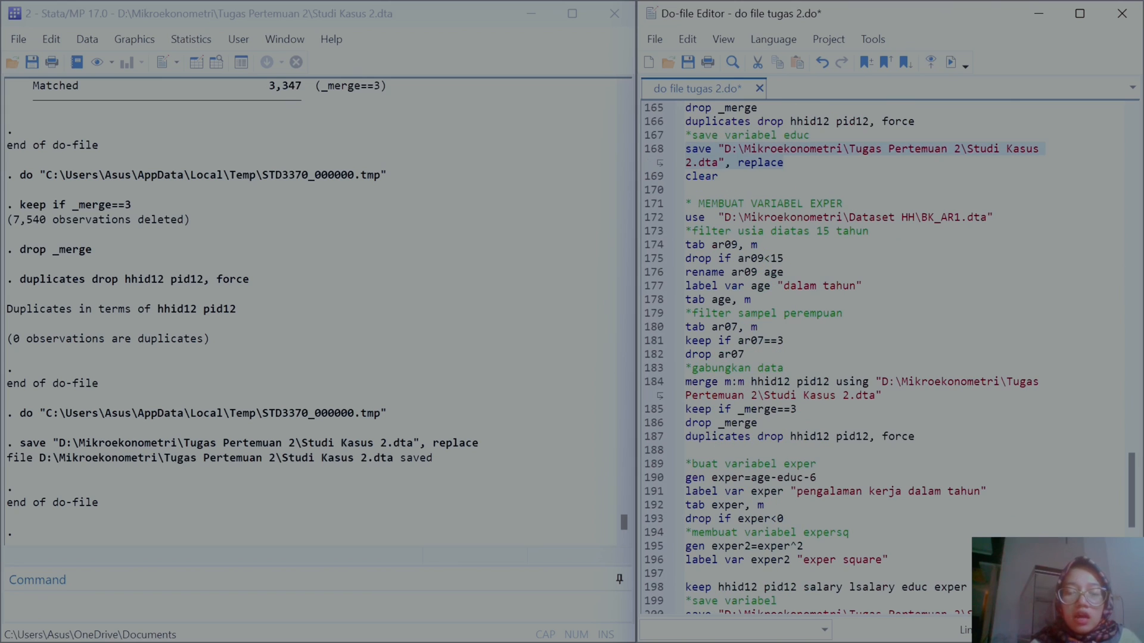
{"action": "left_click", "coordinate": [650, 179]}
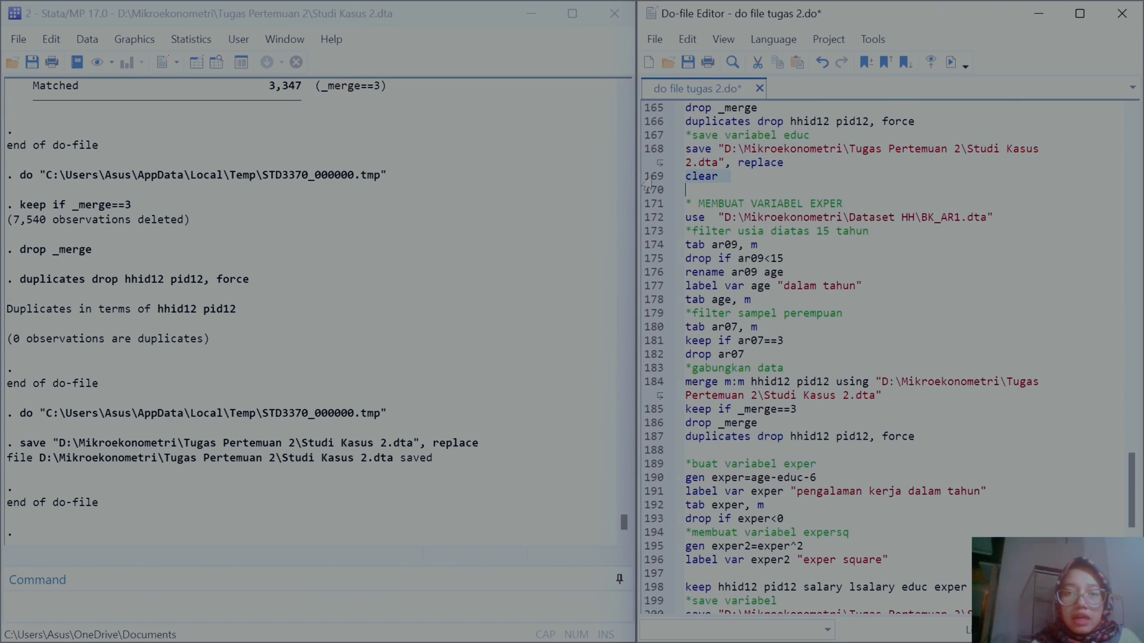
{"action": "left_click", "coordinate": [951, 63]}
Step: Switch to the Word assignment and review the variable table entries for Exper before returning to Stata
{"action": "scroll", "coordinate": [887, 357], "scroll_direction": "down", "scroll_amount": 1}
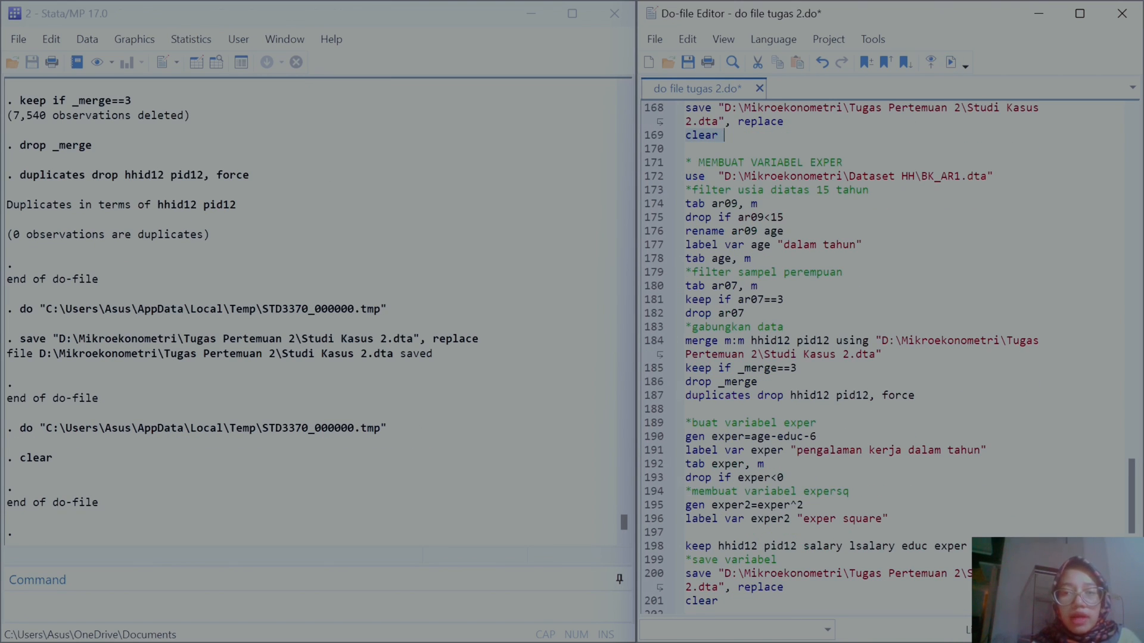
{"action": "mouse_move", "coordinate": [691, 639]}
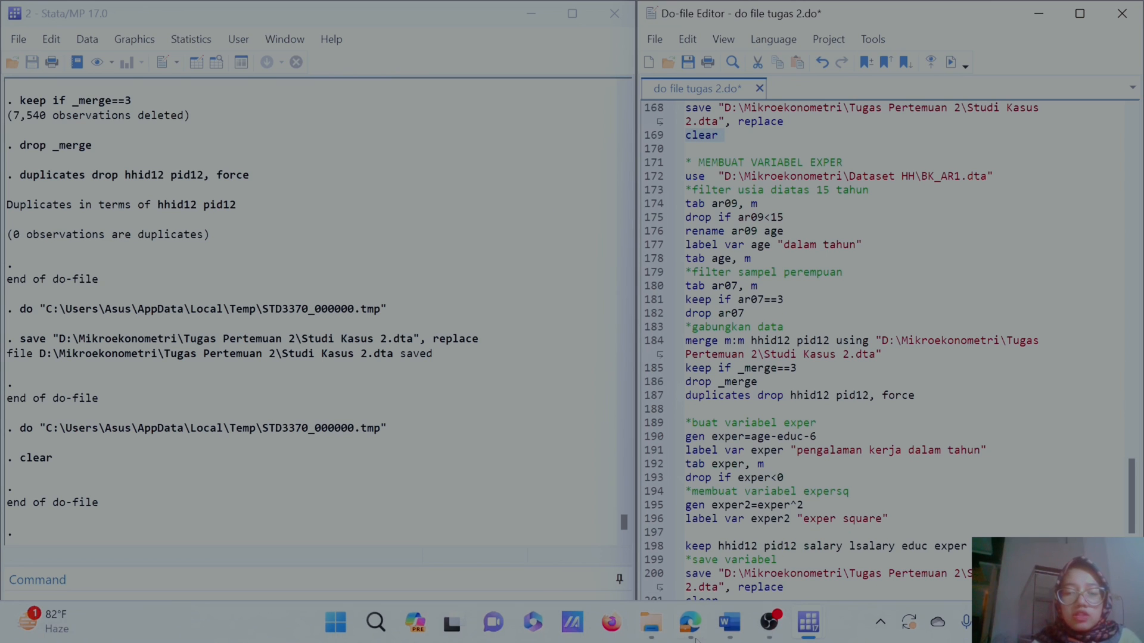
{"action": "mouse_move", "coordinate": [731, 636]}
{"action": "left_click", "coordinate": [732, 569]}
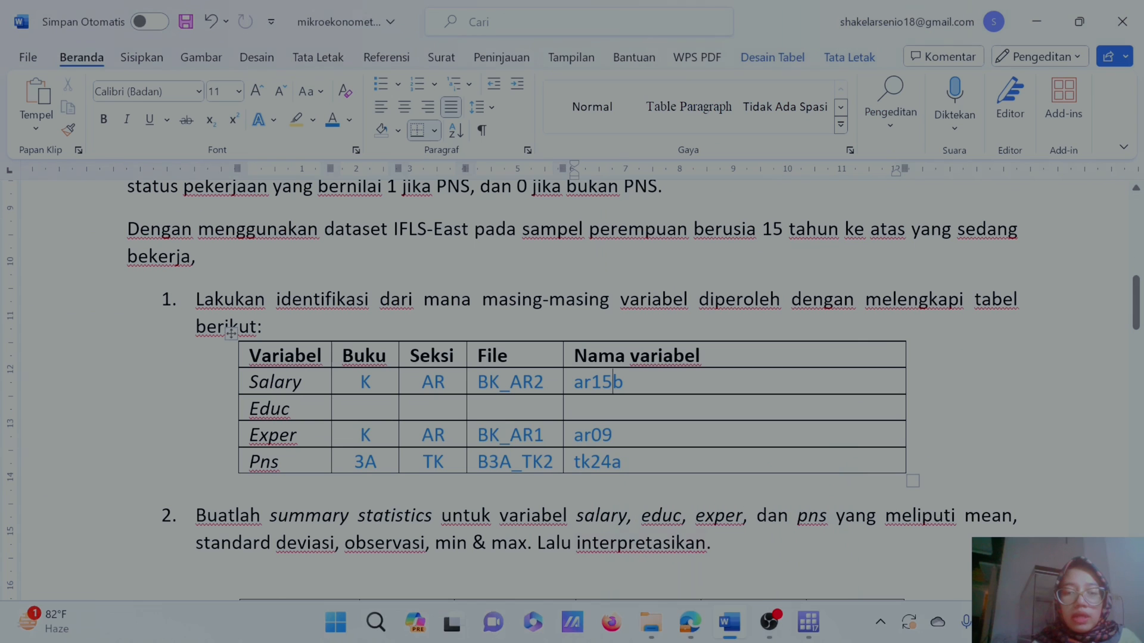
{"action": "scroll", "coordinate": [572, 393], "scroll_direction": "up", "scroll_amount": 3}
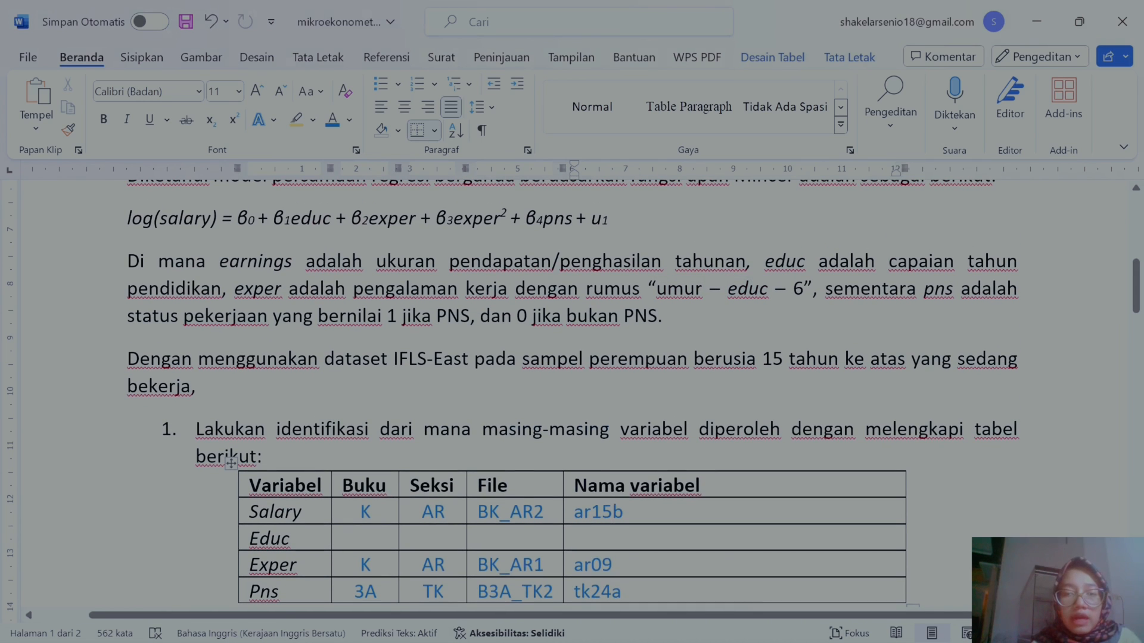
{"action": "scroll", "coordinate": [572, 393], "scroll_direction": "down", "scroll_amount": 2}
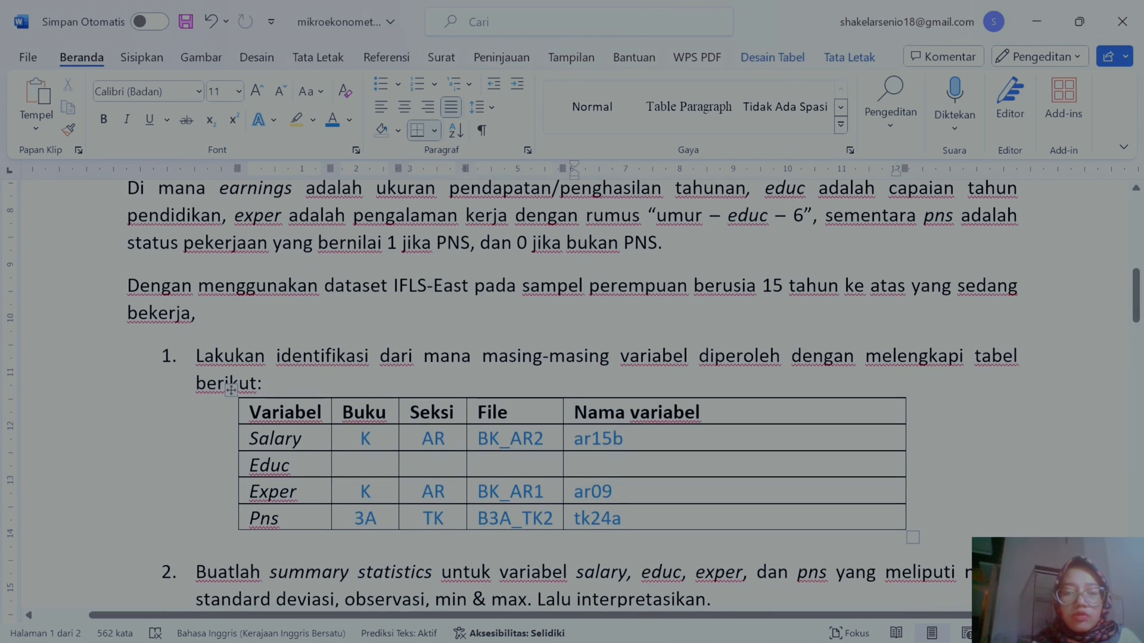
{"action": "left_click_drag", "start_coordinate": [614, 492], "coordinate": [573, 492]}
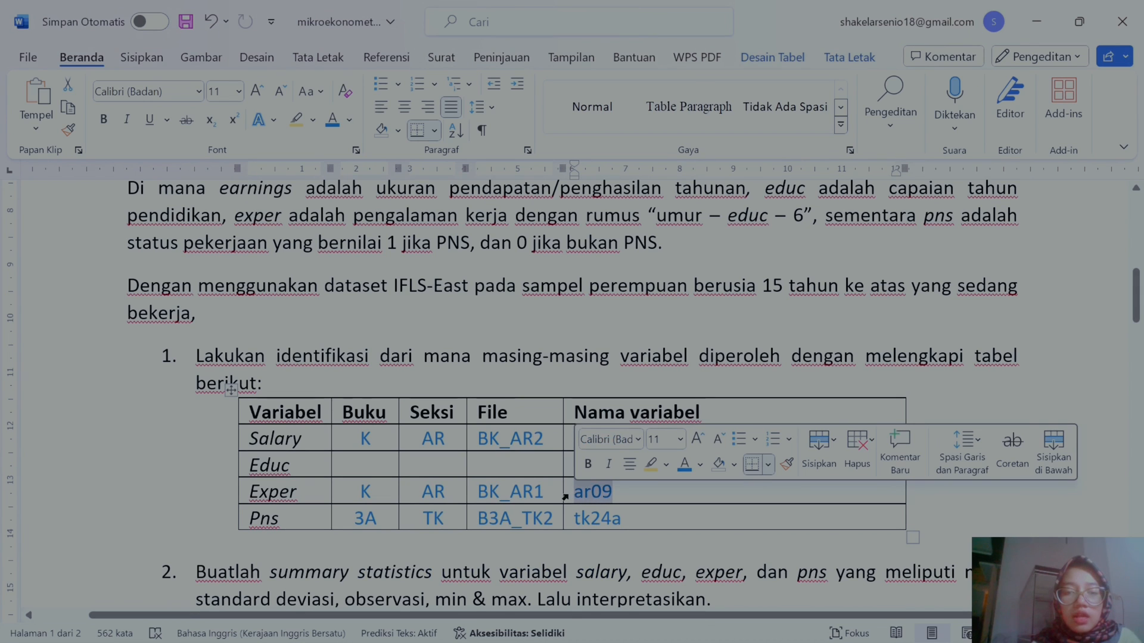
{"action": "left_click", "coordinate": [1036, 21]}
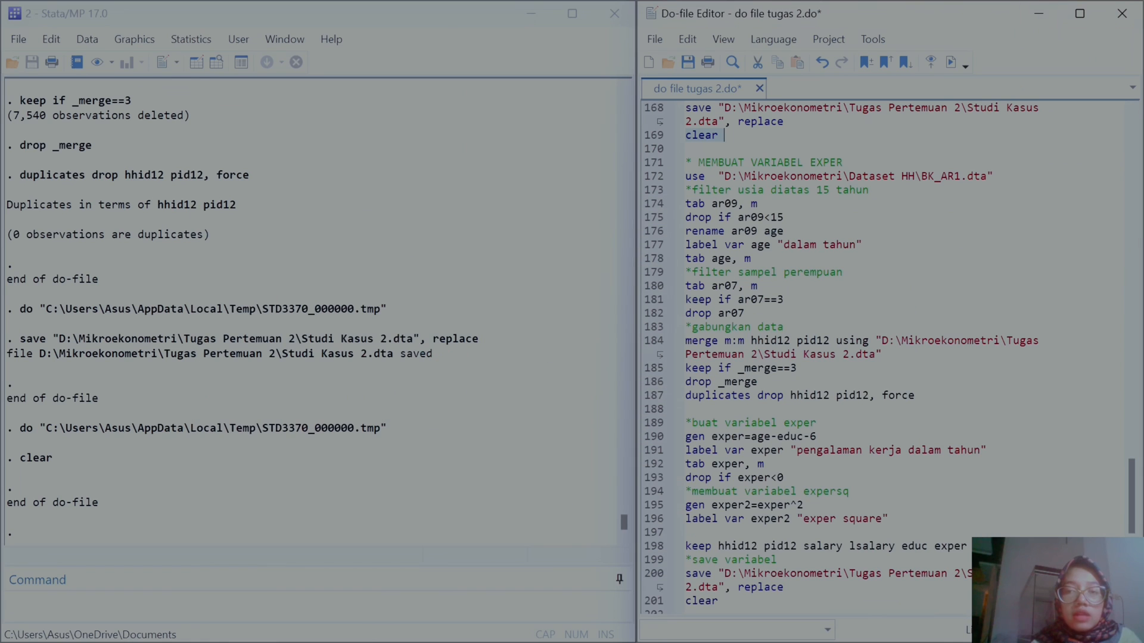
Step: Run the line loading BK_AR1.dta and inspect its list of variables
{"action": "left_click", "coordinate": [646, 177]}
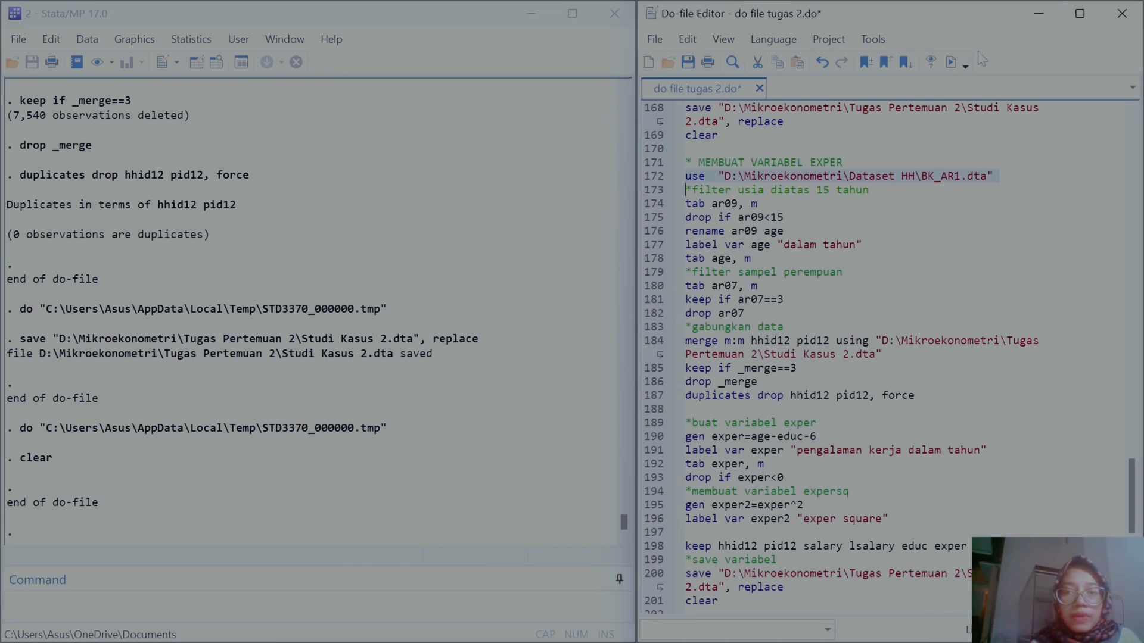
{"action": "left_click", "coordinate": [952, 64]}
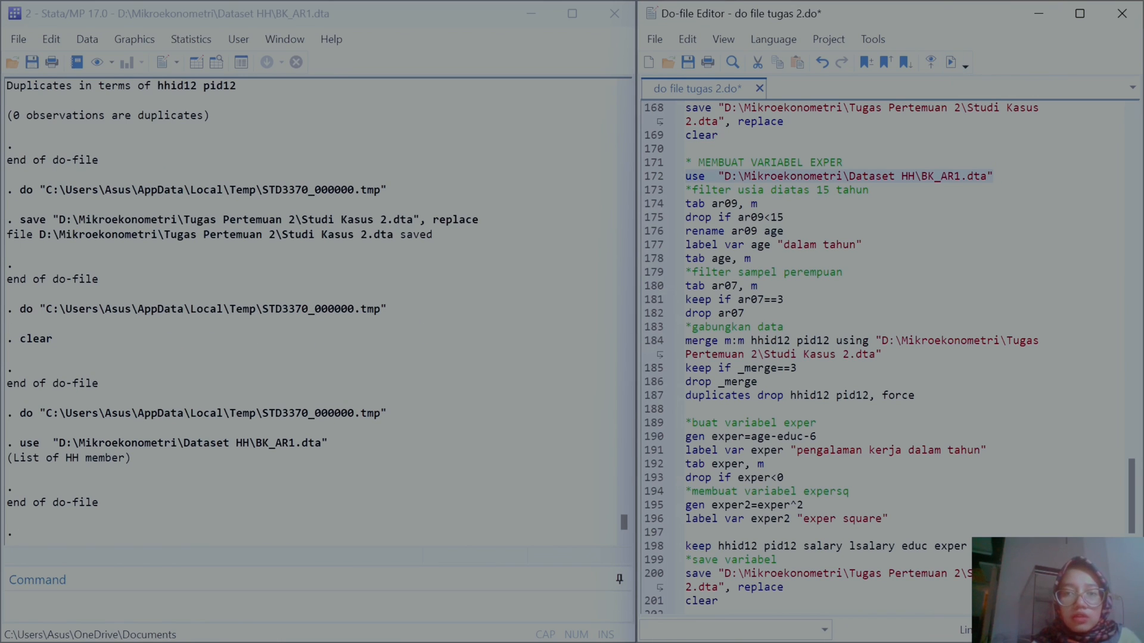
{"action": "left_click", "coordinate": [303, 46]}
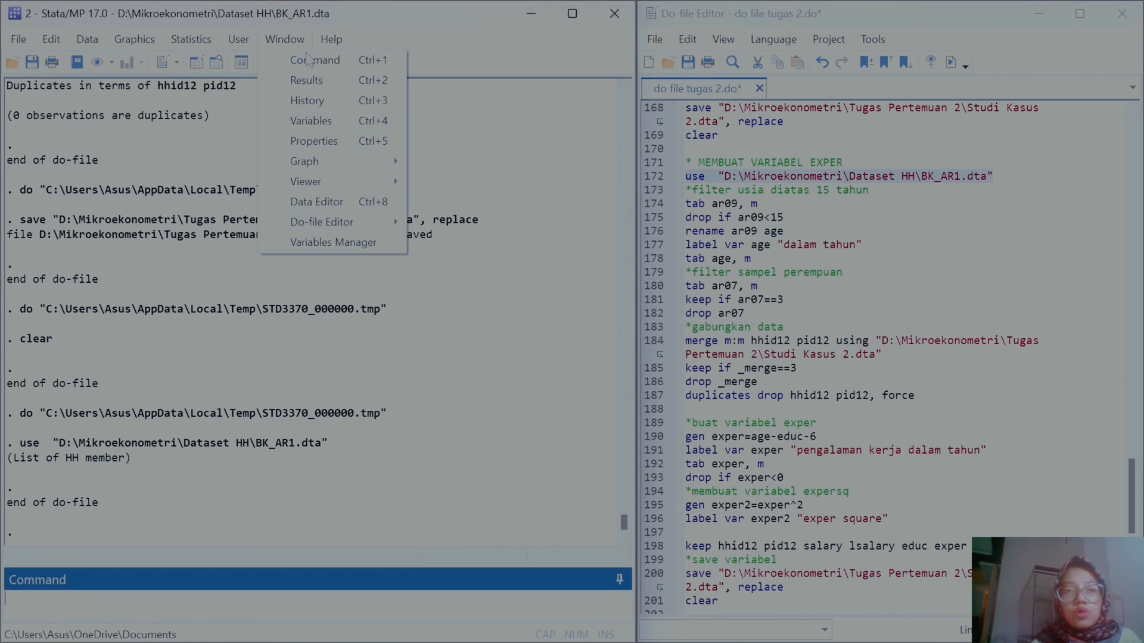
{"action": "left_click", "coordinate": [317, 120]}
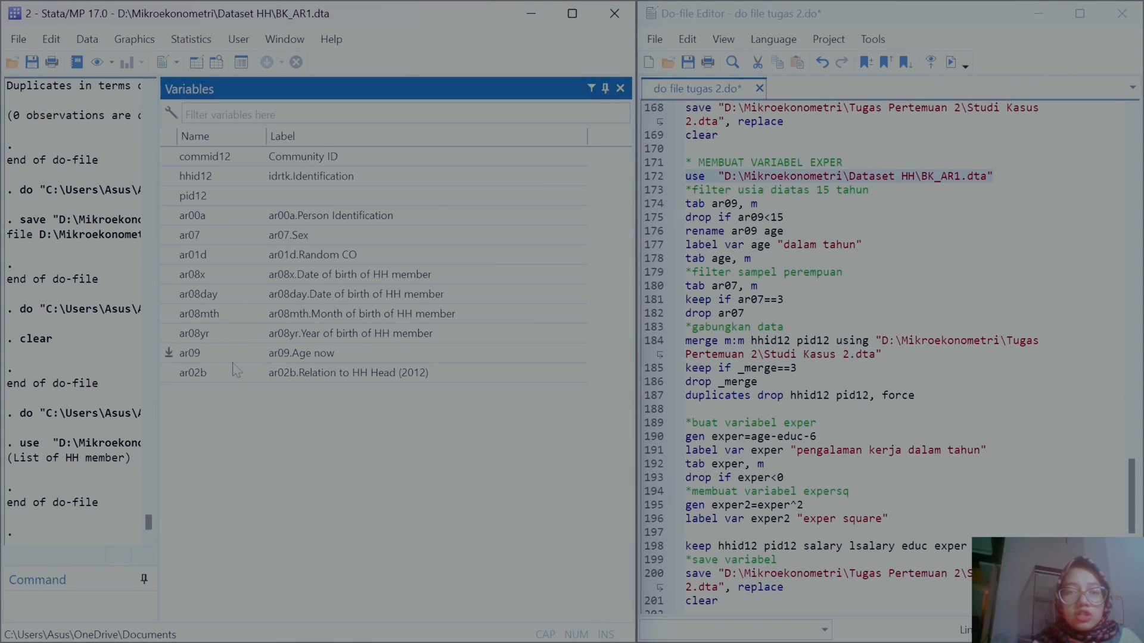
{"action": "left_click", "coordinate": [620, 89]}
Step: Run the tab ar09, m line and the line dropping members with ar09 under 15
{"action": "left_click", "coordinate": [653, 205]}
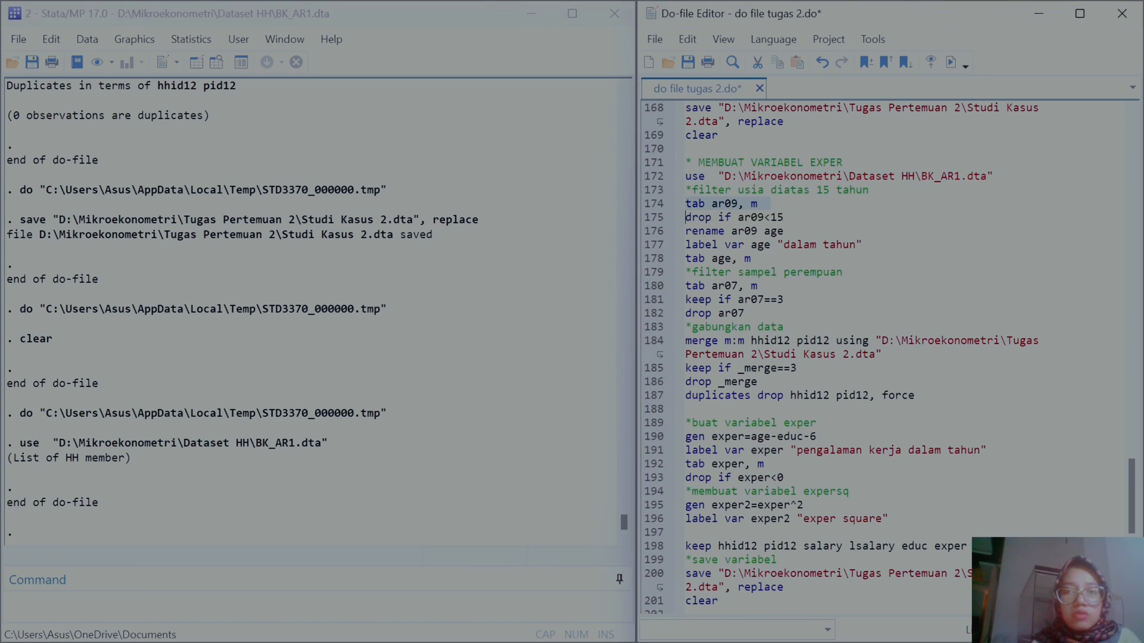
{"action": "left_click", "coordinate": [950, 62]}
{"action": "scroll", "coordinate": [410, 316], "scroll_direction": "up", "scroll_amount": 20}
{"action": "scroll", "coordinate": [410, 316], "scroll_direction": "down", "scroll_amount": 15}
{"action": "scroll", "coordinate": [410, 316], "scroll_direction": "down", "scroll_amount": 20}
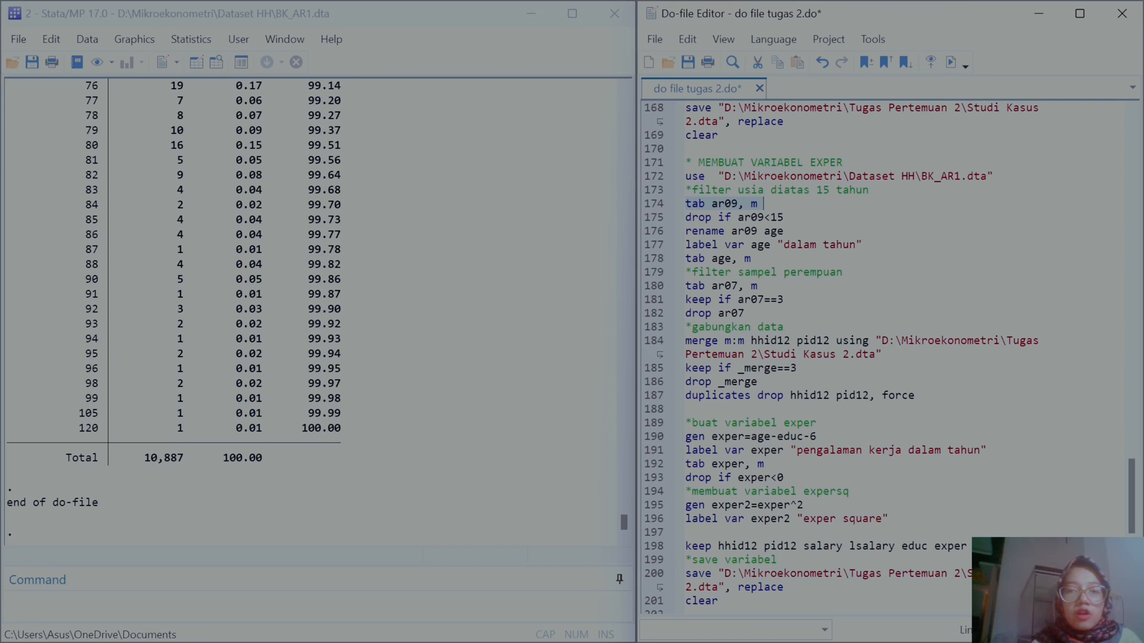
{"action": "left_click", "coordinate": [654, 222]}
{"action": "left_click", "coordinate": [951, 61]}
Step: Run the lines renaming ar09 to age, labelling it "dalam tahun", and tabulating age with missing values
{"action": "left_click", "coordinate": [646, 231]}
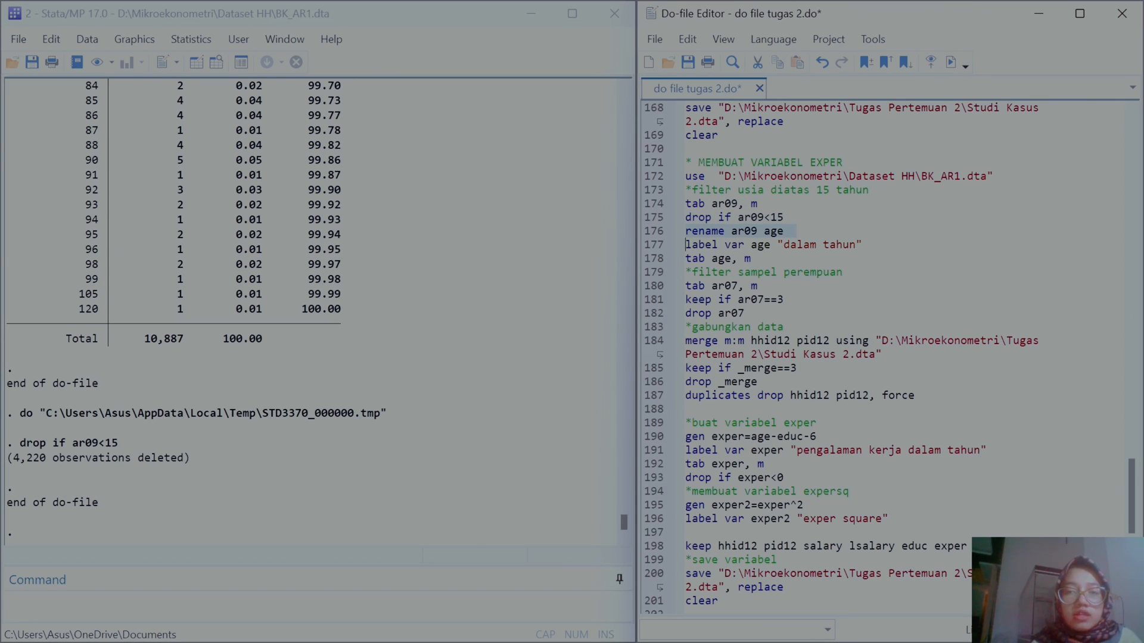
{"action": "left_click", "coordinate": [951, 62]}
{"action": "left_click", "coordinate": [654, 245]}
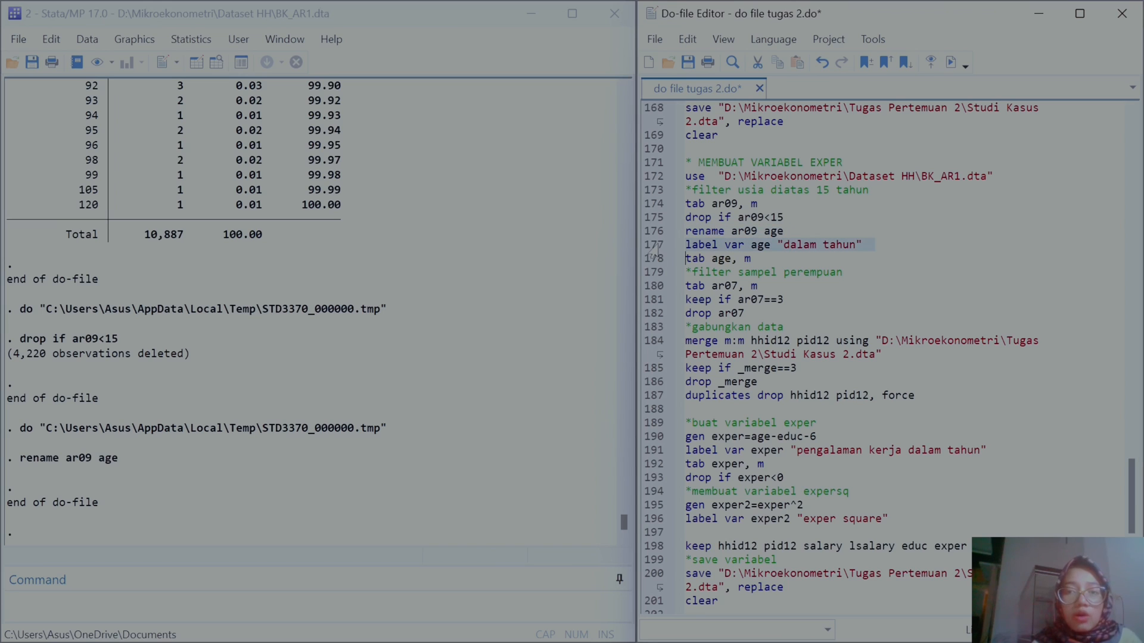
{"action": "left_click", "coordinate": [951, 63]}
{"action": "left_click", "coordinate": [655, 260]}
{"action": "left_click", "coordinate": [951, 62]}
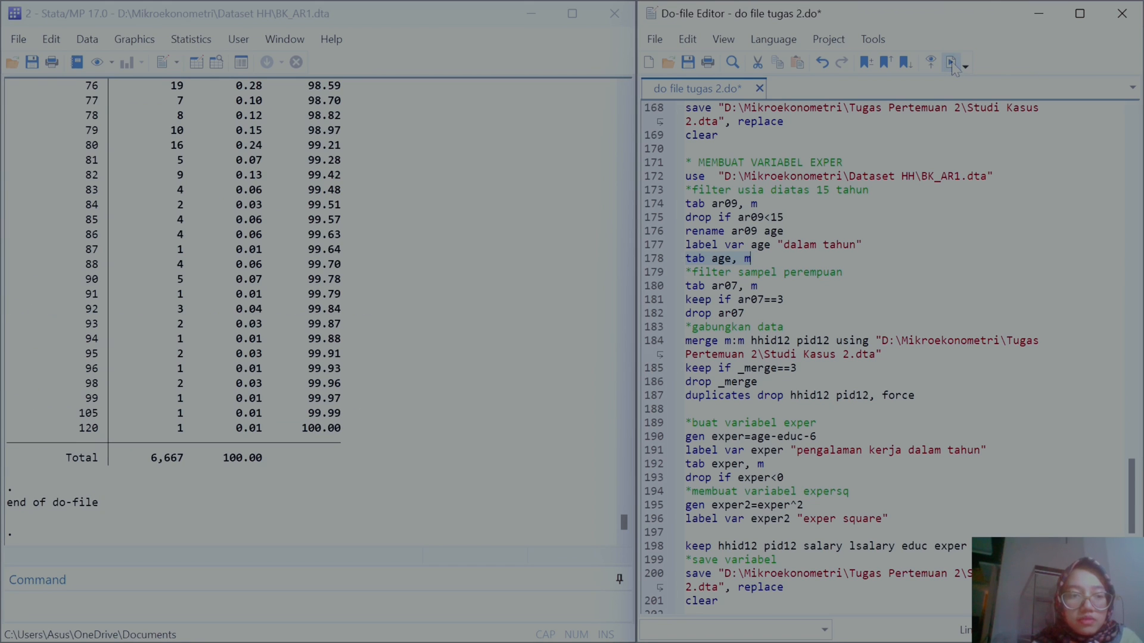
Step: Review the age tabulation output and the list of variables in the loaded data
{"action": "scroll", "coordinate": [353, 262], "scroll_direction": "up", "scroll_amount": 10}
{"action": "scroll", "coordinate": [353, 263], "scroll_direction": "up", "scroll_amount": 15}
{"action": "scroll", "coordinate": [352, 262], "scroll_direction": "down", "scroll_amount": 8}
{"action": "scroll", "coordinate": [352, 262], "scroll_direction": "down", "scroll_amount": 10}
{"action": "scroll", "coordinate": [353, 262], "scroll_direction": "up", "scroll_amount": 12}
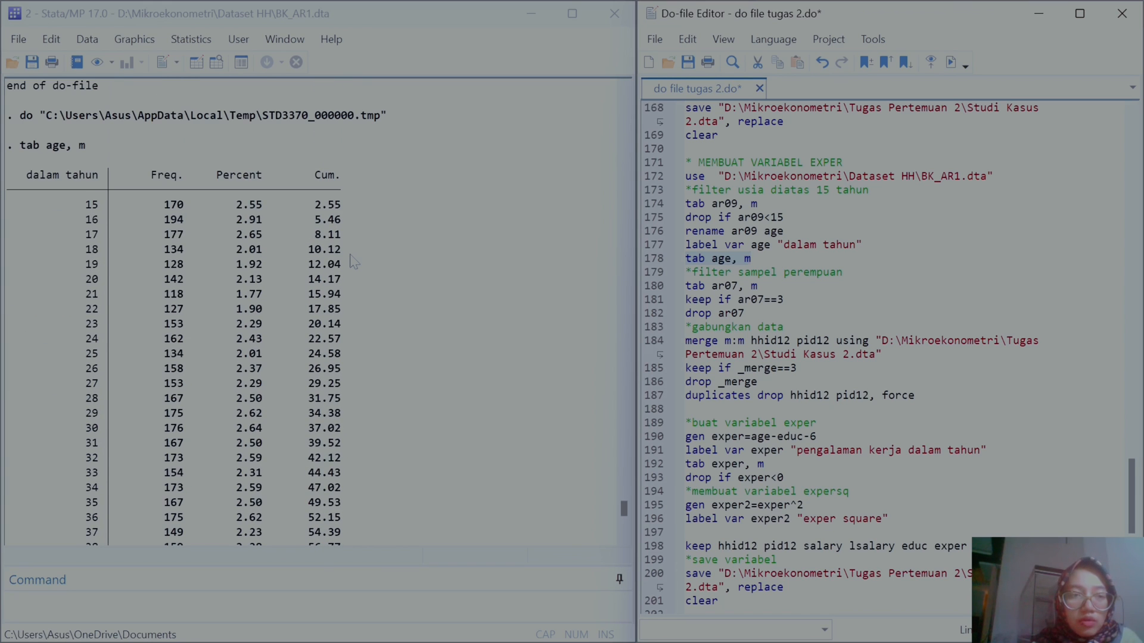
{"action": "scroll", "coordinate": [353, 263], "scroll_direction": "down", "scroll_amount": 20}
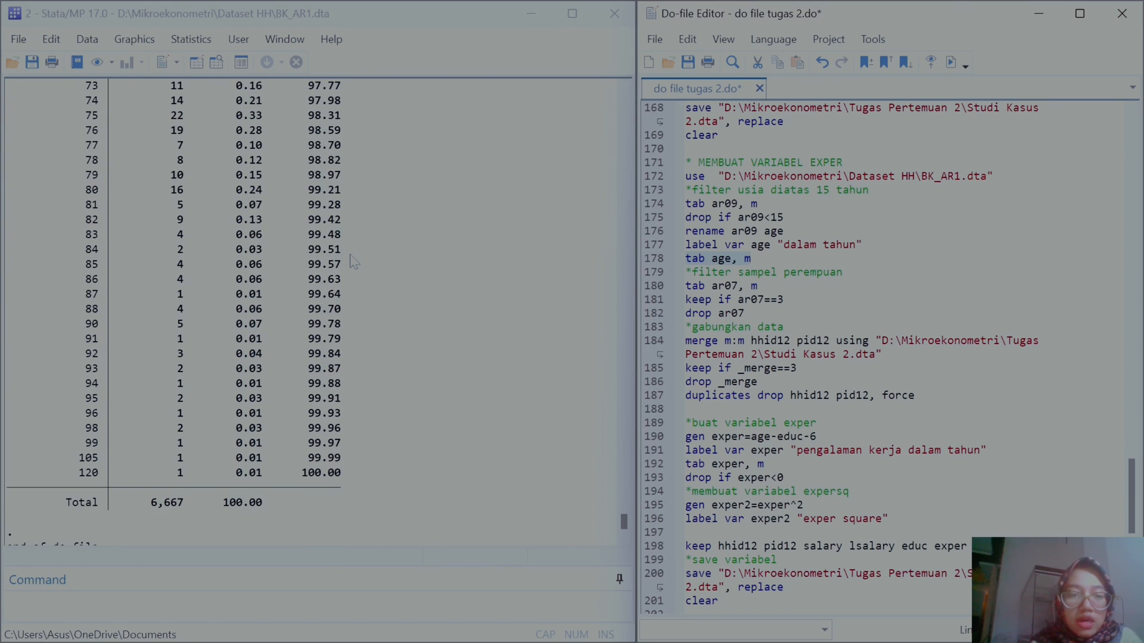
{"action": "left_click", "coordinate": [280, 41]}
{"action": "left_click", "coordinate": [322, 122]}
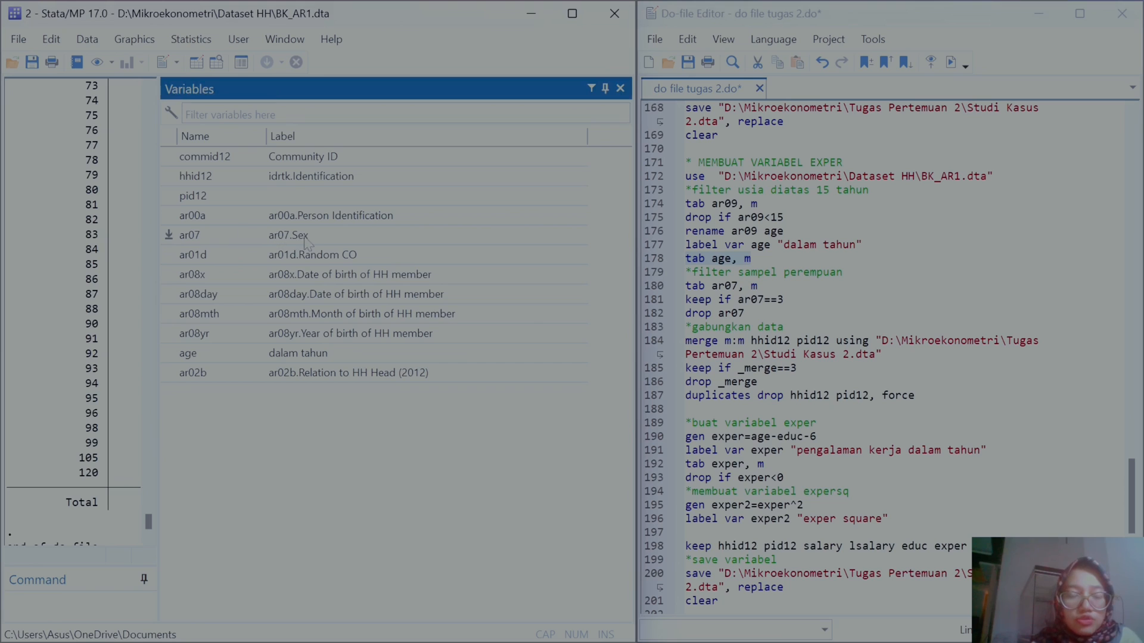
{"action": "left_click", "coordinate": [620, 89]}
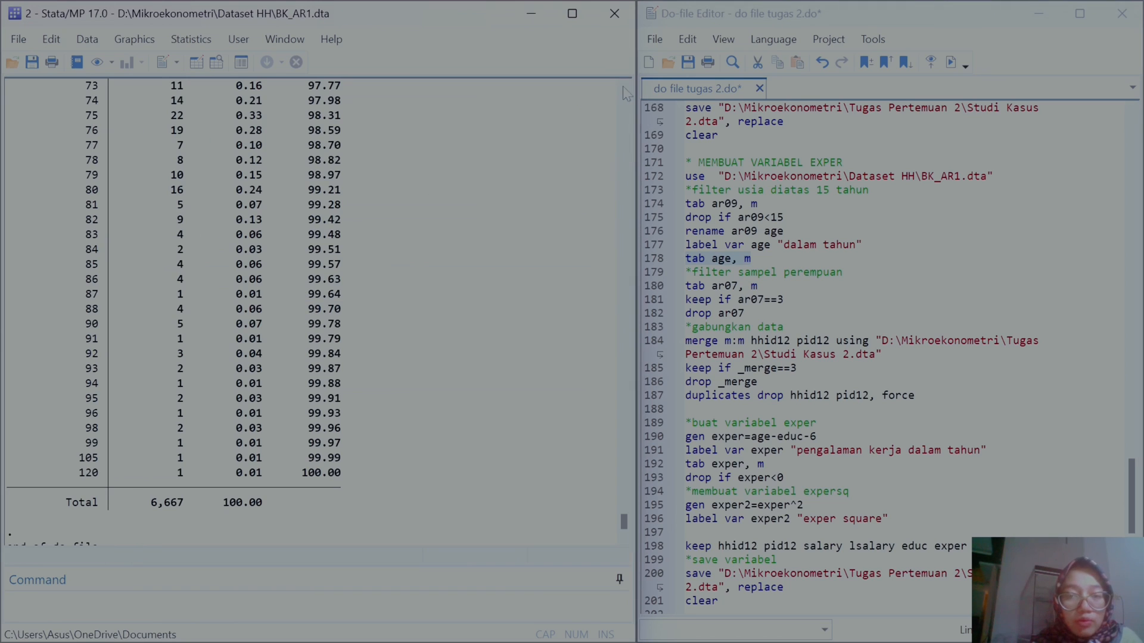
Step: Run the lines tabulating ar07 with missing values, keeping only ar07==3 (female) members, and dropping ar07
{"action": "left_click", "coordinate": [645, 292]}
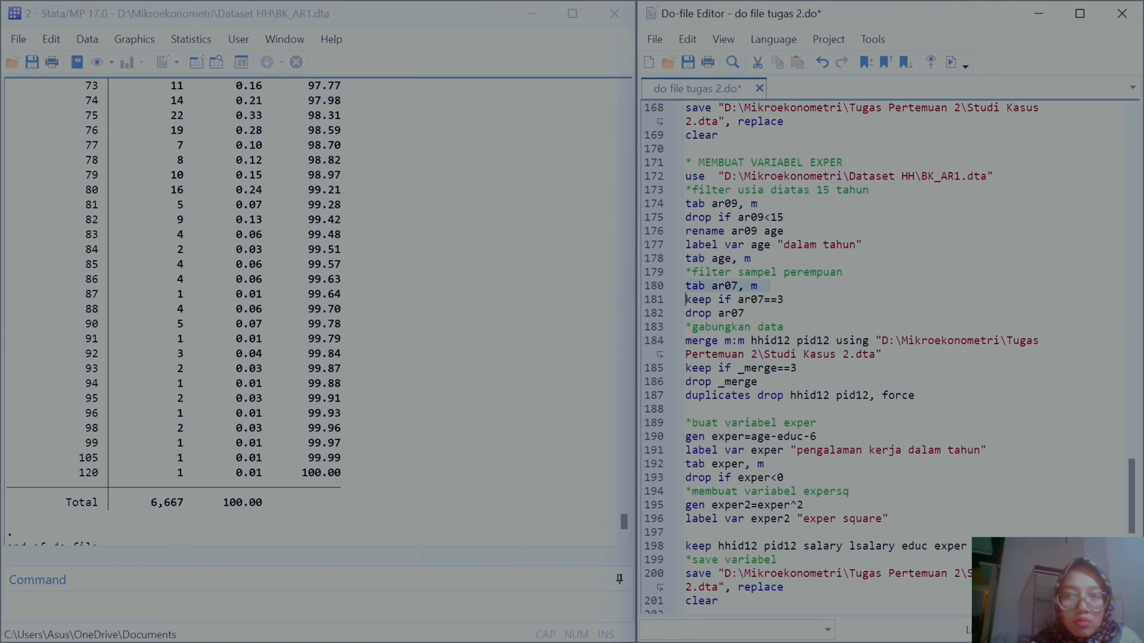
{"action": "left_click", "coordinate": [951, 62]}
{"action": "left_click", "coordinate": [649, 302]}
{"action": "left_click", "coordinate": [951, 62]}
{"action": "left_click", "coordinate": [649, 314]}
{"action": "left_click", "coordinate": [951, 62]}
Step: Run the m:m merge on hhid12 pid12 with Studi Kasus 2.dta, then keep matched records, drop _merge and duplicates
{"action": "scroll", "coordinate": [888, 358], "scroll_direction": "down", "scroll_amount": 1}
{"action": "scroll", "coordinate": [645, 269], "scroll_direction": "down", "scroll_amount": 1}
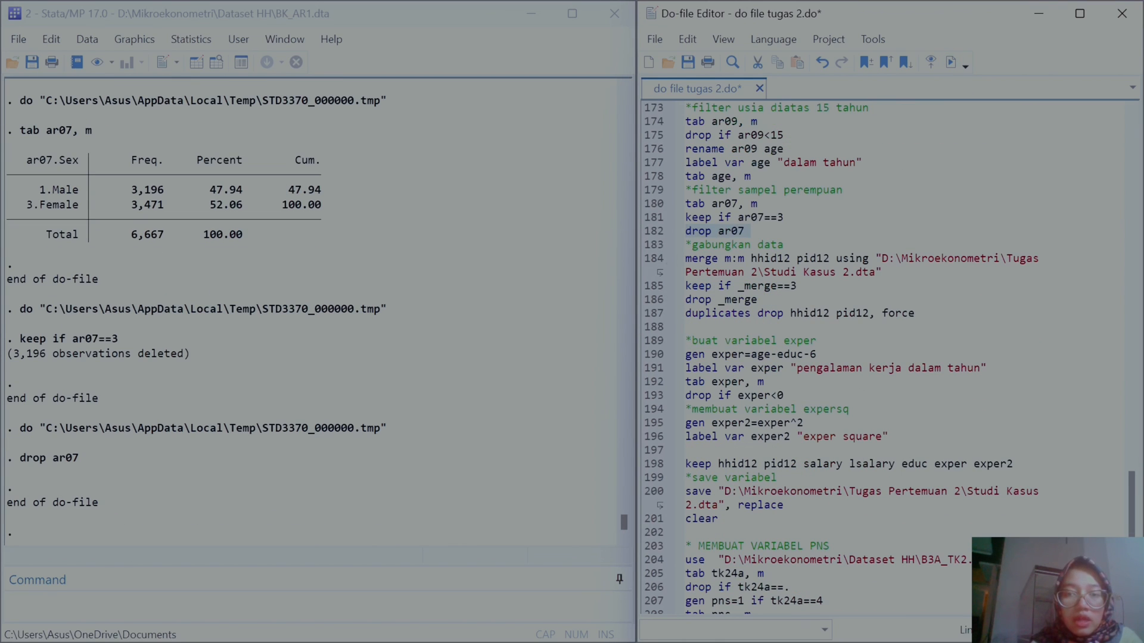
{"action": "left_click", "coordinate": [638, 269]}
{"action": "left_click", "coordinate": [952, 61]}
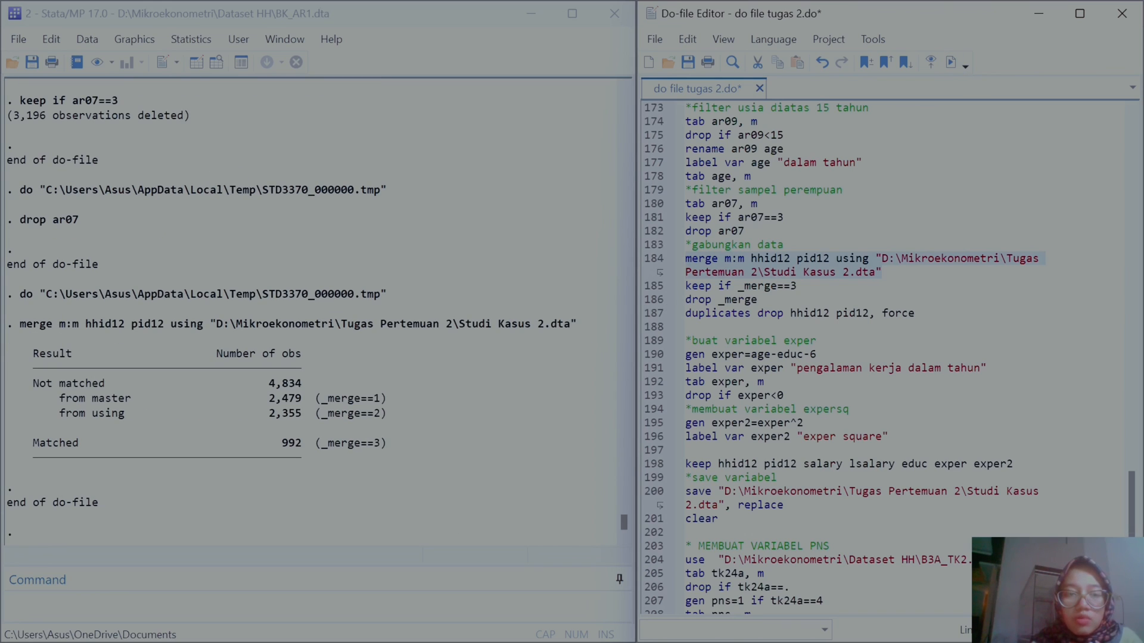
{"action": "left_click_drag", "start_coordinate": [685, 286], "coordinate": [883, 314]}
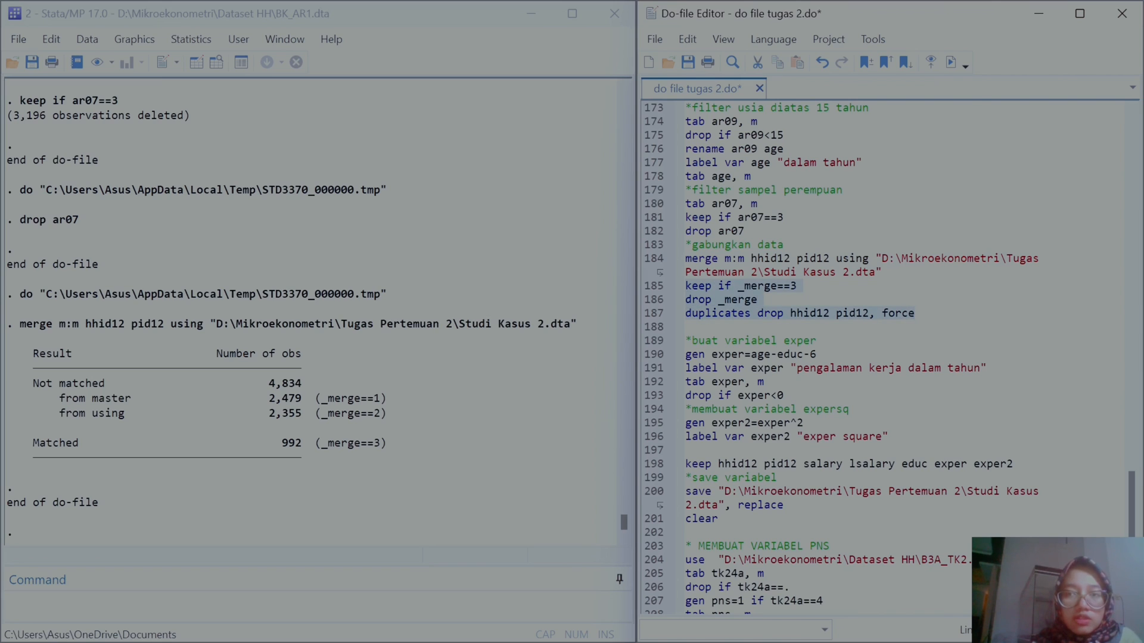
{"action": "left_click", "coordinate": [951, 63]}
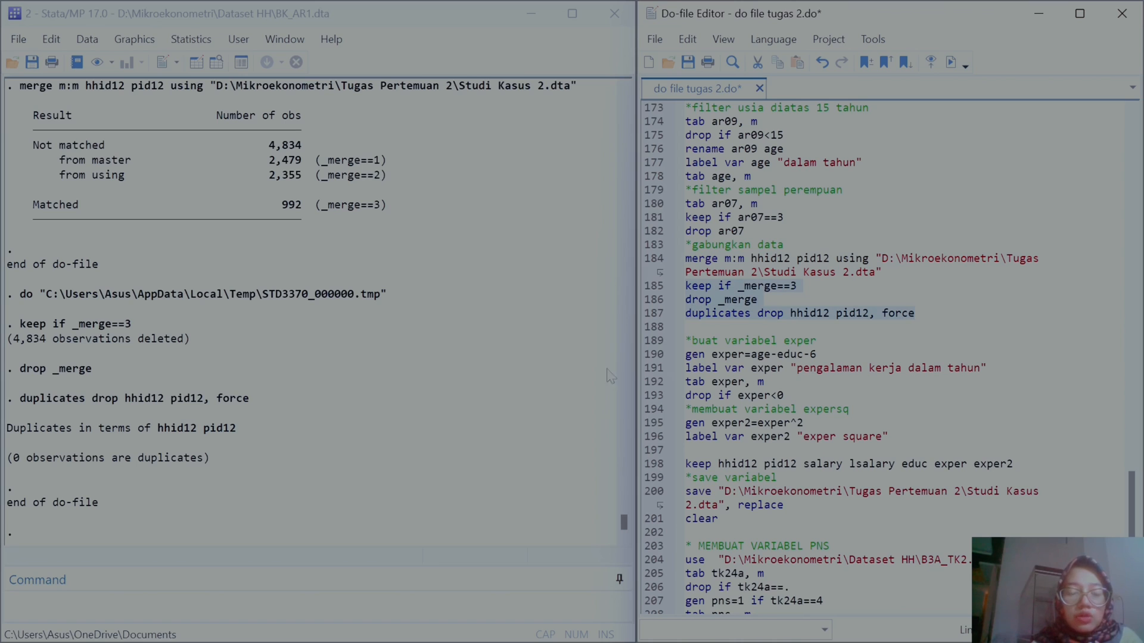
Step: Run the lines generating exper=age-educ-6, labelling it "pengalaman kerja dalam tahun", and tabulating exper with missing values
{"action": "scroll", "coordinate": [887, 358], "scroll_direction": "down", "scroll_amount": 3}
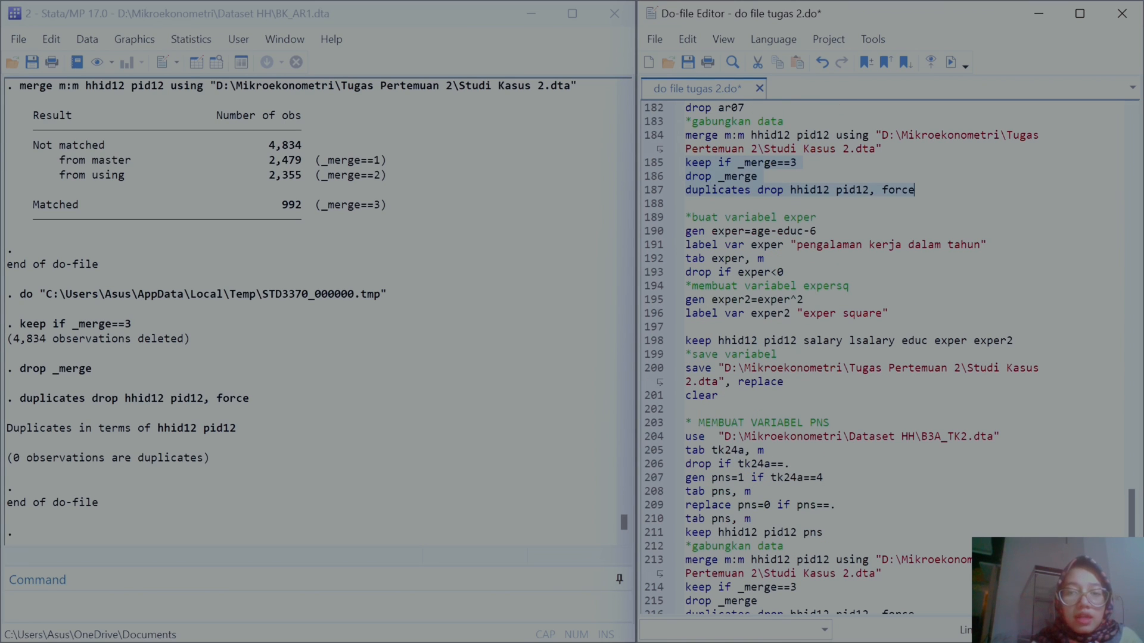
{"action": "left_click", "coordinate": [654, 232]}
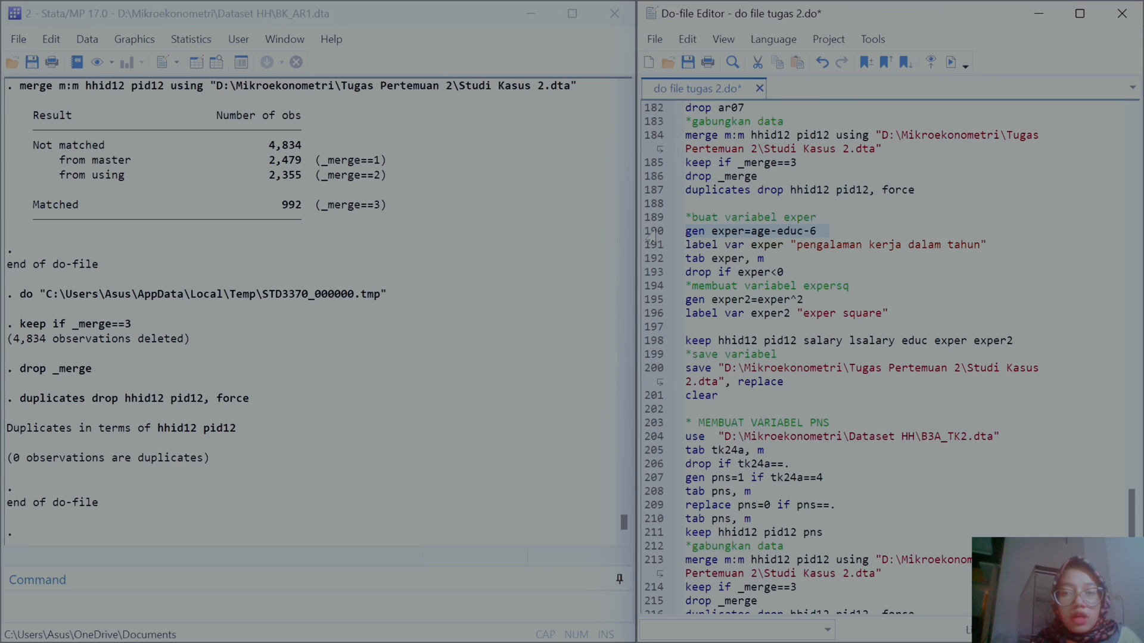
{"action": "left_click", "coordinate": [951, 62]}
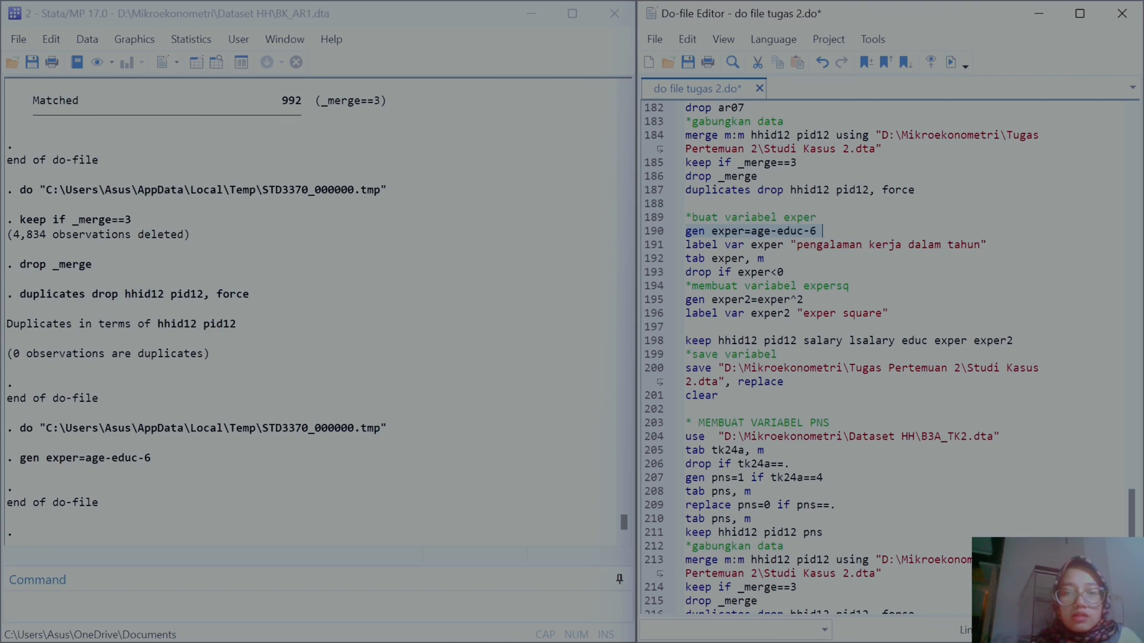
{"action": "left_click", "coordinate": [644, 246]}
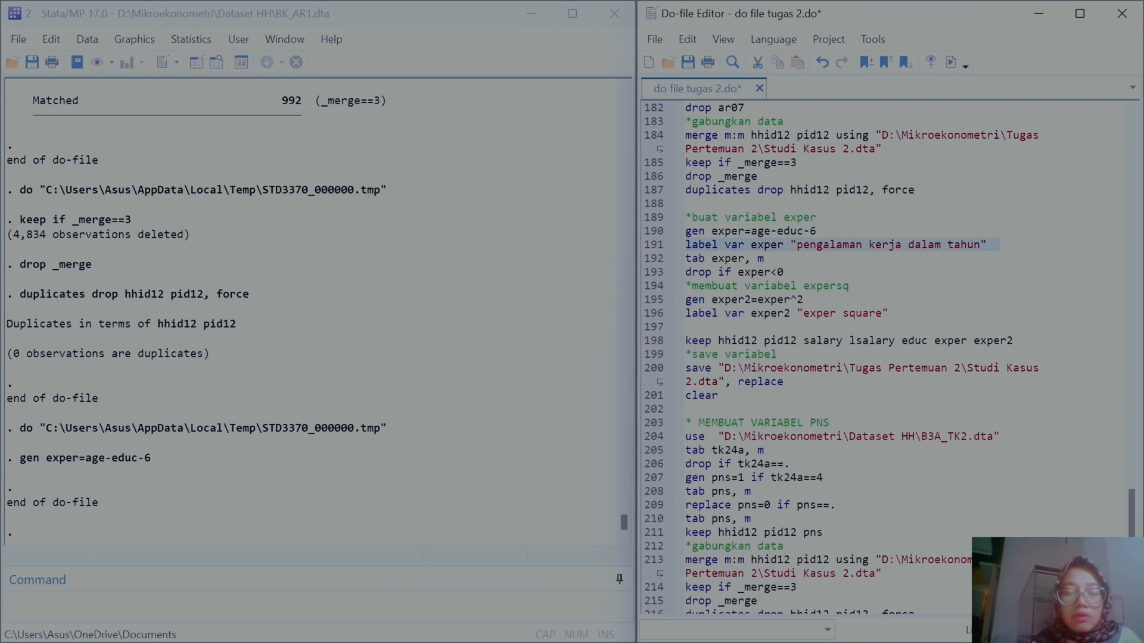
{"action": "left_click", "coordinate": [951, 62]}
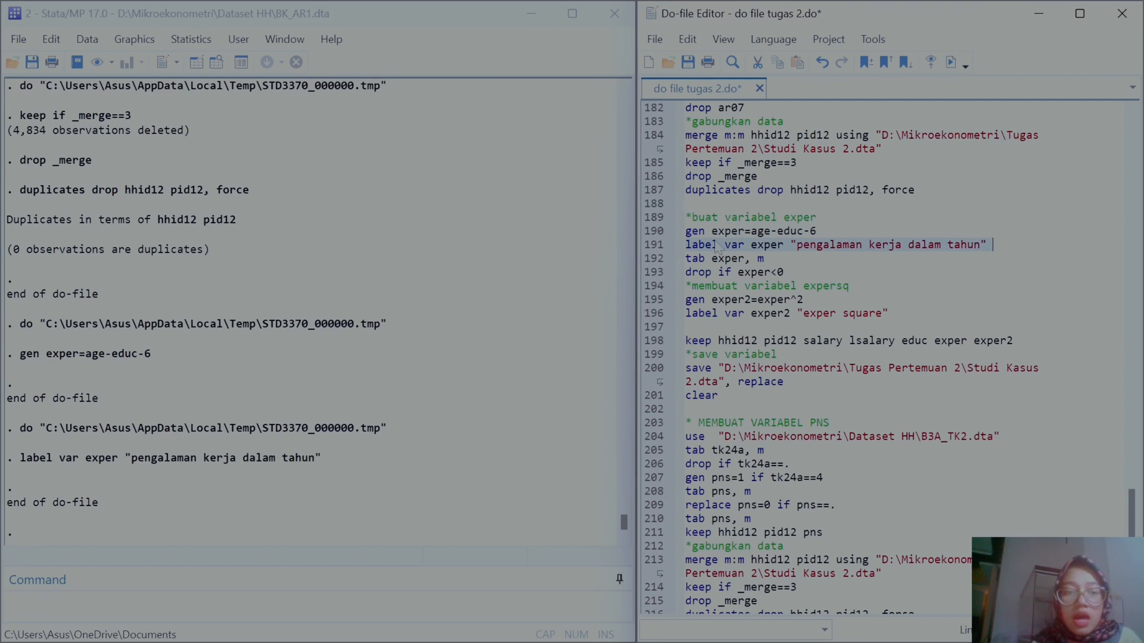
{"action": "left_click", "coordinate": [656, 259]}
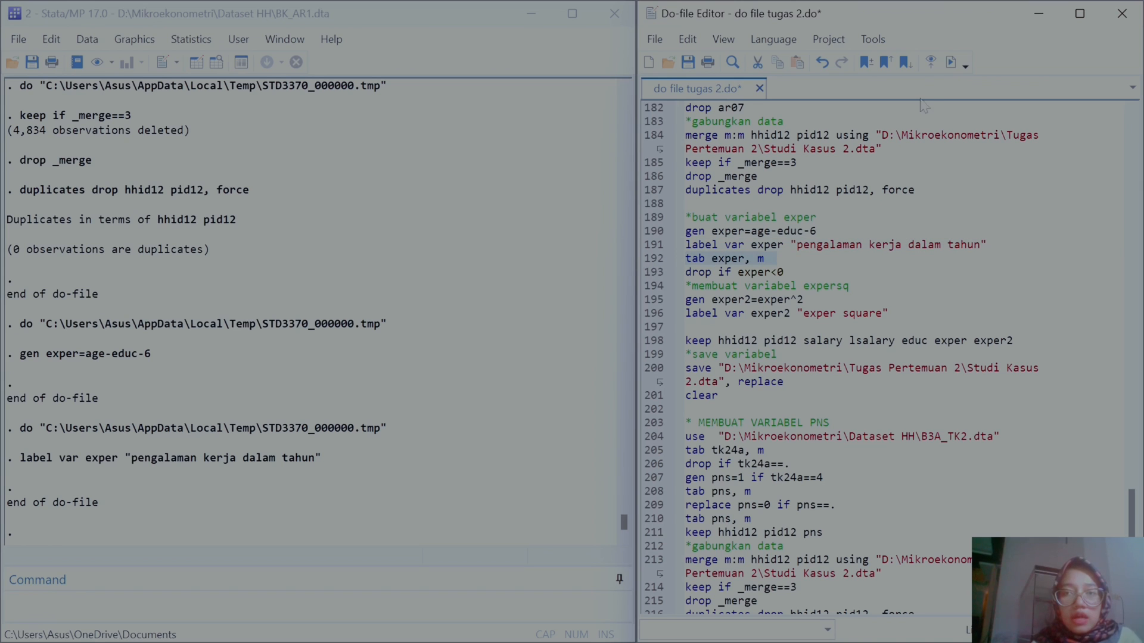
{"action": "left_click", "coordinate": [951, 62]}
Step: Run the lines dropping negative exper, generating exper2=exper^2, and labelling exper2 "exper square"
{"action": "scroll", "coordinate": [364, 331], "scroll_direction": "up", "scroll_amount": 5}
{"action": "scroll", "coordinate": [364, 332], "scroll_direction": "up", "scroll_amount": 10}
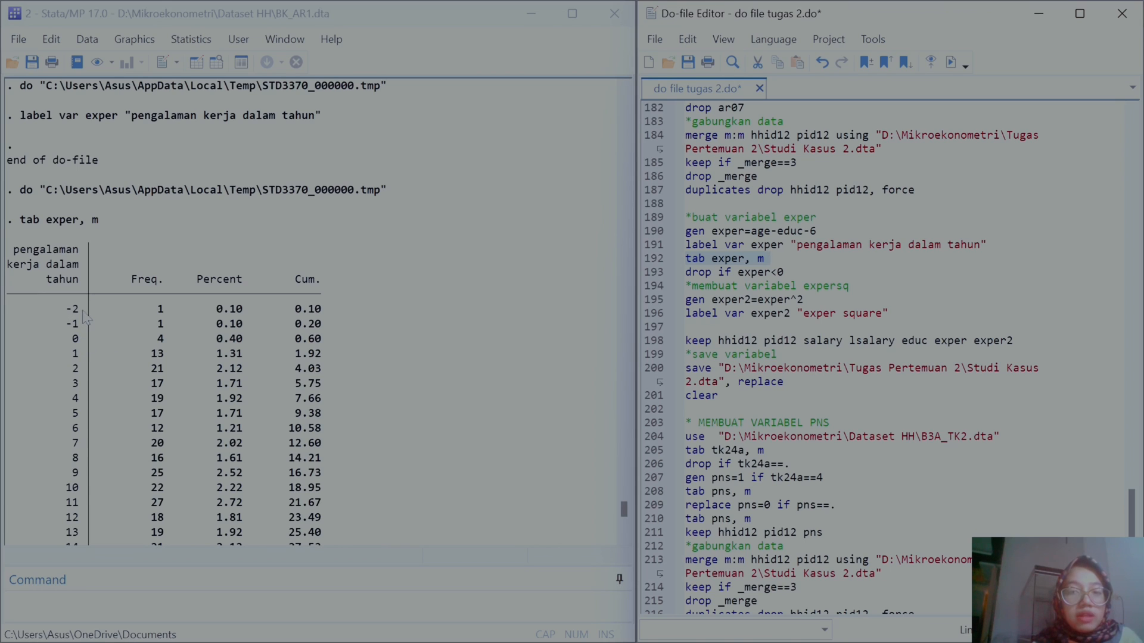
{"action": "left_click", "coordinate": [643, 274]}
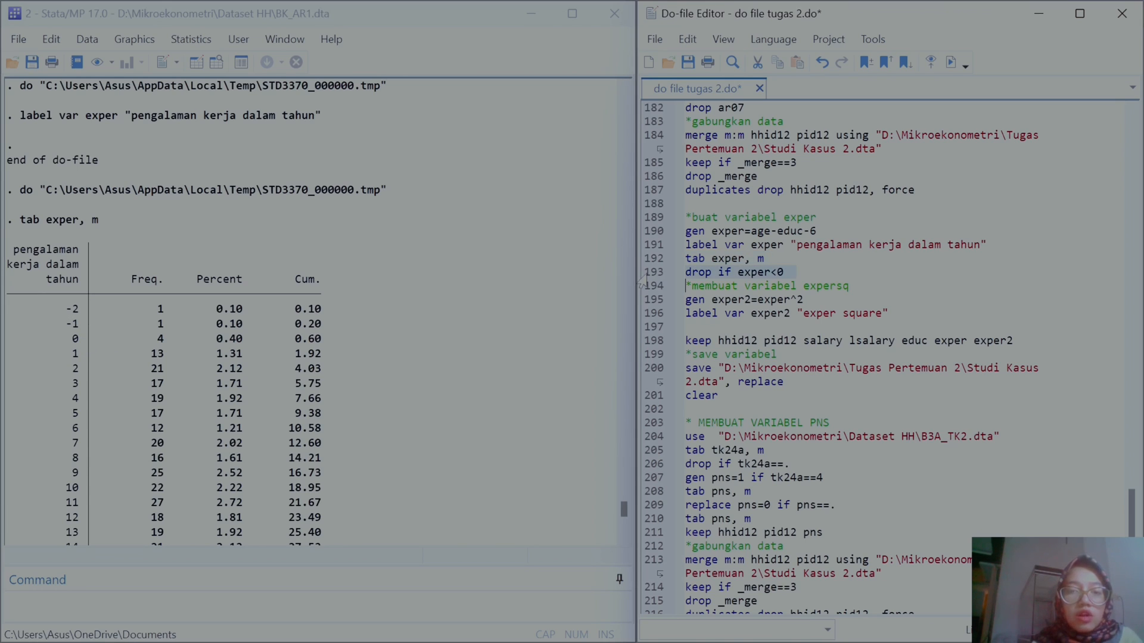
{"action": "left_click", "coordinate": [952, 62]}
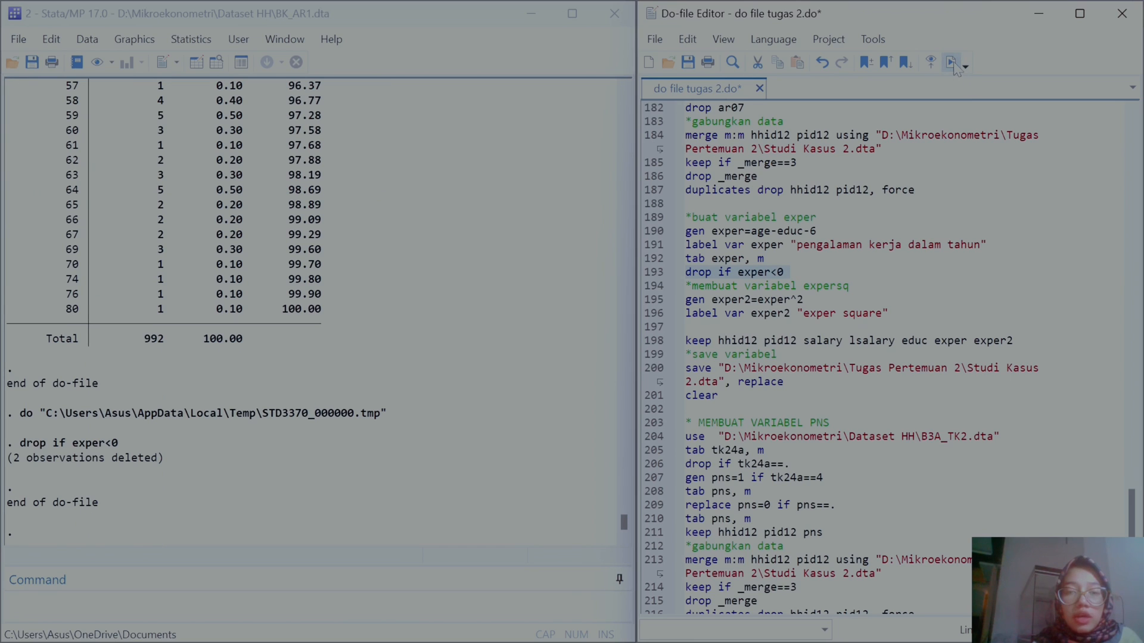
{"action": "left_click", "coordinate": [645, 301]}
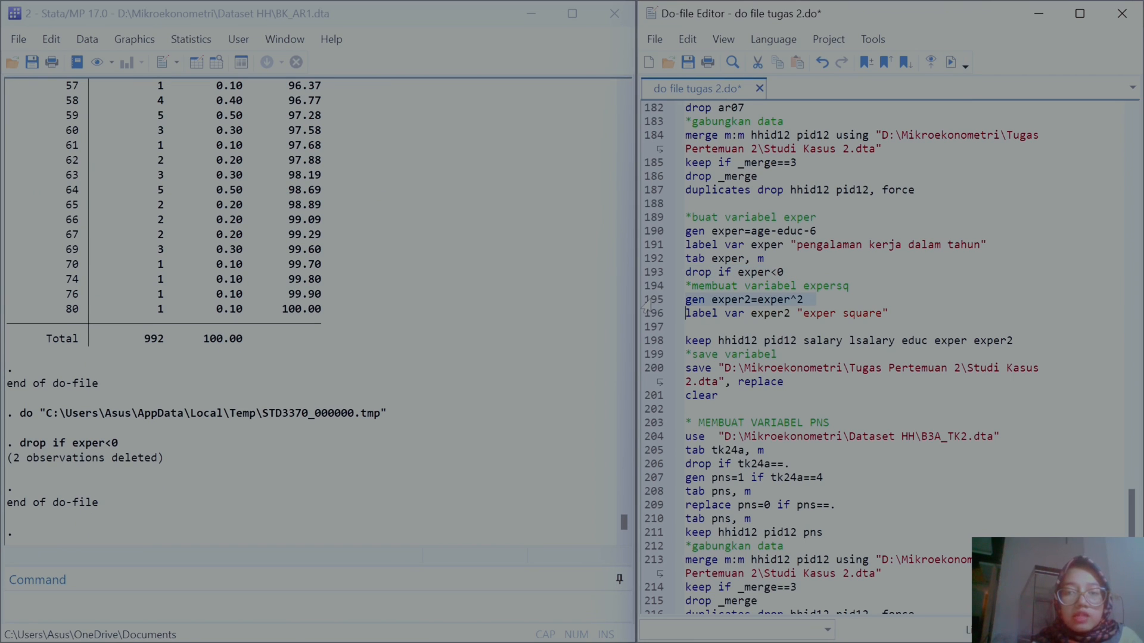
{"action": "left_click", "coordinate": [951, 62]}
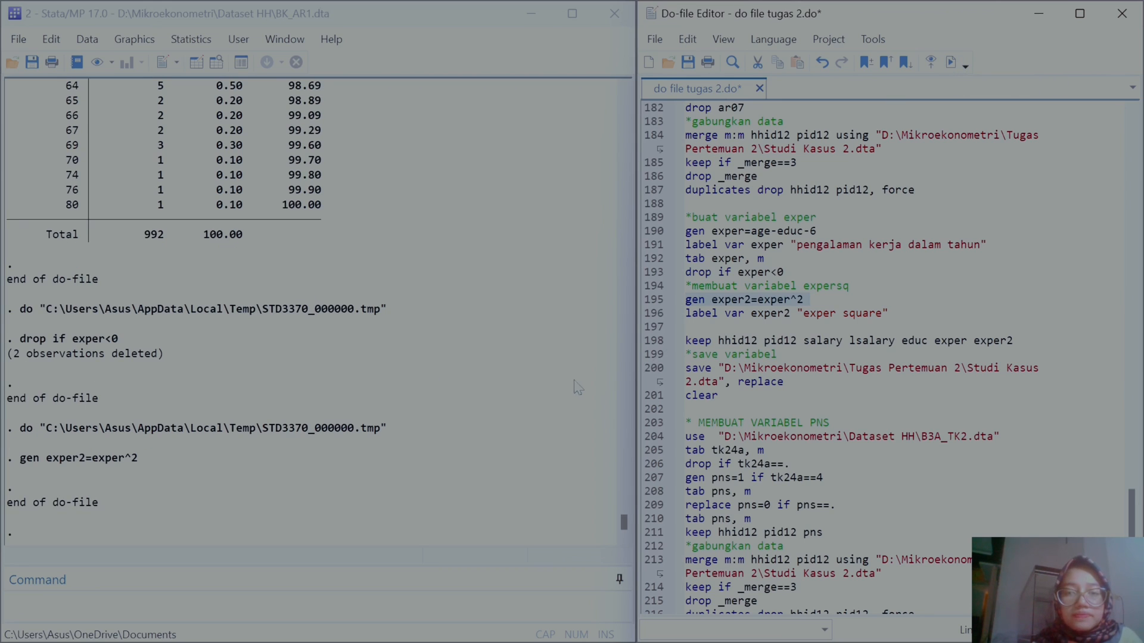
{"action": "left_click", "coordinate": [653, 316]}
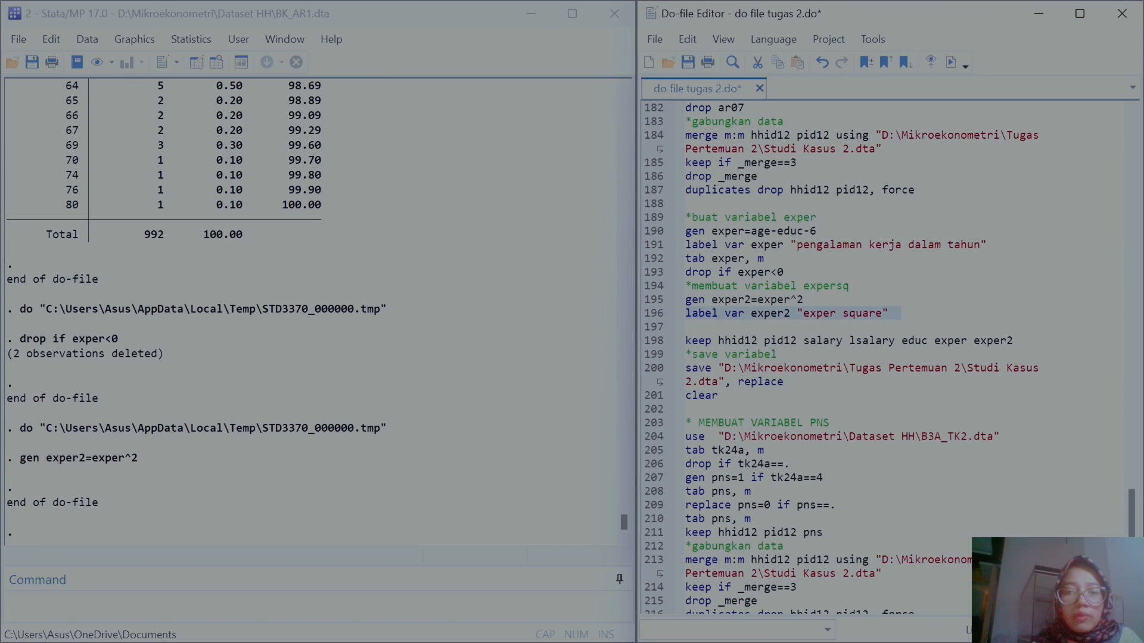
{"action": "left_click", "coordinate": [950, 62]}
Step: Run the lines keeping hhid12 pid12 salary lsalary educ exper exper2, saving Studi Kasus 2.dta with replace, and clearing
{"action": "left_click", "coordinate": [649, 342]}
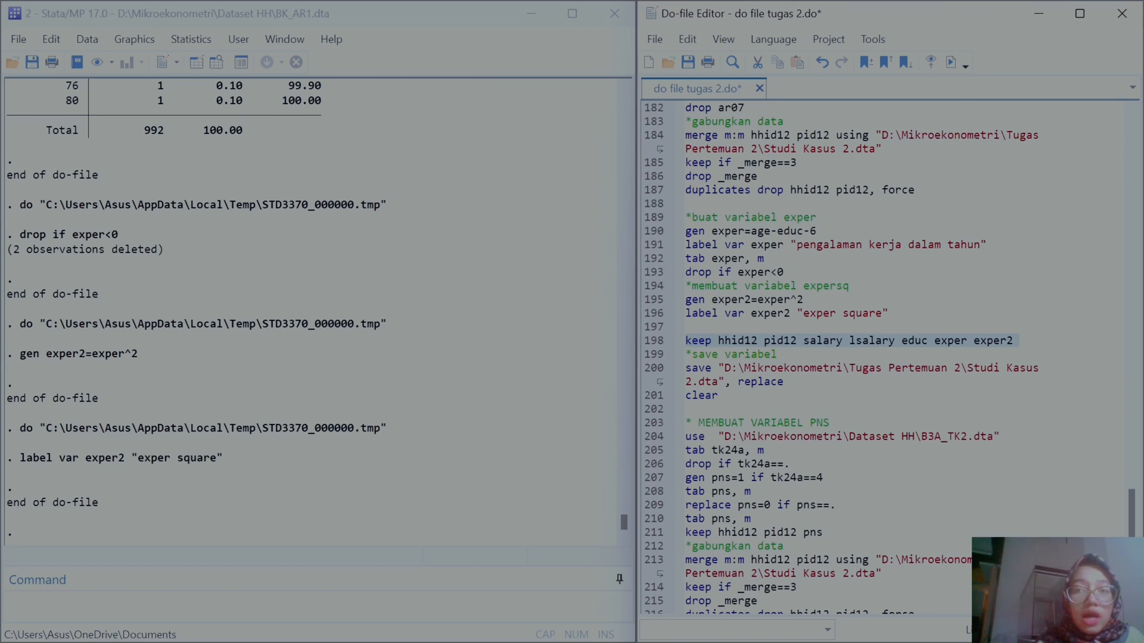
{"action": "left_click", "coordinate": [951, 63]}
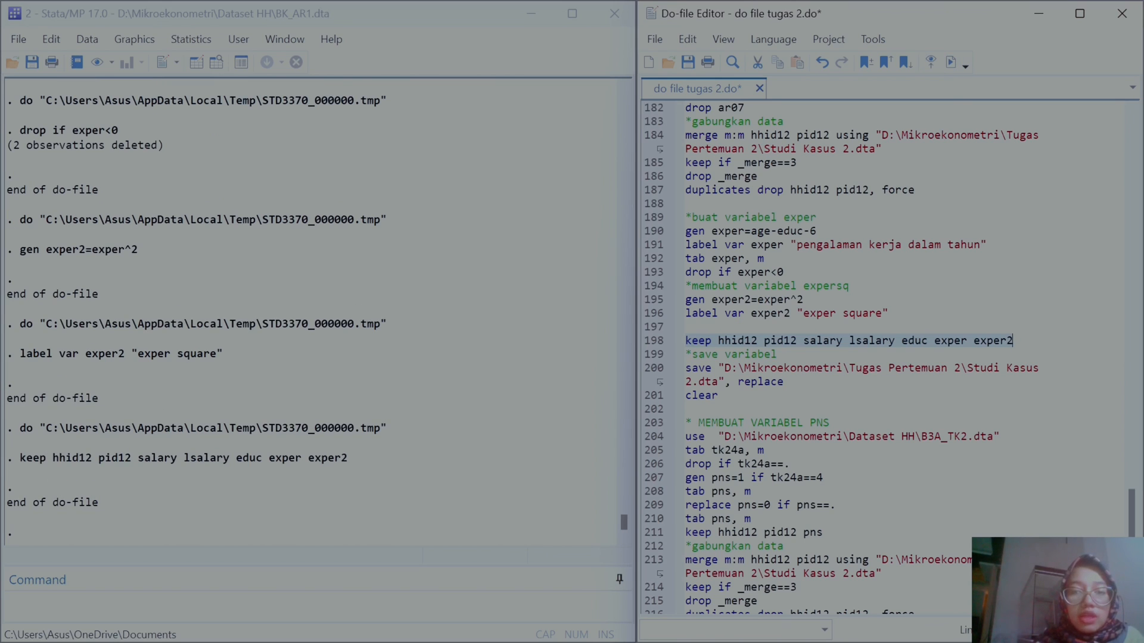
{"action": "left_click", "coordinate": [646, 369]}
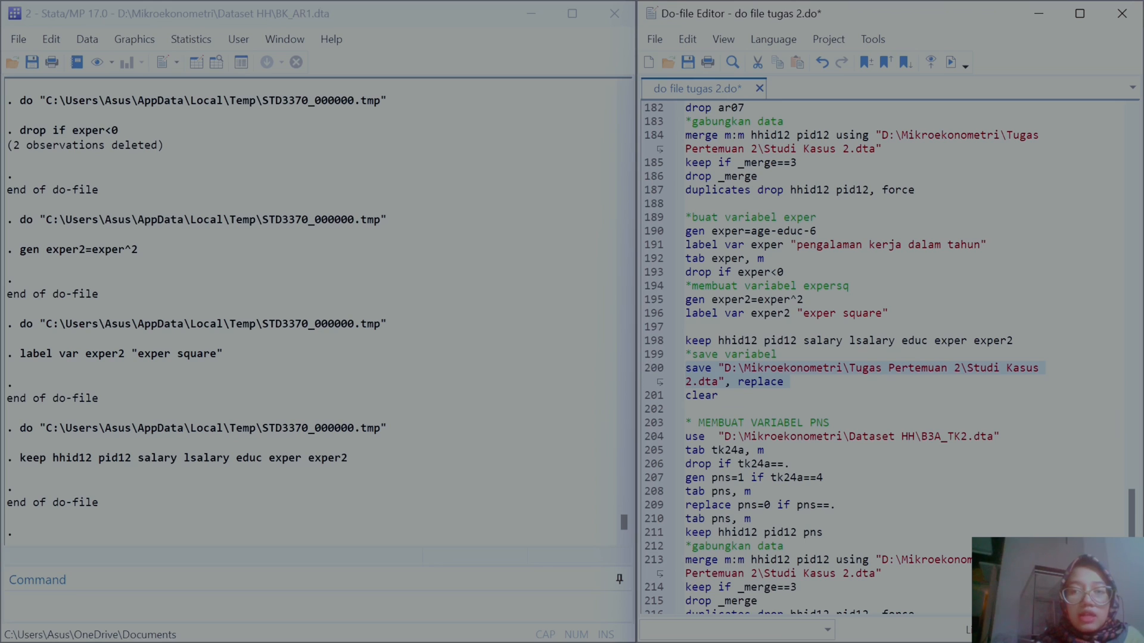
{"action": "left_click", "coordinate": [952, 63]}
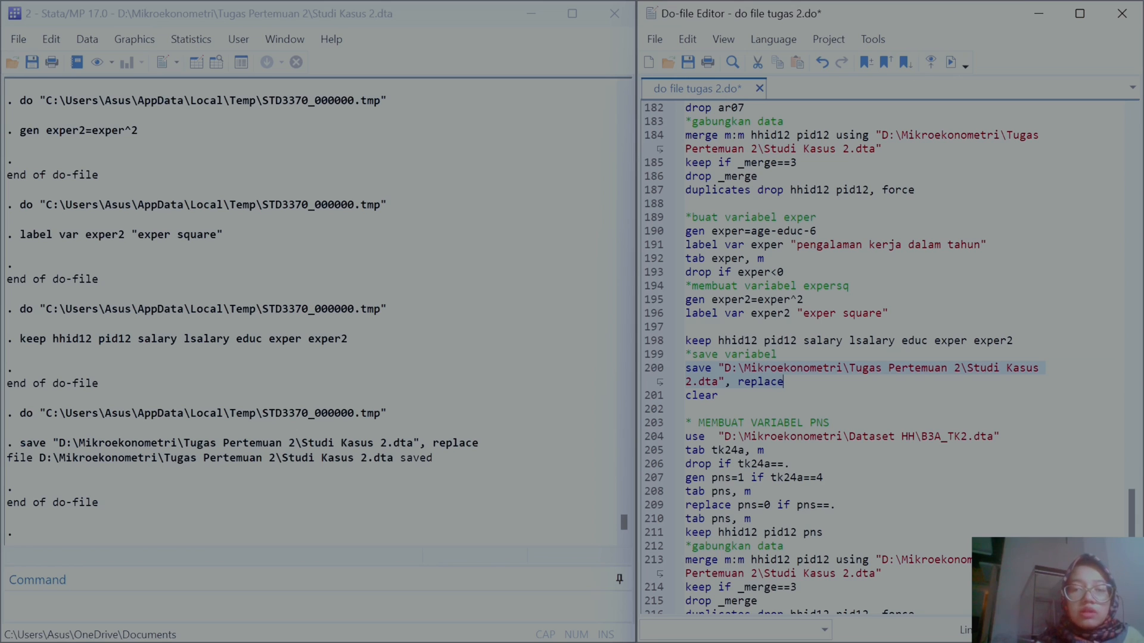
{"action": "scroll", "coordinate": [845, 380], "scroll_direction": "down", "scroll_amount": 3}
{"action": "left_click", "coordinate": [654, 273]}
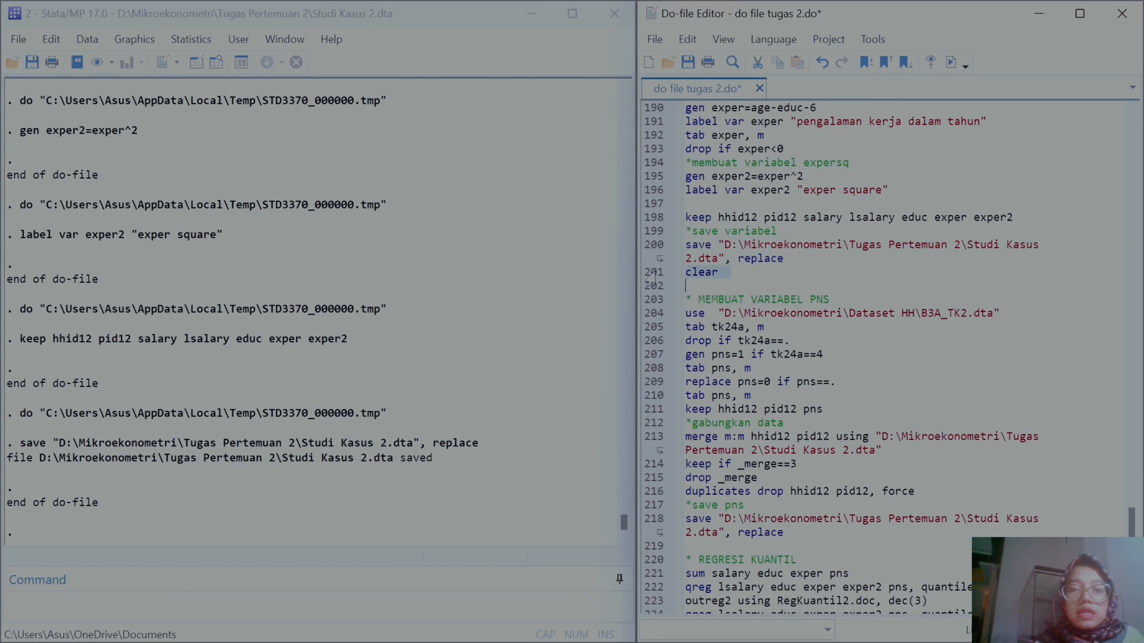
{"action": "left_click", "coordinate": [950, 63]}
Step: Run the line loading B3A_TK2.dta from the Dataset HH folder for the PNS variable
{"action": "scroll", "coordinate": [845, 381], "scroll_direction": "down", "scroll_amount": 2}
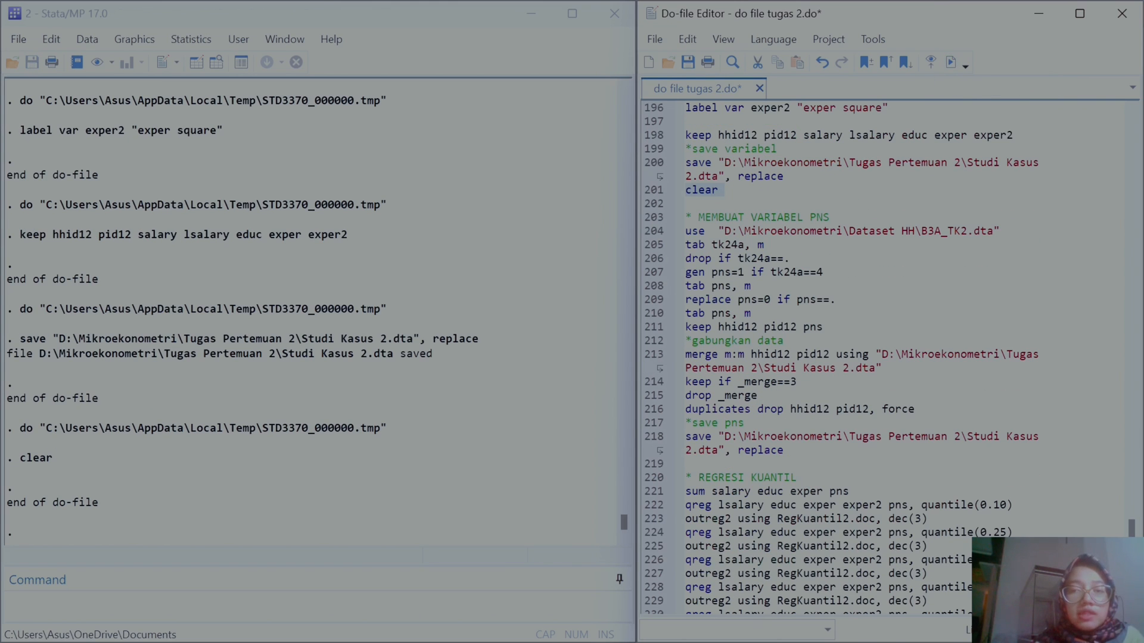
{"action": "left_click_drag", "start_coordinate": [921, 232], "coordinate": [968, 234]}
{"action": "scroll", "coordinate": [973, 235], "scroll_direction": "up", "scroll_amount": 8}
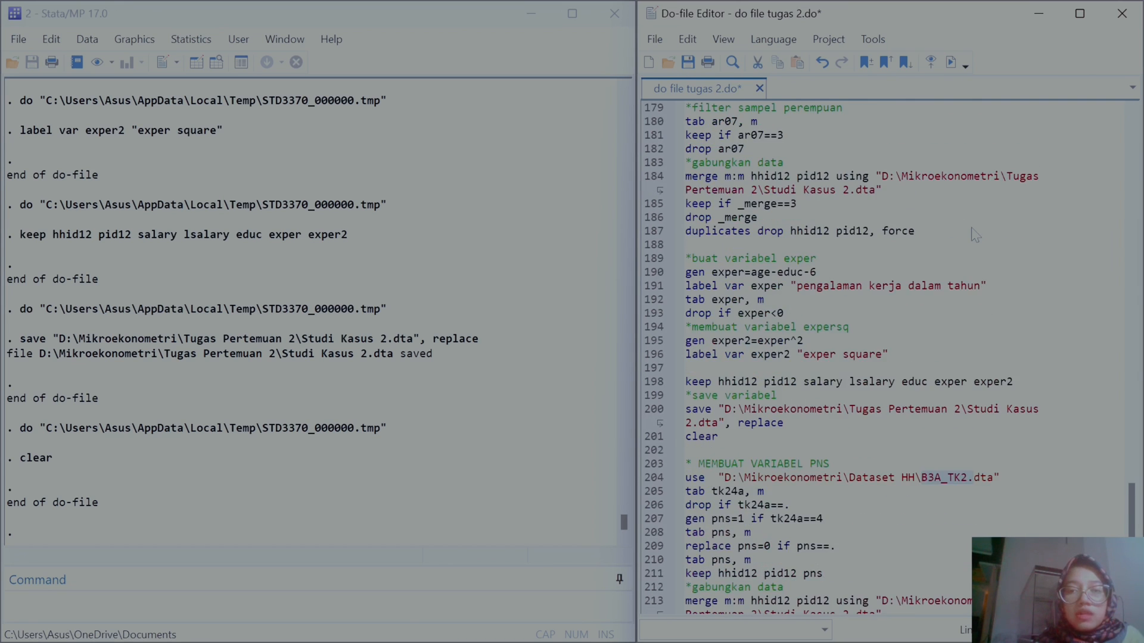
{"action": "scroll", "coordinate": [887, 358], "scroll_direction": "up", "scroll_amount": 3}
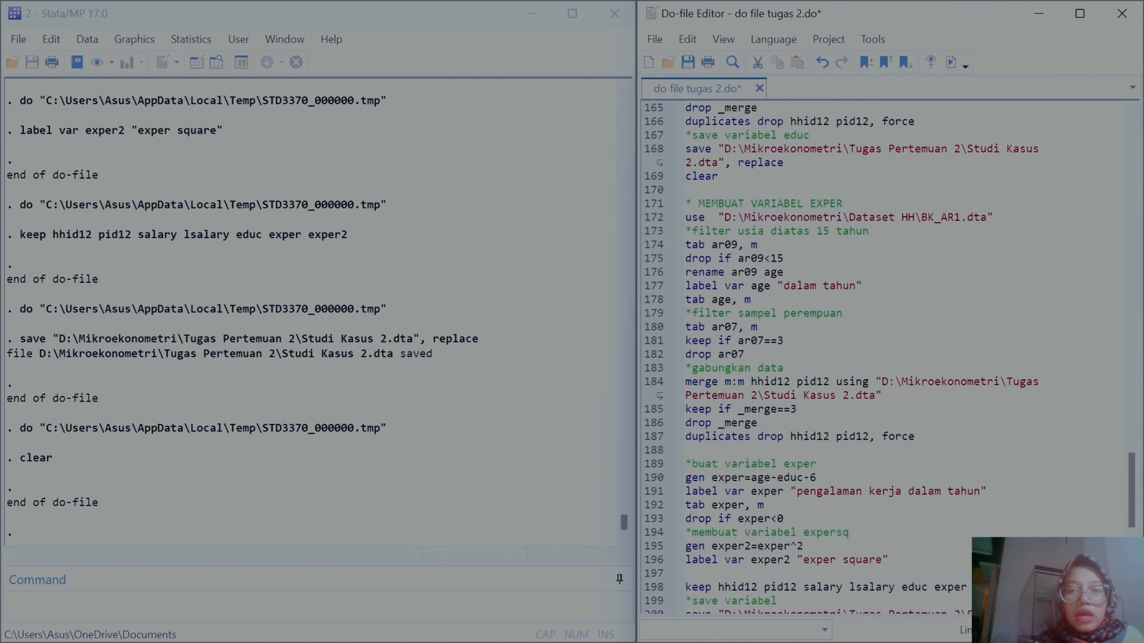
{"action": "left_click_drag", "start_coordinate": [718, 217], "coordinate": [993, 217]}
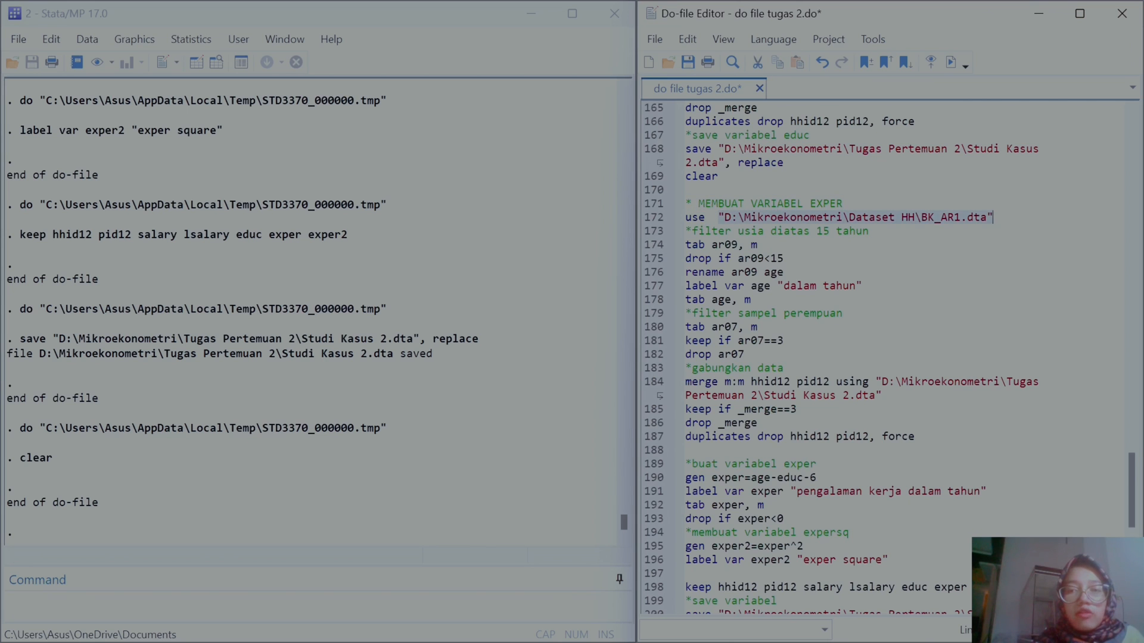
{"action": "scroll", "coordinate": [888, 357], "scroll_direction": "down", "scroll_amount": 8}
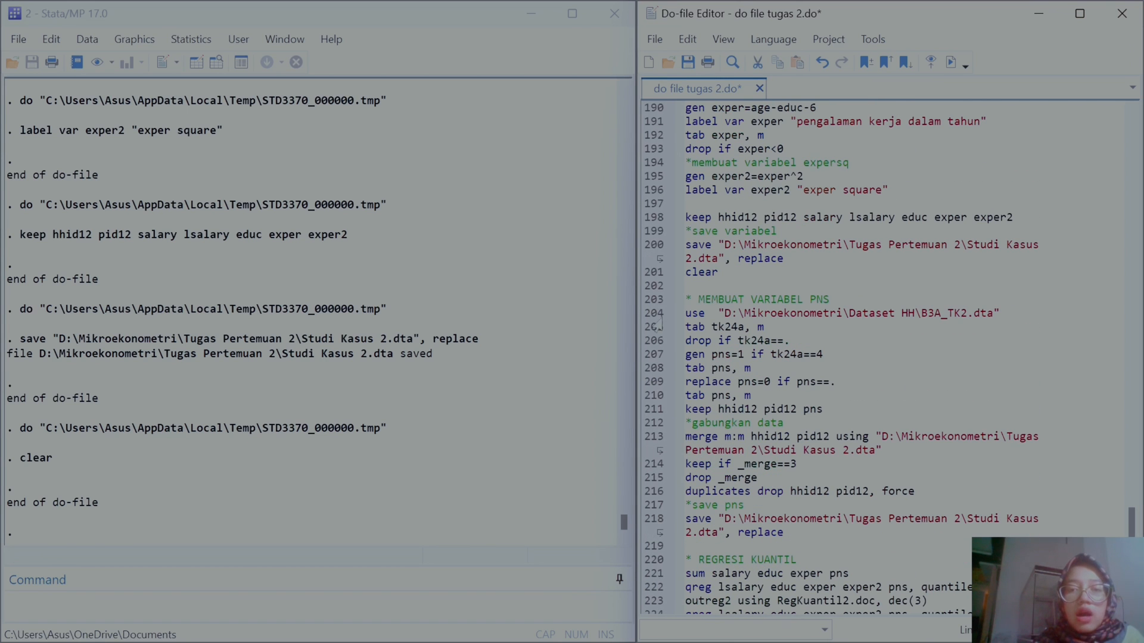
{"action": "left_click", "coordinate": [951, 62]}
Step: Run the lines tabulating tk24a with missing values and dropping observations where tk24a is missing
{"action": "left_click", "coordinate": [653, 331]}
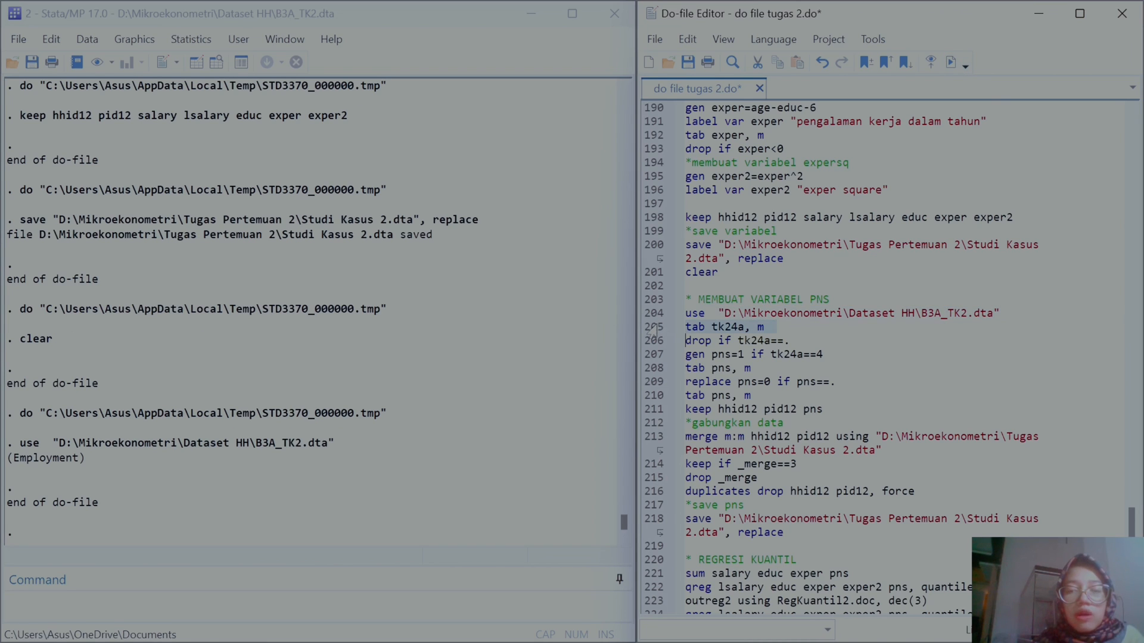
{"action": "left_click", "coordinate": [951, 62]}
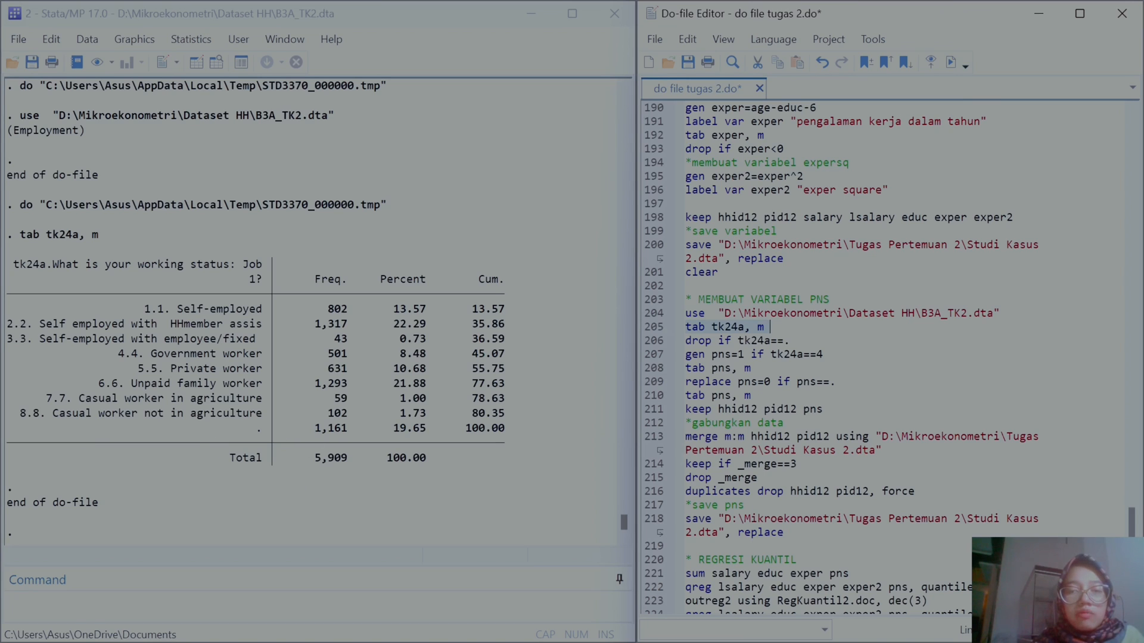
{"action": "left_click", "coordinate": [654, 341]}
{"action": "left_click", "coordinate": [951, 62]}
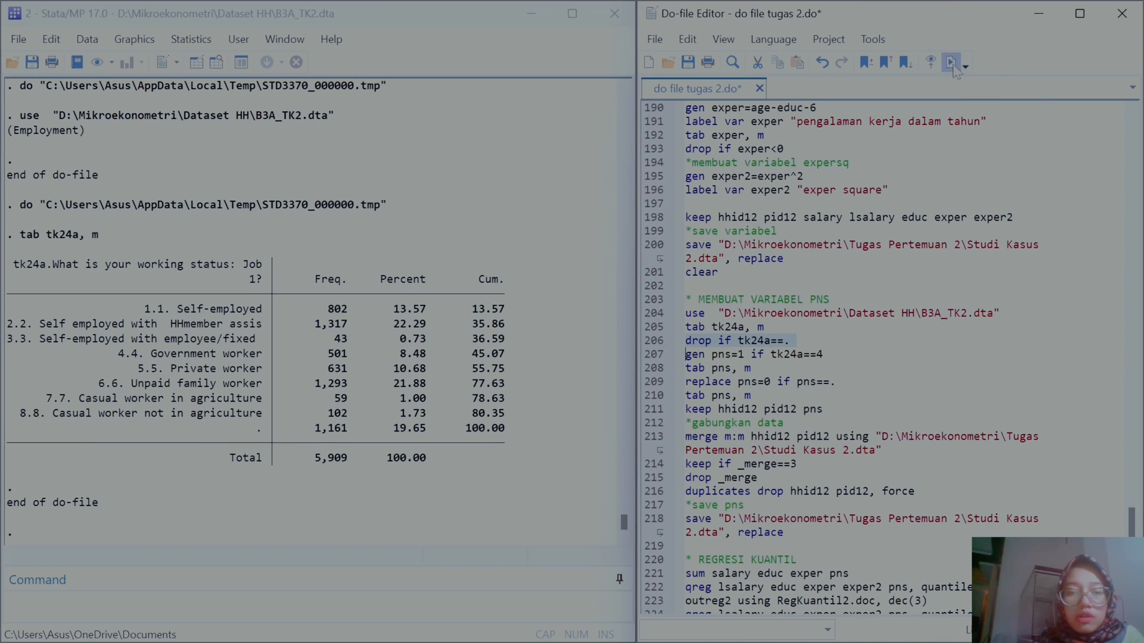
Step: Run the lines generating pns=1 if tk24a==4, tabulating pns with missing values, and replacing missing pns with 0
{"action": "left_click", "coordinate": [650, 356]}
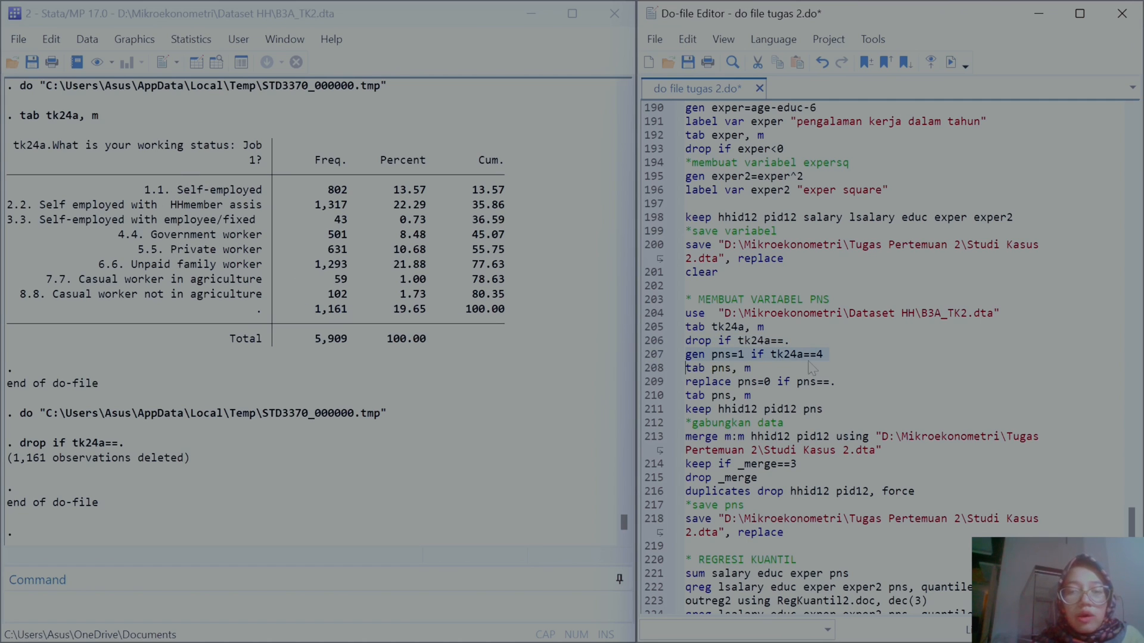
{"action": "left_click", "coordinate": [951, 62]}
{"action": "left_click", "coordinate": [655, 371]}
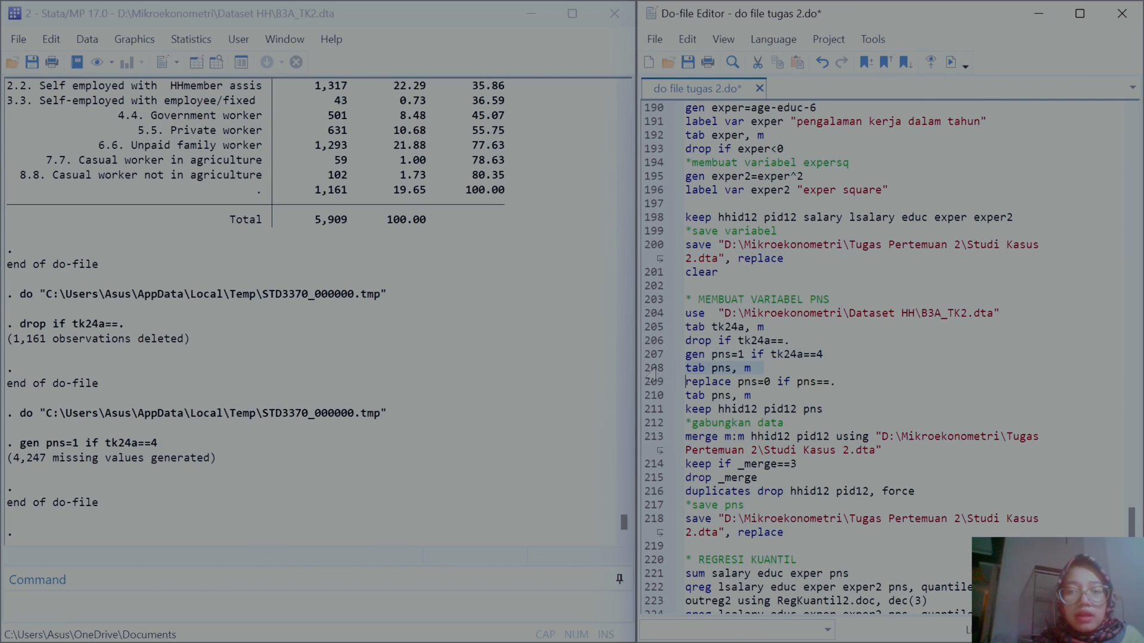
{"action": "left_click", "coordinate": [952, 62]}
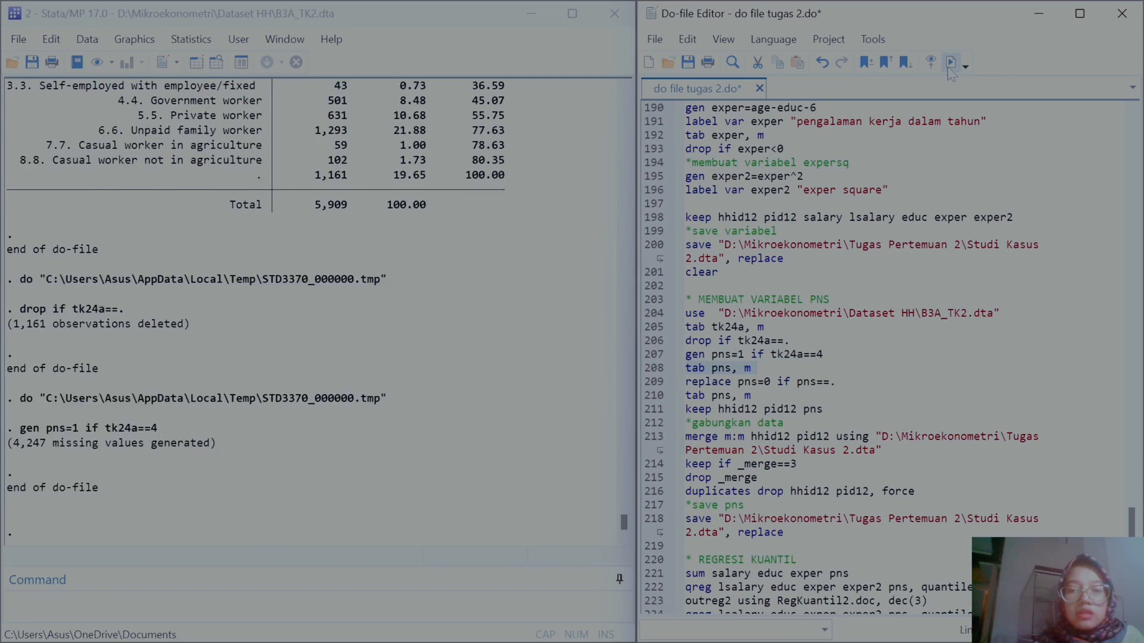
{"action": "left_click", "coordinate": [652, 382]}
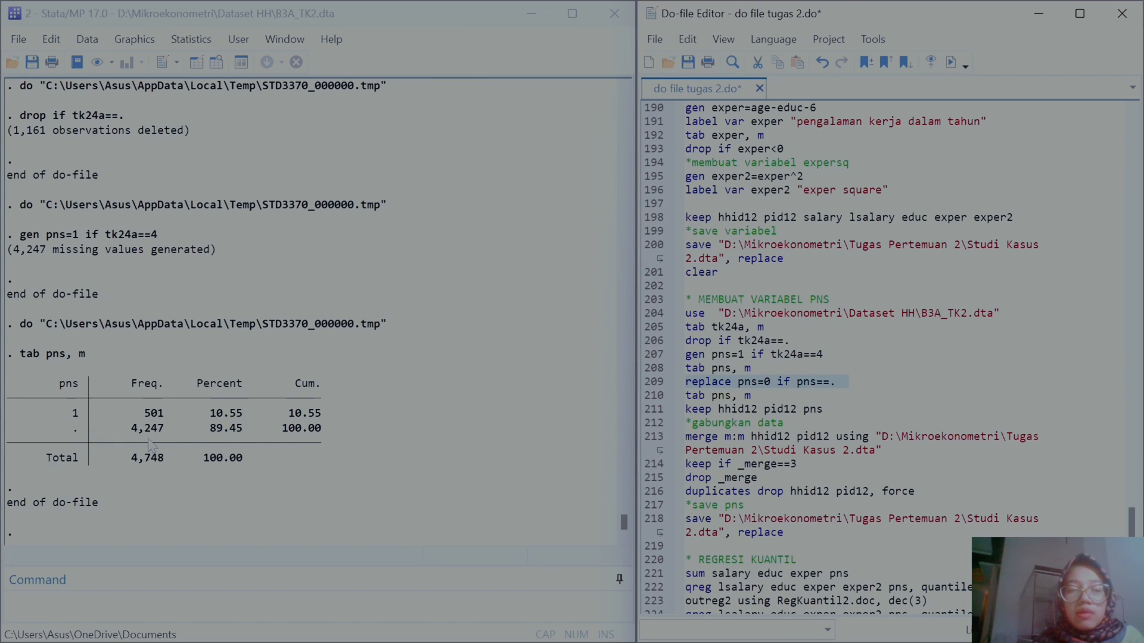
{"action": "left_click", "coordinate": [950, 63]}
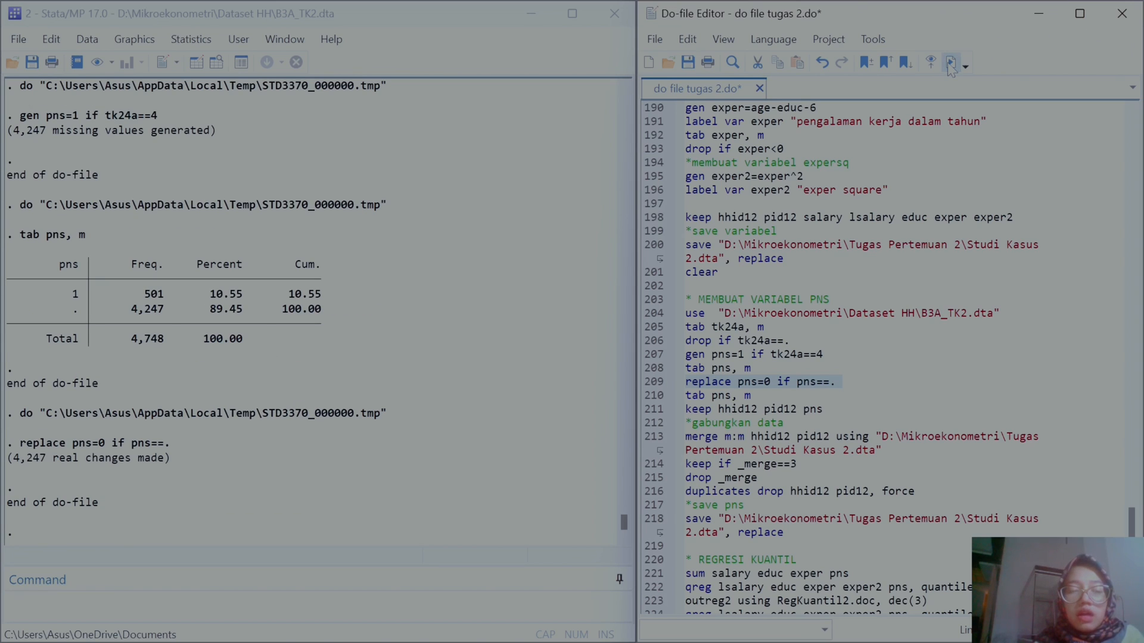
Step: Run the line tabulating pns with missing values
{"action": "left_click", "coordinate": [650, 396]}
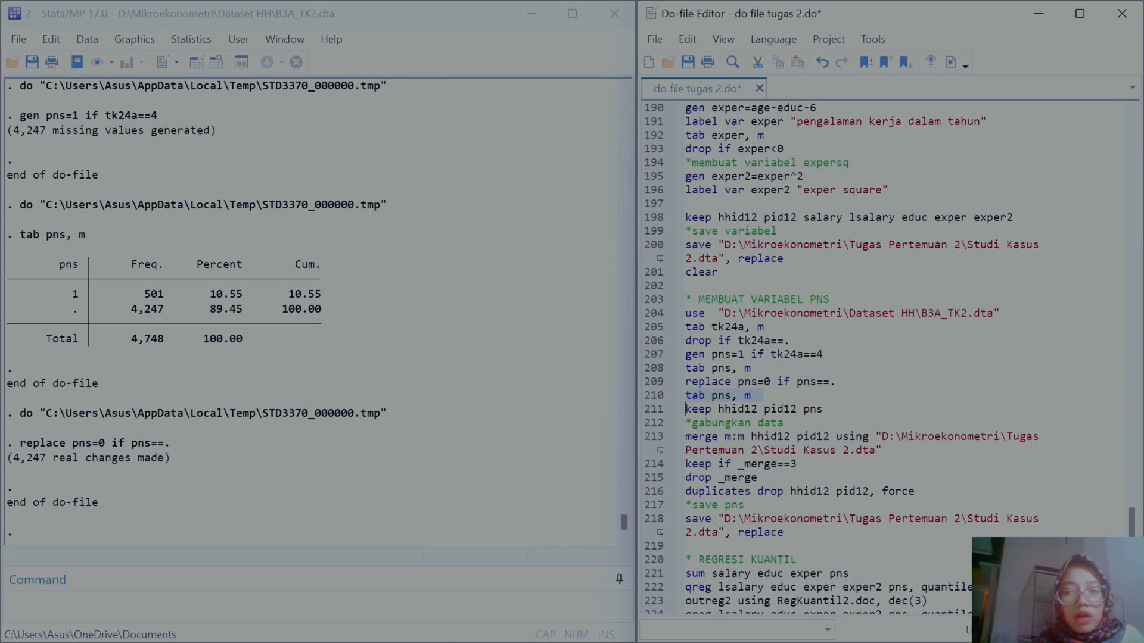
{"action": "left_click", "coordinate": [957, 64]}
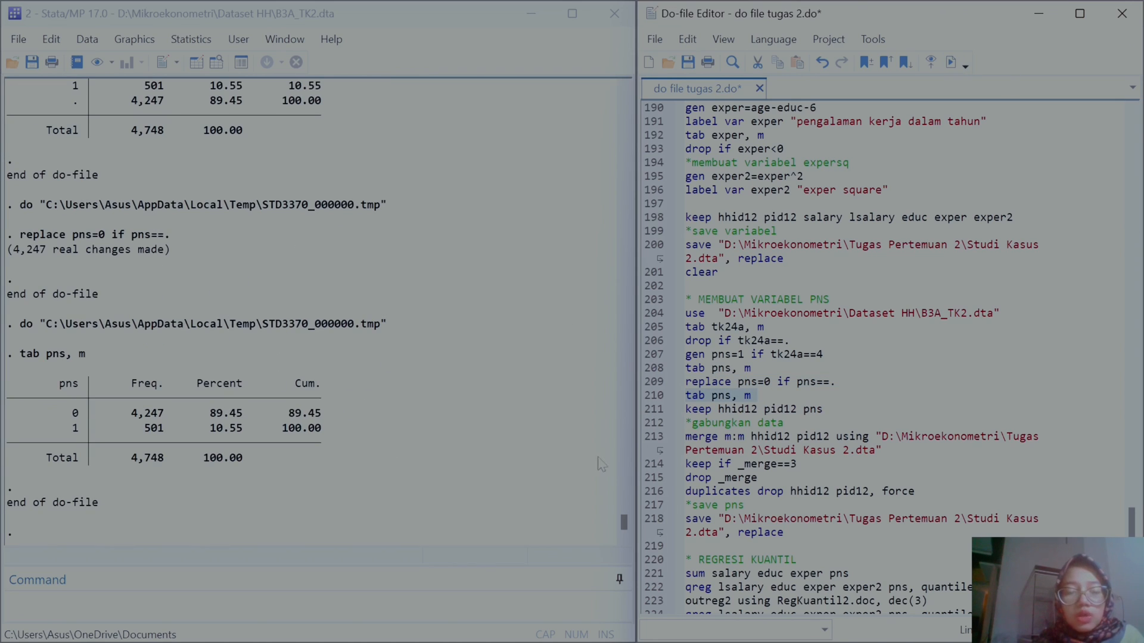
{"action": "left_click", "coordinate": [667, 410]}
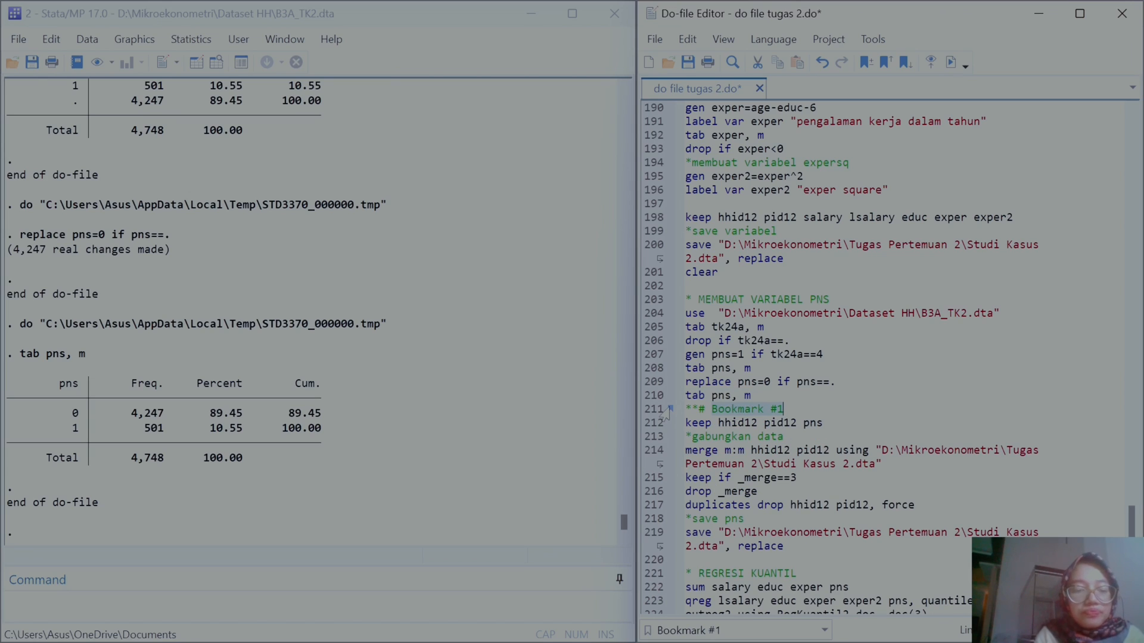
{"action": "key", "text": "ctrl+z"}
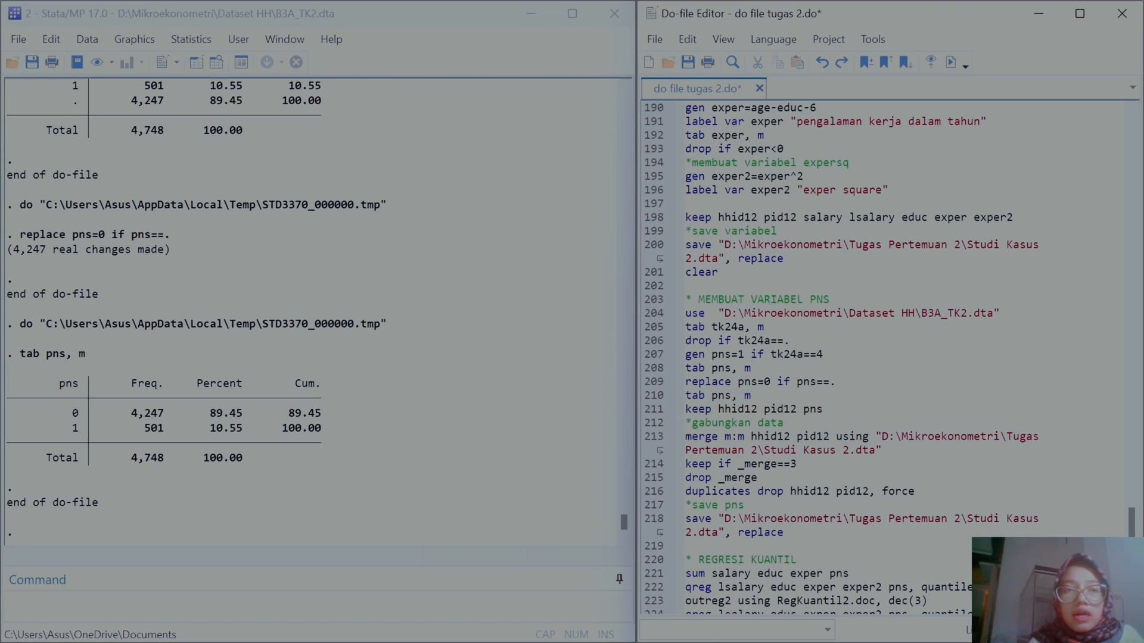
{"action": "left_click", "coordinate": [951, 64]}
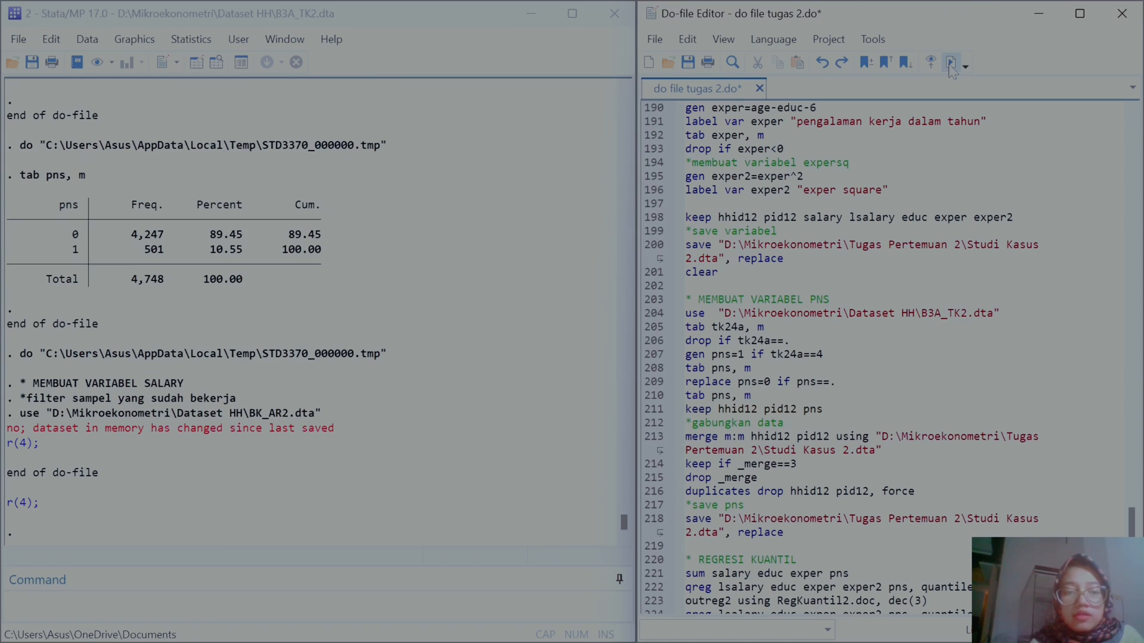
Step: Run the line keeping hhid12 pid12 pns
{"action": "left_click", "coordinate": [645, 410]}
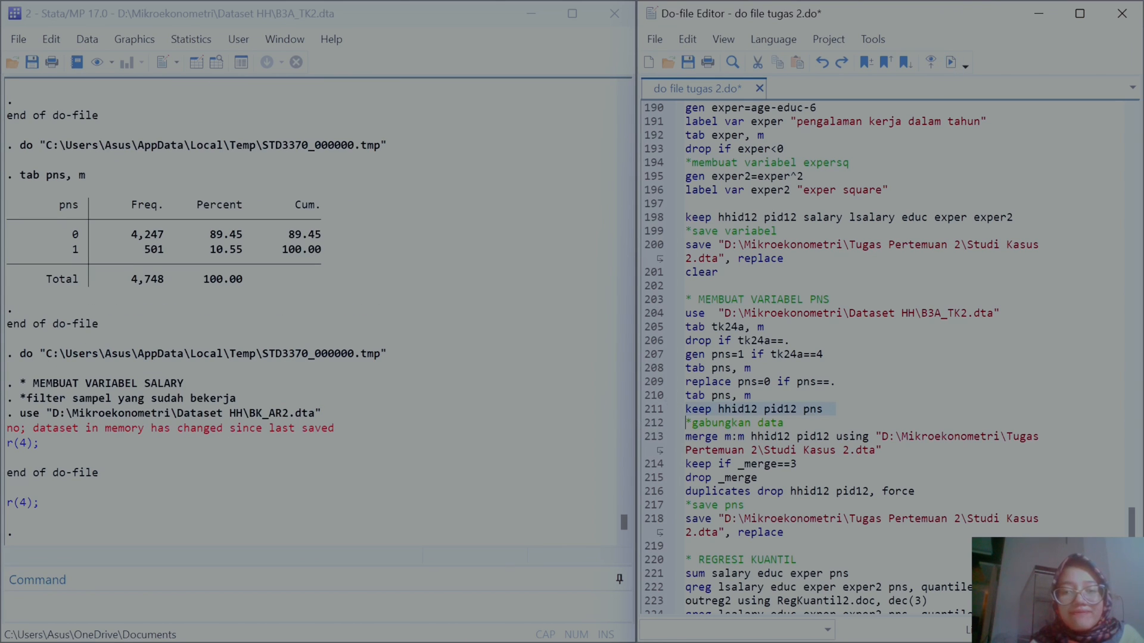
{"action": "left_click", "coordinate": [950, 64]}
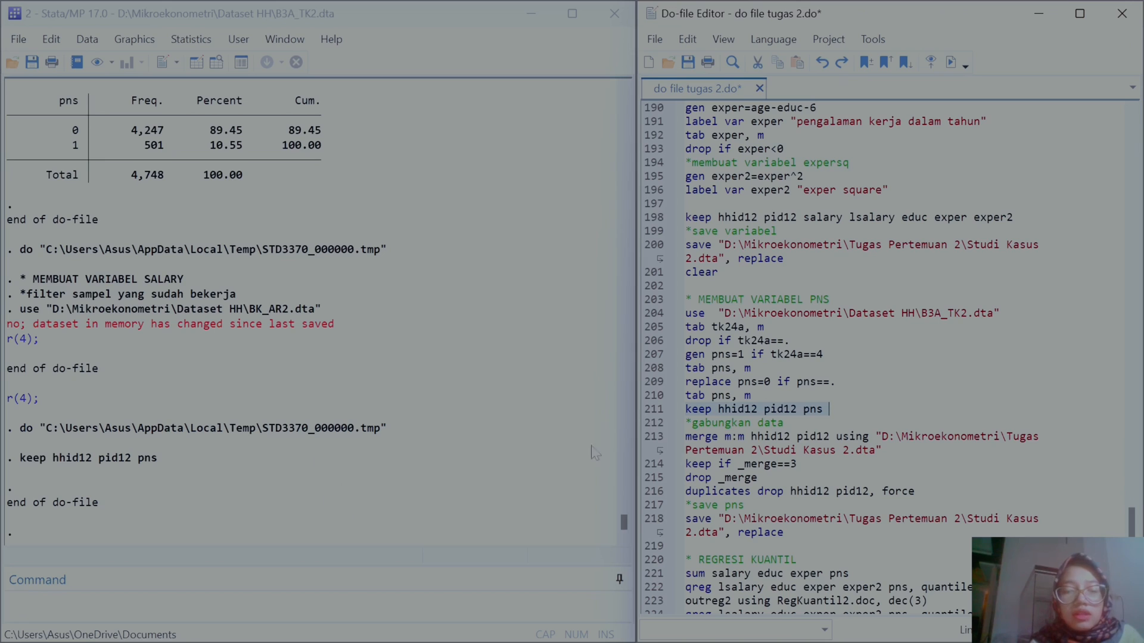
Step: Run the block merging m:m on hhid12 pid12 with Studi Kasus 2.dta, keeping _merge==3, dropping _merge and duplicates, and saving with replace
{"action": "left_click_drag", "start_coordinate": [685, 436], "coordinate": [784, 532]}
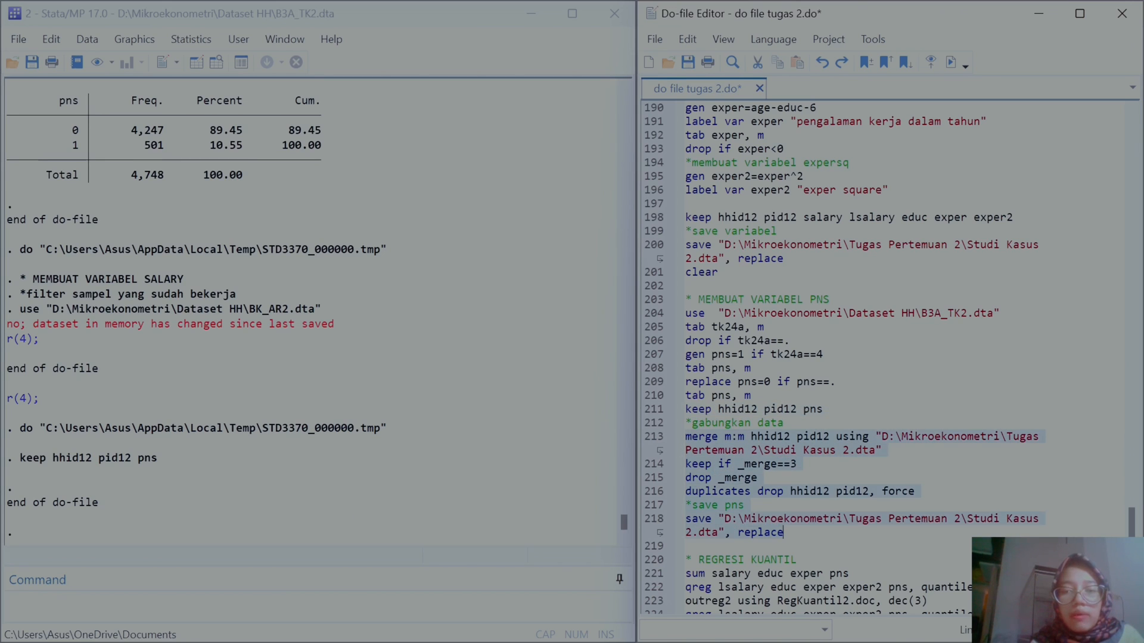
{"action": "left_click", "coordinate": [951, 64]}
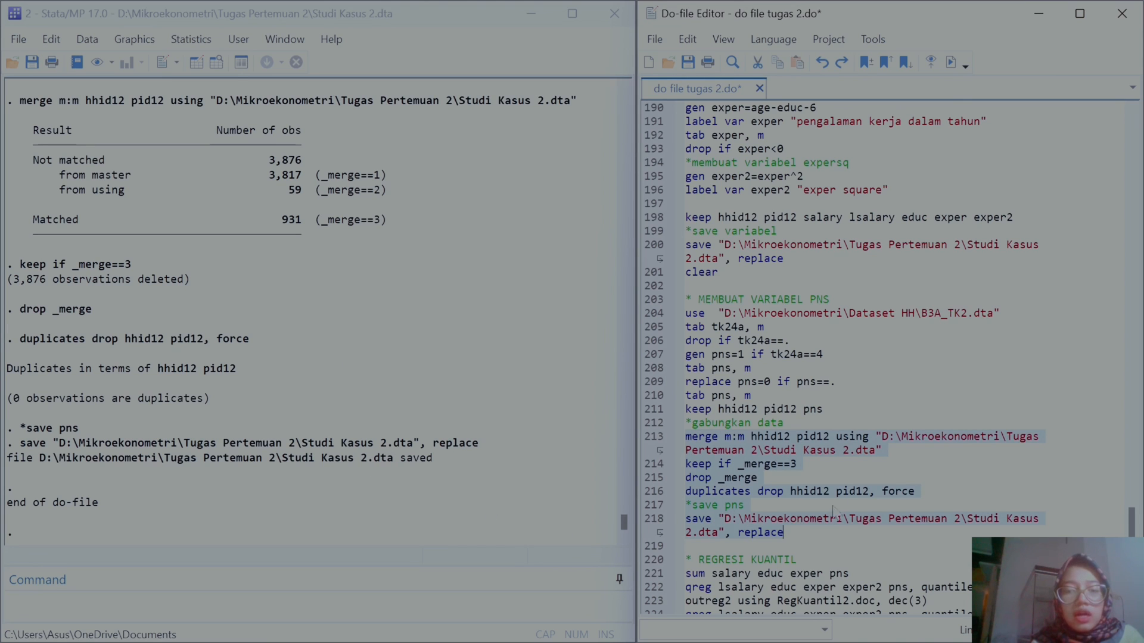
Step: Add several blank lines after the last outreg2 line at the end of the do-file
{"action": "scroll", "coordinate": [836, 462], "scroll_direction": "down", "scroll_amount": 3}
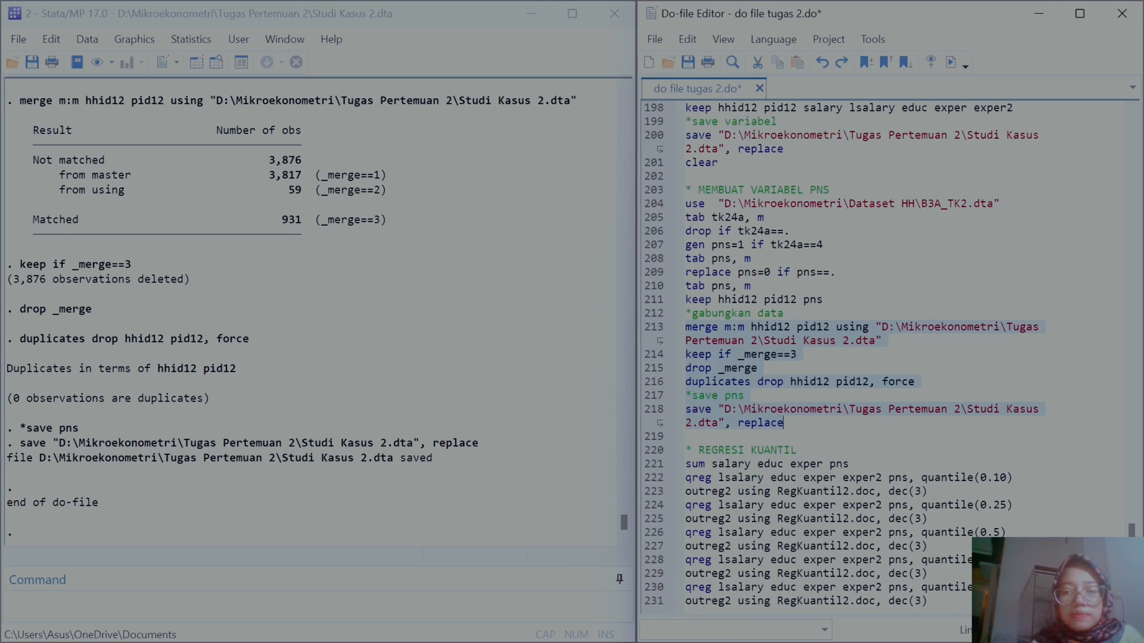
{"action": "mouse_move", "coordinate": [1131, 536]}
{"action": "left_mouse_down"}
{"action": "mouse_move", "coordinate": [1131, 461]}
{"action": "mouse_move", "coordinate": [1131, 537]}
{"action": "left_mouse_up"}
{"action": "left_click", "coordinate": [930, 601]}
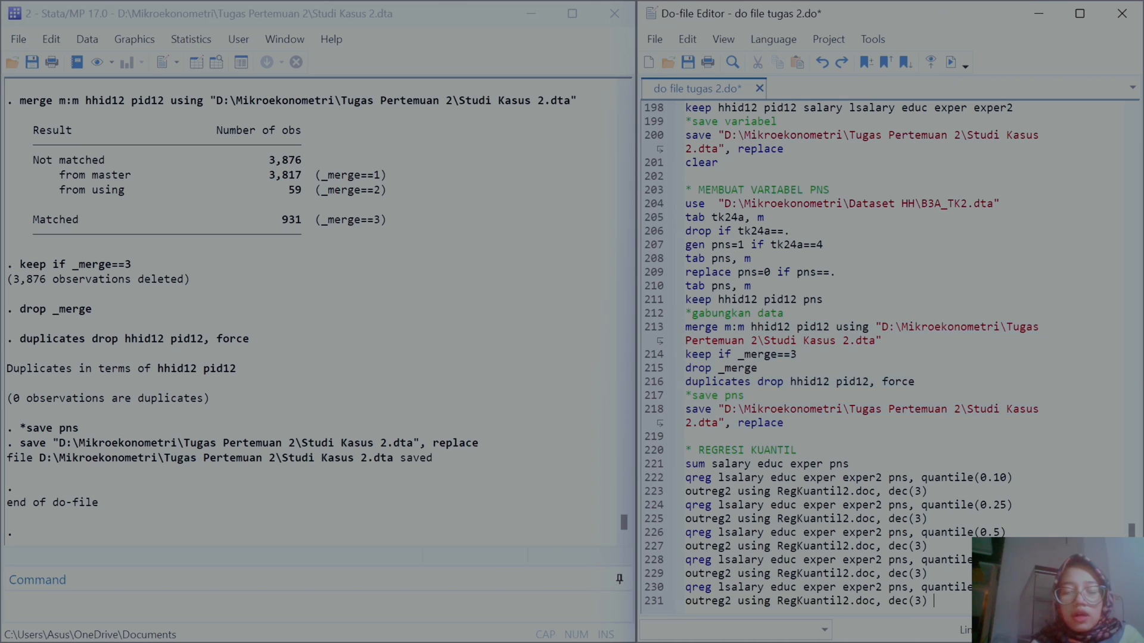
{"action": "key", "text": "Return"}
{"action": "key", "text": "Return"}
{"action": "key", "text": "Return"}
{"action": "key", "text": "Return"}
{"action": "key", "text": "Return"}
{"action": "key", "text": "Return"}
{"action": "key", "text": "Return"}
{"action": "key", "text": "Return"}
{"action": "key", "text": "Return"}
{"action": "key", "text": "Return"}
{"action": "key", "text": "Return"}
{"action": "key", "text": "Return"}
{"action": "key", "text": "Return"}
{"action": "key", "text": "Return"}
{"action": "key", "text": "Return"}
{"action": "key", "text": "Return"}
{"action": "key", "text": "Return"}
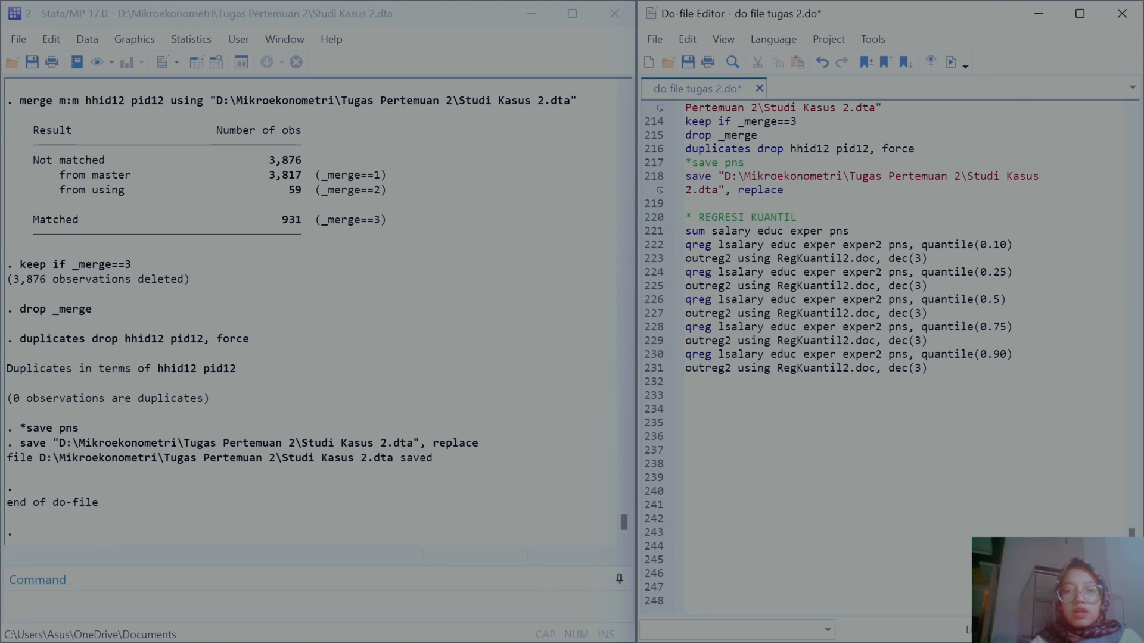
{"action": "key", "text": "Return"}
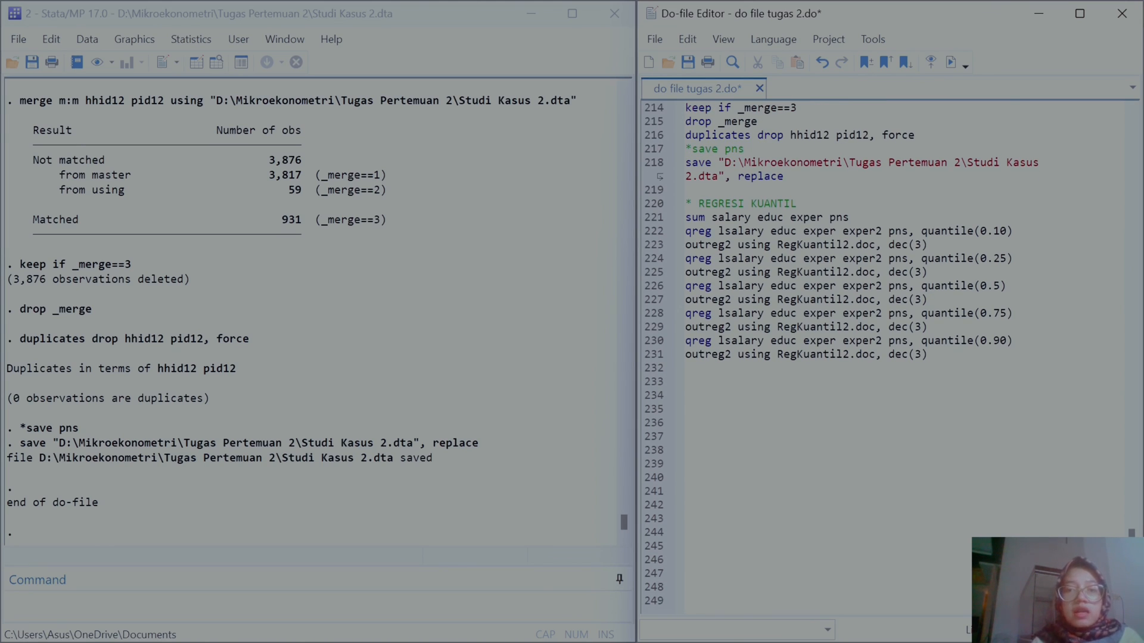
Step: Run the line summarizing salary, educ, exper and pns
{"action": "left_click", "coordinate": [647, 218]}
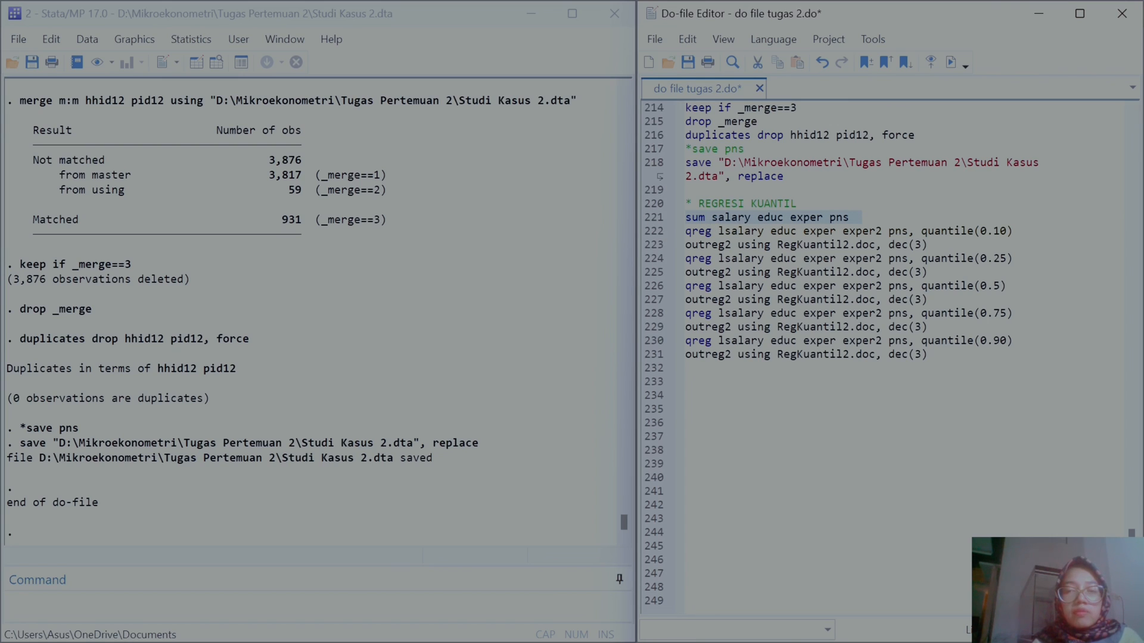
{"action": "left_click", "coordinate": [950, 63]}
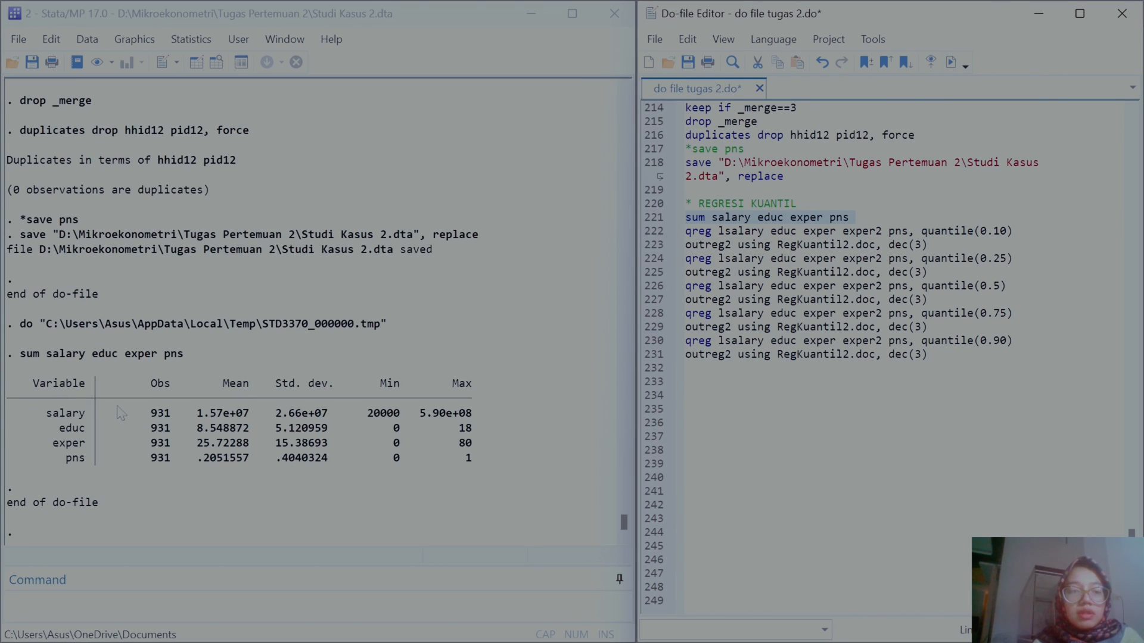
Step: Copy the summary statistics table from the results as a picture
{"action": "left_click_drag", "start_coordinate": [23, 381], "coordinate": [457, 465]}
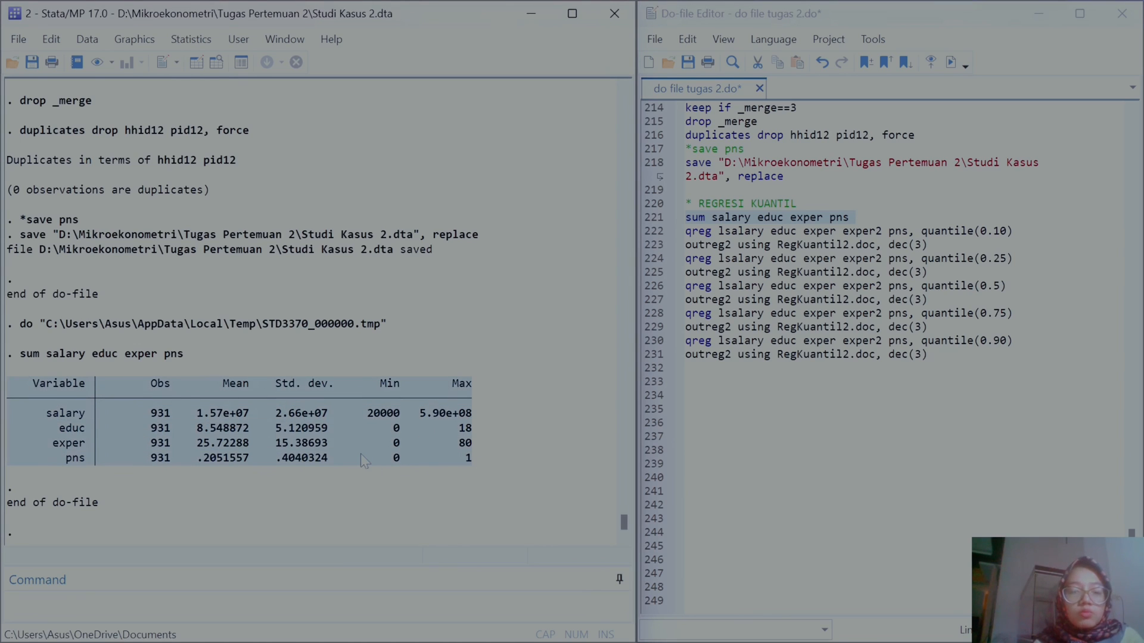
{"action": "right_click", "coordinate": [337, 431]}
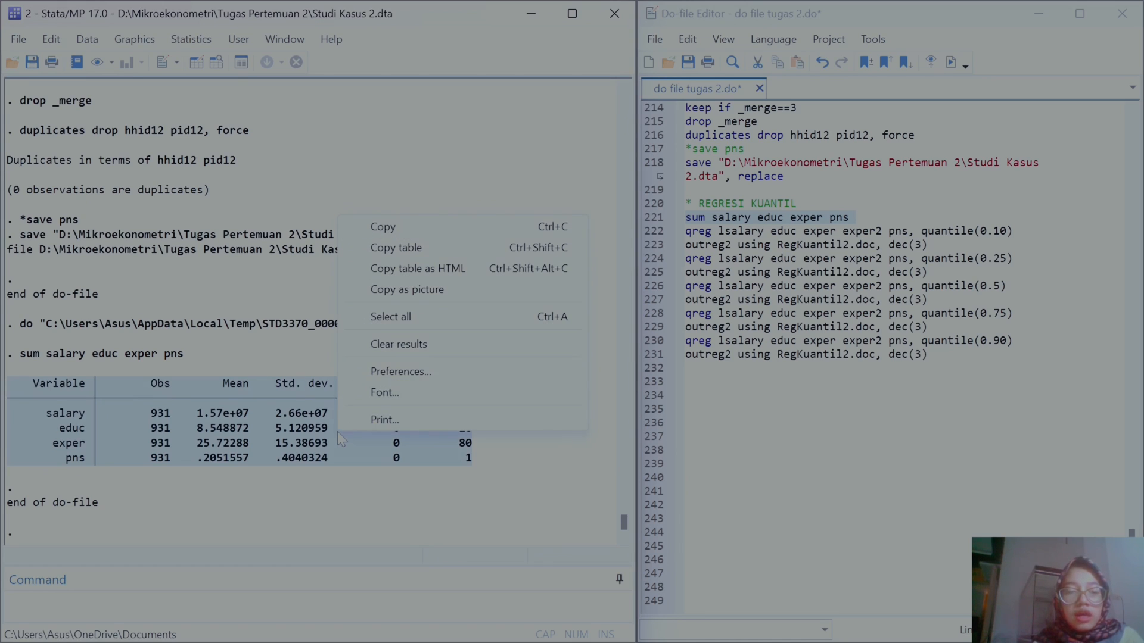
{"action": "left_click", "coordinate": [398, 290]}
Step: Switch to Word and paste the summary statistics picture below question 2 of the assignment
{"action": "mouse_move", "coordinate": [645, 639]}
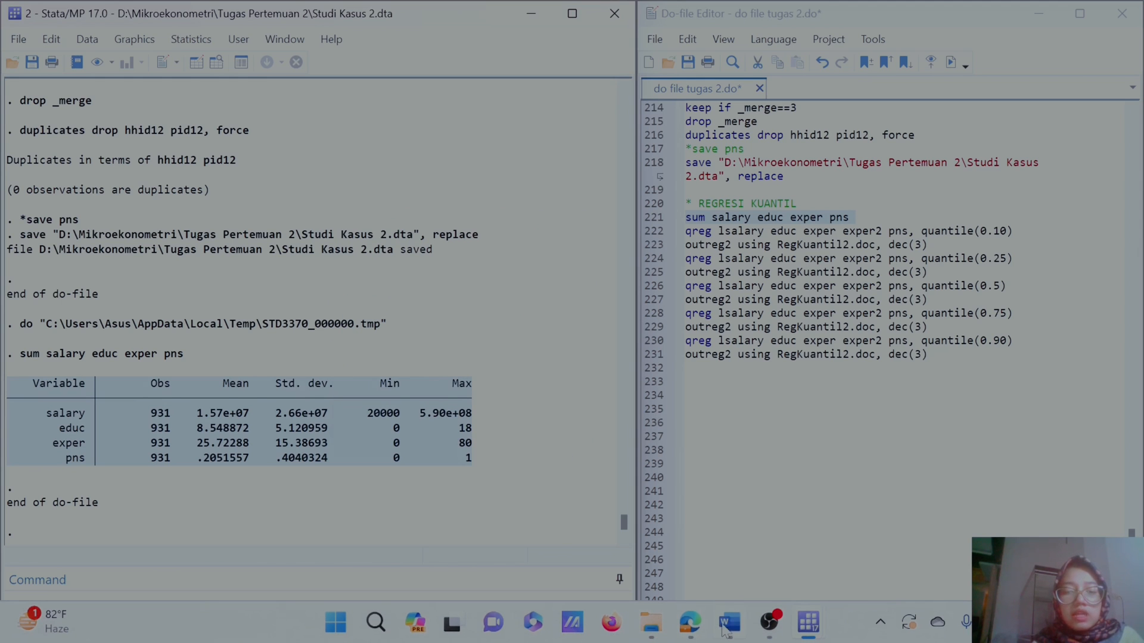
{"action": "mouse_move", "coordinate": [726, 630]}
{"action": "left_click", "coordinate": [726, 525]}
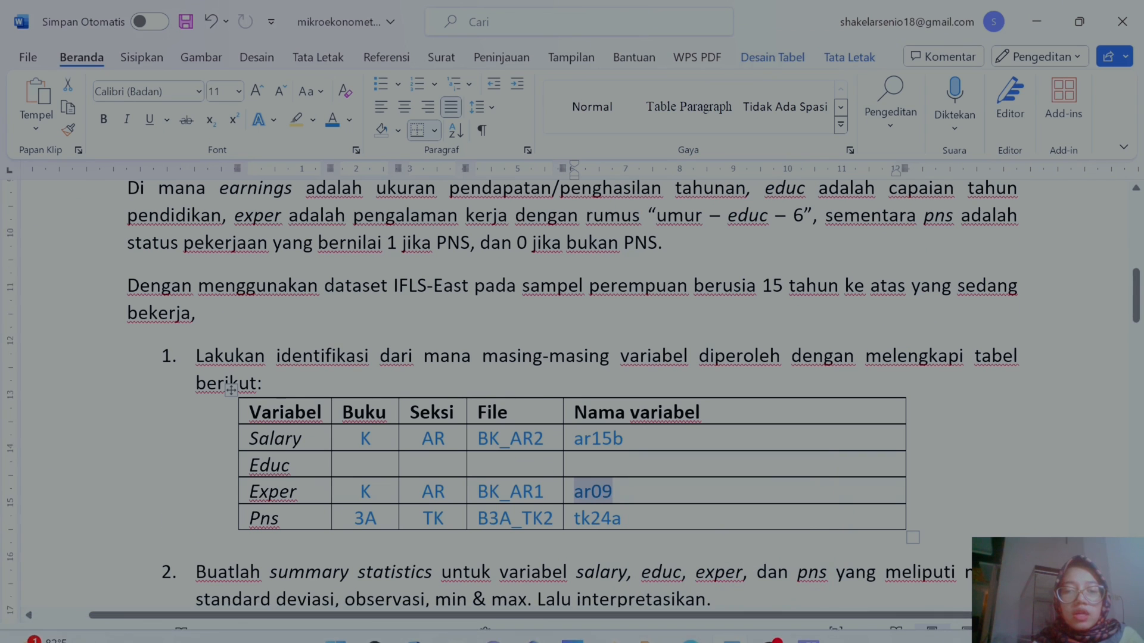
{"action": "scroll", "coordinate": [572, 393], "scroll_direction": "down", "scroll_amount": 2}
{"action": "left_click", "coordinate": [739, 475]}
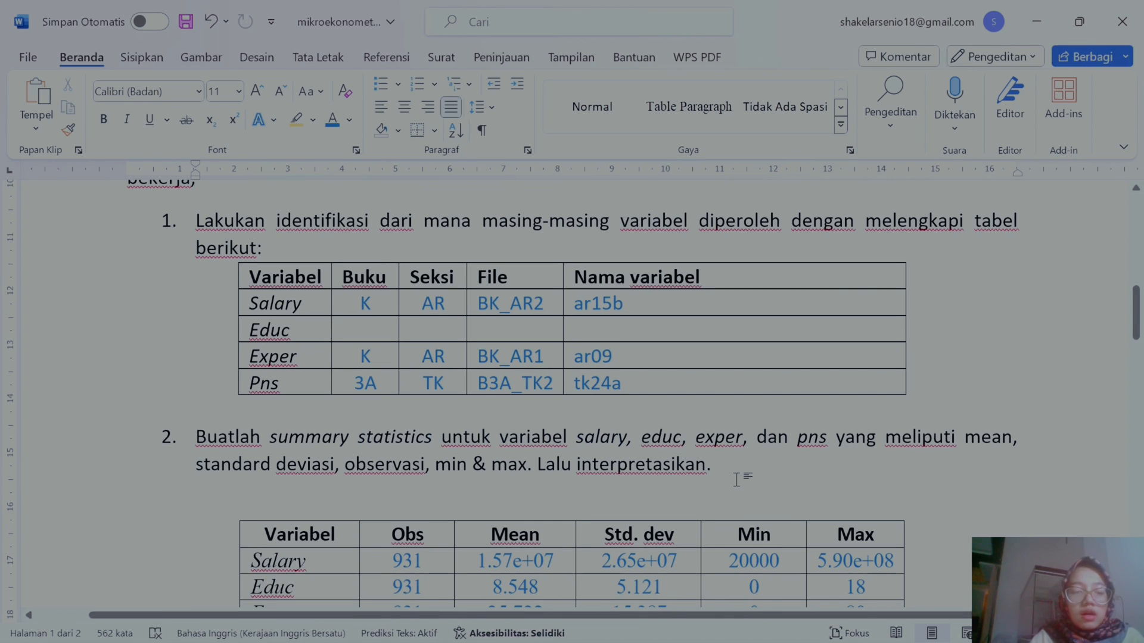
{"action": "key", "text": "ctrl+v"}
Step: Review the pasted output against the summary statistics table, its interpretation and the quantile regression table
{"action": "scroll", "coordinate": [575, 417], "scroll_direction": "down", "scroll_amount": 4}
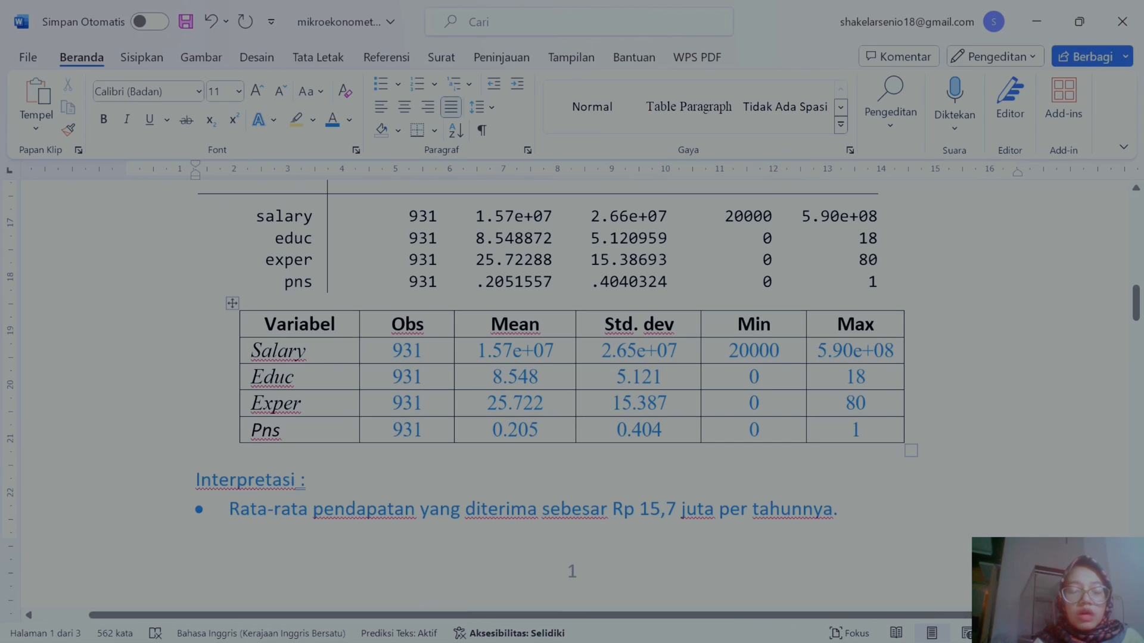
{"action": "scroll", "coordinate": [401, 340], "scroll_direction": "up", "scroll_amount": 2}
{"action": "scroll", "coordinate": [401, 340], "scroll_direction": "down", "scroll_amount": 1}
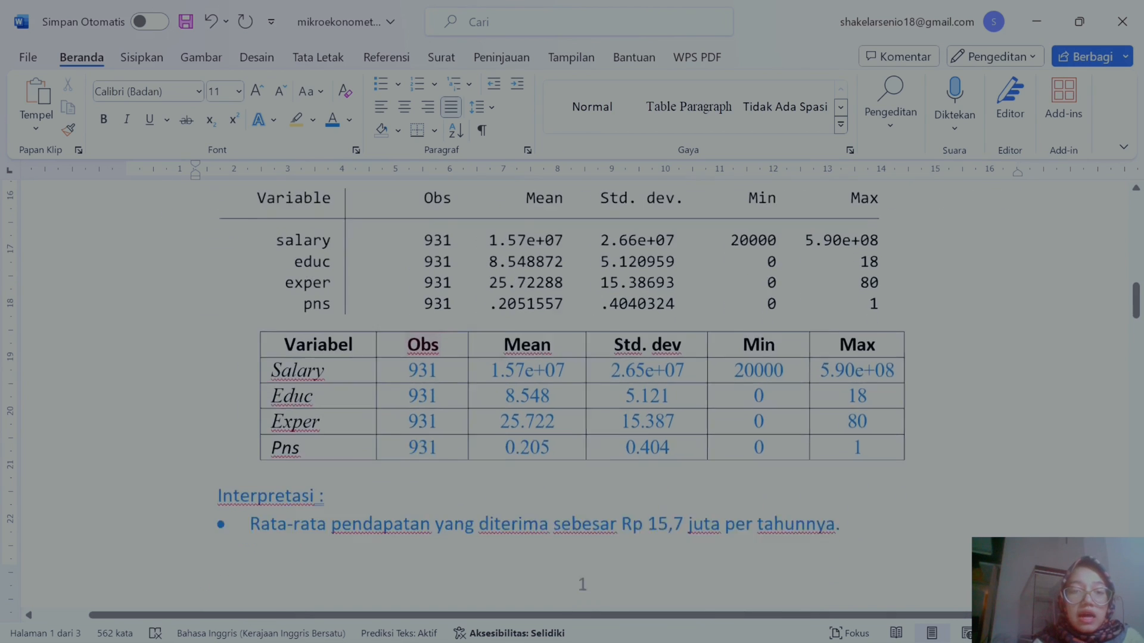
{"action": "scroll", "coordinate": [401, 340], "scroll_direction": "down", "scroll_amount": 2}
{"action": "scroll", "coordinate": [395, 280], "scroll_direction": "up", "scroll_amount": 2}
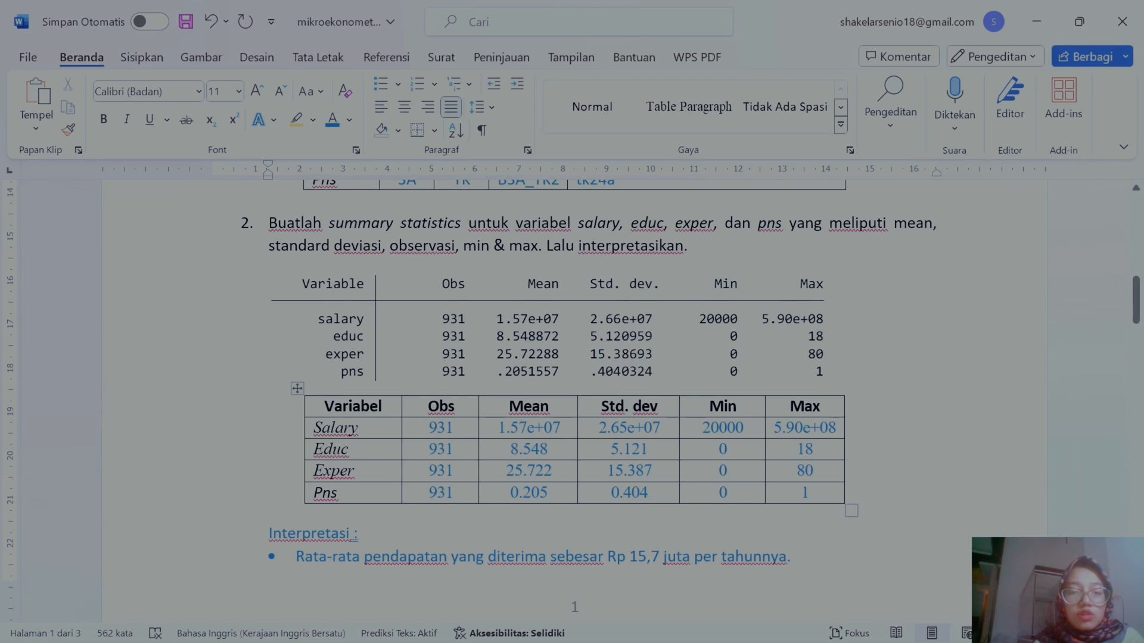
{"action": "scroll", "coordinate": [992, 324], "scroll_direction": "down", "scroll_amount": 1}
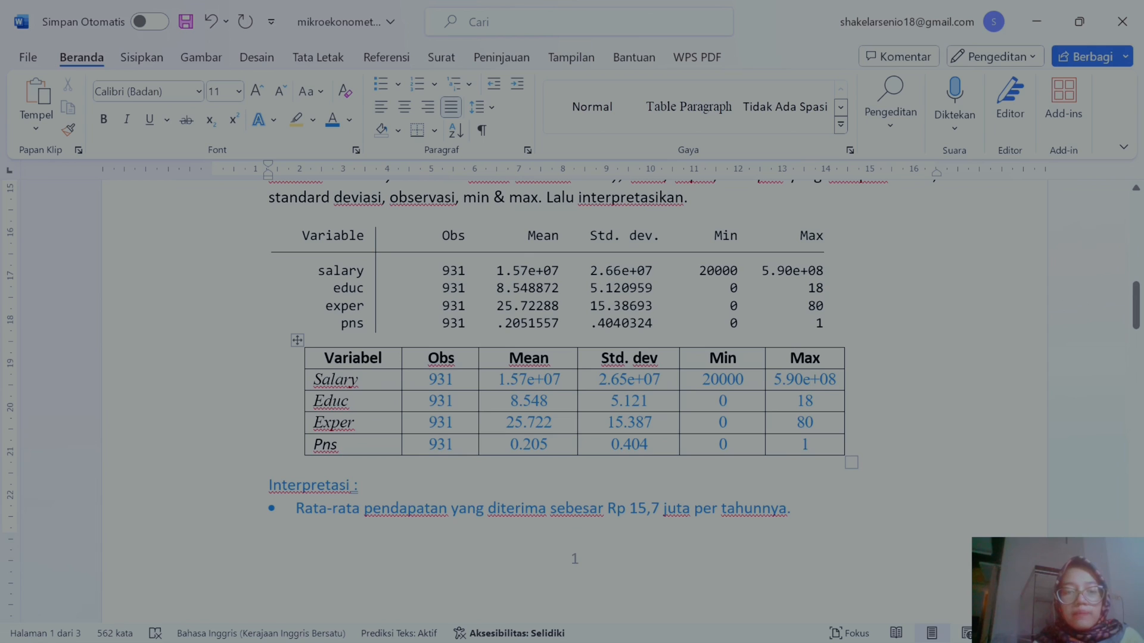
{"action": "scroll", "coordinate": [473, 465], "scroll_direction": "down", "scroll_amount": 3}
{"action": "scroll", "coordinate": [992, 259], "scroll_direction": "up", "scroll_amount": 2}
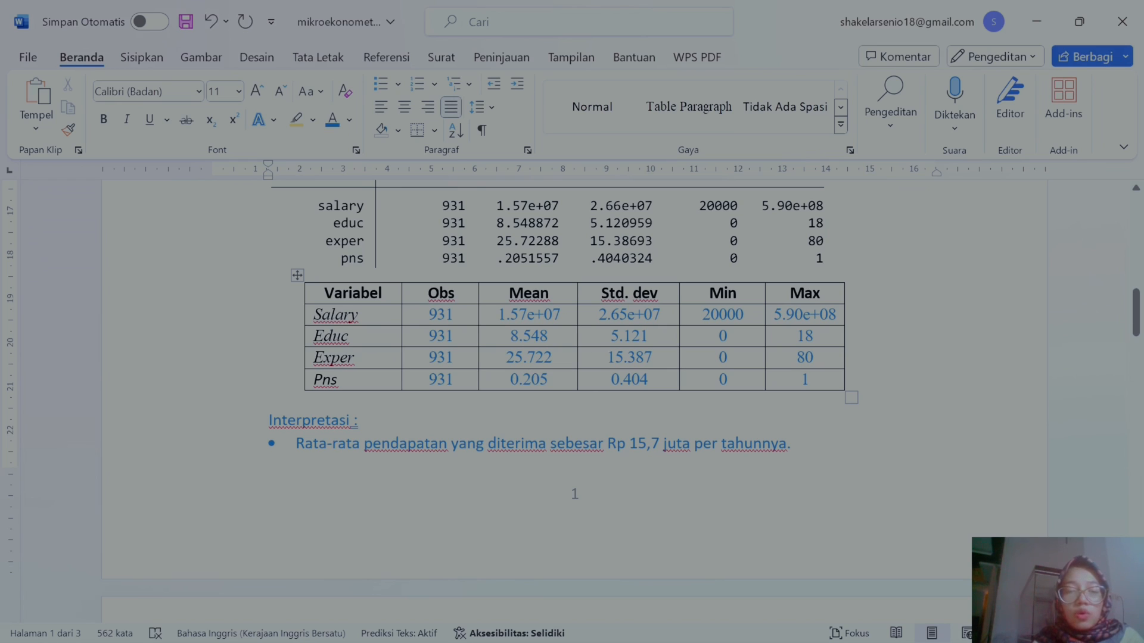
{"action": "left_click", "coordinate": [547, 379]}
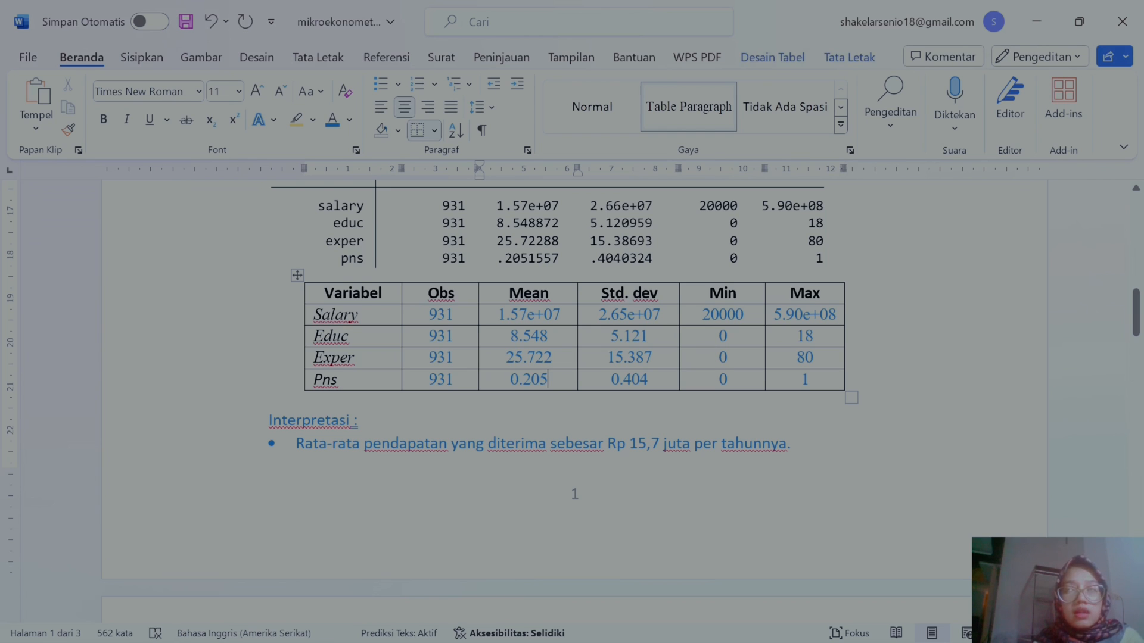
{"action": "scroll", "coordinate": [572, 322], "scroll_direction": "down", "scroll_amount": 10}
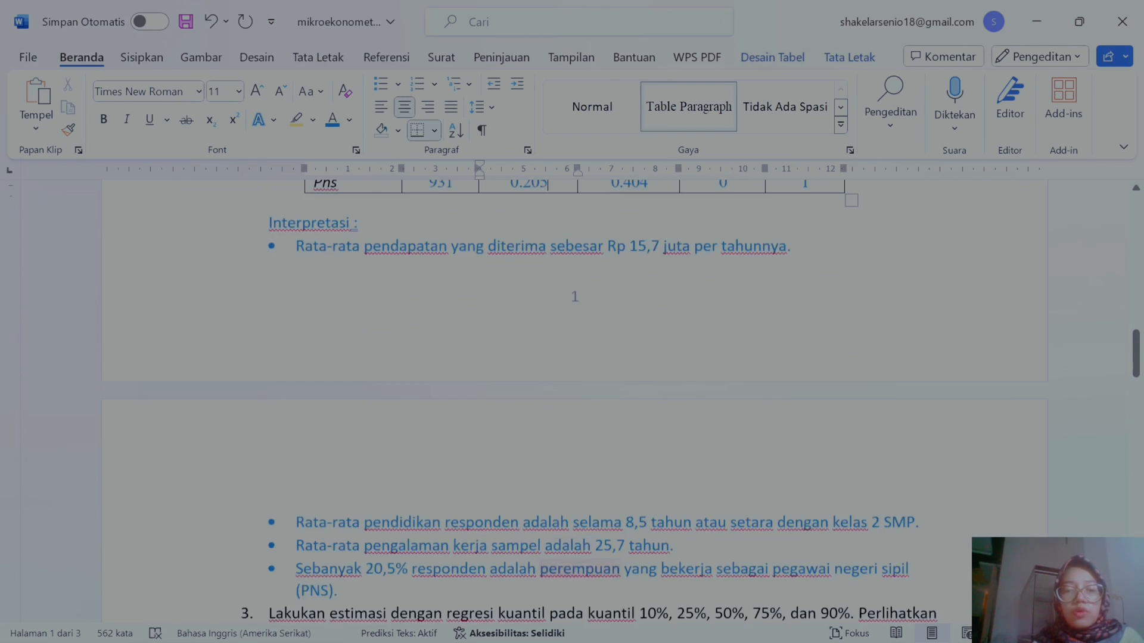
{"action": "scroll", "coordinate": [558, 386], "scroll_direction": "up", "scroll_amount": 7}
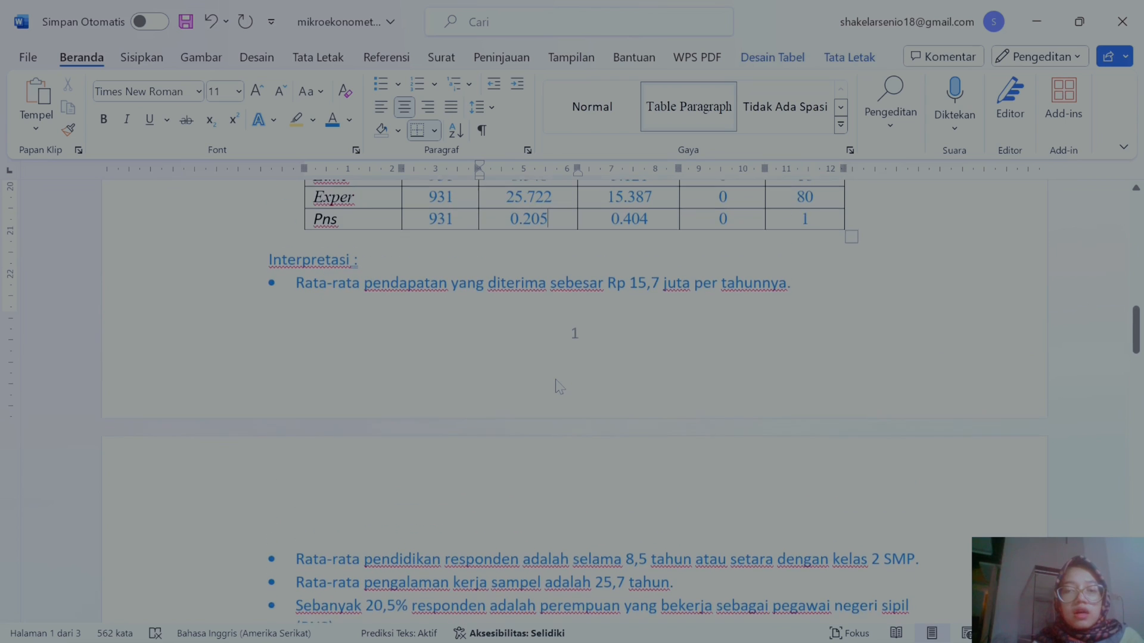
{"action": "scroll", "coordinate": [566, 358], "scroll_direction": "up", "scroll_amount": 5}
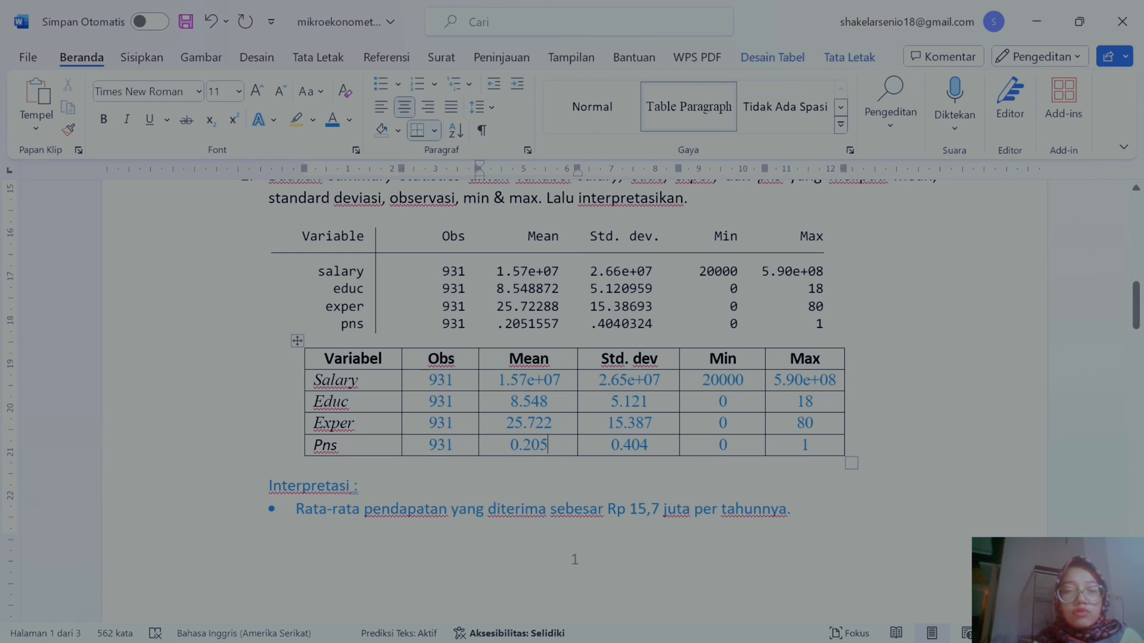
{"action": "left_click_drag", "start_coordinate": [442, 381], "coordinate": [762, 409]}
{"action": "scroll", "coordinate": [778, 504], "scroll_direction": "down", "scroll_amount": 4}
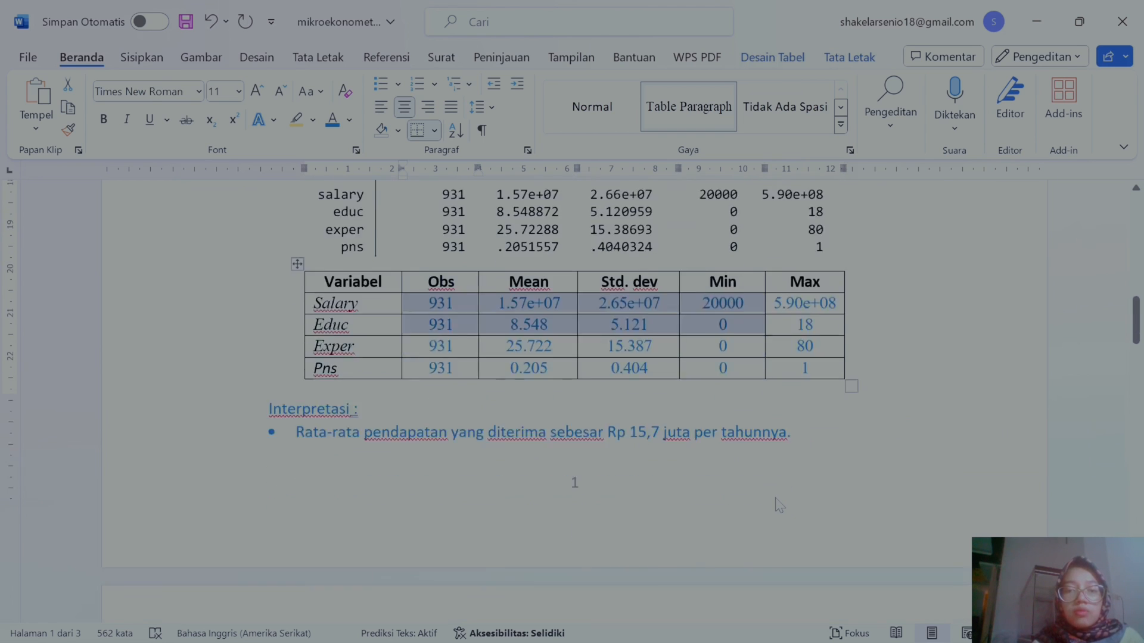
{"action": "scroll", "coordinate": [776, 496], "scroll_direction": "down", "scroll_amount": 4}
{"action": "scroll", "coordinate": [775, 497], "scroll_direction": "up", "scroll_amount": 2}
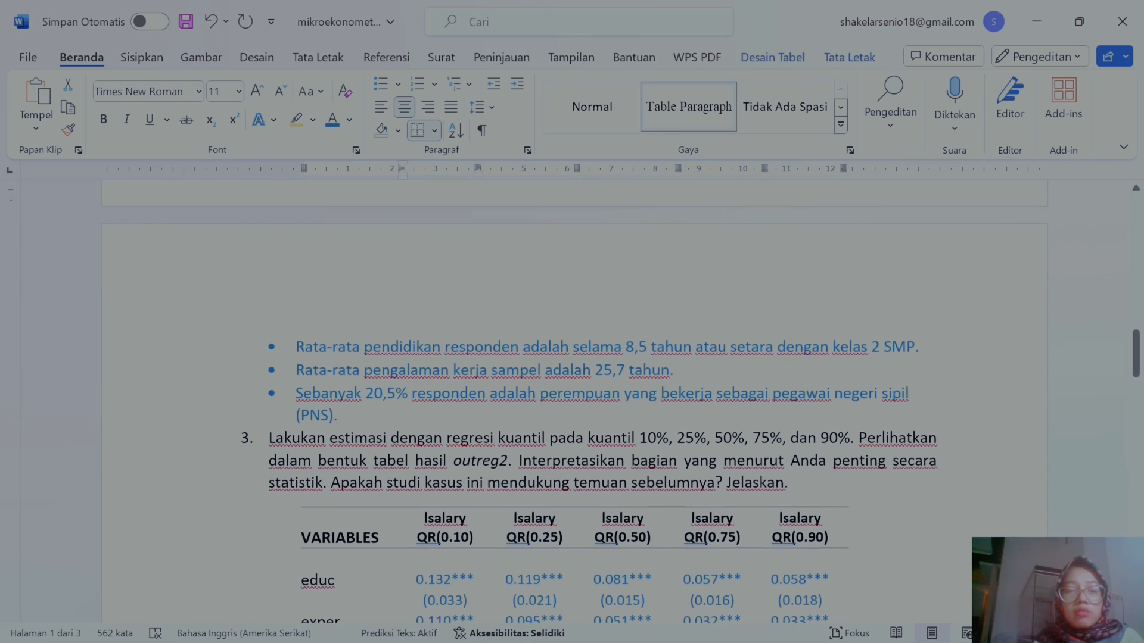
{"action": "scroll", "coordinate": [775, 498], "scroll_direction": "up", "scroll_amount": 2}
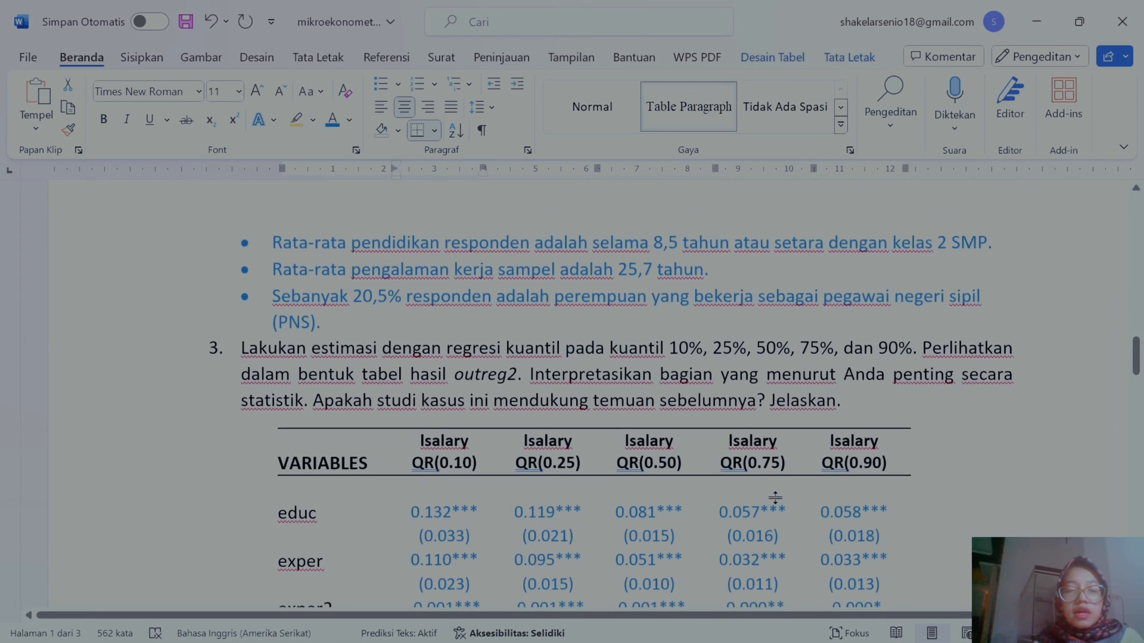
{"action": "scroll", "coordinate": [775, 498], "scroll_direction": "right", "scroll_amount": 1}
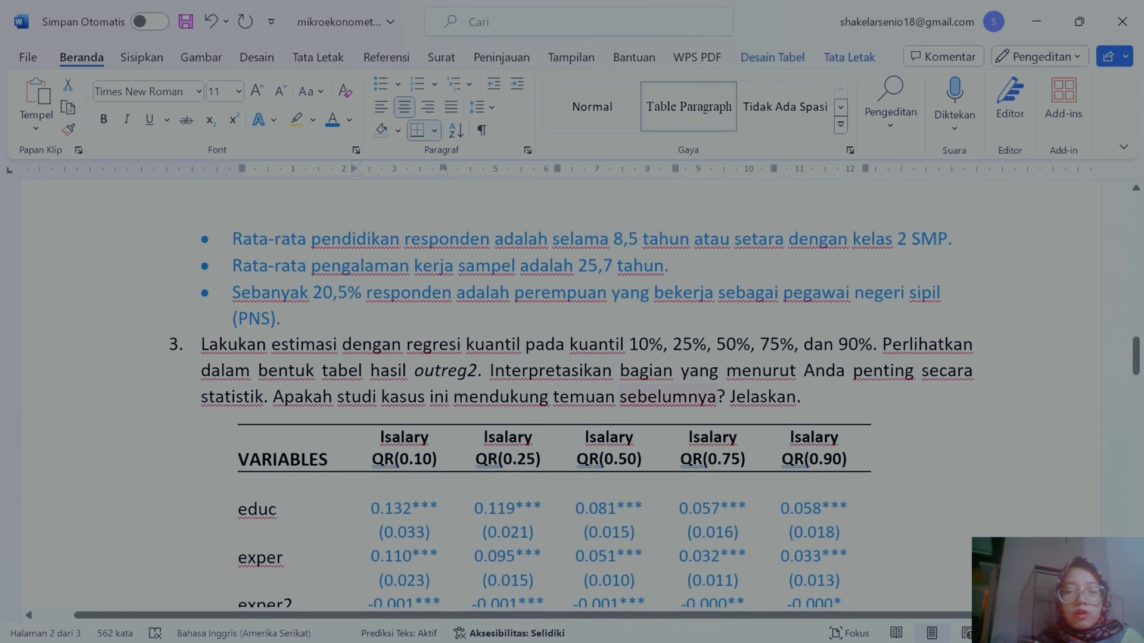
{"action": "scroll", "coordinate": [554, 394], "scroll_direction": "up", "scroll_amount": 15}
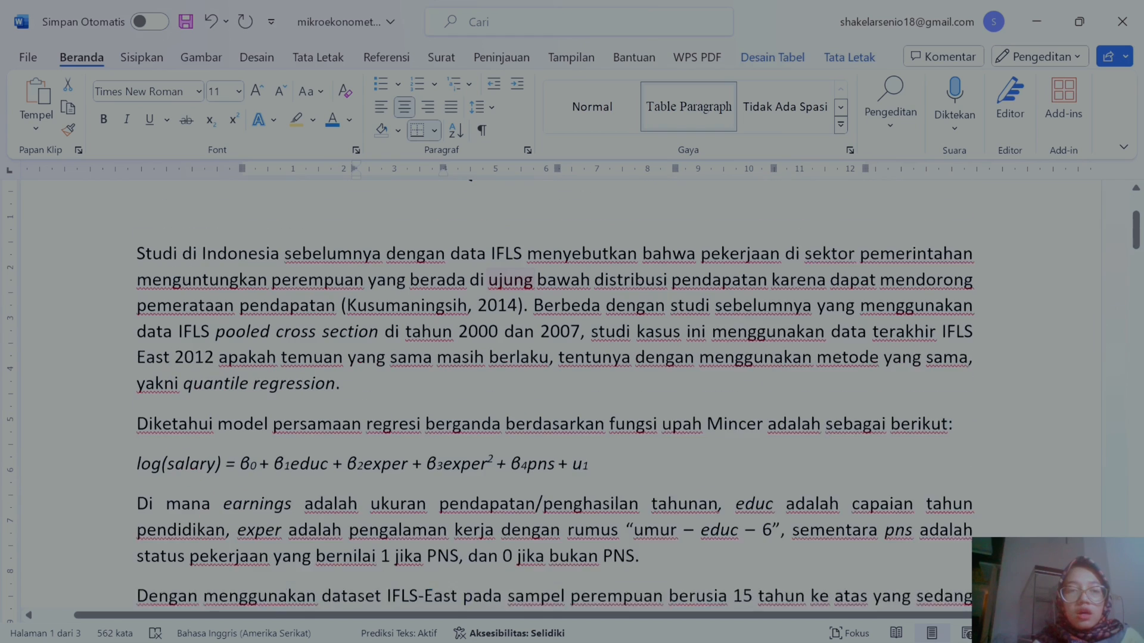
{"action": "scroll", "coordinate": [552, 376], "scroll_direction": "down", "scroll_amount": 15}
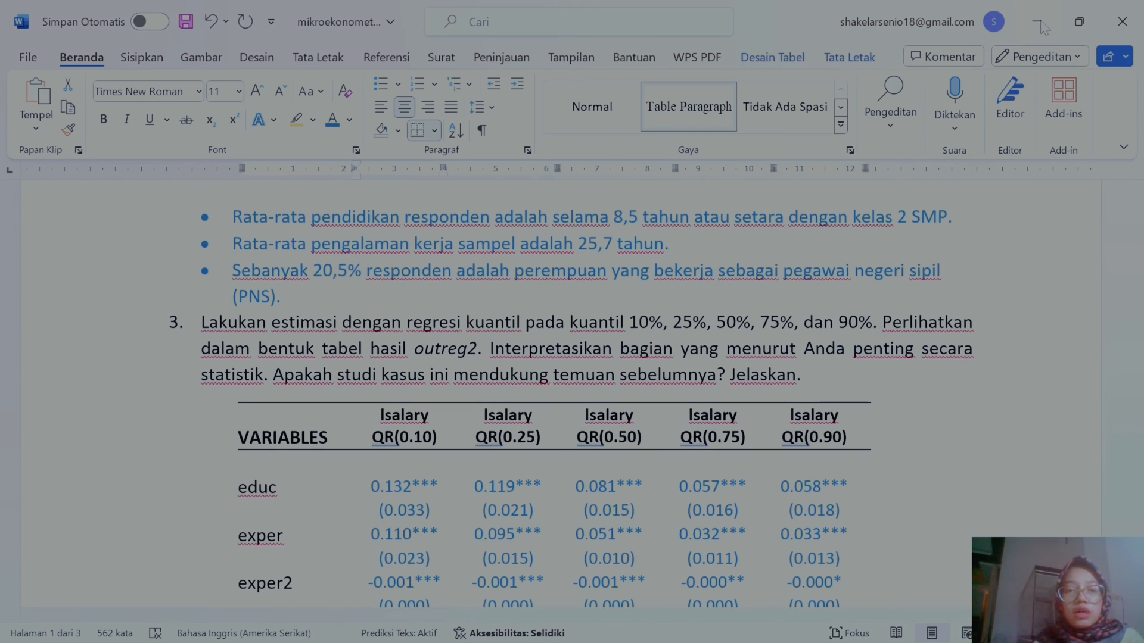
Step: Return to Stata and examine the variables of the first quantile regression line in the do-file
{"action": "left_click", "coordinate": [1037, 22]}
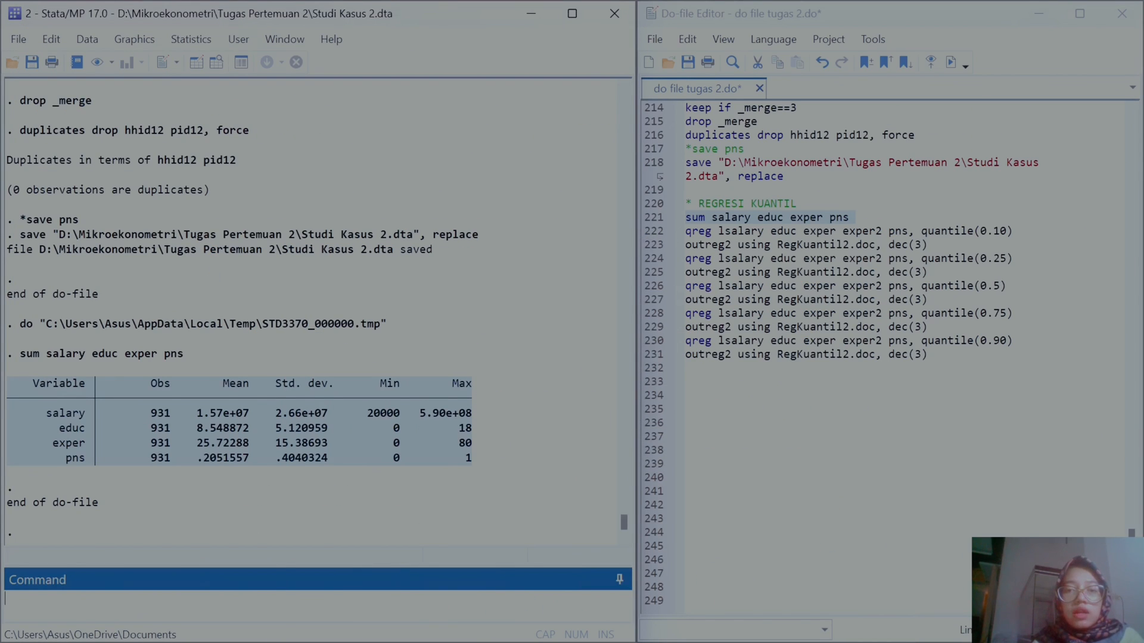
{"action": "left_click", "coordinate": [685, 232]}
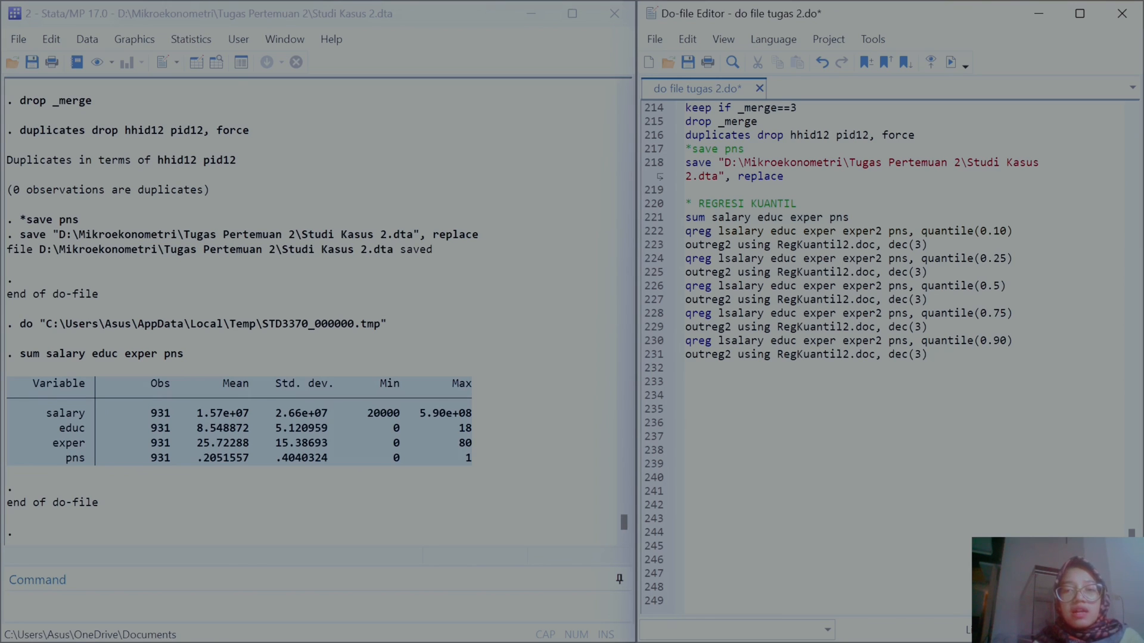
{"action": "left_click_drag", "start_coordinate": [717, 231], "coordinate": [763, 232]}
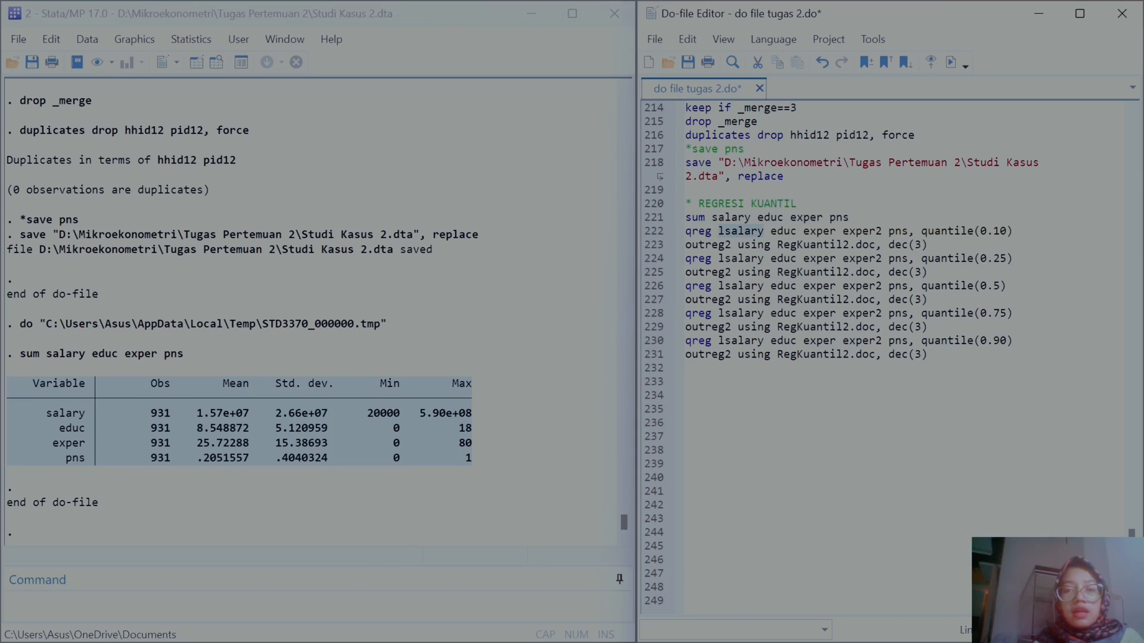
{"action": "left_click", "coordinate": [769, 231]}
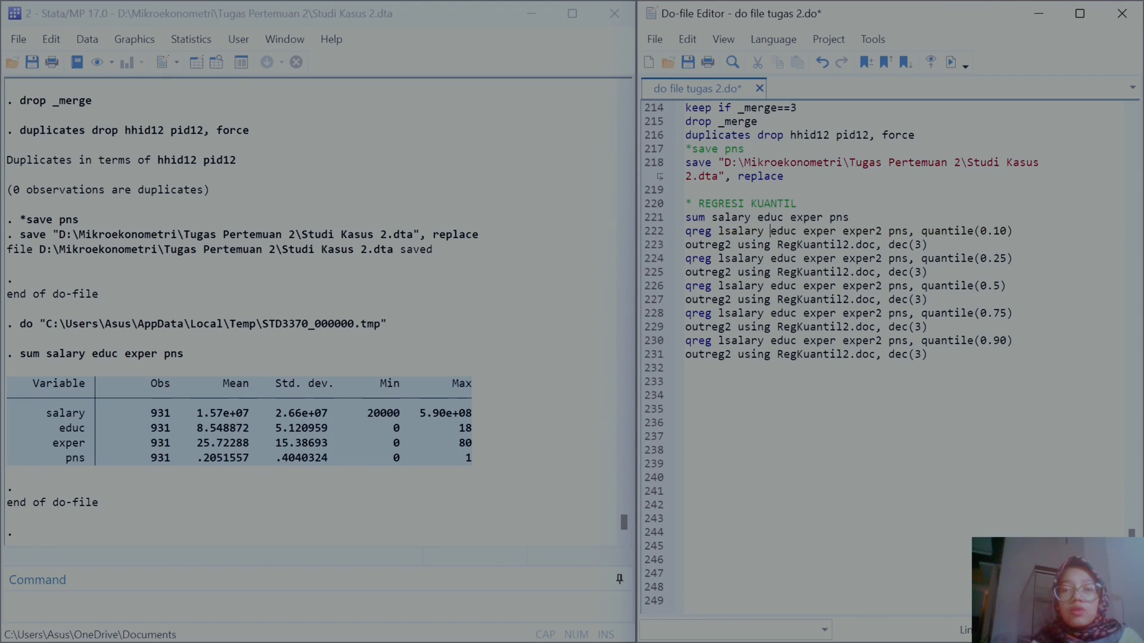
{"action": "left_click_drag", "start_coordinate": [808, 231], "coordinate": [892, 236]}
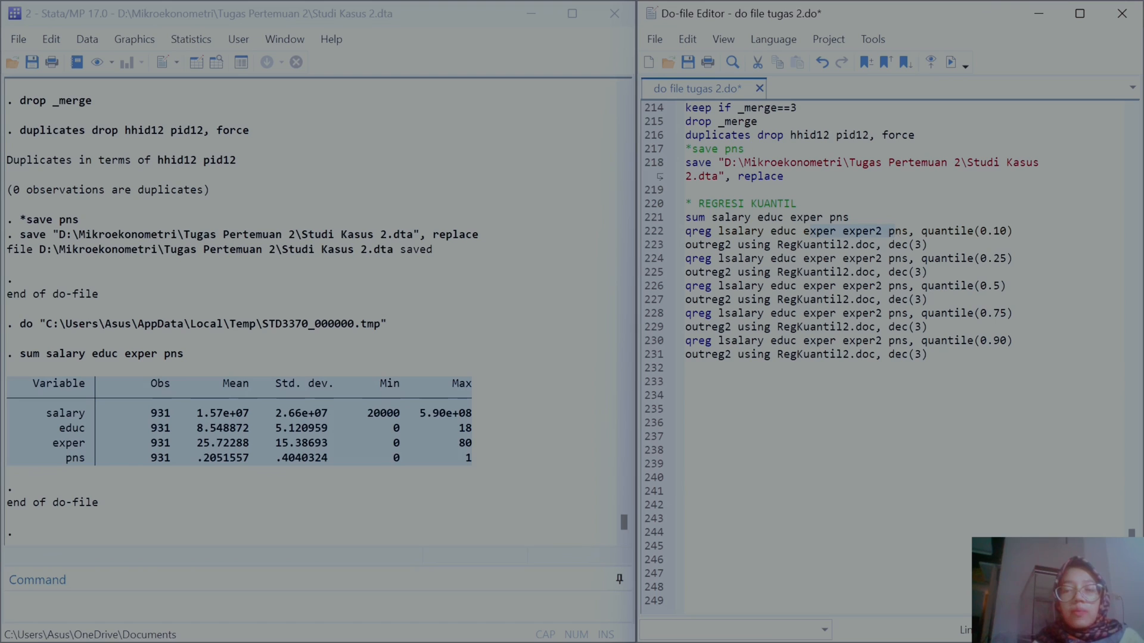
{"action": "left_click", "coordinate": [915, 231]}
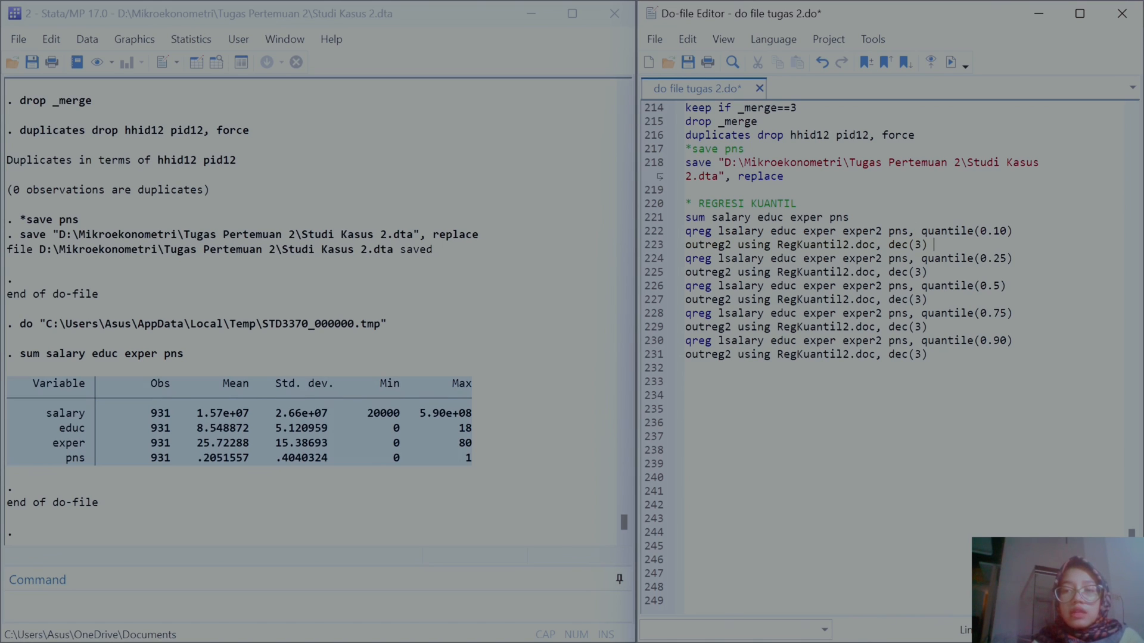
Step: Change the outreg2 output file name on the first two outreg2 lines to RegresiKuantil.doc
{"action": "left_click_drag", "start_coordinate": [929, 244], "coordinate": [888, 244]}
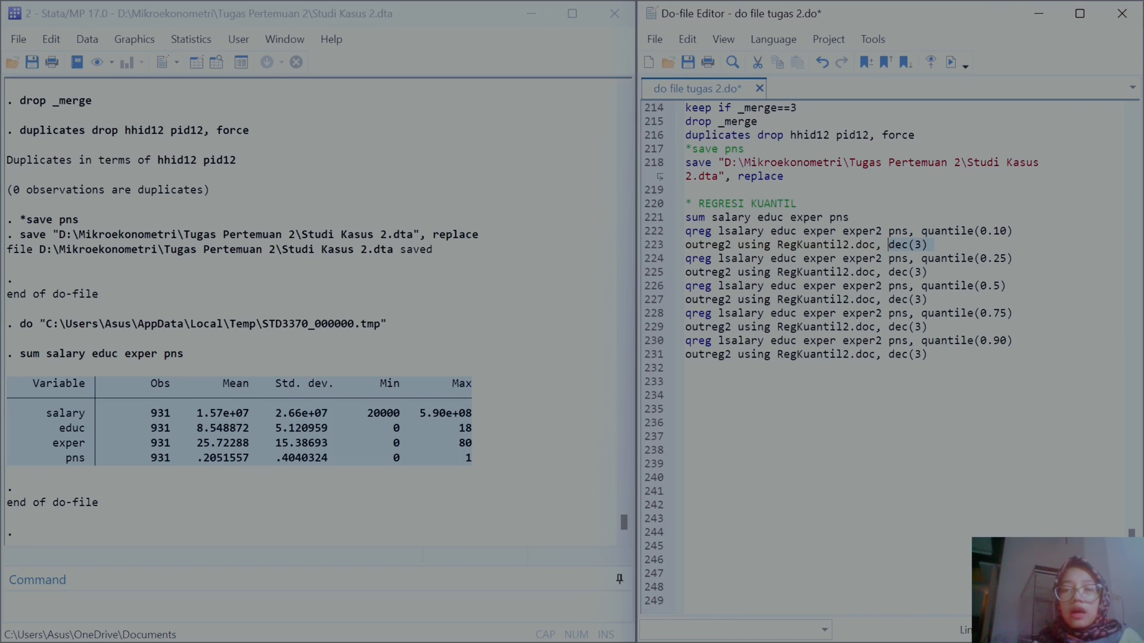
{"action": "left_click", "coordinate": [849, 245]}
{"action": "key", "text": "BackSpace"}
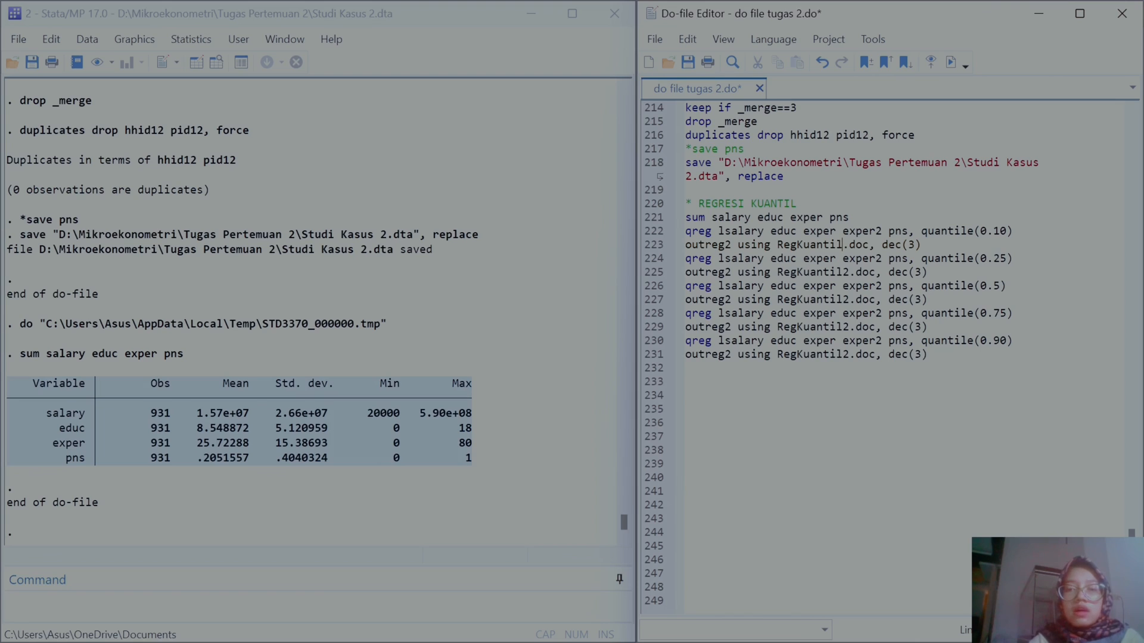
{"action": "left_click", "coordinate": [797, 245]}
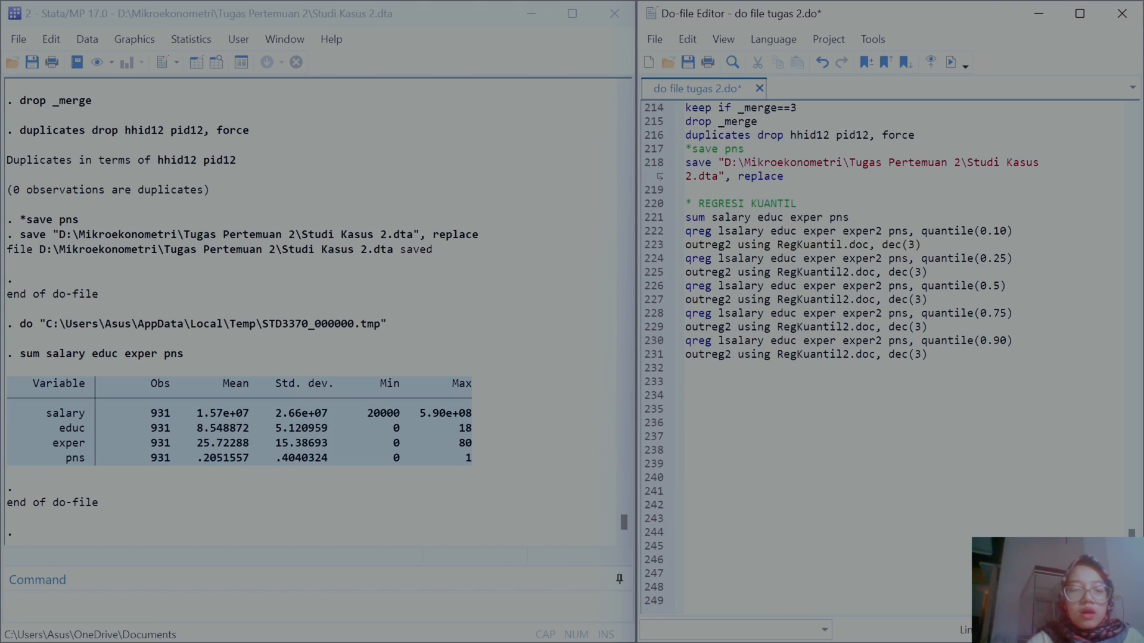
{"action": "type", "text": "resi"}
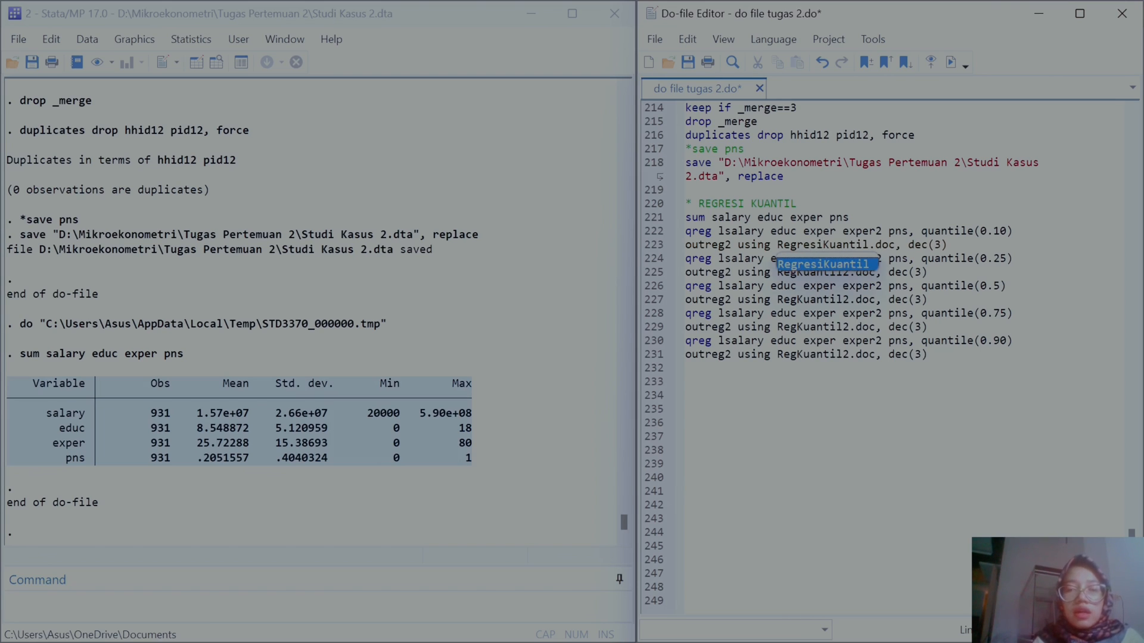
{"action": "left_click_drag", "start_coordinate": [778, 245], "coordinate": [894, 244]}
{"action": "key", "text": "ctrl+c"}
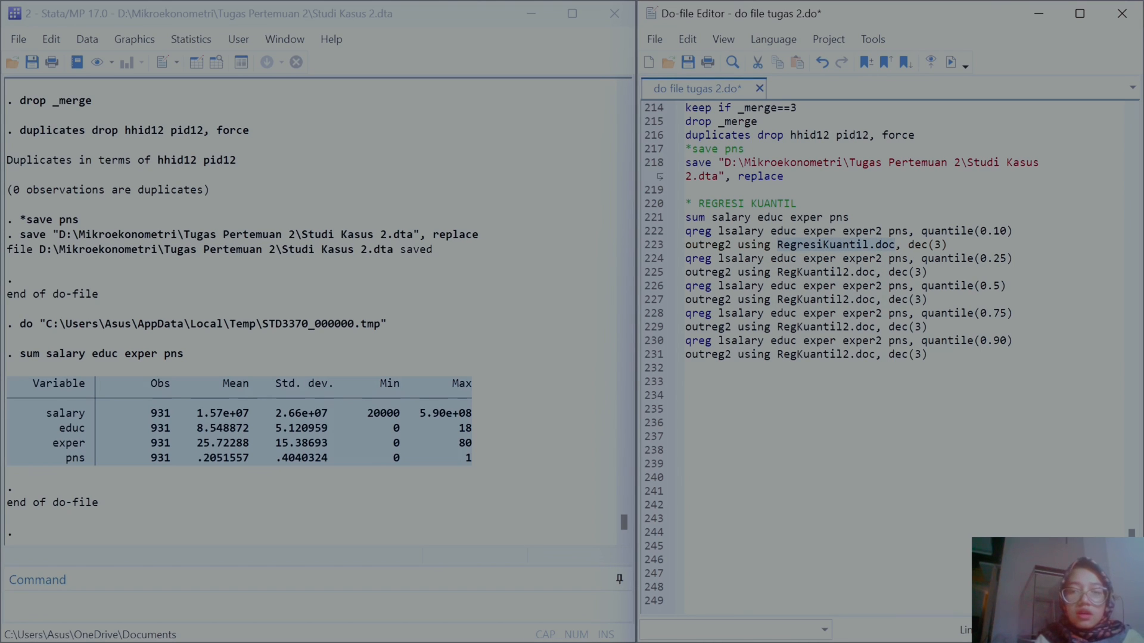
{"action": "left_click_drag", "start_coordinate": [784, 273], "coordinate": [859, 272]}
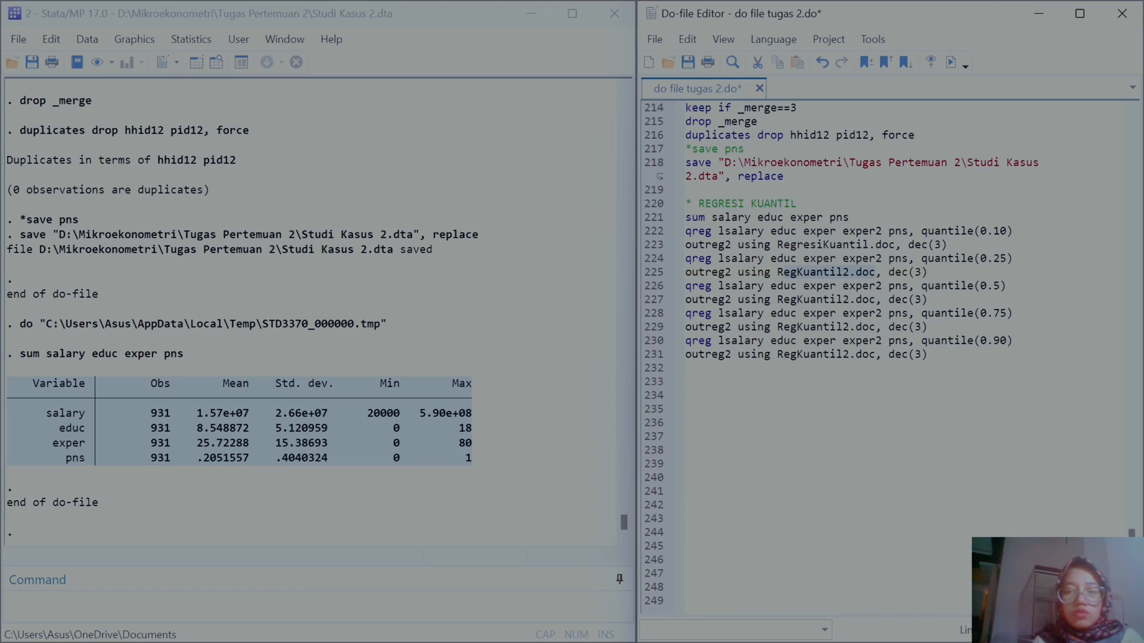
{"action": "key", "text": "BackSpace"}
{"action": "key", "text": "ctrl+v"}
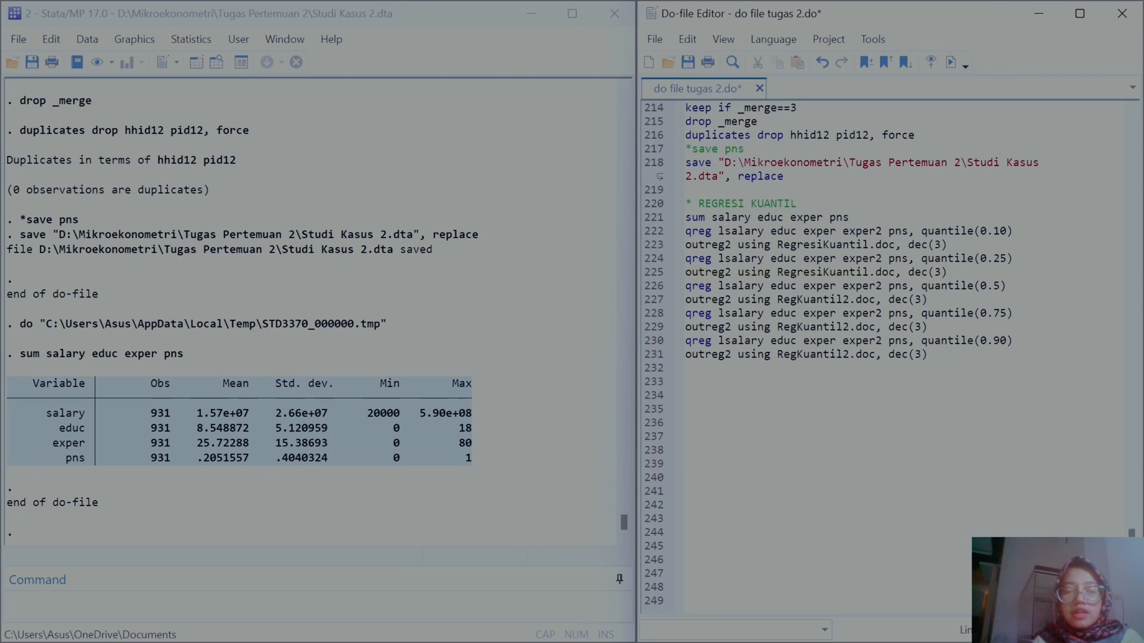
Step: Replace the file name on the remaining three outreg2 lines with the RegresiKuantil name
{"action": "left_click_drag", "start_coordinate": [776, 299], "coordinate": [849, 299]}
{"action": "key", "text": "BackSpace"}
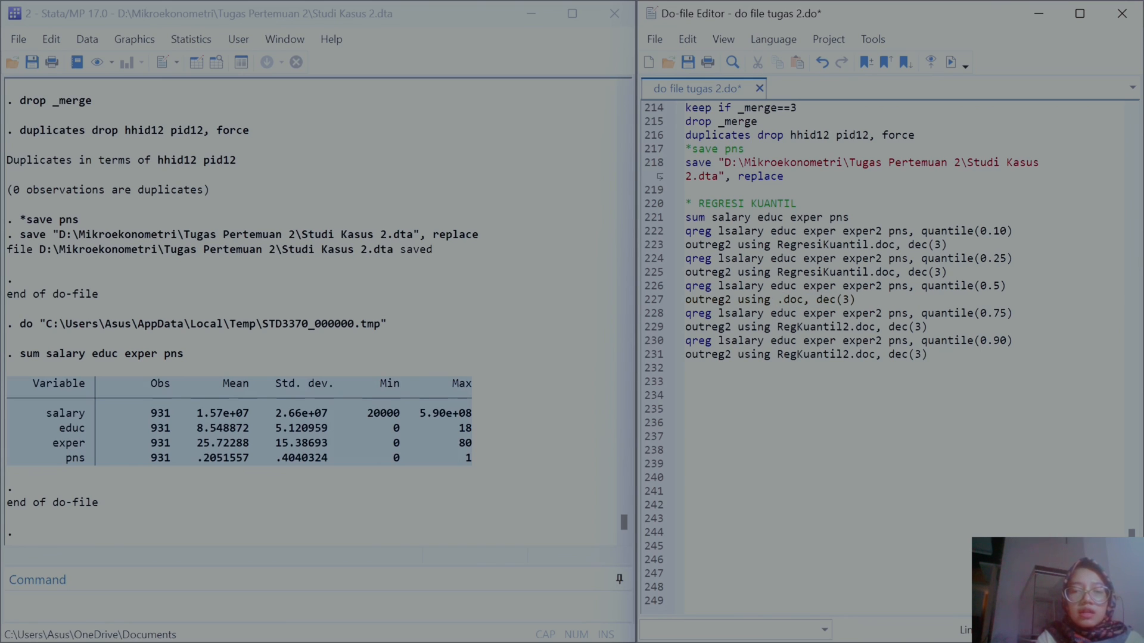
{"action": "key", "text": "ctrl+v"}
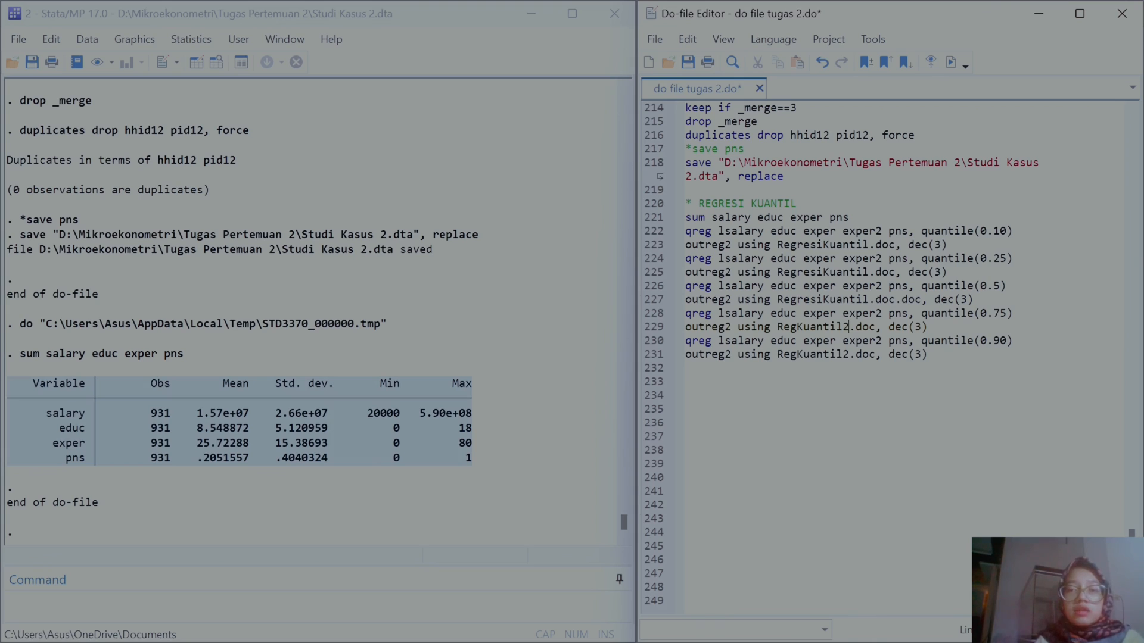
{"action": "key", "text": "shift+Left"}
{"action": "key", "text": "shift+Left"}
{"action": "key", "text": "shift+Left"}
{"action": "key", "text": "shift+Left"}
{"action": "key", "text": "shift+Left"}
{"action": "key", "text": "shift+Left"}
{"action": "key", "text": "shift+Left"}
{"action": "key", "text": "shift+Left"}
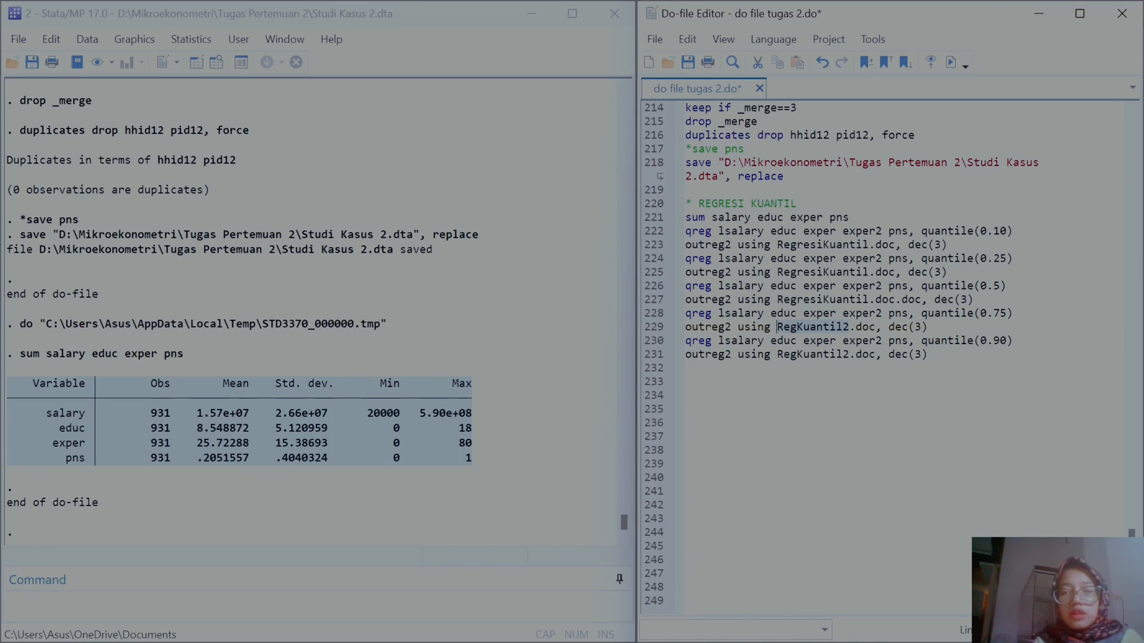
{"action": "key", "text": "BackSpace"}
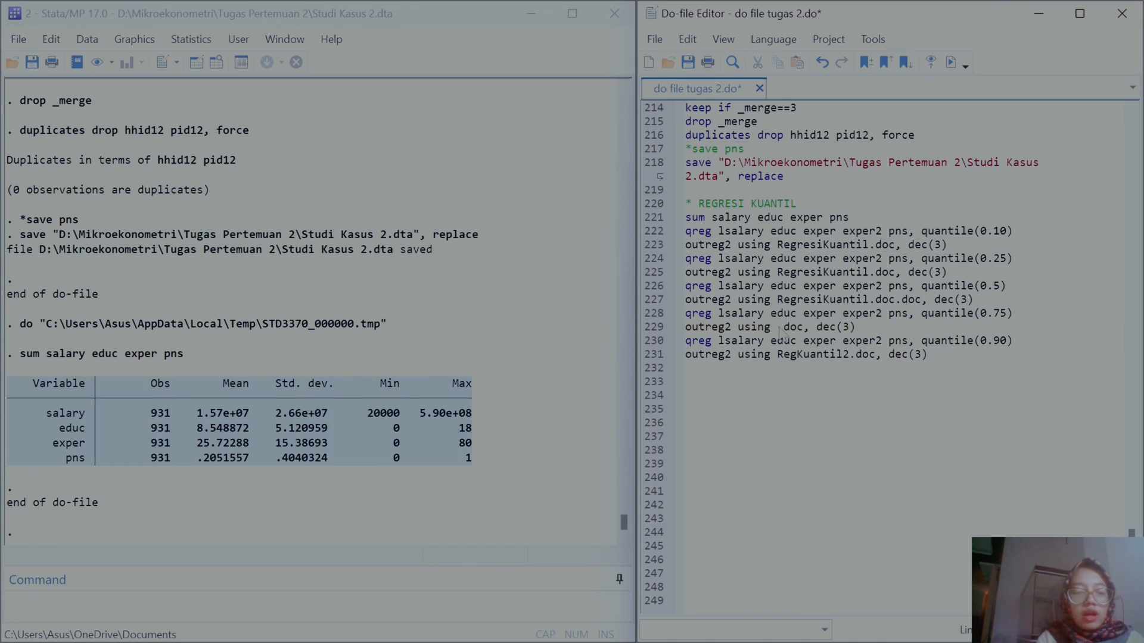
{"action": "key", "text": "ctrl+v"}
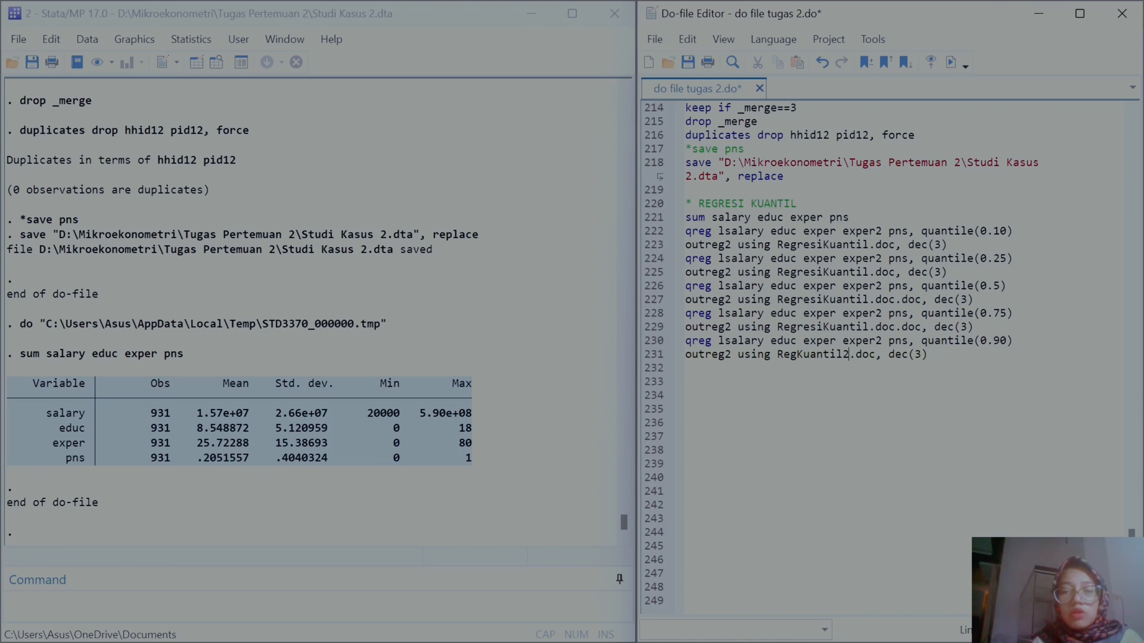
{"action": "key", "text": "shift+Left"}
{"action": "key", "text": "shift+Left"}
{"action": "key", "text": "shift+Left"}
{"action": "key", "text": "shift+Left"}
{"action": "key", "text": "shift+Left"}
{"action": "key", "text": "shift+Left"}
{"action": "key", "text": "shift+Left"}
{"action": "key", "text": "shift+Left"}
{"action": "key", "text": "shift+Left"}
{"action": "key", "text": "shift+Left"}
{"action": "key", "text": "shift+Left"}
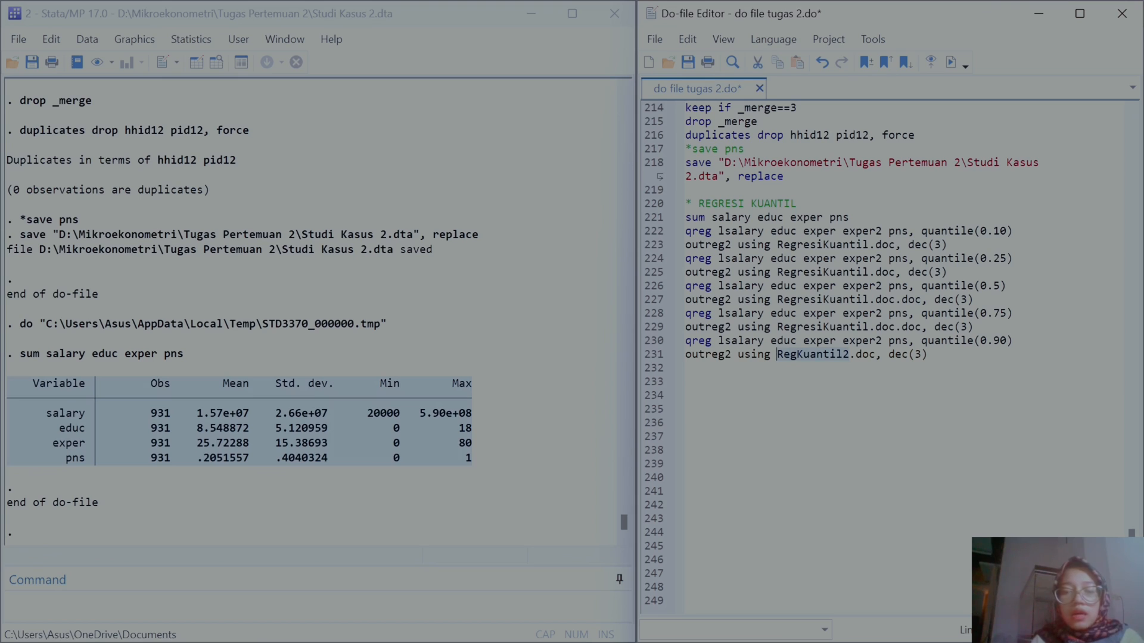
{"action": "key", "text": "ctrl+v"}
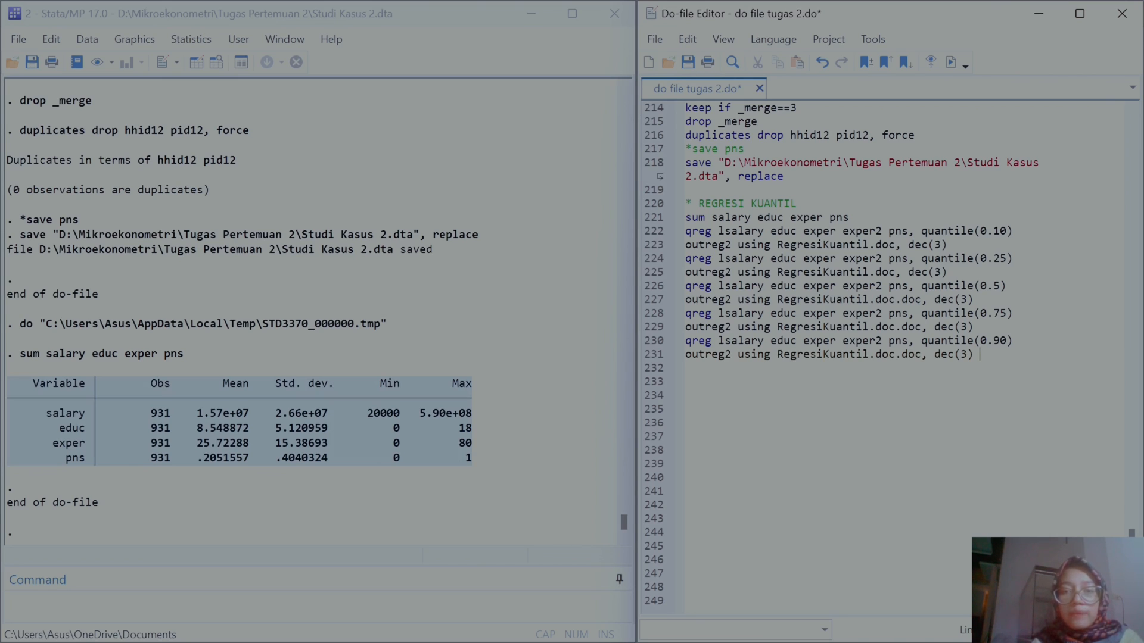
Step: Run the block of quantile regressions and outreg2 exports
{"action": "left_click_drag", "start_coordinate": [686, 231], "coordinate": [980, 355]}
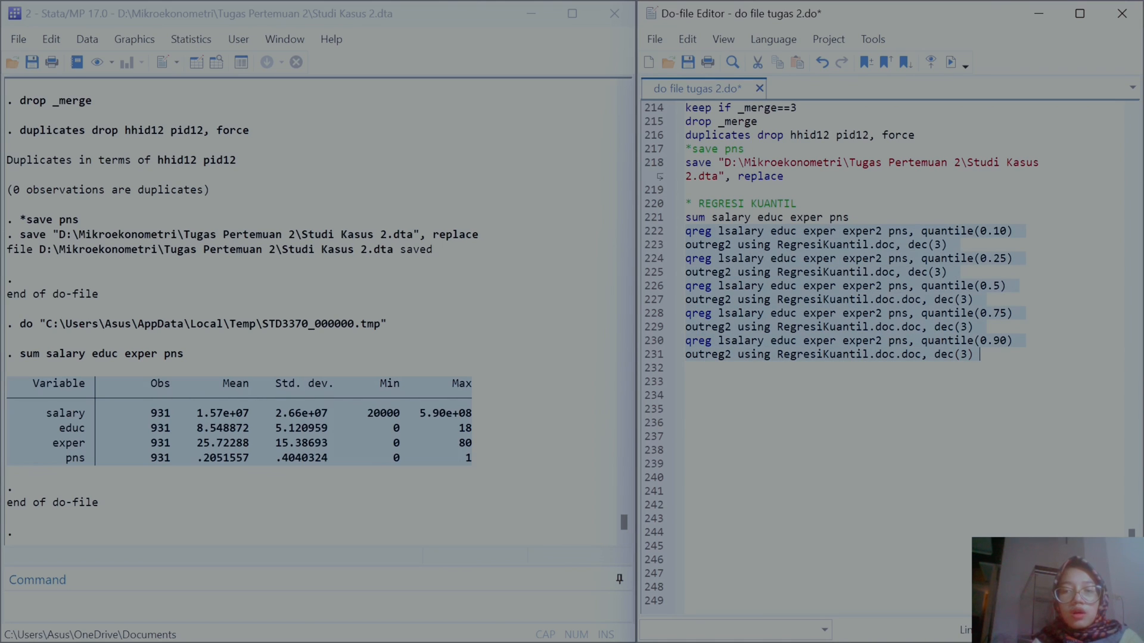
{"action": "left_click", "coordinate": [950, 62]}
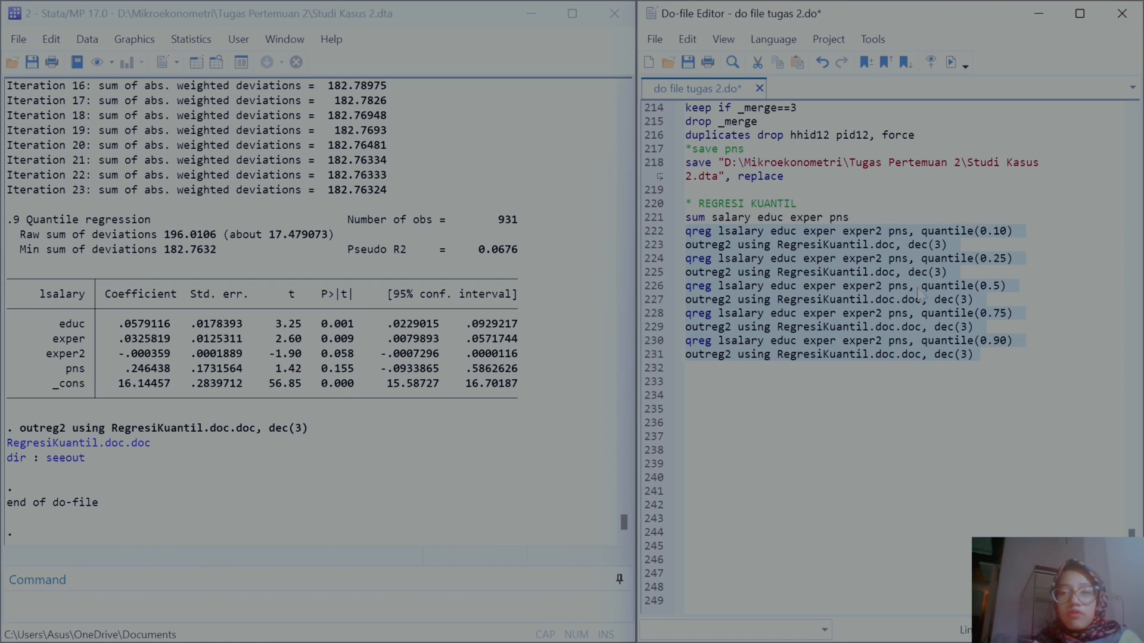
Step: Remove the duplicated .doc extension from the outreg2 file names on the last three outreg2 lines
{"action": "left_click", "coordinate": [901, 294]}
{"action": "key", "text": "BackSpace"}
{"action": "key", "text": "BackSpace"}
{"action": "key", "text": "BackSpace"}
{"action": "key", "text": "BackSpace"}
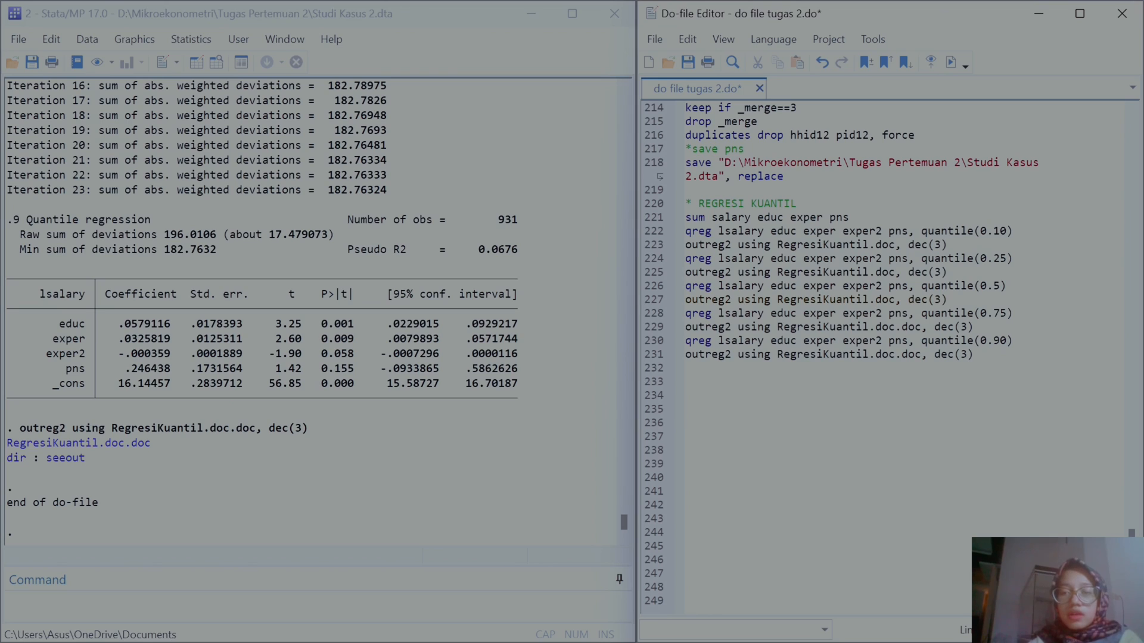
{"action": "key", "text": "BackSpace"}
{"action": "key", "text": "BackSpace"}
{"action": "key", "text": "BackSpace"}
{"action": "key", "text": "BackSpace"}
{"action": "key", "text": "BackSpace"}
{"action": "key", "text": "BackSpace"}
{"action": "key", "text": "BackSpace"}
{"action": "key", "text": "BackSpace"}
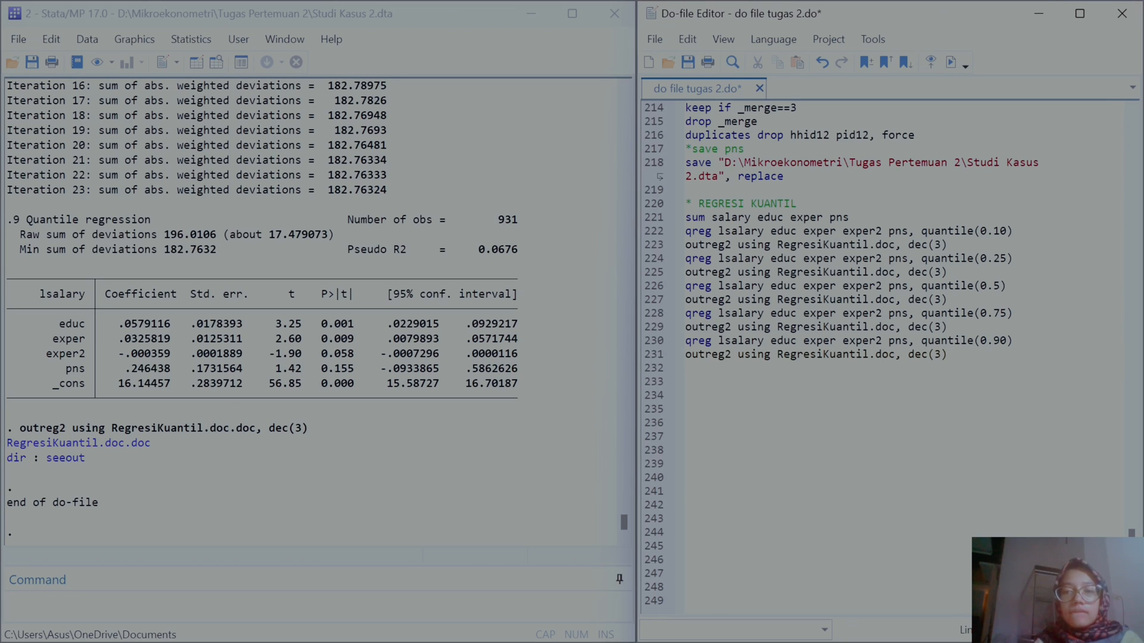
Step: Rename the output file to RegresiKuantil2.doc on all five outreg2 lines and rerun the quantile regression block
{"action": "type", "text": "2"}
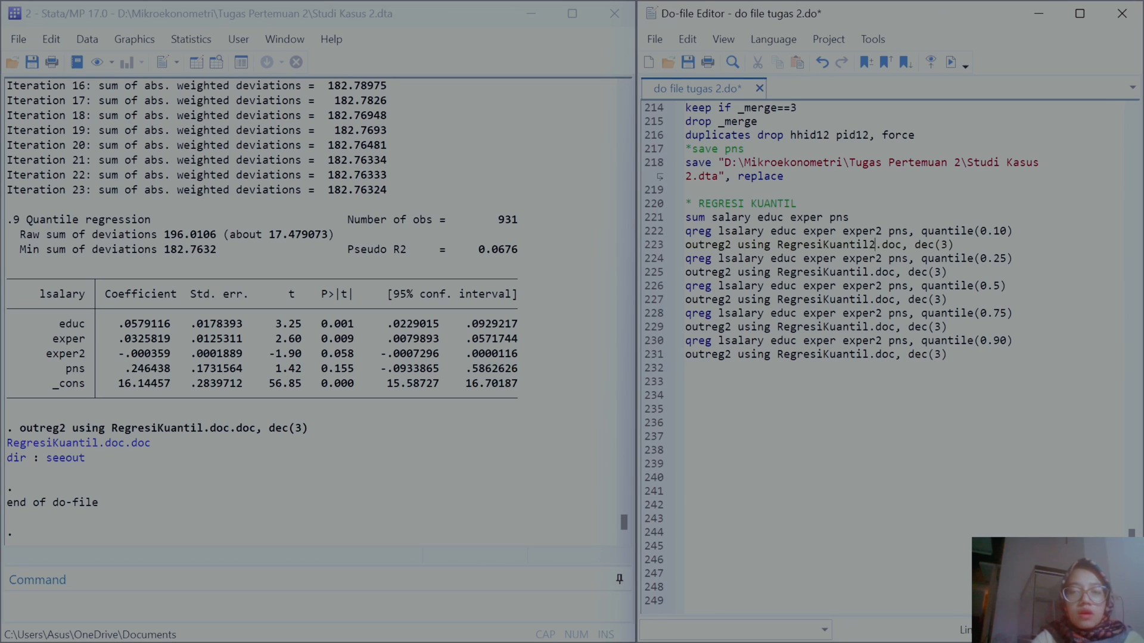
{"action": "type", "text": "2"}
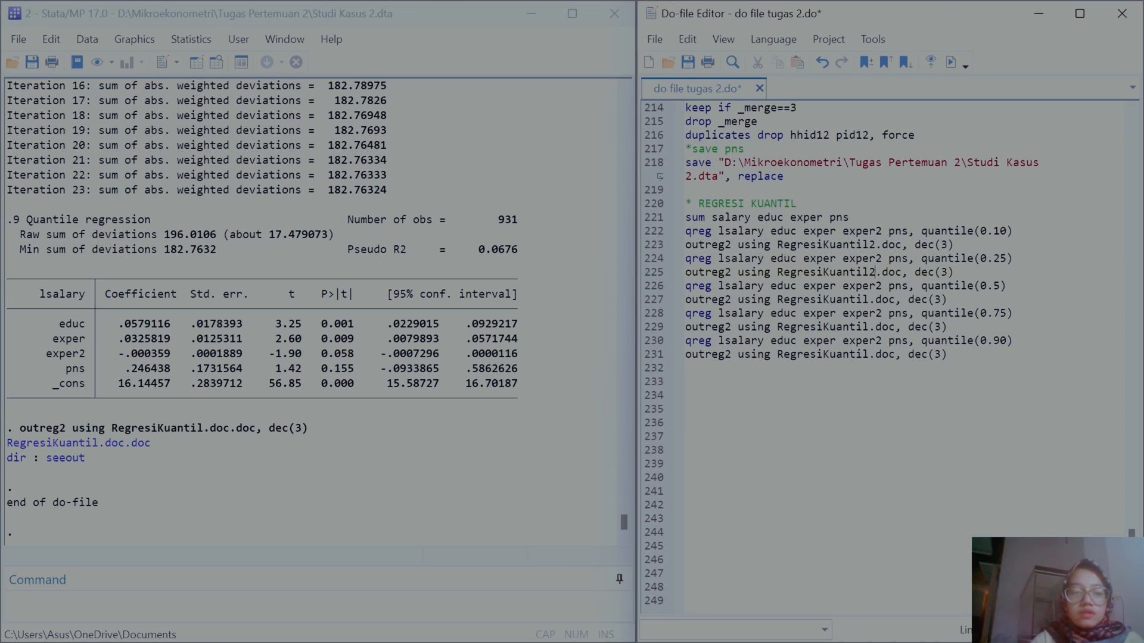
{"action": "type", "text": "2"}
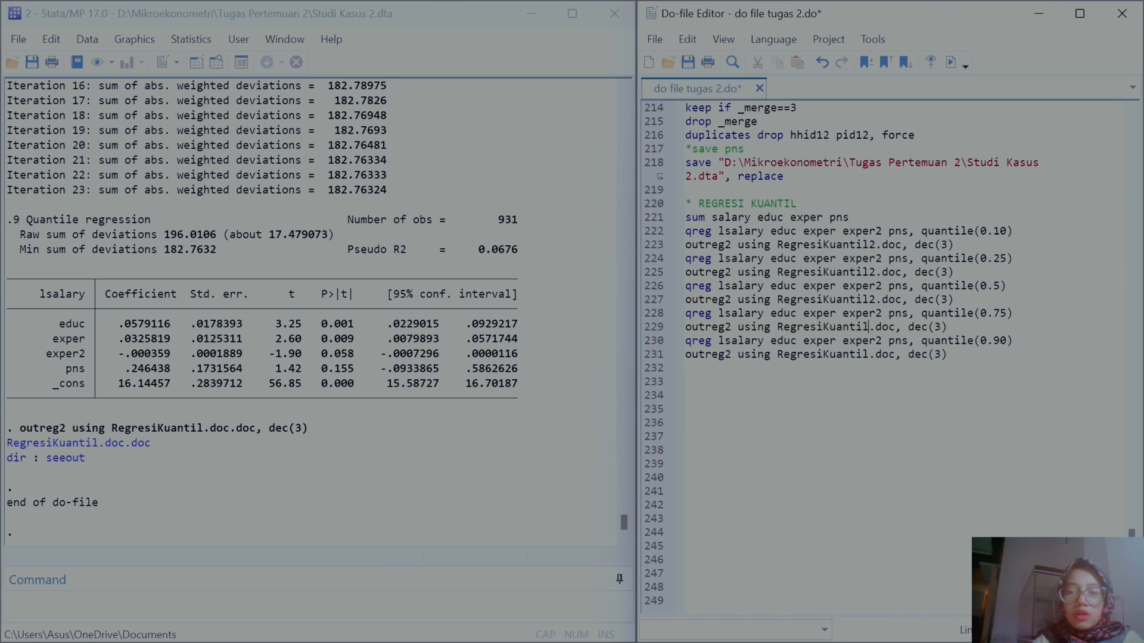
{"action": "type", "text": "2"}
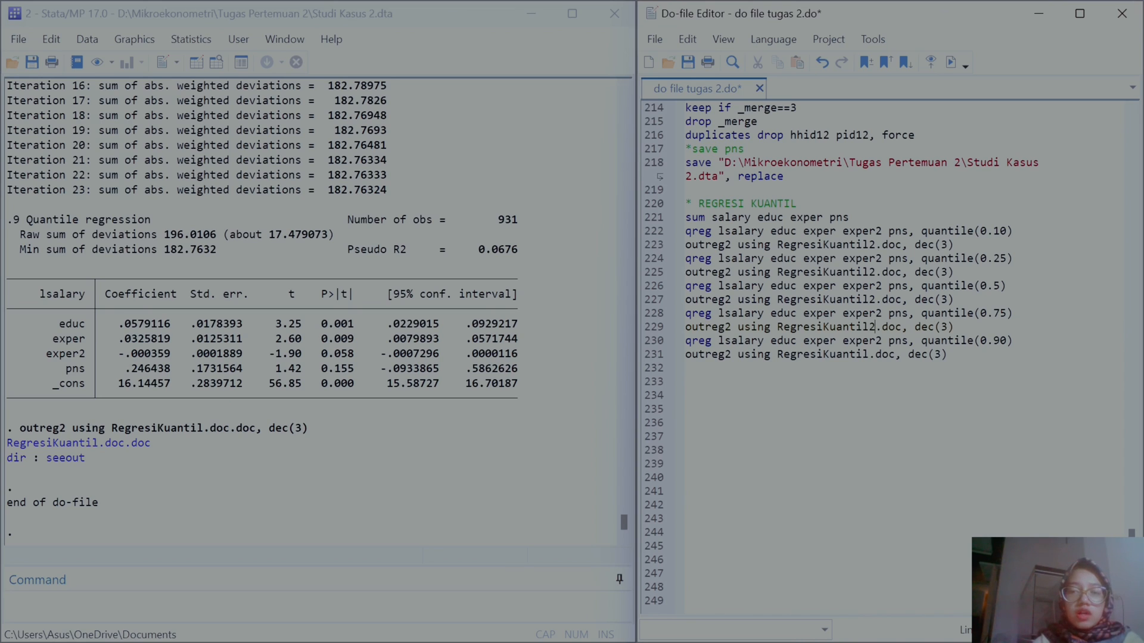
{"action": "type", "text": "2"}
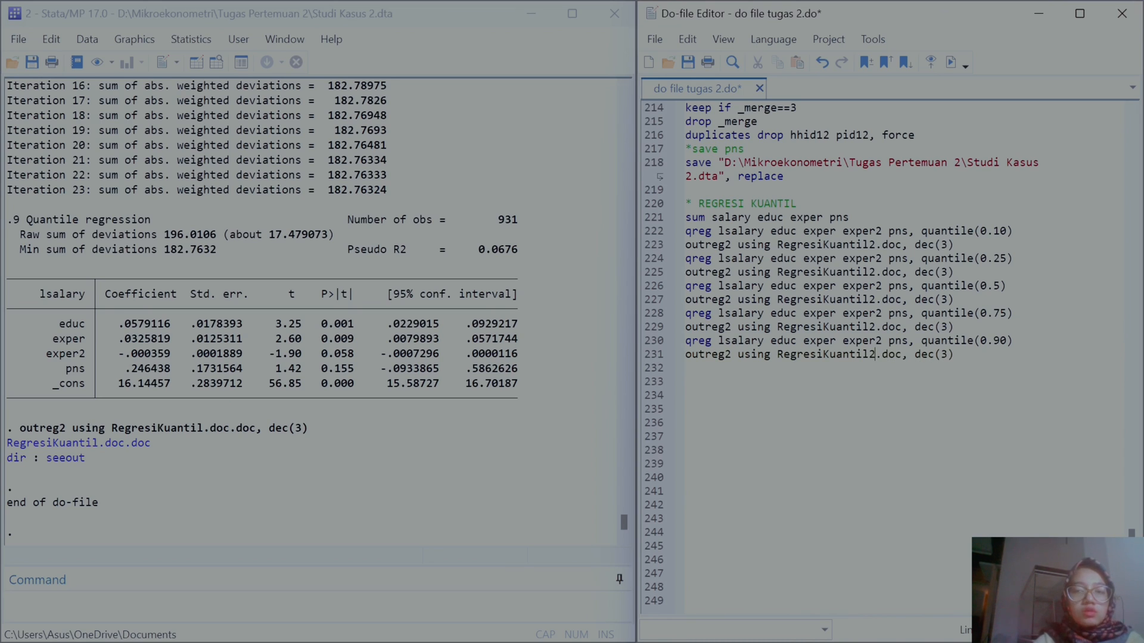
{"action": "left_click_drag", "start_coordinate": [960, 354], "coordinate": [667, 236]}
{"action": "left_click", "coordinate": [951, 62]}
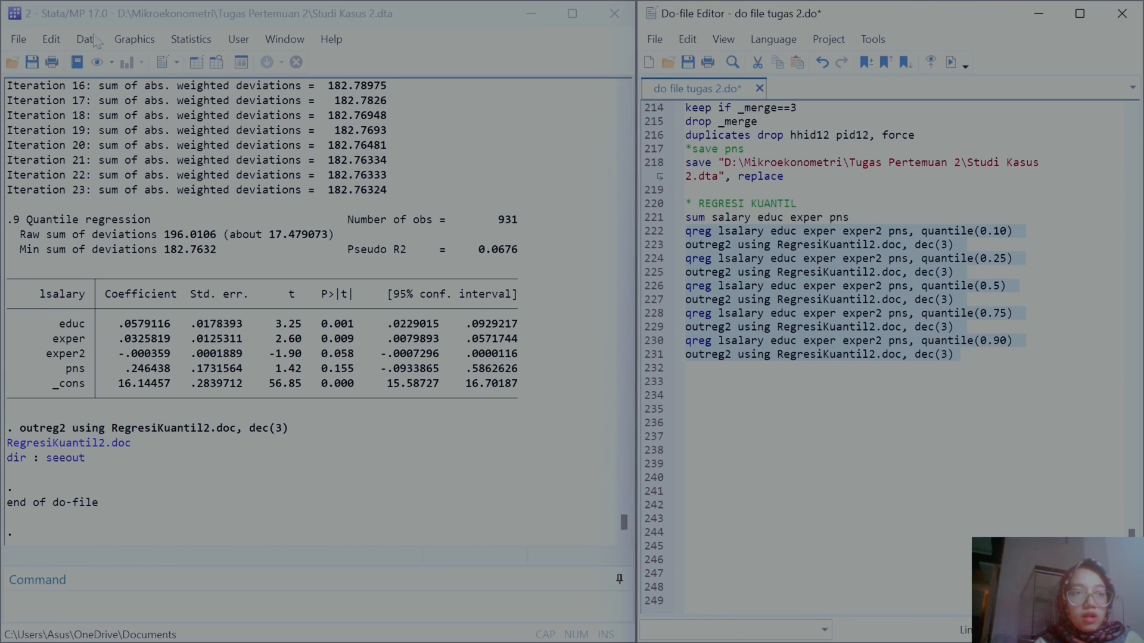
{"action": "left_click", "coordinate": [22, 42]}
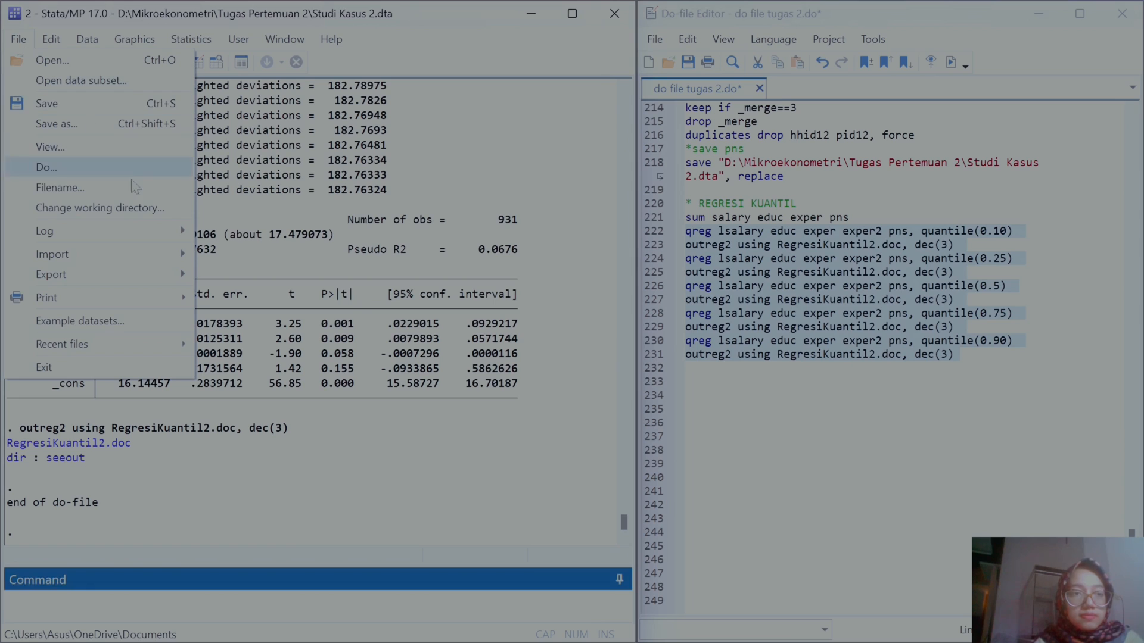
{"action": "left_click", "coordinate": [146, 216]}
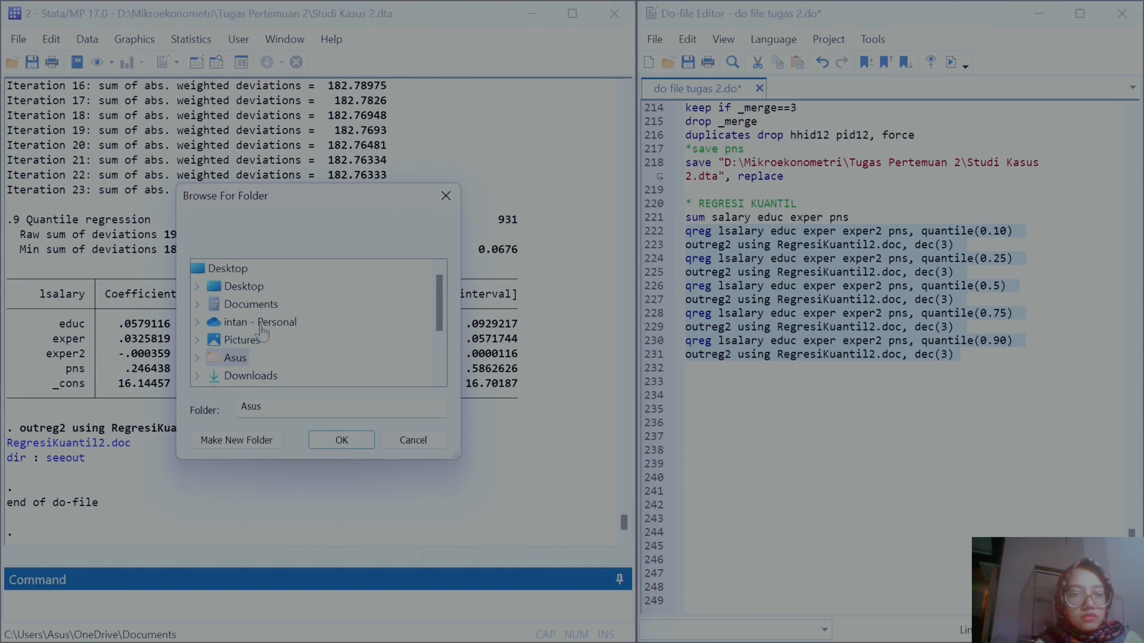
{"action": "double_click", "coordinate": [260, 305]}
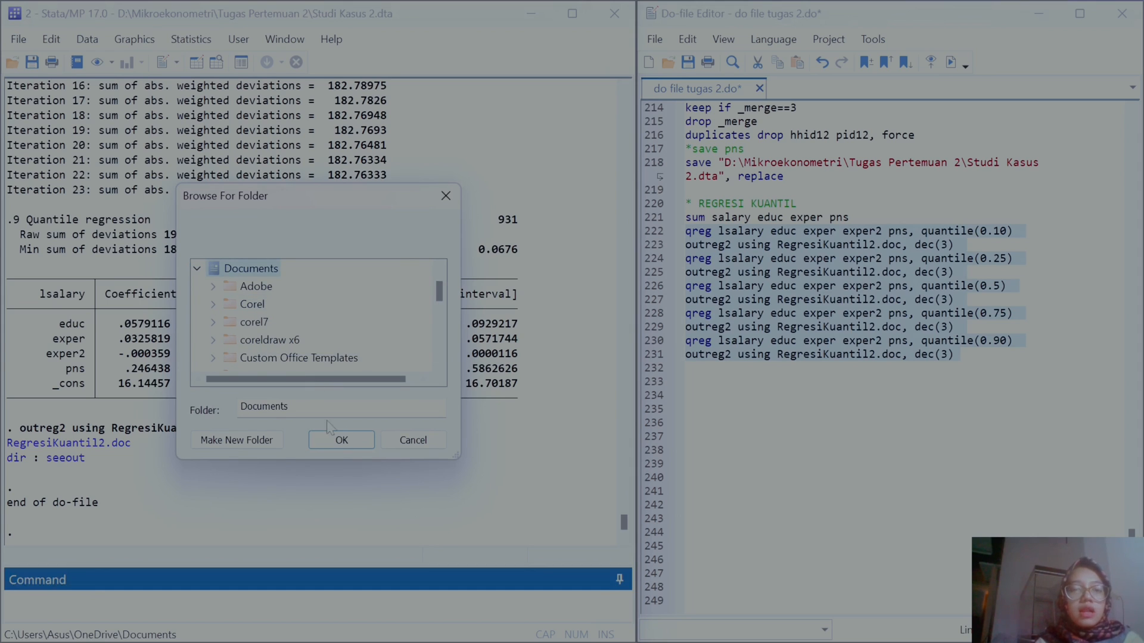
{"action": "left_click", "coordinate": [408, 442]}
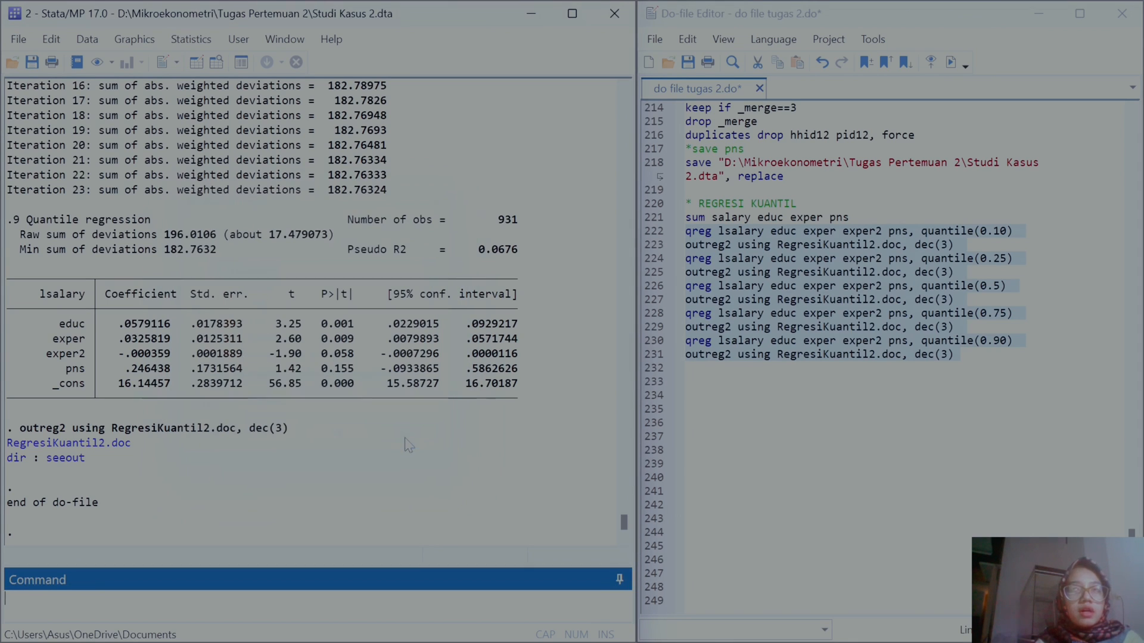
Step: Open the exported RegresiKuantil2.doc table from the results link
{"action": "left_click", "coordinate": [118, 446]}
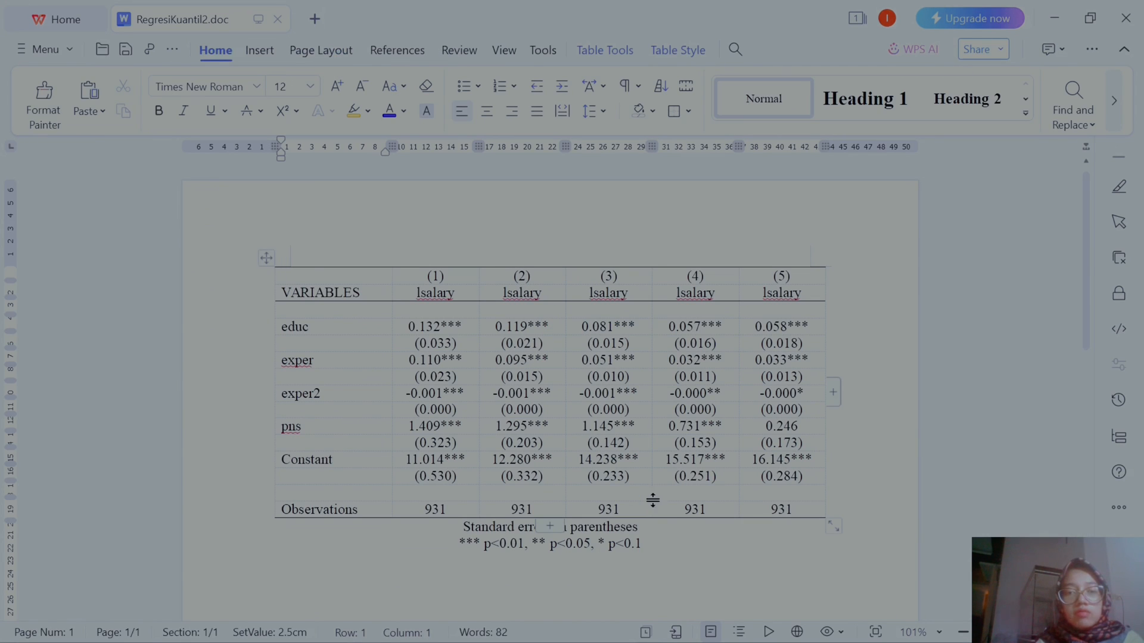
Step: Copy the exported outreg2 table from RegresiKuantil2.doc and paste it below question 3 in the Word assignment
{"action": "left_click_drag", "start_coordinate": [647, 544], "coordinate": [275, 280]}
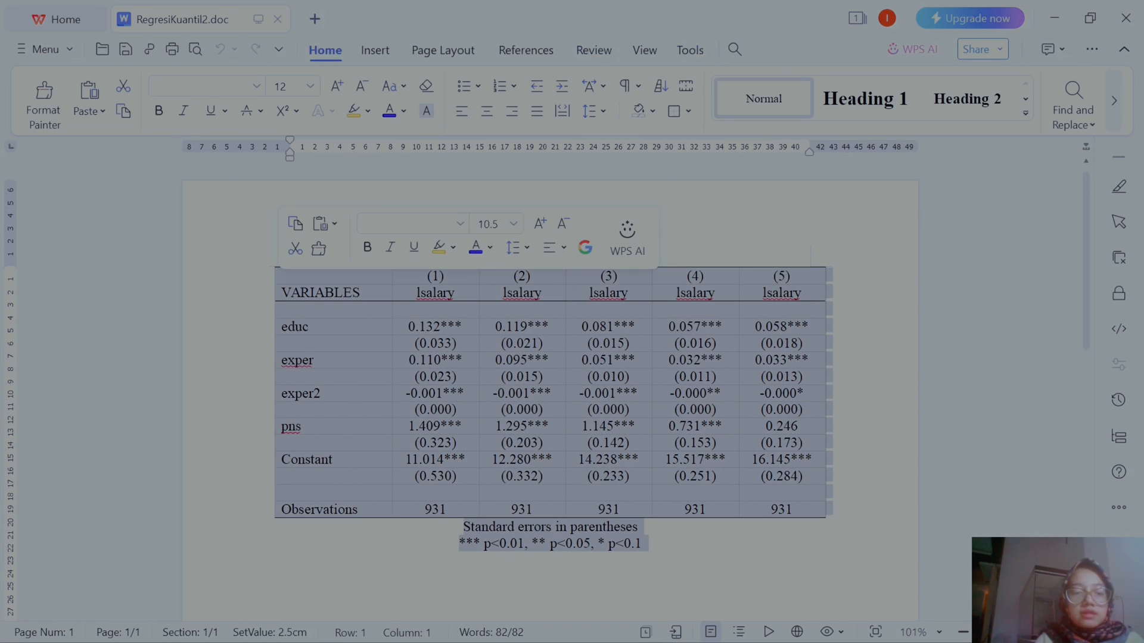
{"action": "left_click", "coordinate": [1052, 13]}
{"action": "mouse_move", "coordinate": [718, 629]}
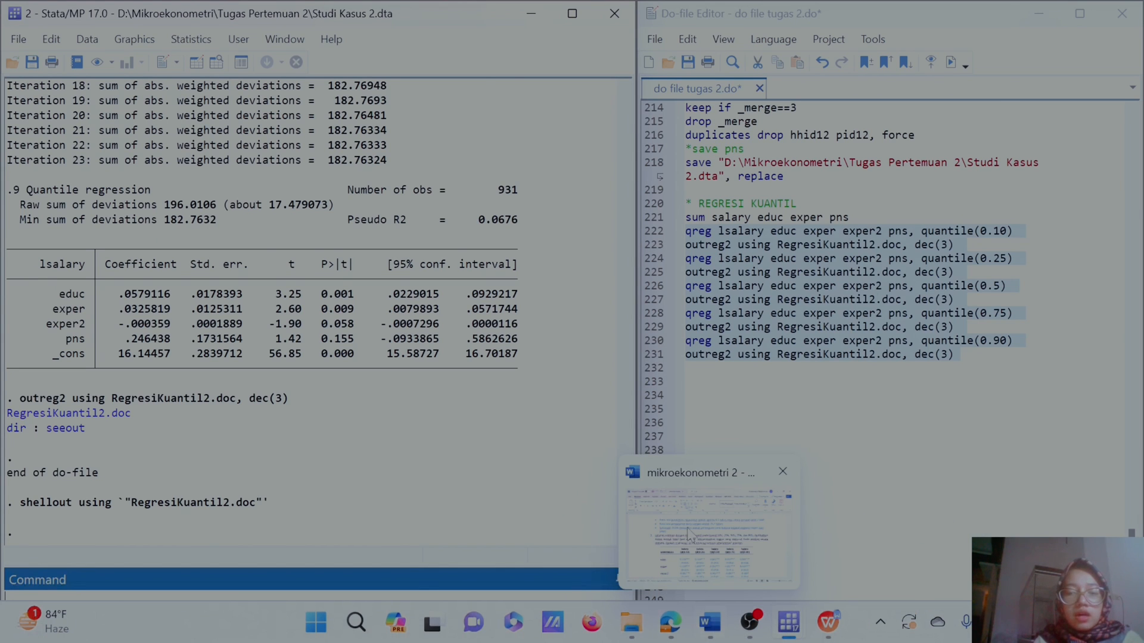
{"action": "left_click", "coordinate": [709, 524]}
{"action": "left_click", "coordinate": [802, 375]}
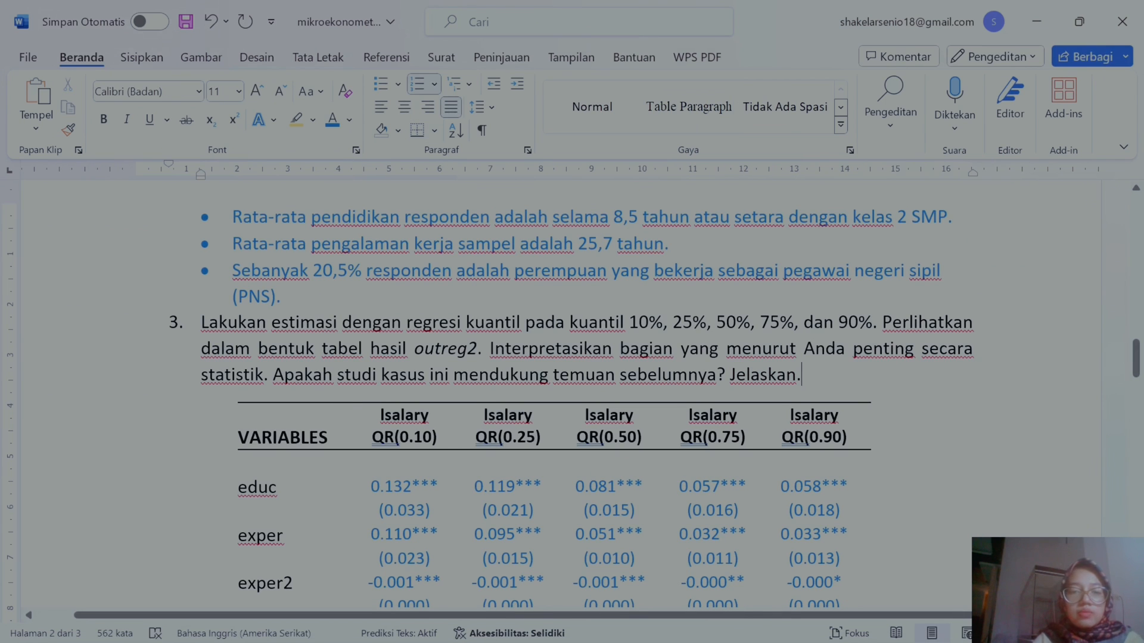
{"action": "key", "text": "Return"}
{"action": "key", "text": "BackSpace"}
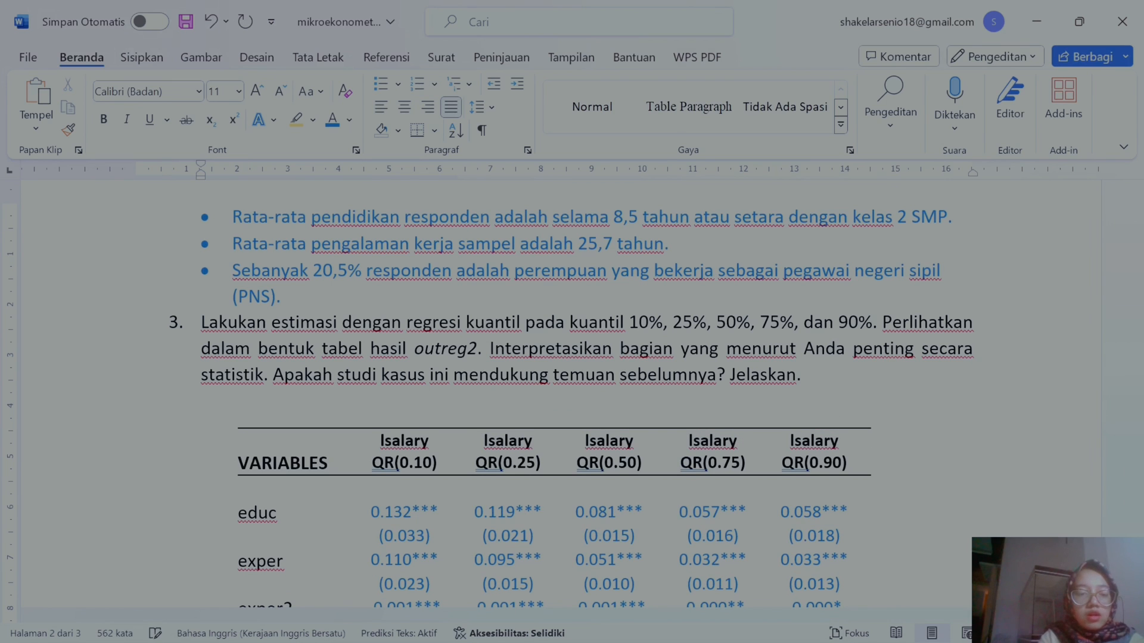
{"action": "key", "text": "ctrl+v"}
Step: Scroll through the pasted outreg2 table and the existing formatted quantile table to compare them
{"action": "scroll", "coordinate": [560, 393], "scroll_direction": "up", "scroll_amount": 3}
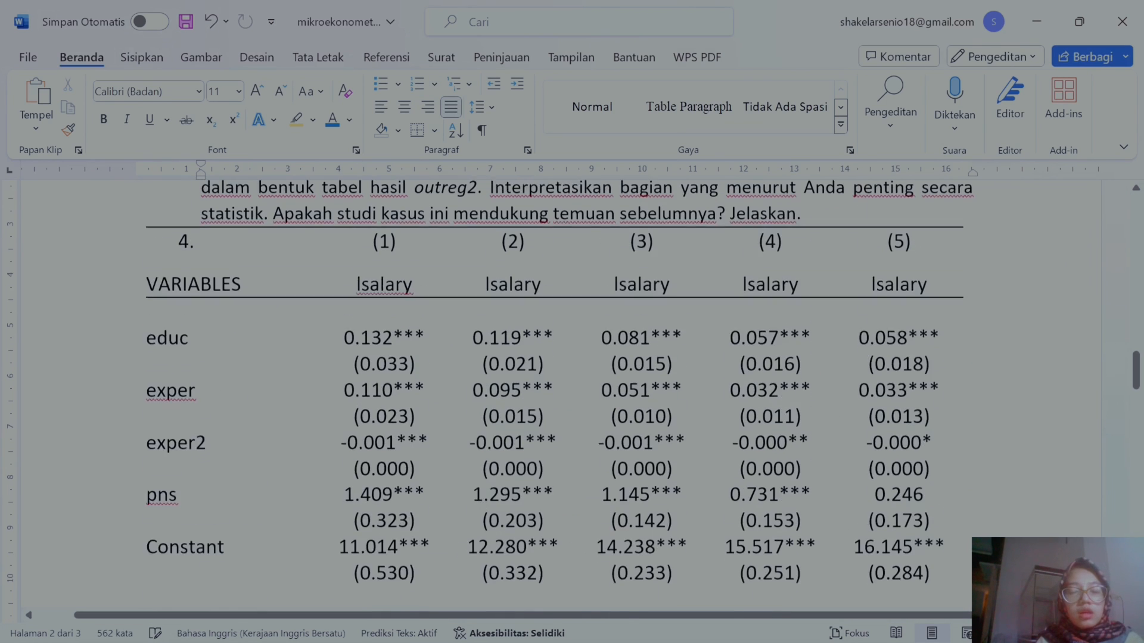
{"action": "scroll", "coordinate": [560, 393], "scroll_direction": "down", "scroll_amount": 6}
{"action": "scroll", "coordinate": [560, 394], "scroll_direction": "down", "scroll_amount": 3}
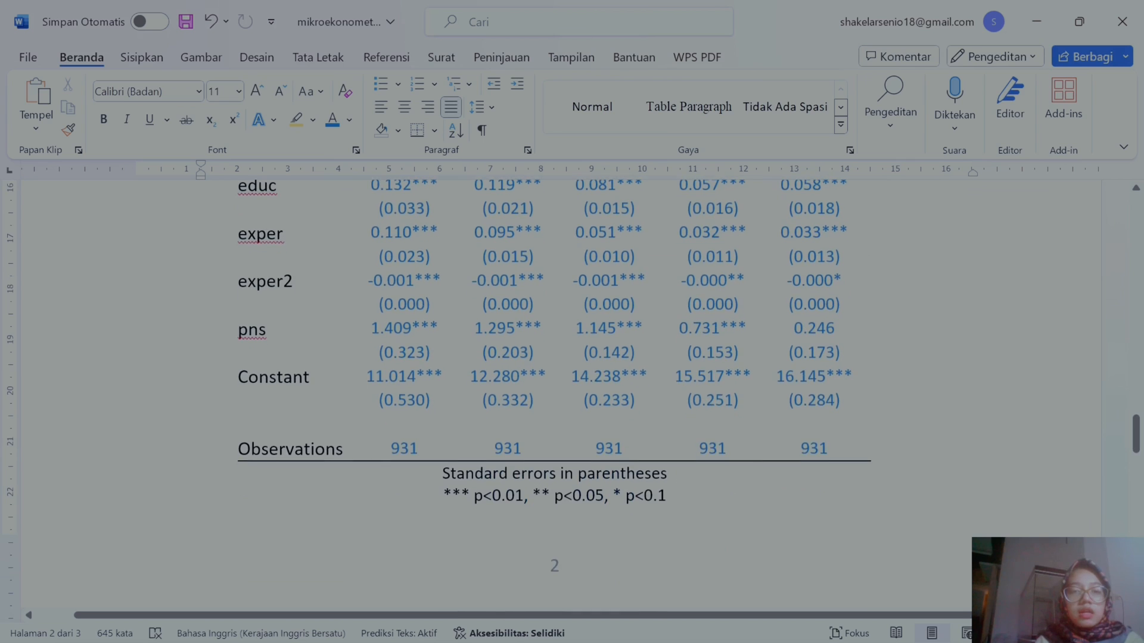
{"action": "scroll", "coordinate": [560, 393], "scroll_direction": "up", "scroll_amount": 1}
{"action": "scroll", "coordinate": [560, 393], "scroll_direction": "down", "scroll_amount": 1}
{"action": "scroll", "coordinate": [574, 396], "scroll_direction": "up", "scroll_amount": 1}
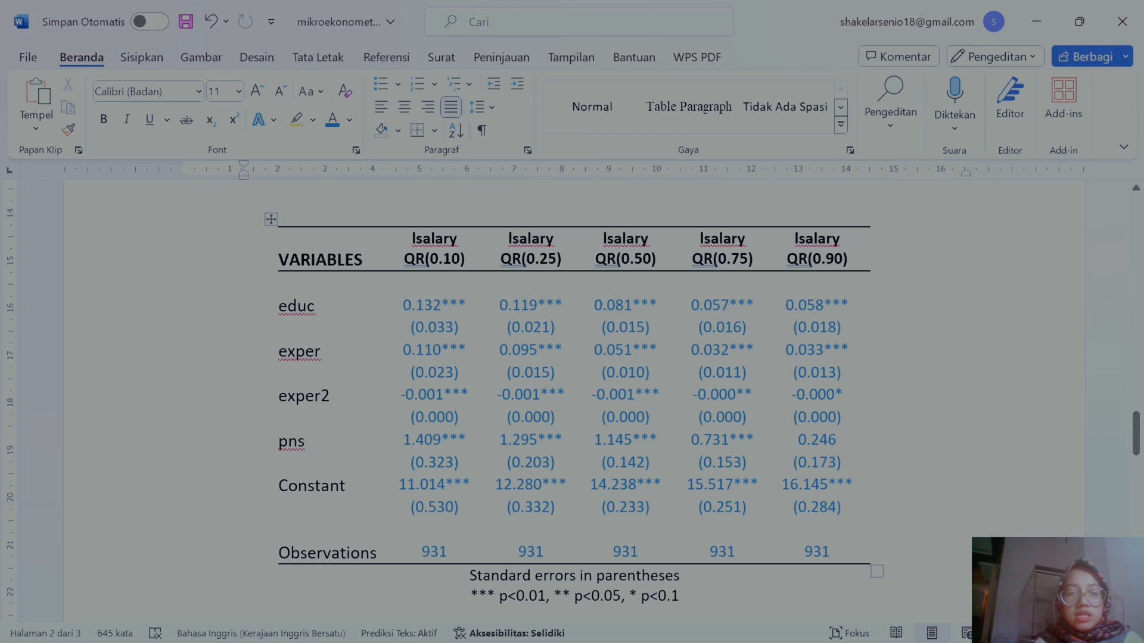
{"action": "scroll", "coordinate": [438, 440], "scroll_direction": "down", "scroll_amount": 10}
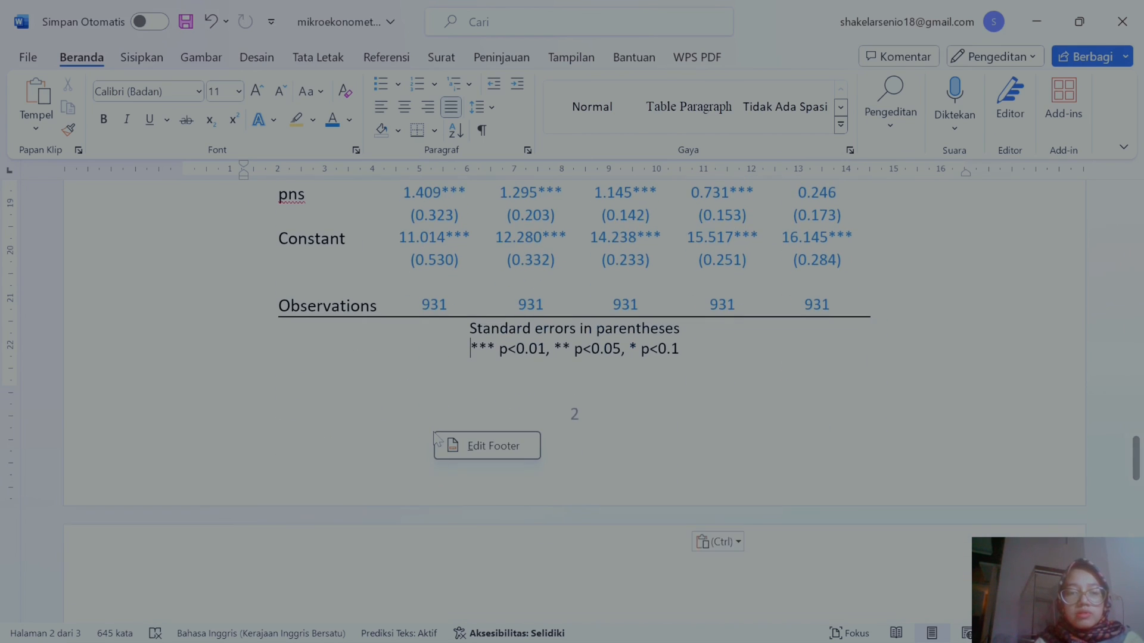
{"action": "scroll", "coordinate": [436, 440], "scroll_direction": "down", "scroll_amount": 3}
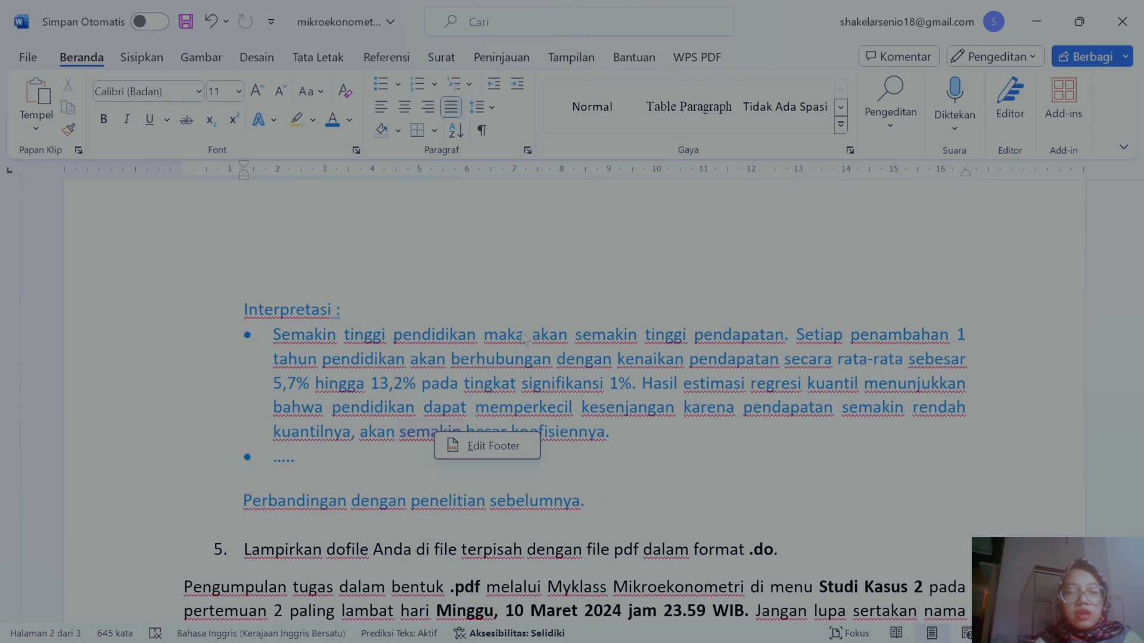
{"action": "scroll", "coordinate": [795, 341], "scroll_direction": "up", "scroll_amount": 10}
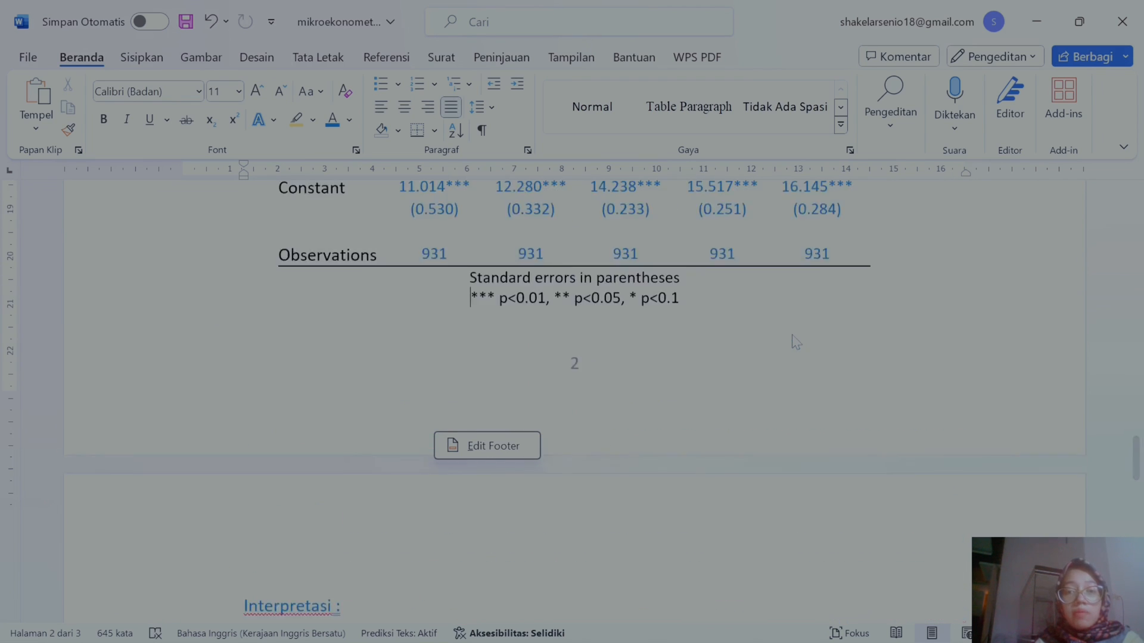
{"action": "scroll", "coordinate": [796, 341], "scroll_direction": "up", "scroll_amount": 1}
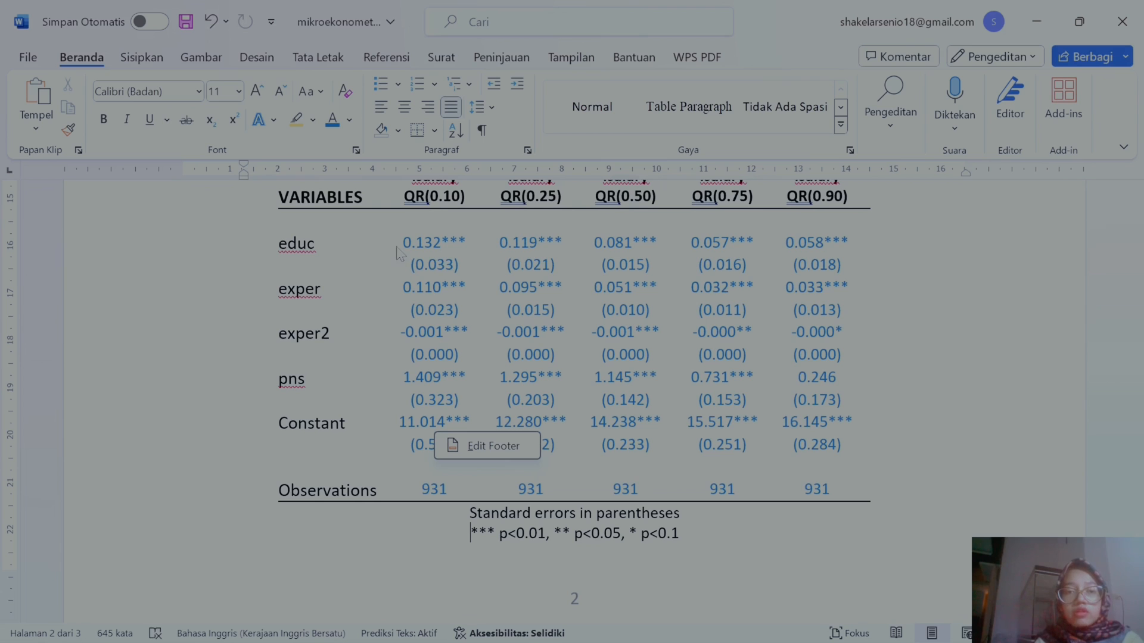
{"action": "scroll", "coordinate": [669, 274], "scroll_direction": "down", "scroll_amount": 7}
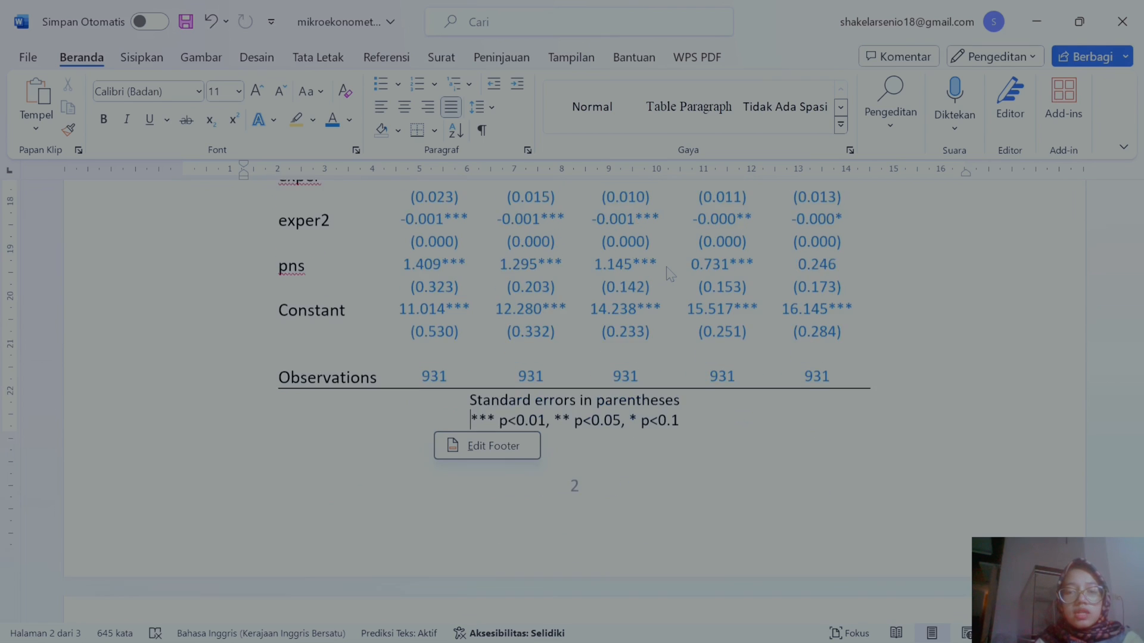
{"action": "scroll", "coordinate": [670, 274], "scroll_direction": "down", "scroll_amount": 1}
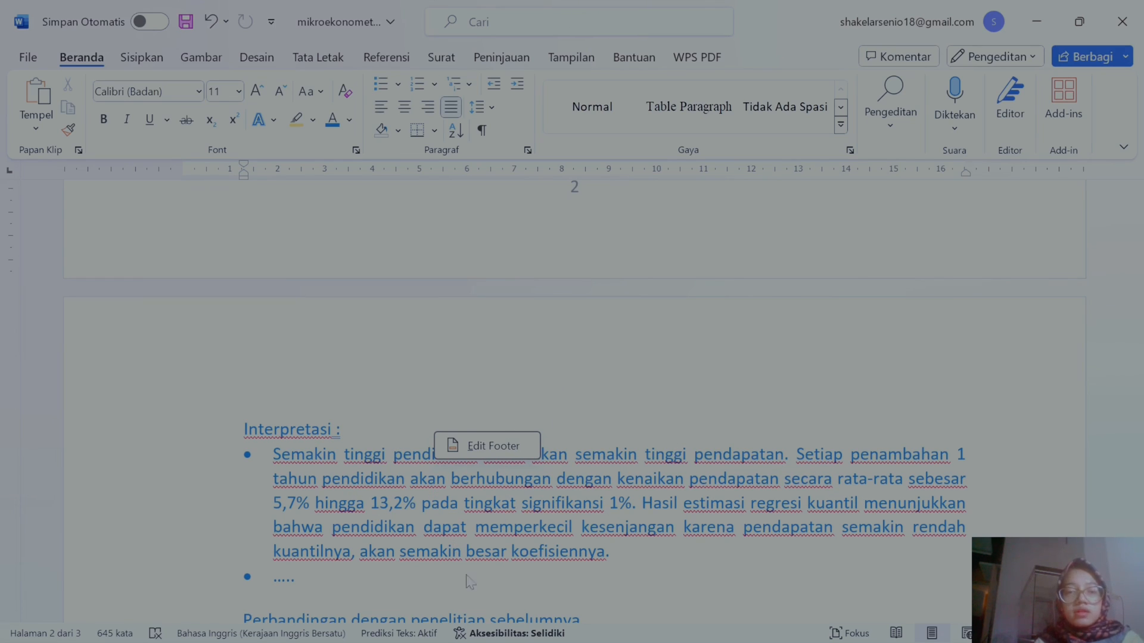
{"action": "scroll", "coordinate": [527, 552], "scroll_direction": "up", "scroll_amount": 1}
{"action": "scroll", "coordinate": [474, 313], "scroll_direction": "up", "scroll_amount": 12}
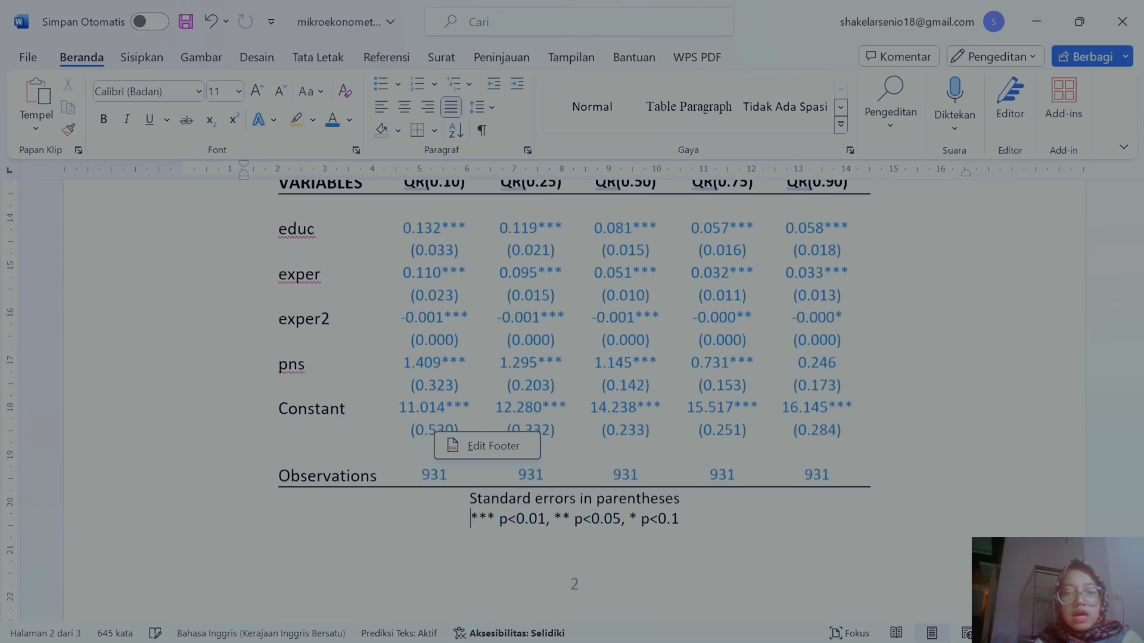
Step: Select and inspect cells in the educ row and quantile column headers of the formatted table
{"action": "left_click", "coordinate": [474, 313]}
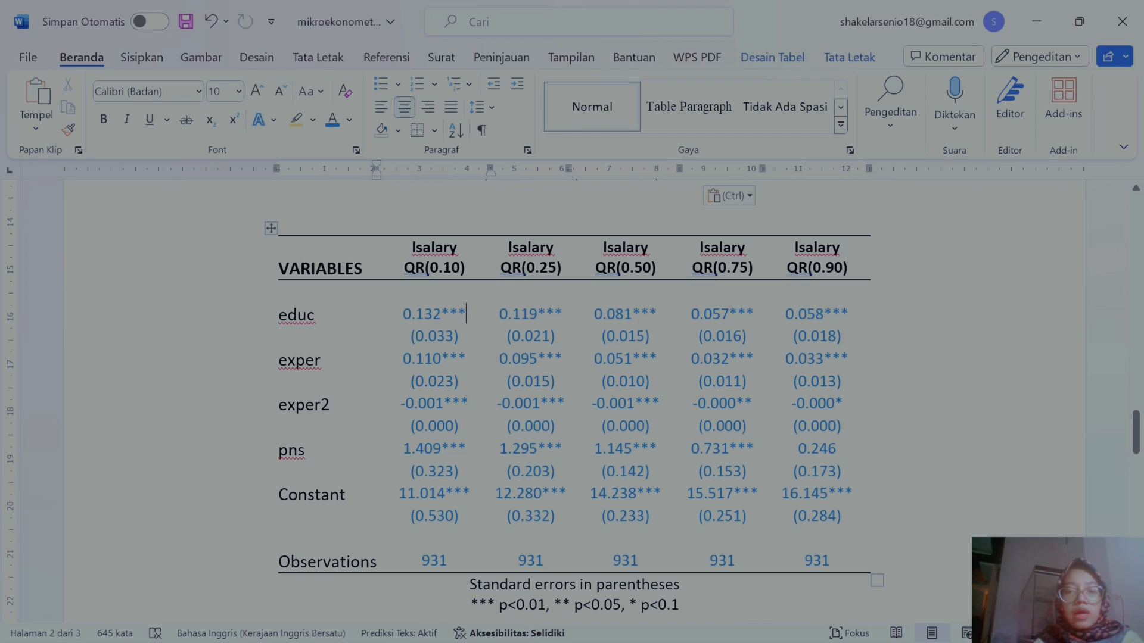
{"action": "left_click_drag", "start_coordinate": [849, 314], "coordinate": [417, 314]}
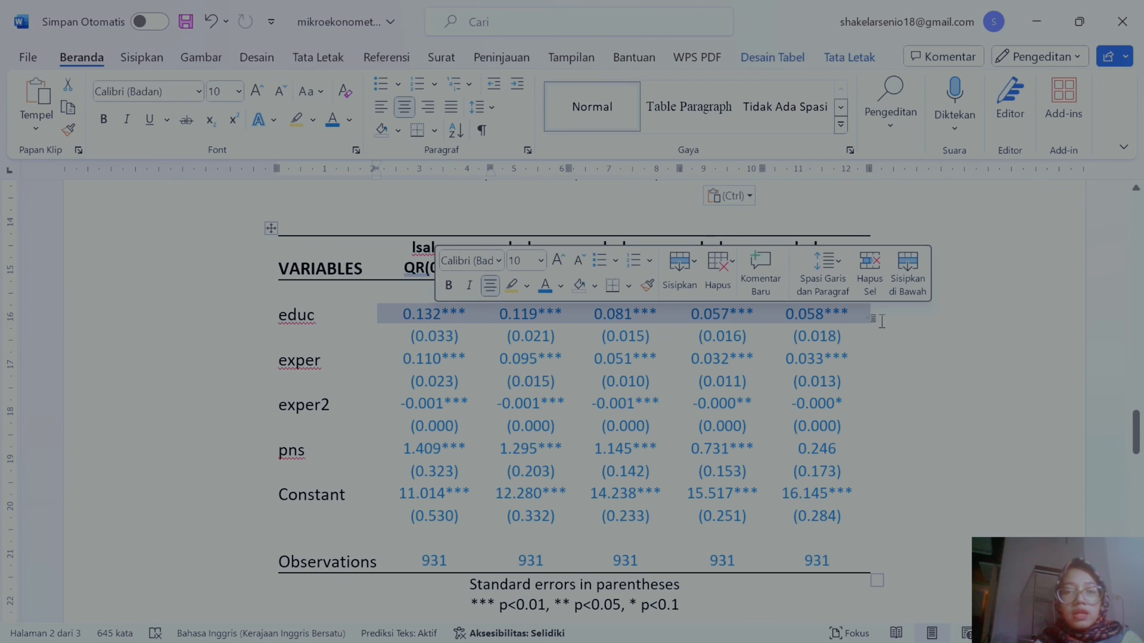
{"action": "left_click", "coordinate": [727, 318]}
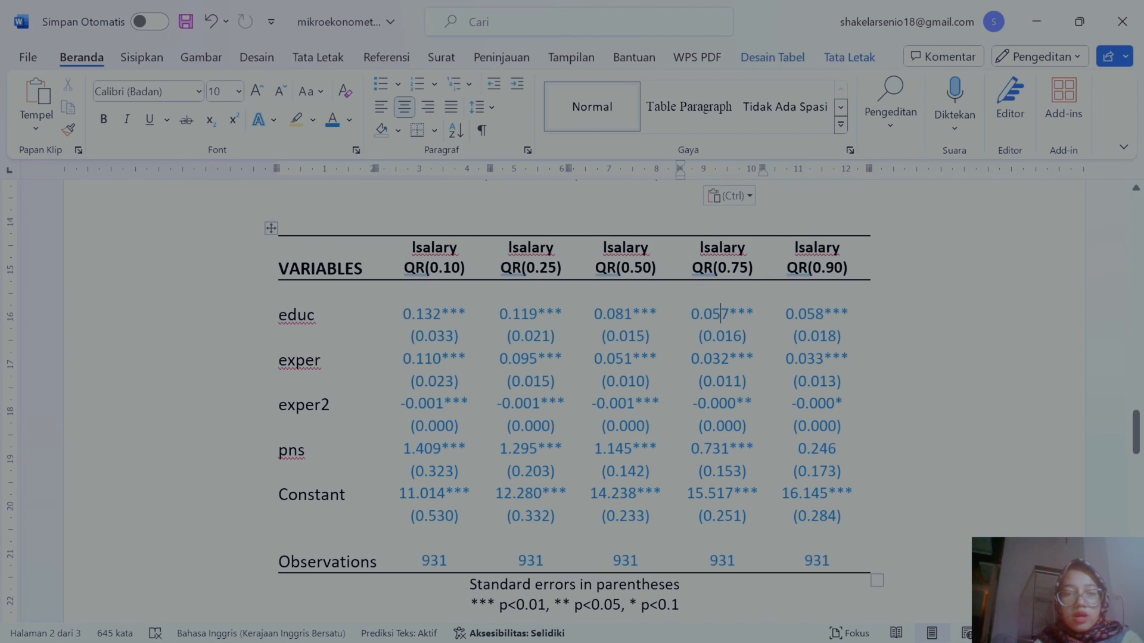
{"action": "left_click", "coordinate": [439, 314]}
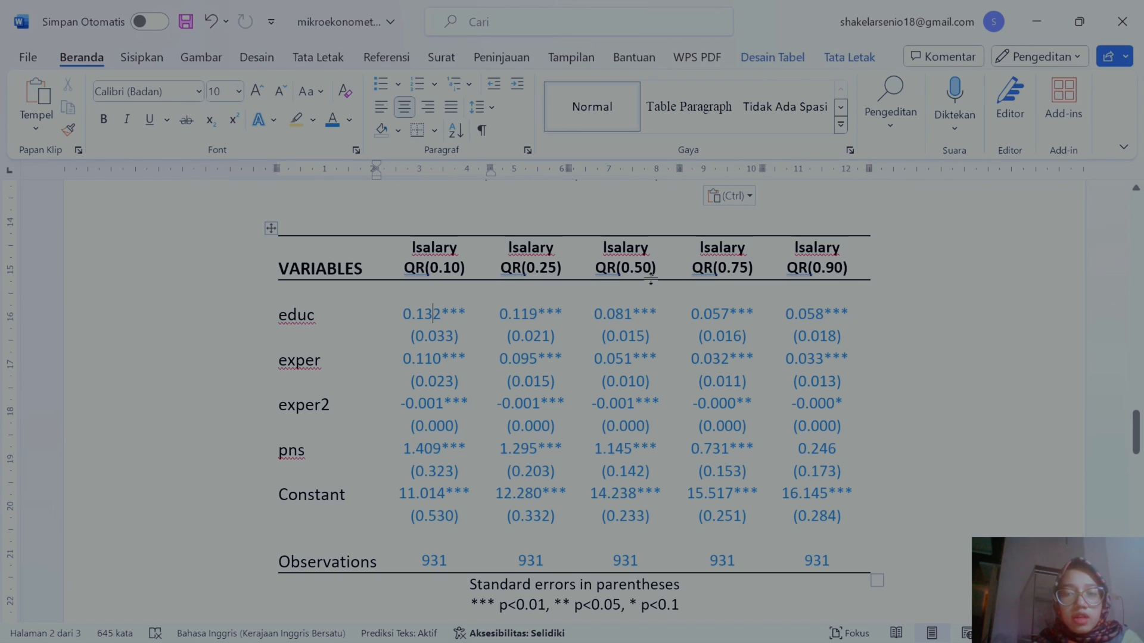
{"action": "left_click_drag", "start_coordinate": [849, 270], "coordinate": [781, 272]}
{"action": "left_click", "coordinate": [857, 380]}
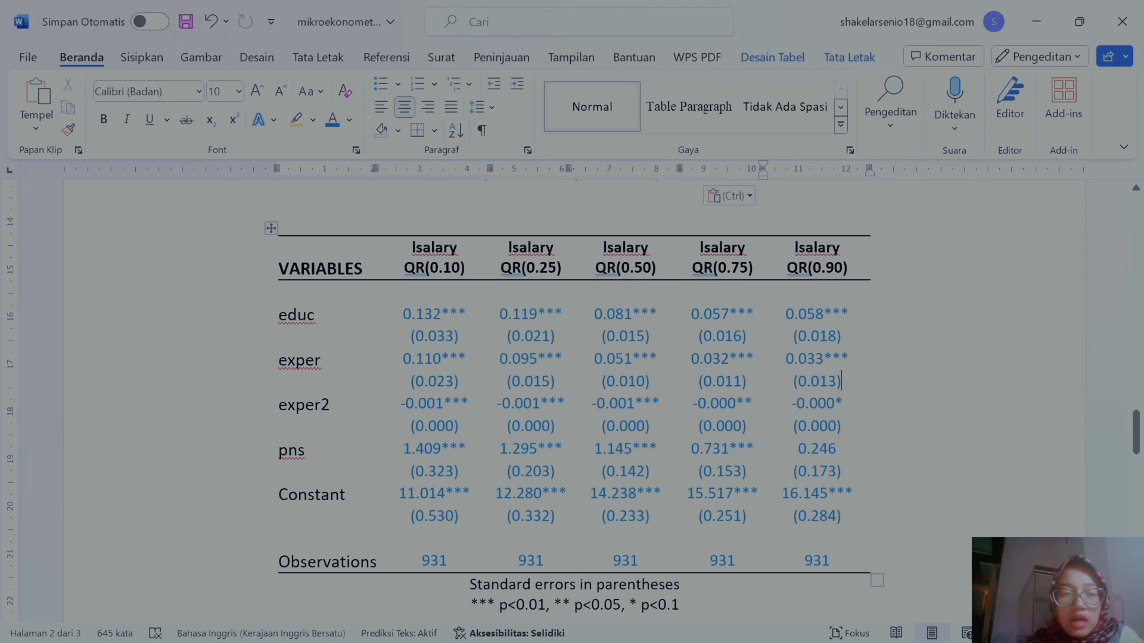
Step: Try pasting the copied table again just above the formatted quantile table
{"action": "scroll", "coordinate": [529, 393], "scroll_direction": "down", "scroll_amount": 10}
{"action": "scroll", "coordinate": [574, 417], "scroll_direction": "down", "scroll_amount": 4}
{"action": "scroll", "coordinate": [574, 417], "scroll_direction": "up", "scroll_amount": 2}
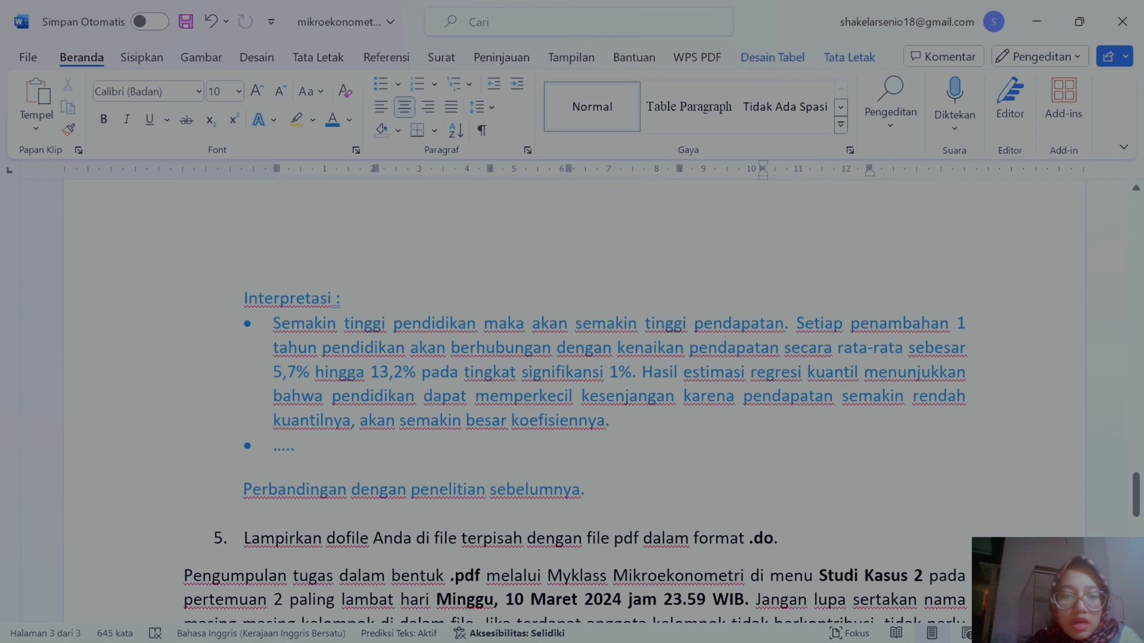
{"action": "scroll", "coordinate": [575, 417], "scroll_direction": "up", "scroll_amount": 8}
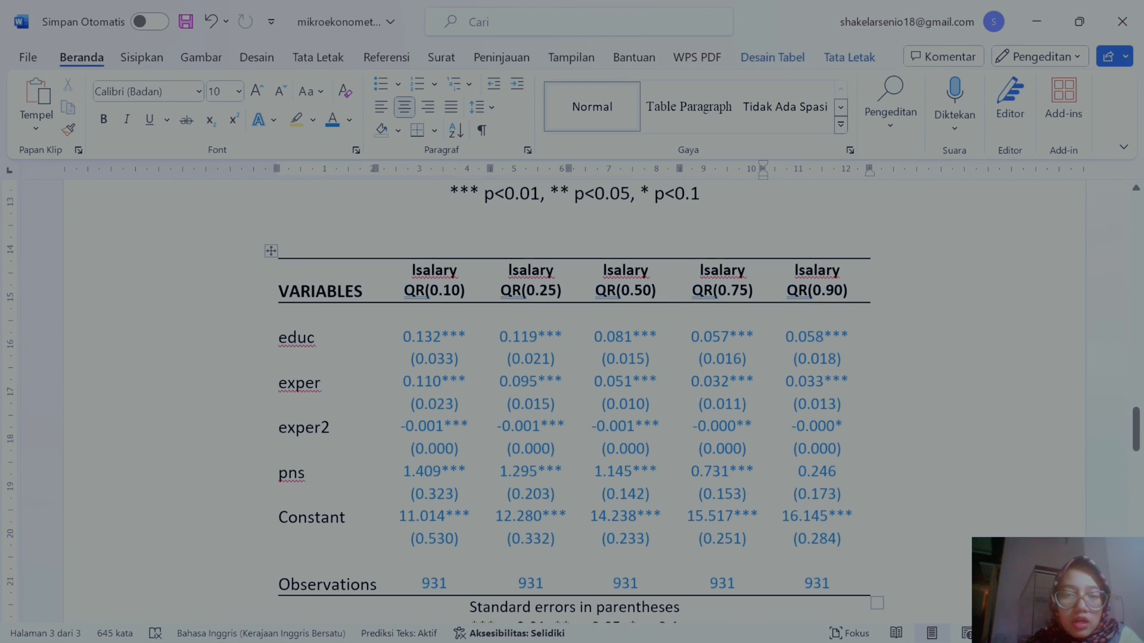
{"action": "key", "text": "ctrl+v"}
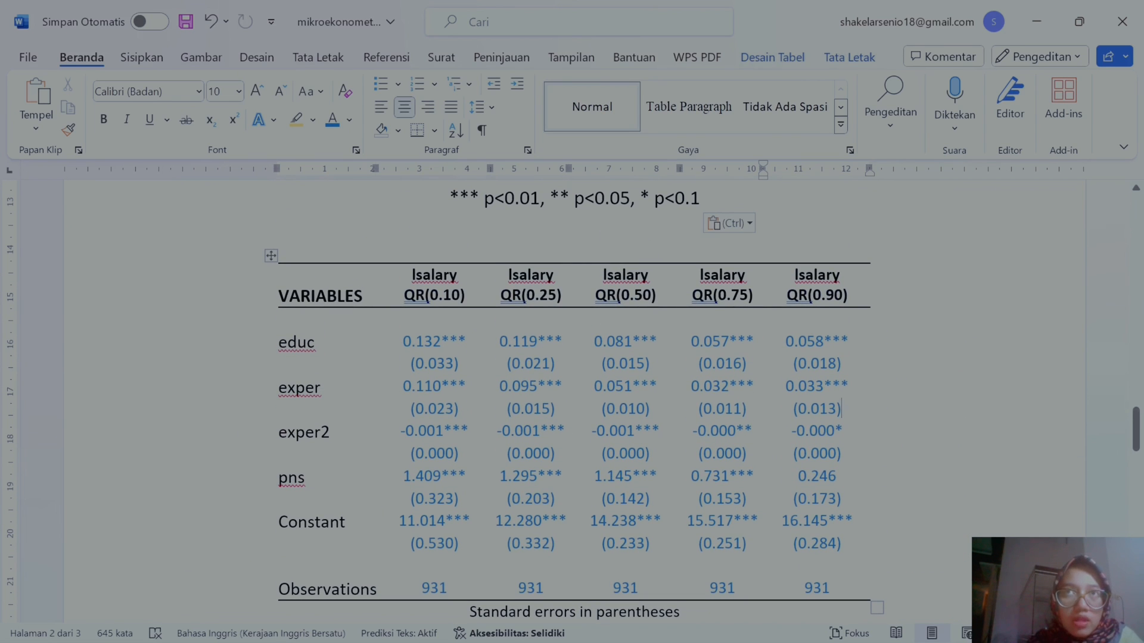
{"action": "scroll", "coordinate": [574, 405], "scroll_direction": "down", "scroll_amount": 1}
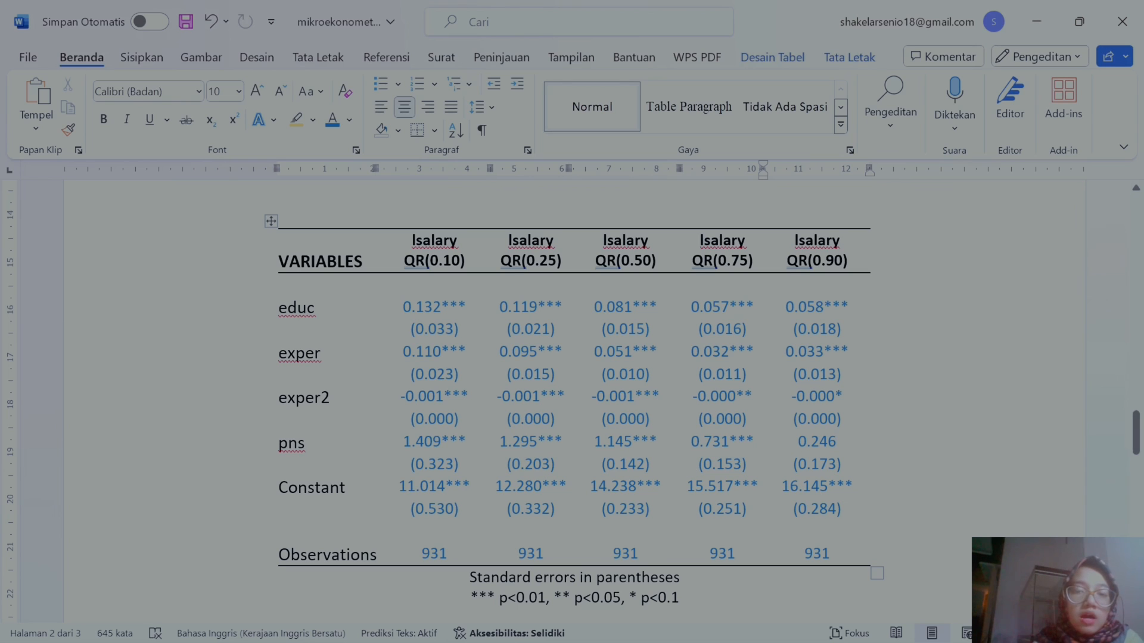
{"action": "left_click", "coordinate": [730, 441]}
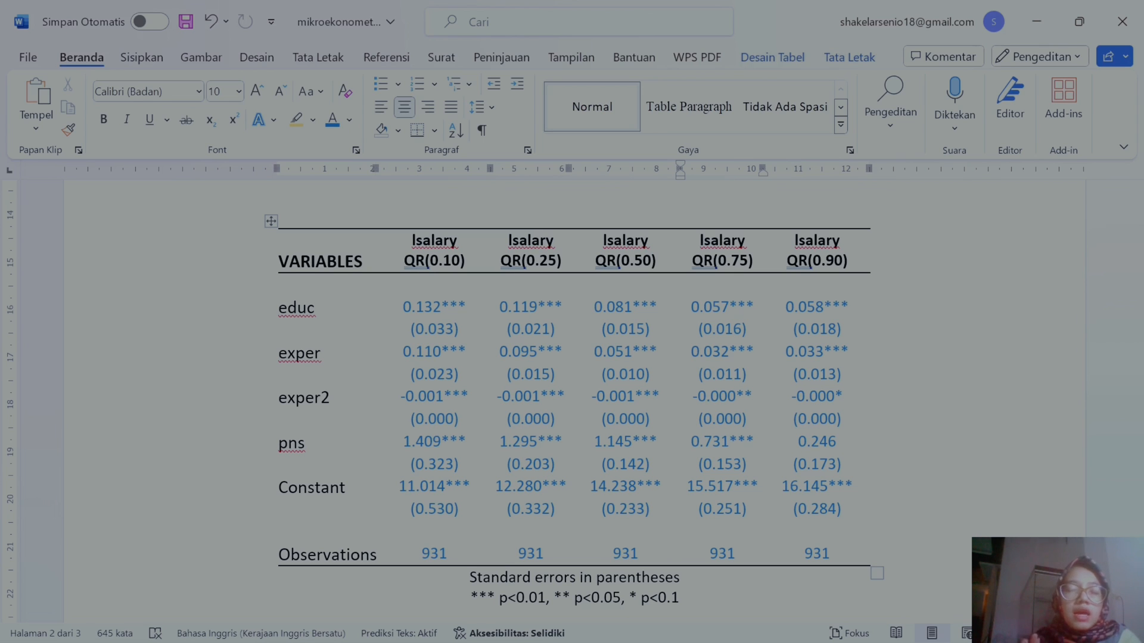
{"action": "scroll", "coordinate": [572, 399], "scroll_direction": "down", "scroll_amount": 10}
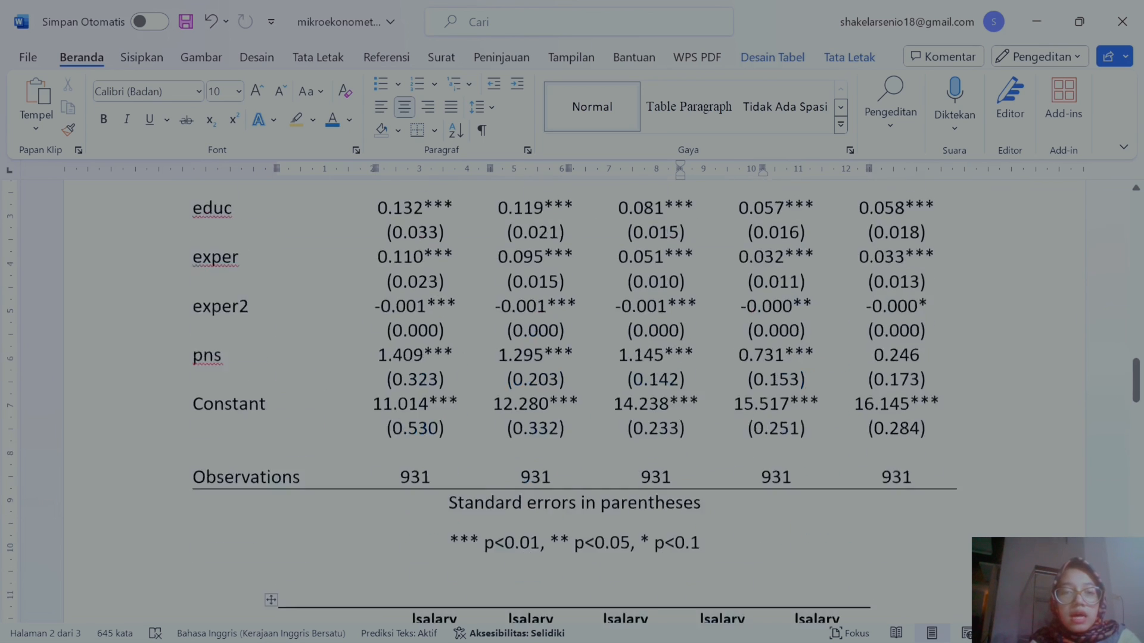
{"action": "scroll", "coordinate": [572, 399], "scroll_direction": "down", "scroll_amount": 10}
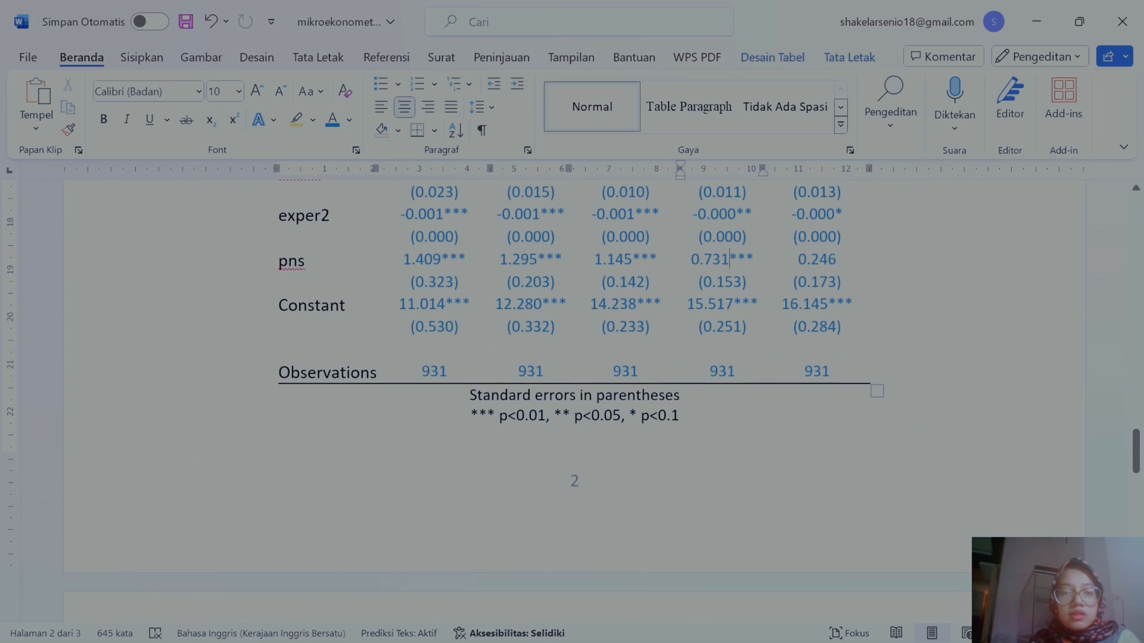
{"action": "scroll", "coordinate": [572, 399], "scroll_direction": "up", "scroll_amount": 3}
{"action": "scroll", "coordinate": [497, 351], "scroll_direction": "down", "scroll_amount": 1}
{"action": "right_click", "coordinate": [497, 351]}
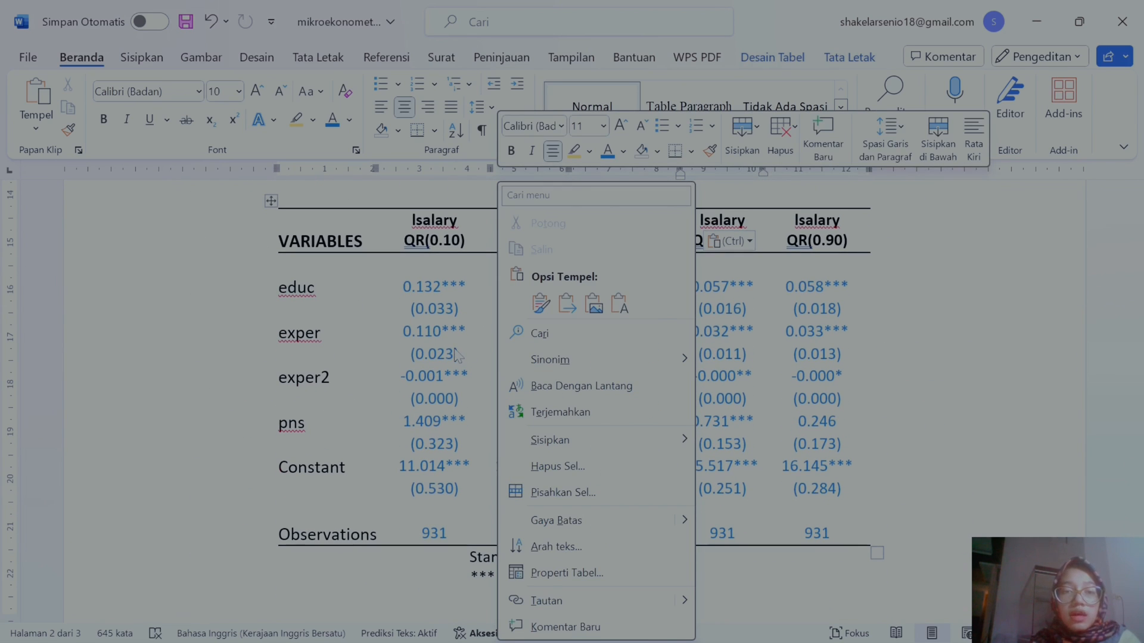
{"action": "left_click", "coordinate": [460, 356]}
Step: Review the assignment from its title down to the tables and attempt another paste of the copied table
{"action": "scroll", "coordinate": [491, 367], "scroll_direction": "up", "scroll_amount": 20}
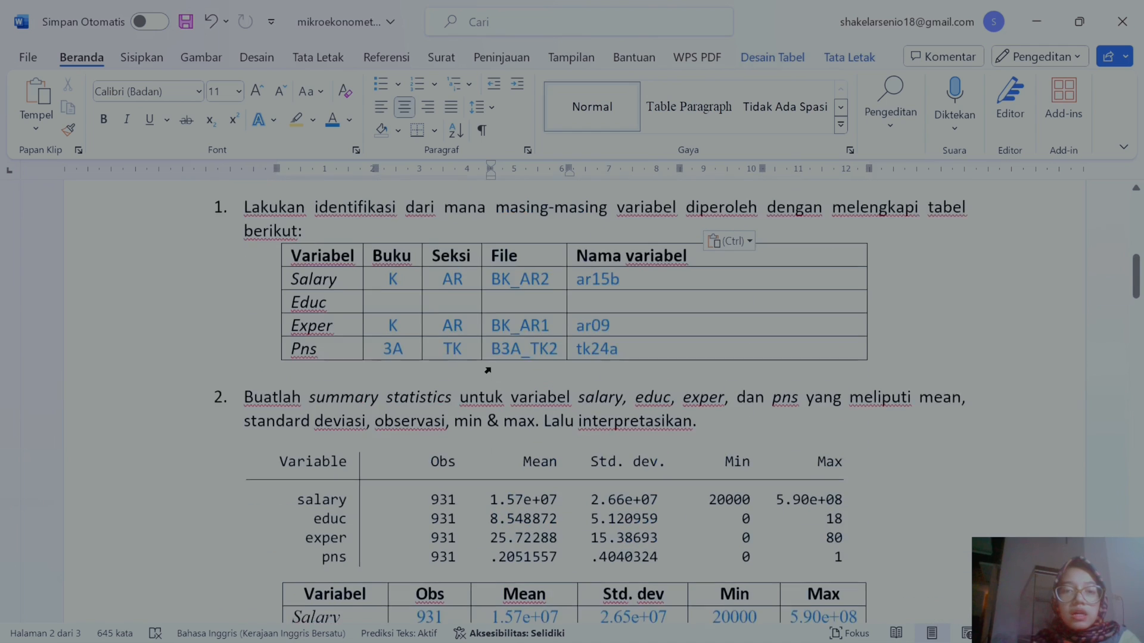
{"action": "scroll", "coordinate": [490, 368], "scroll_direction": "up", "scroll_amount": 1}
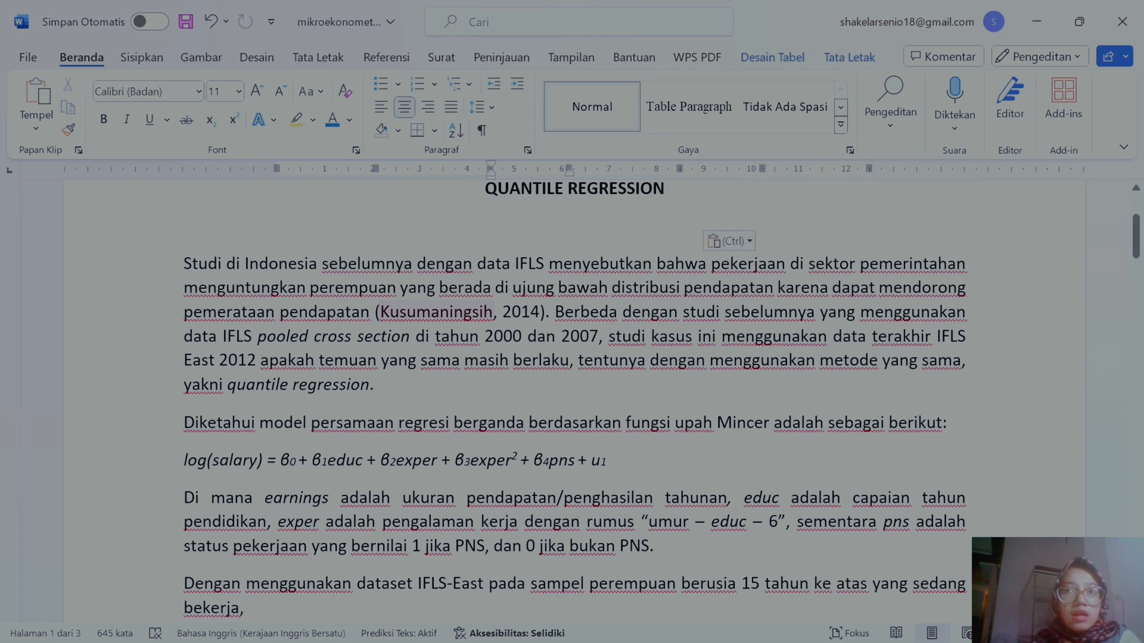
{"action": "scroll", "coordinate": [574, 401], "scroll_direction": "down", "scroll_amount": 15}
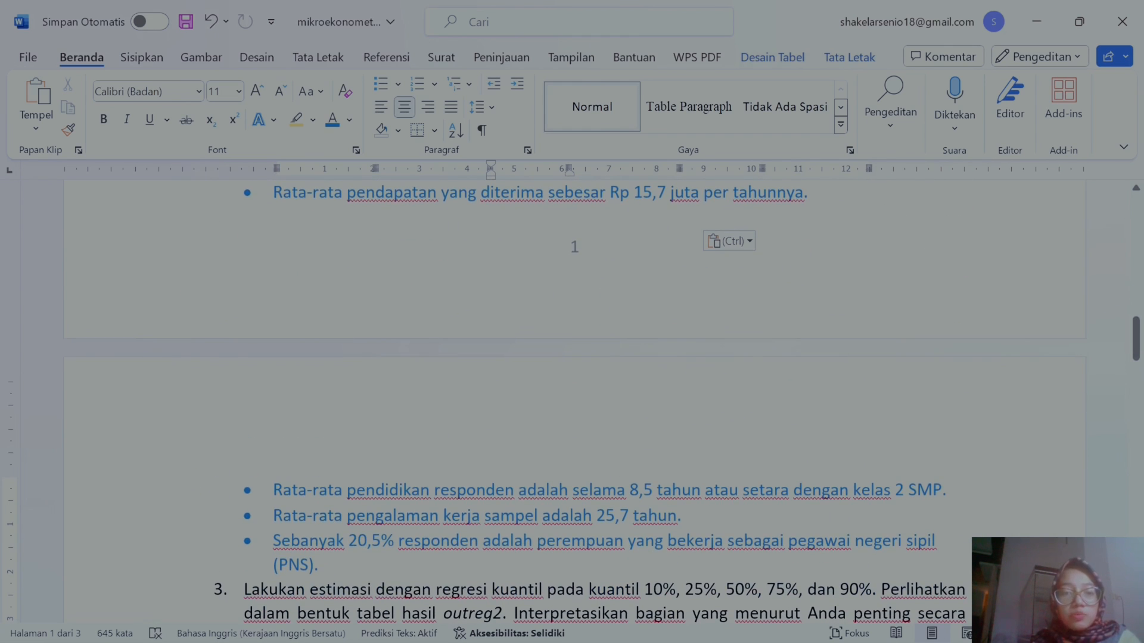
{"action": "scroll", "coordinate": [574, 401], "scroll_direction": "down", "scroll_amount": 12}
{"action": "scroll", "coordinate": [574, 401], "scroll_direction": "down", "scroll_amount": 10}
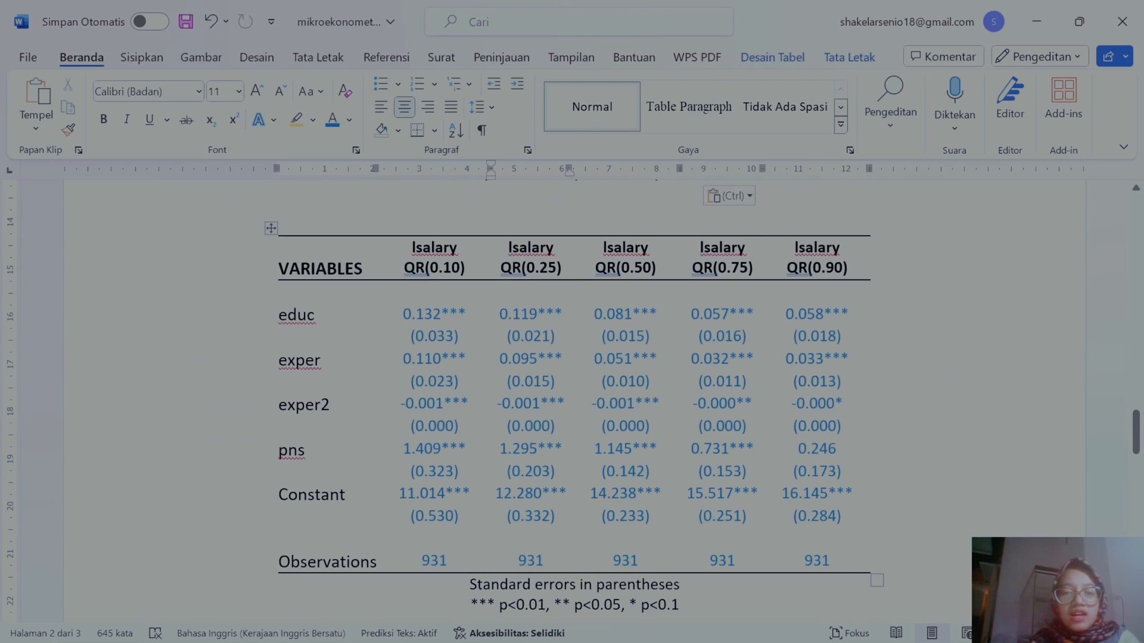
{"action": "scroll", "coordinate": [581, 393], "scroll_direction": "down", "scroll_amount": 10}
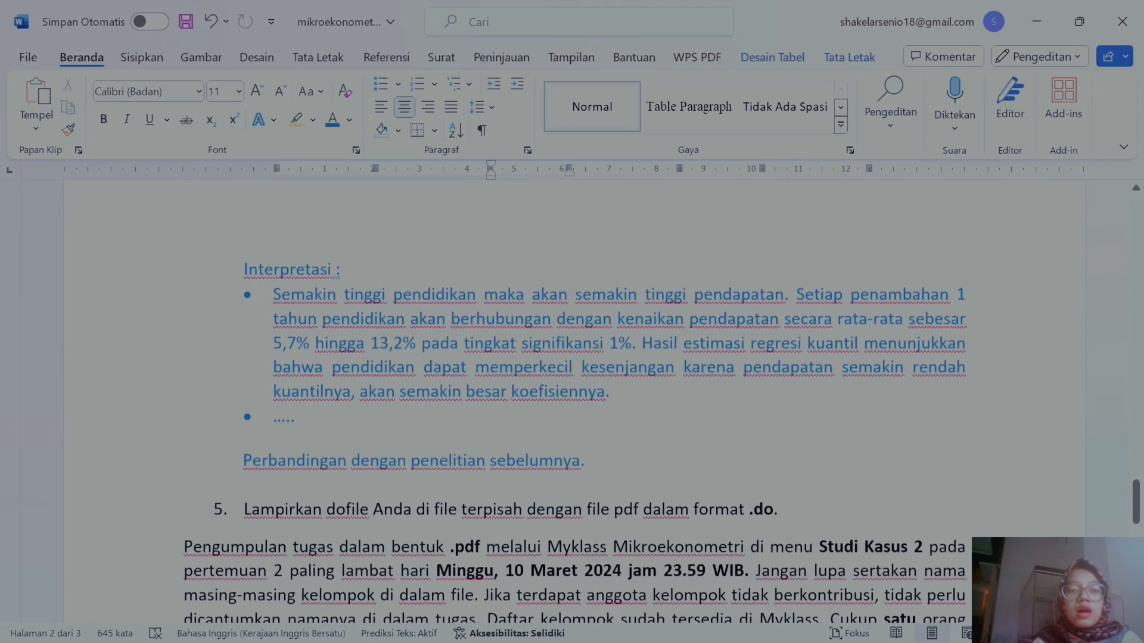
{"action": "scroll", "coordinate": [583, 397], "scroll_direction": "up", "scroll_amount": 5}
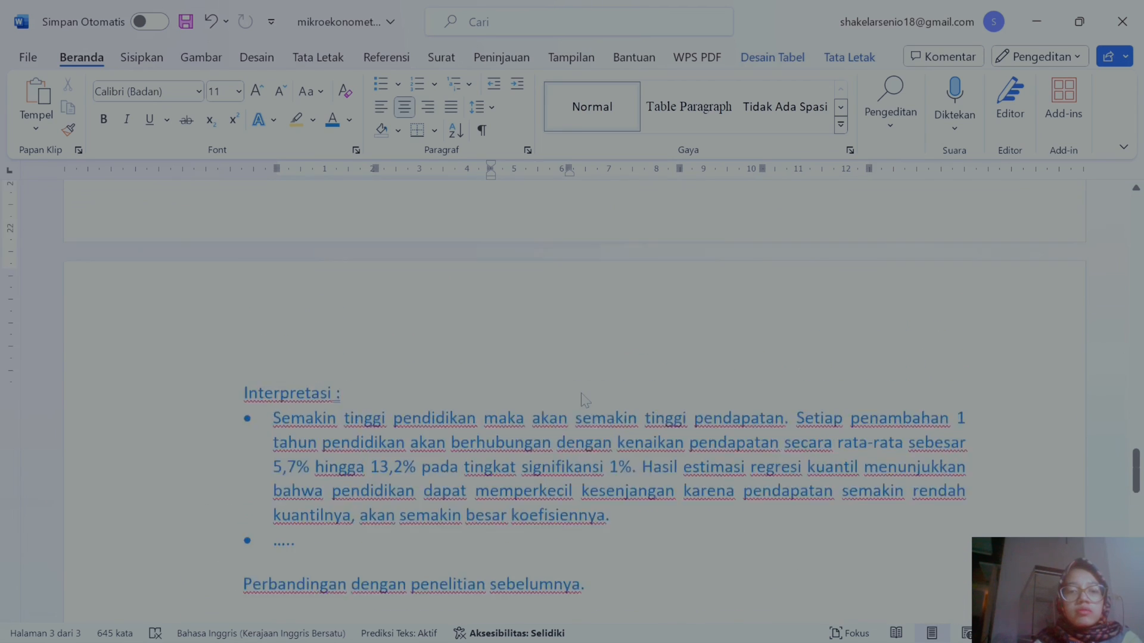
{"action": "scroll", "coordinate": [581, 393], "scroll_direction": "up", "scroll_amount": 15}
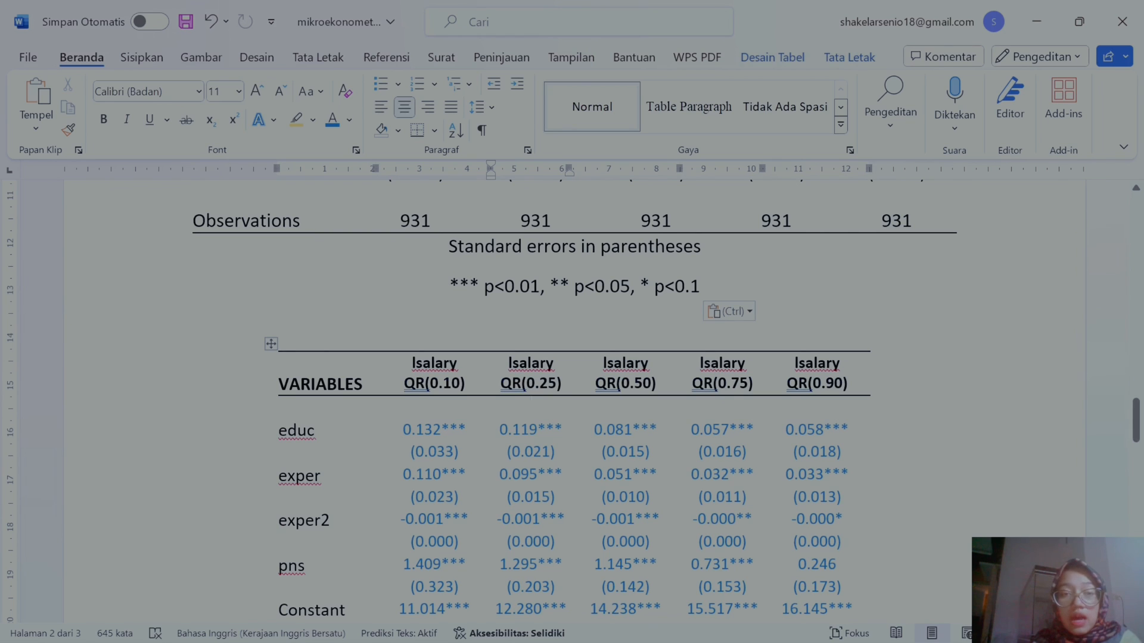
{"action": "scroll", "coordinate": [575, 401], "scroll_direction": "up", "scroll_amount": 9}
{"action": "key", "text": "ctrl+v"}
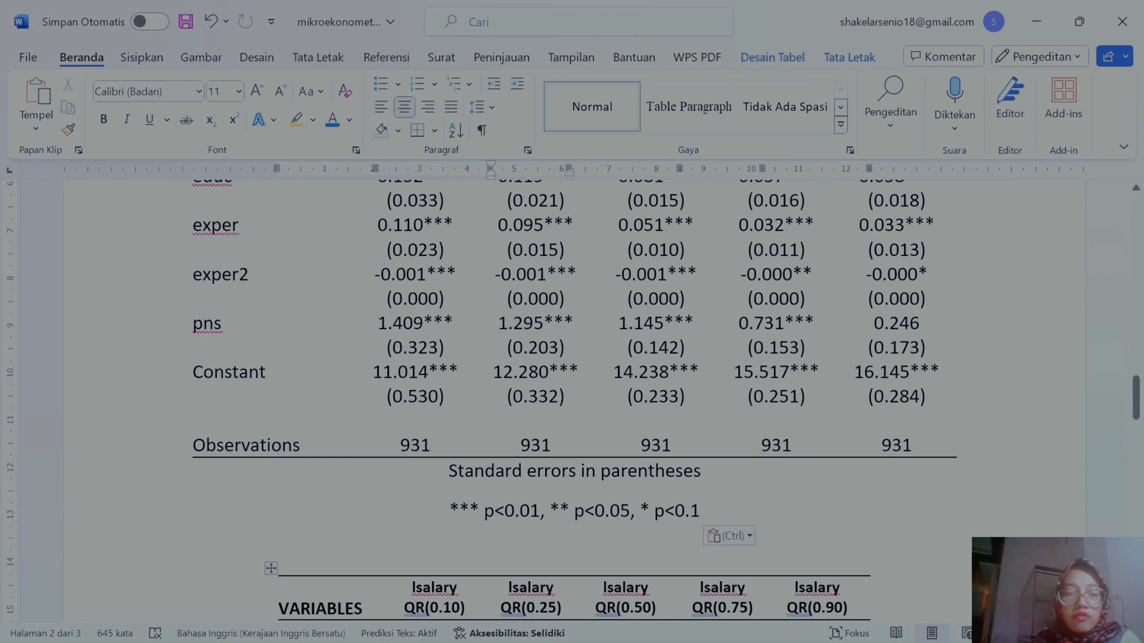
Step: Review the assignment document from its title through both quantile regression tables to the interpretation and submission instructions
{"action": "scroll", "coordinate": [574, 401], "scroll_direction": "up", "scroll_amount": 10}
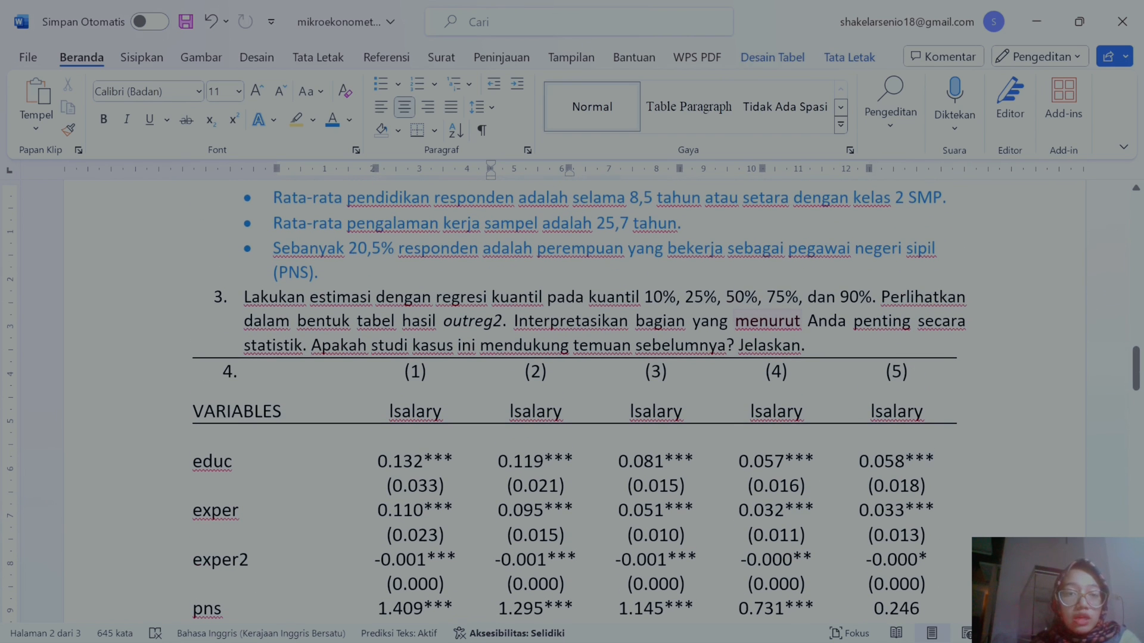
{"action": "scroll", "coordinate": [574, 400], "scroll_direction": "up", "scroll_amount": 12}
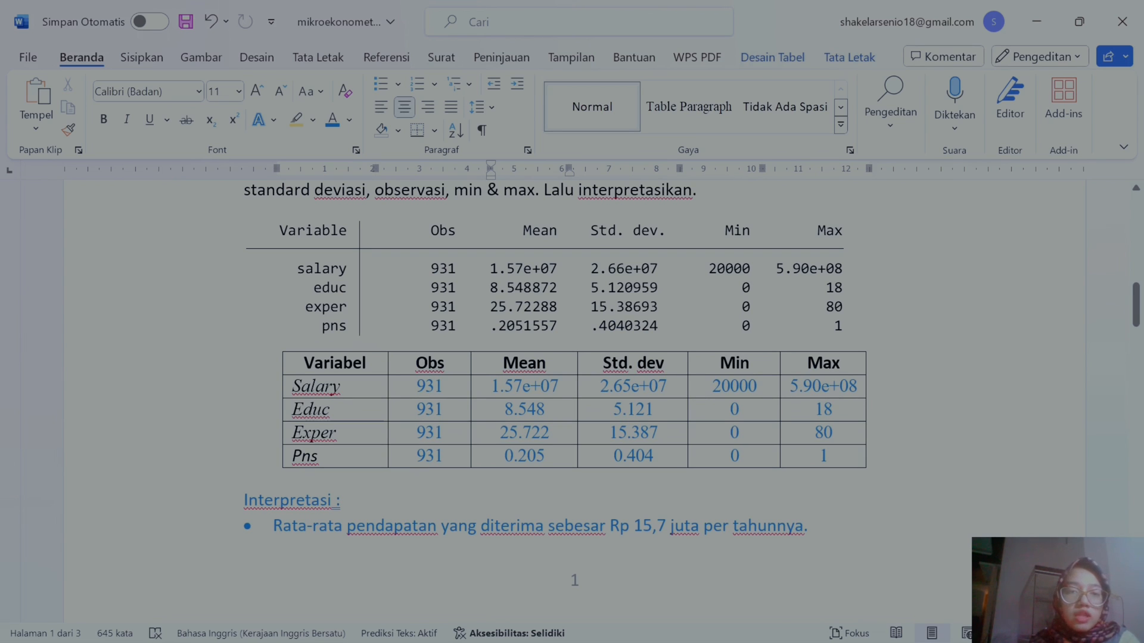
{"action": "scroll", "coordinate": [574, 401], "scroll_direction": "up", "scroll_amount": 5}
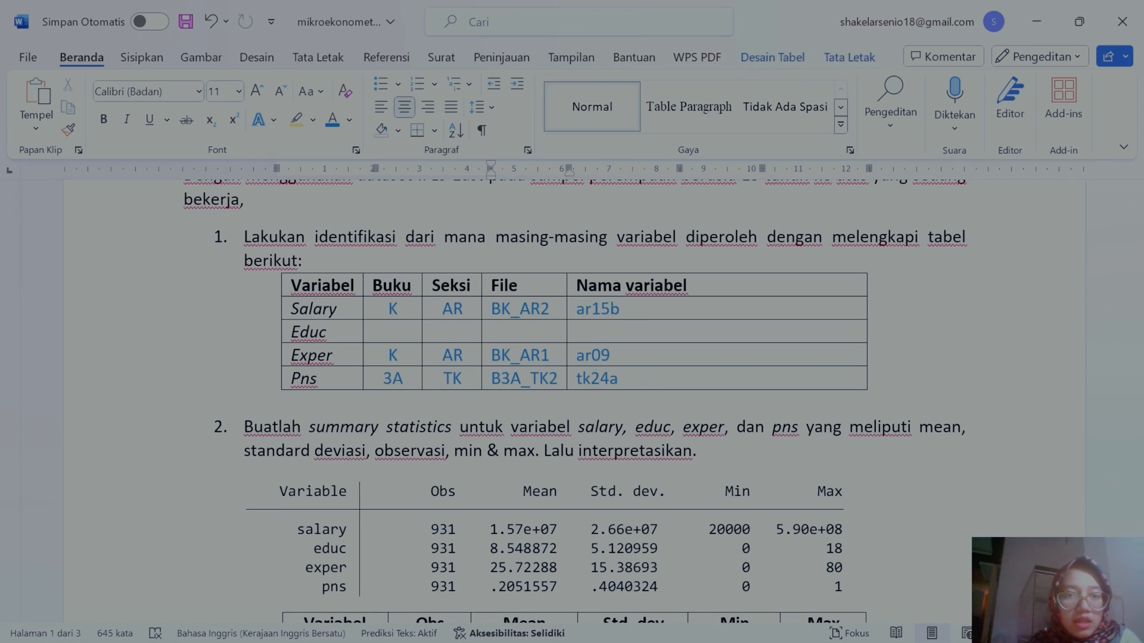
{"action": "scroll", "coordinate": [574, 401], "scroll_direction": "up", "scroll_amount": 4}
{"action": "scroll", "coordinate": [541, 238], "scroll_direction": "up", "scroll_amount": 6}
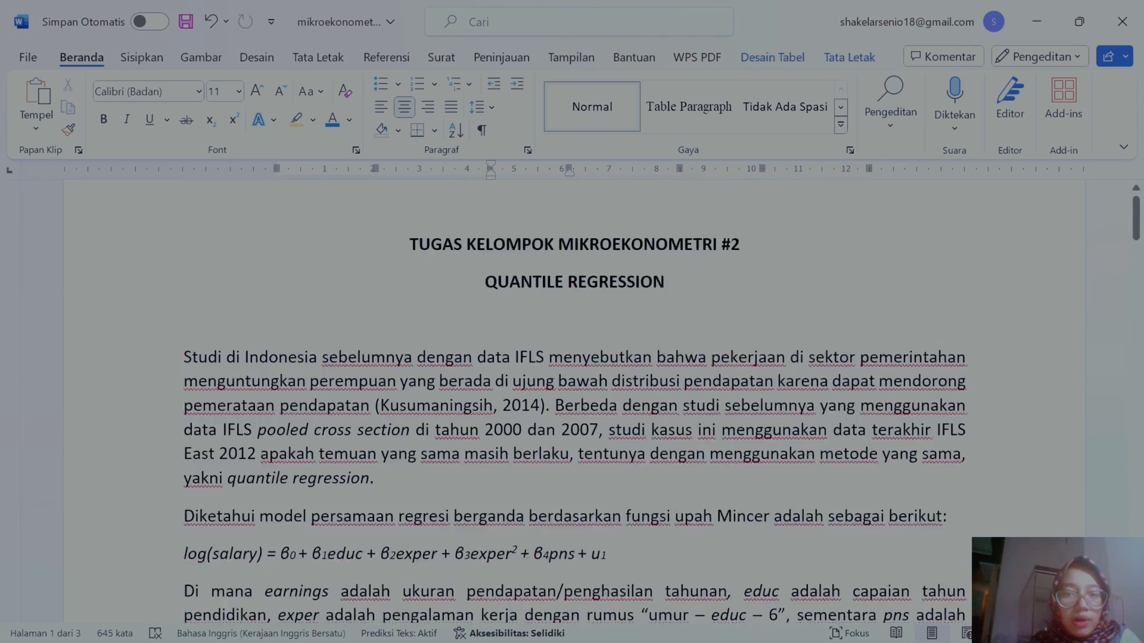
{"action": "scroll", "coordinate": [541, 238], "scroll_direction": "down", "scroll_amount": 16}
{"action": "scroll", "coordinate": [574, 399], "scroll_direction": "down", "scroll_amount": 12}
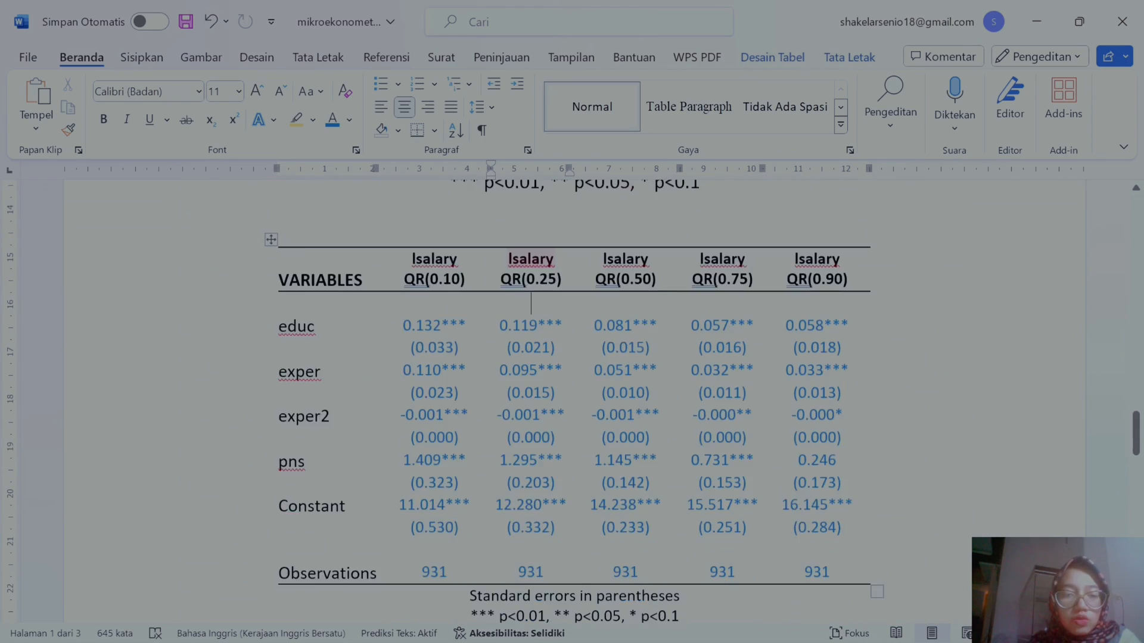
{"action": "scroll", "coordinate": [574, 399], "scroll_direction": "up", "scroll_amount": 1}
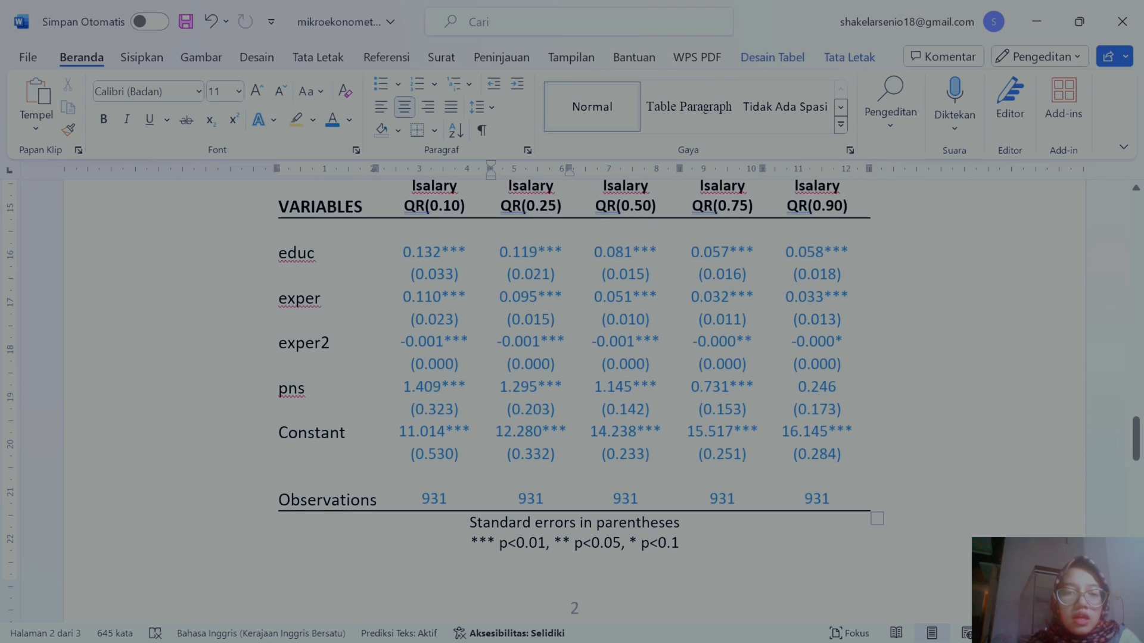
{"action": "scroll", "coordinate": [574, 399], "scroll_direction": "down", "scroll_amount": 7}
{"action": "scroll", "coordinate": [575, 399], "scroll_direction": "down", "scroll_amount": 4}
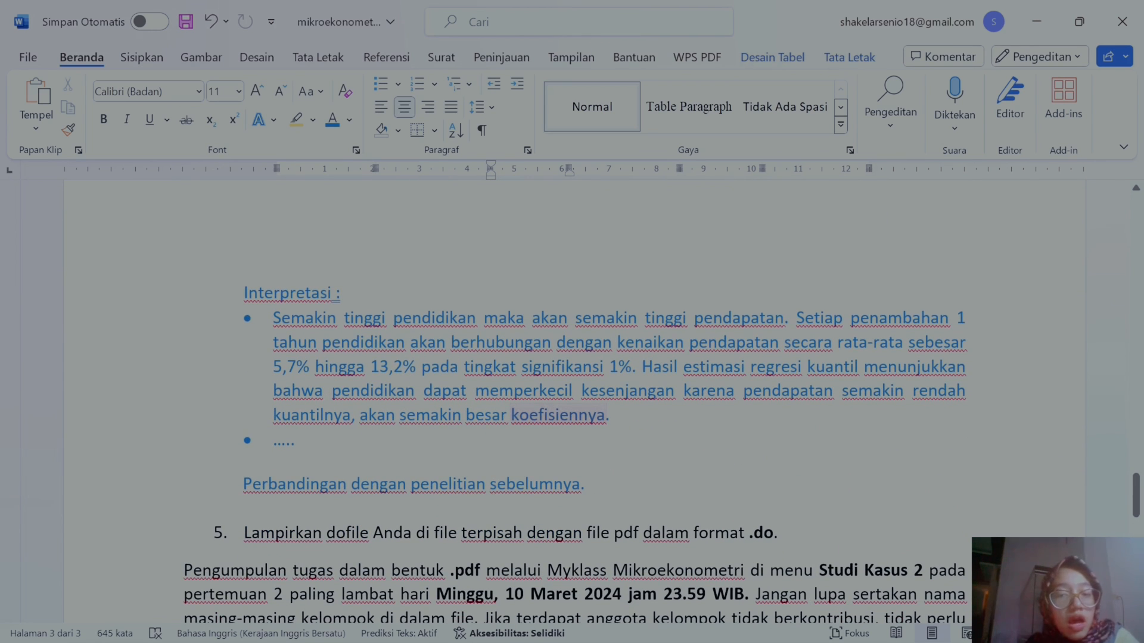
{"action": "scroll", "coordinate": [575, 399], "scroll_direction": "down", "scroll_amount": 3}
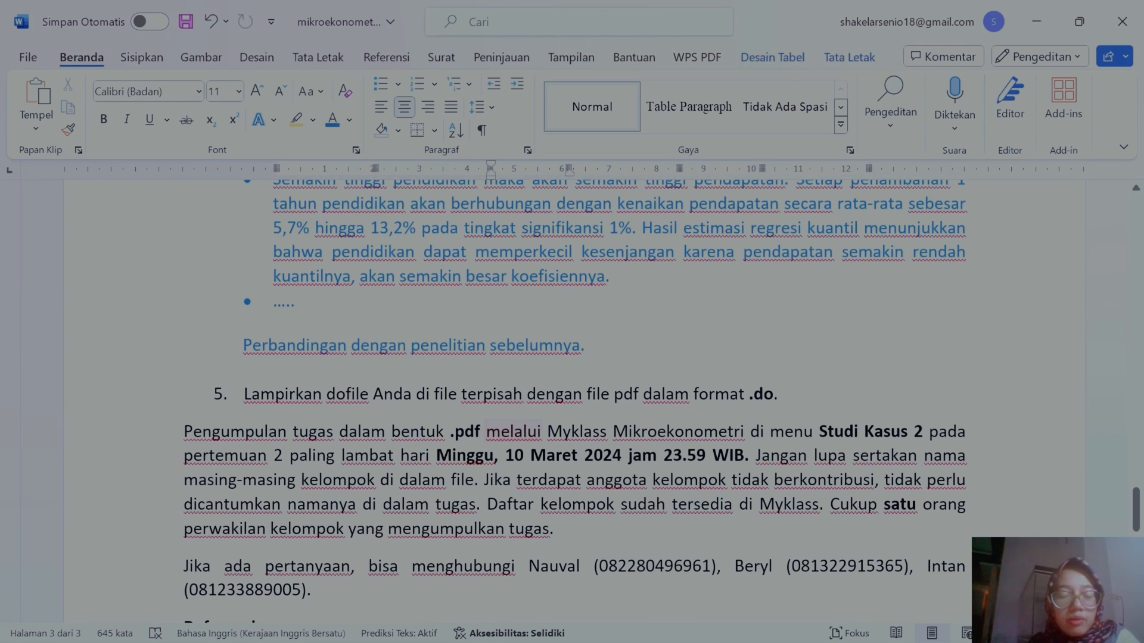